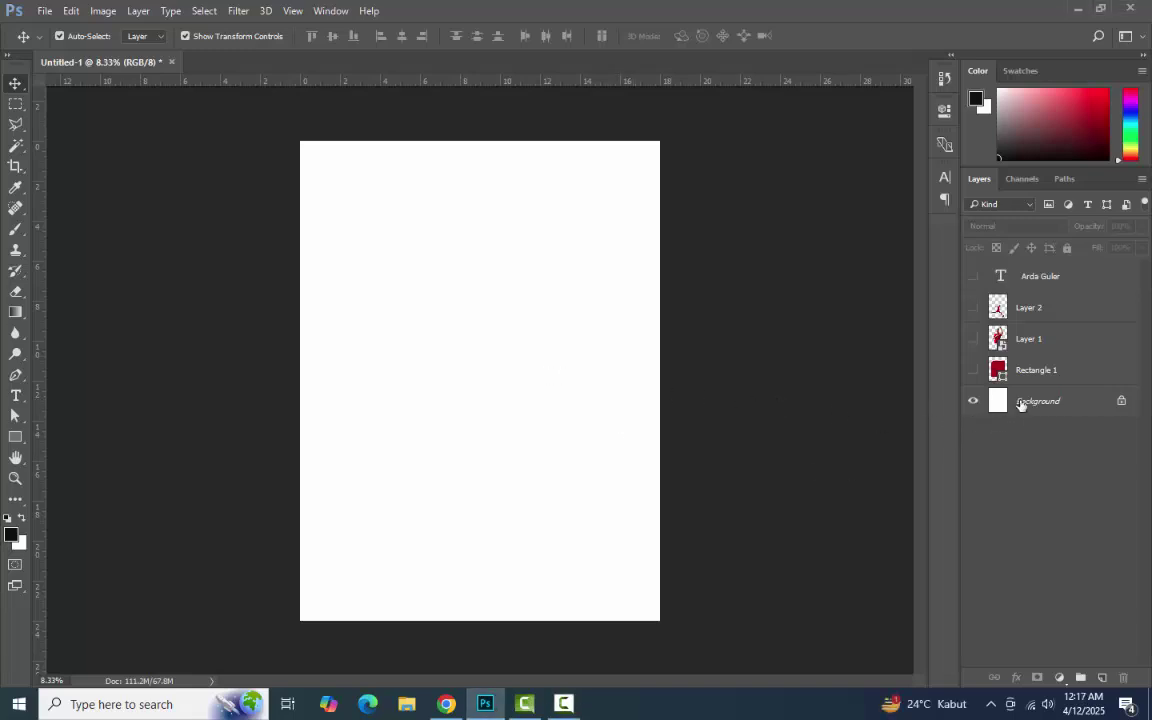
Add a Gradient fill layer directly above the Background layer.
click(1021, 403)
click(1059, 677)
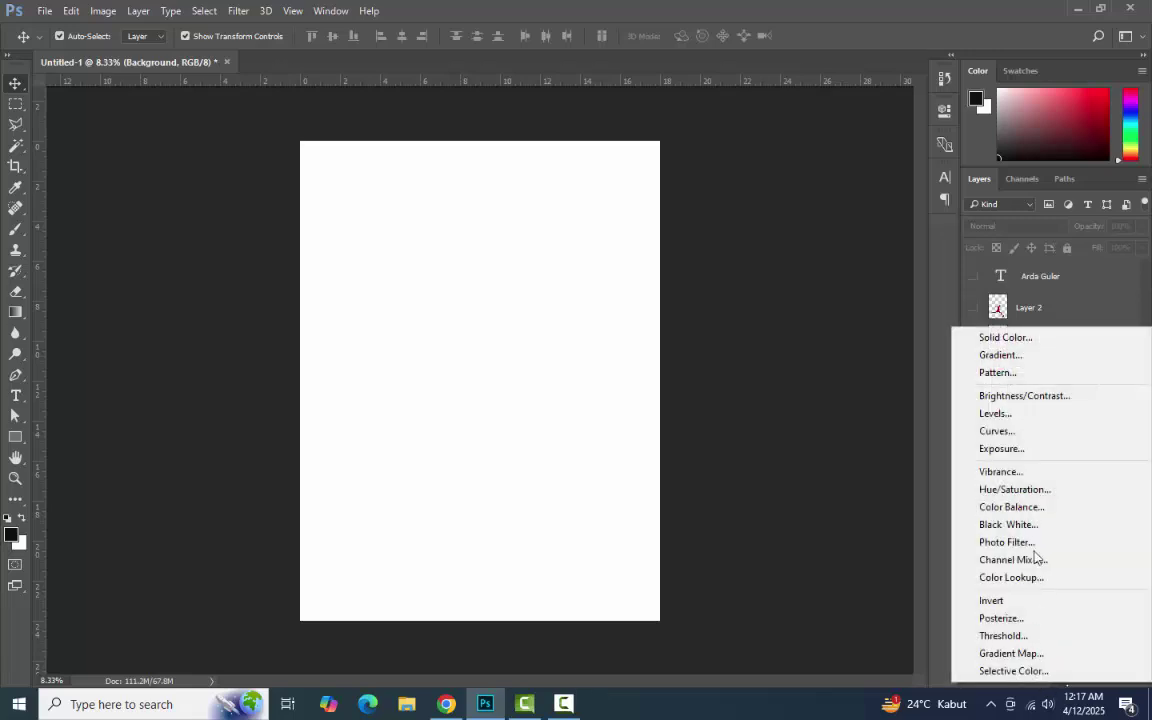
click(978, 573)
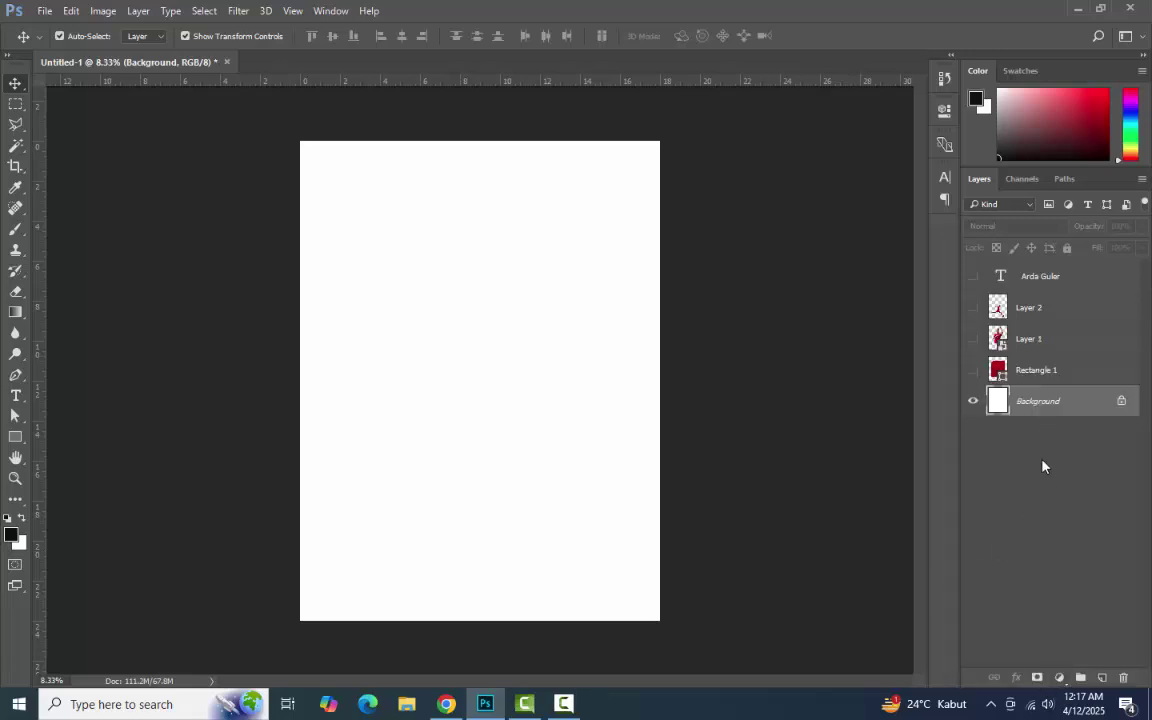
click(1059, 677)
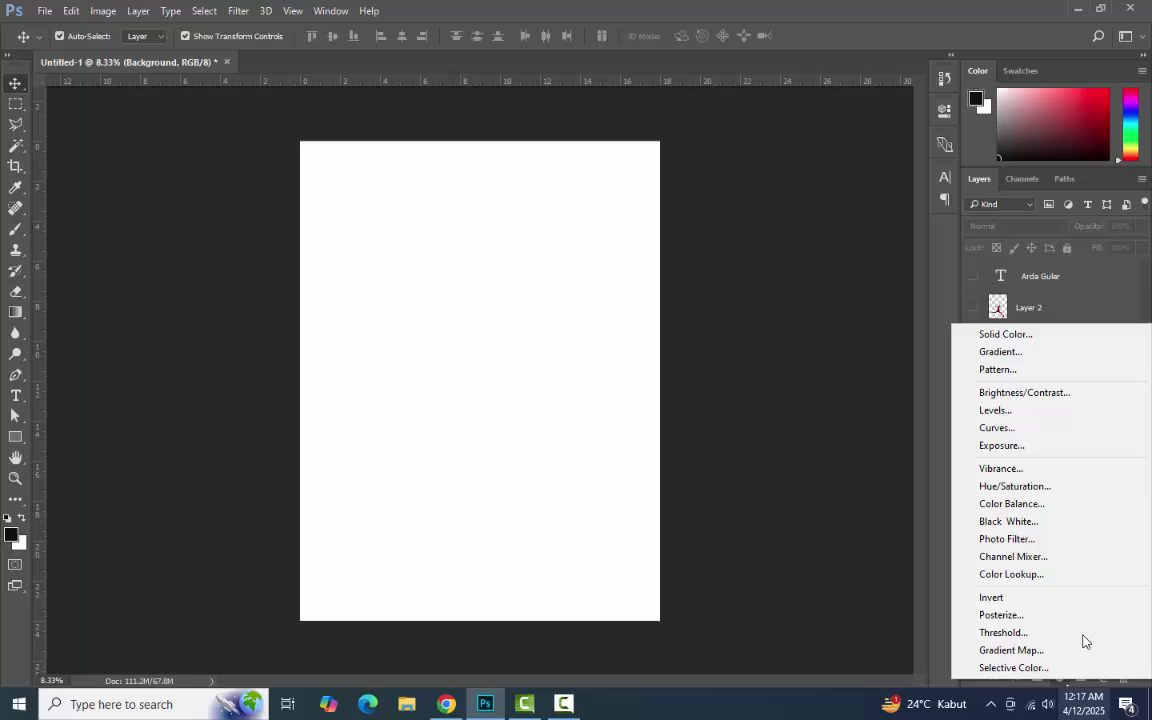
click(1059, 352)
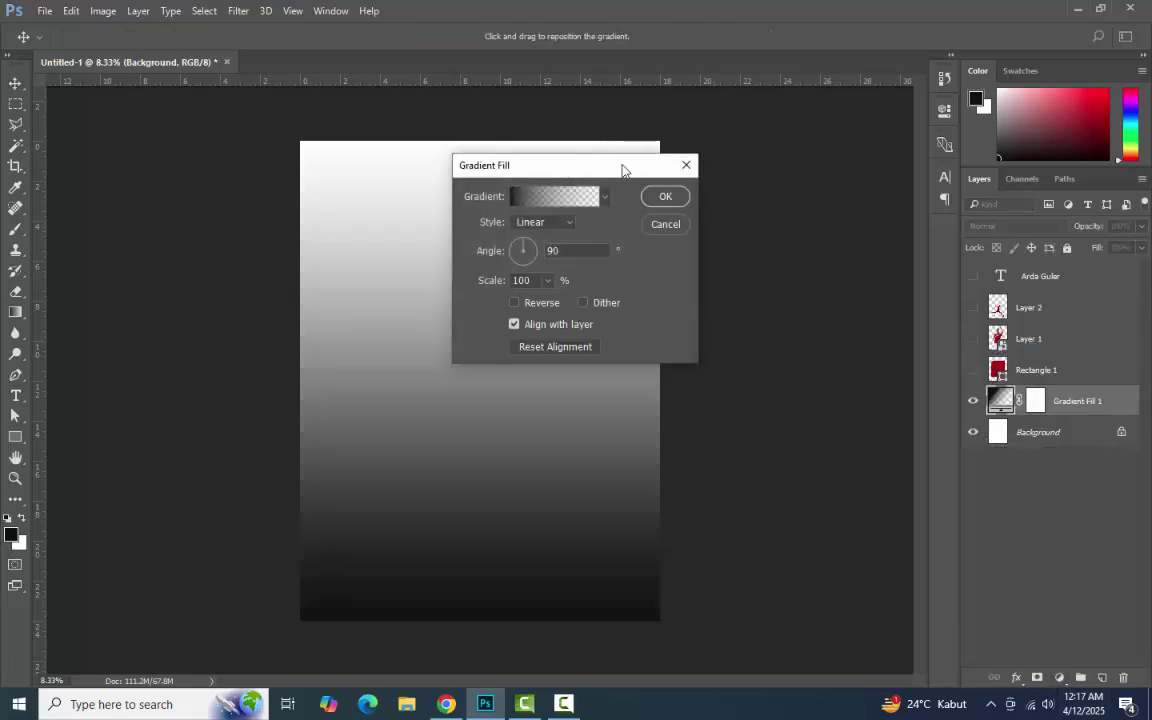
Apply the Black, White preset to the new fill layer's gradient, keeping its stop colours.
drag(622, 170, 823, 131)
click(756, 157)
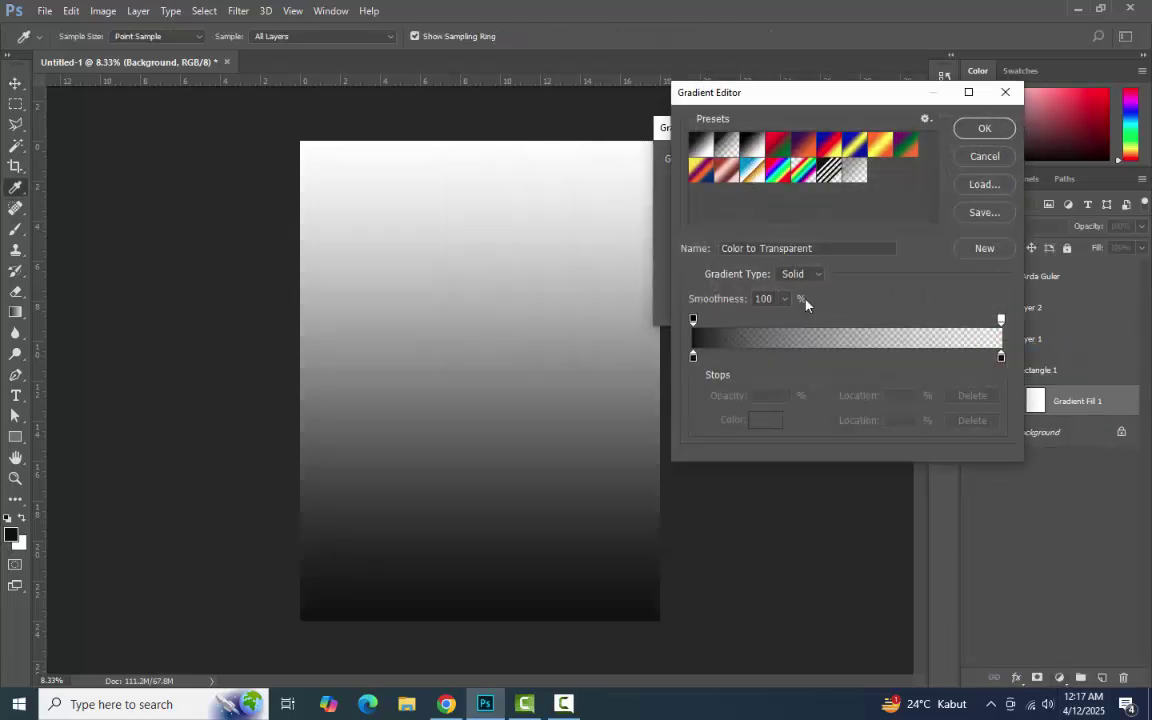
click(757, 150)
click(1001, 359)
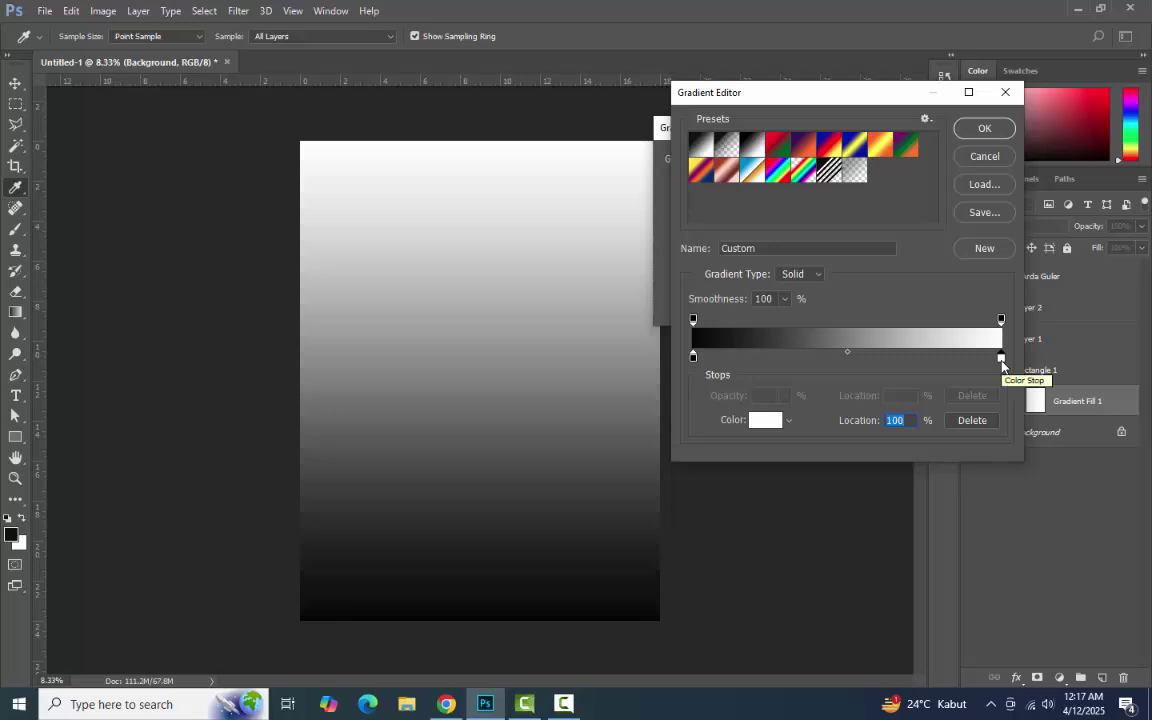
double_click(1001, 358)
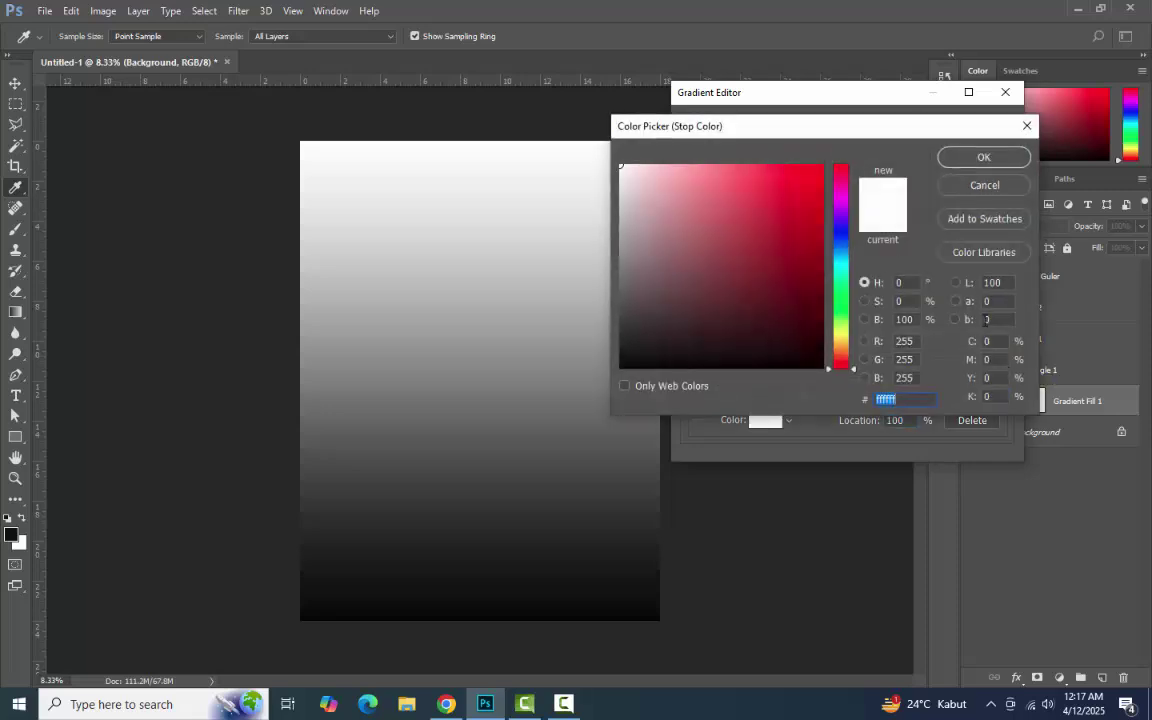
click(984, 187)
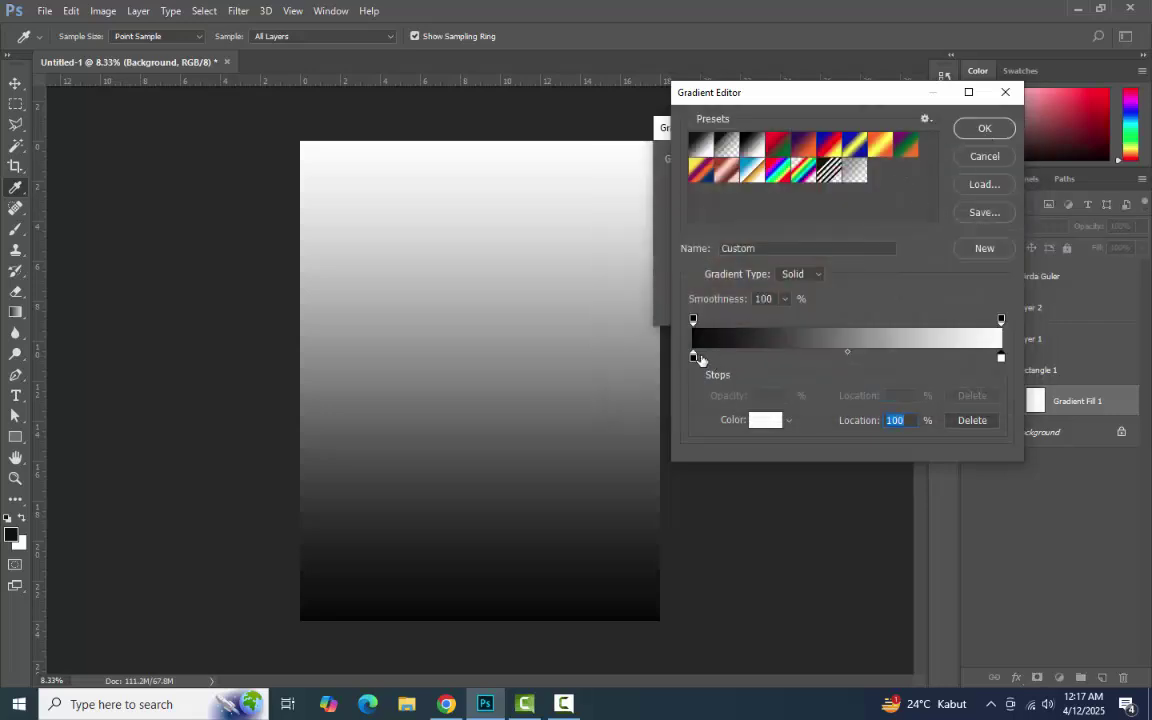
key(Return)
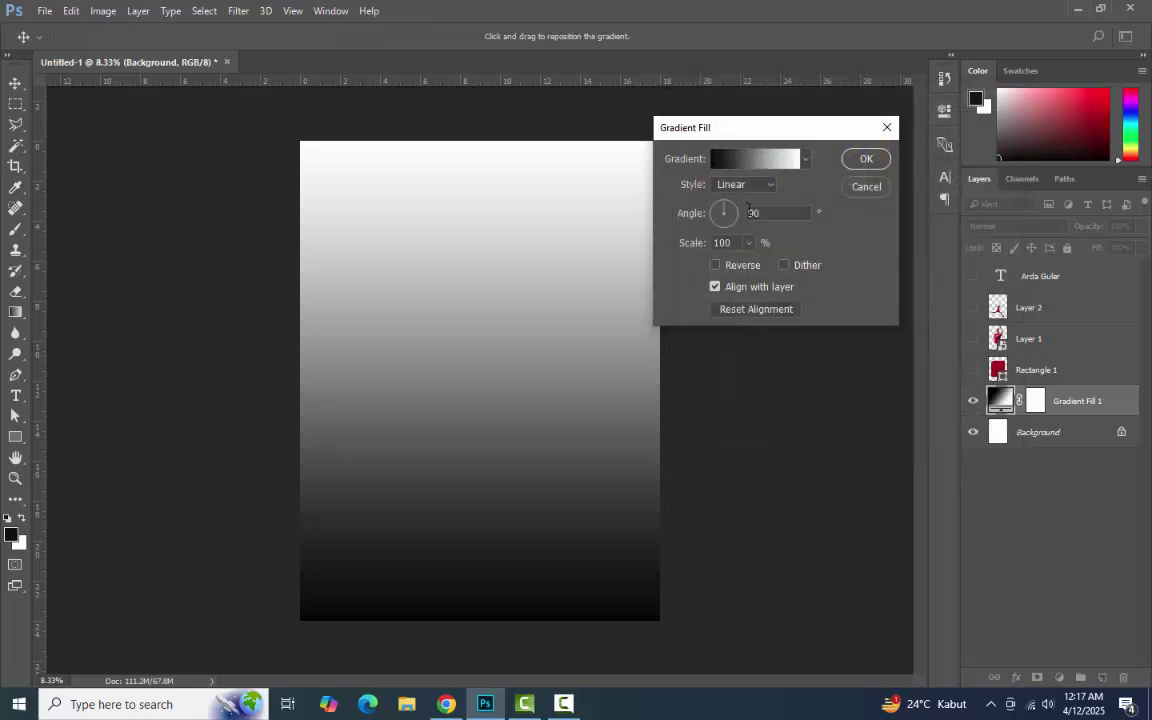
Change the gradient fill to the Radial style and reverse it so the centre is white.
click(770, 186)
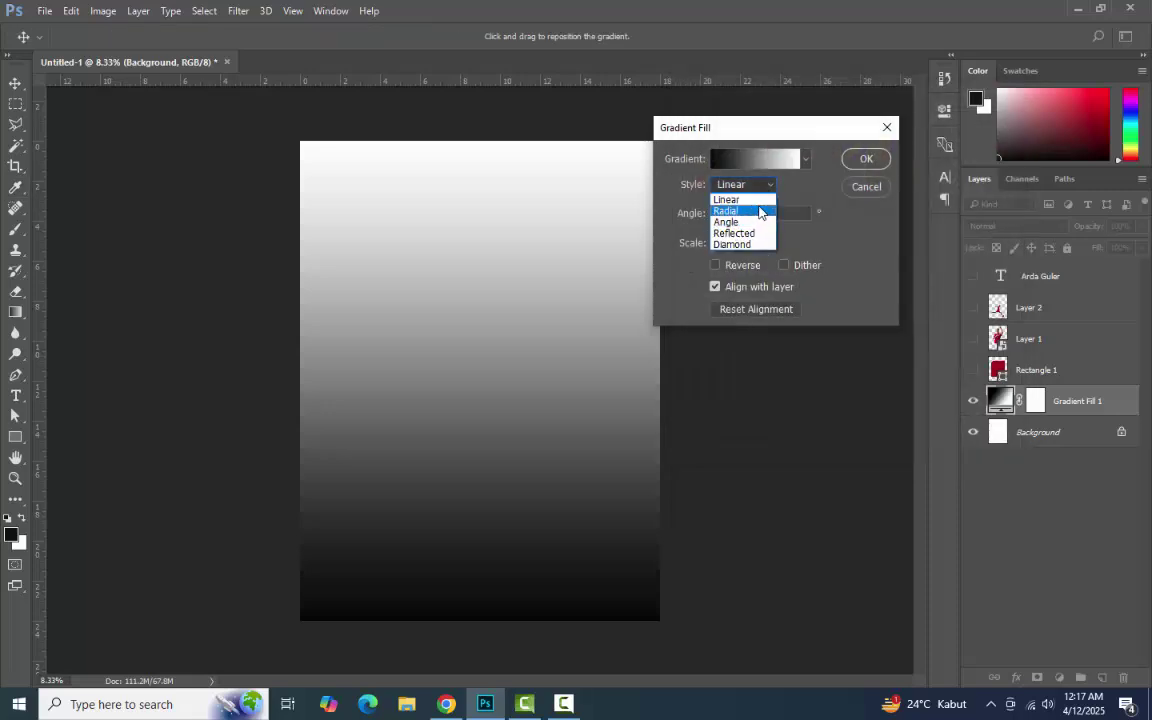
click(760, 210)
click(764, 186)
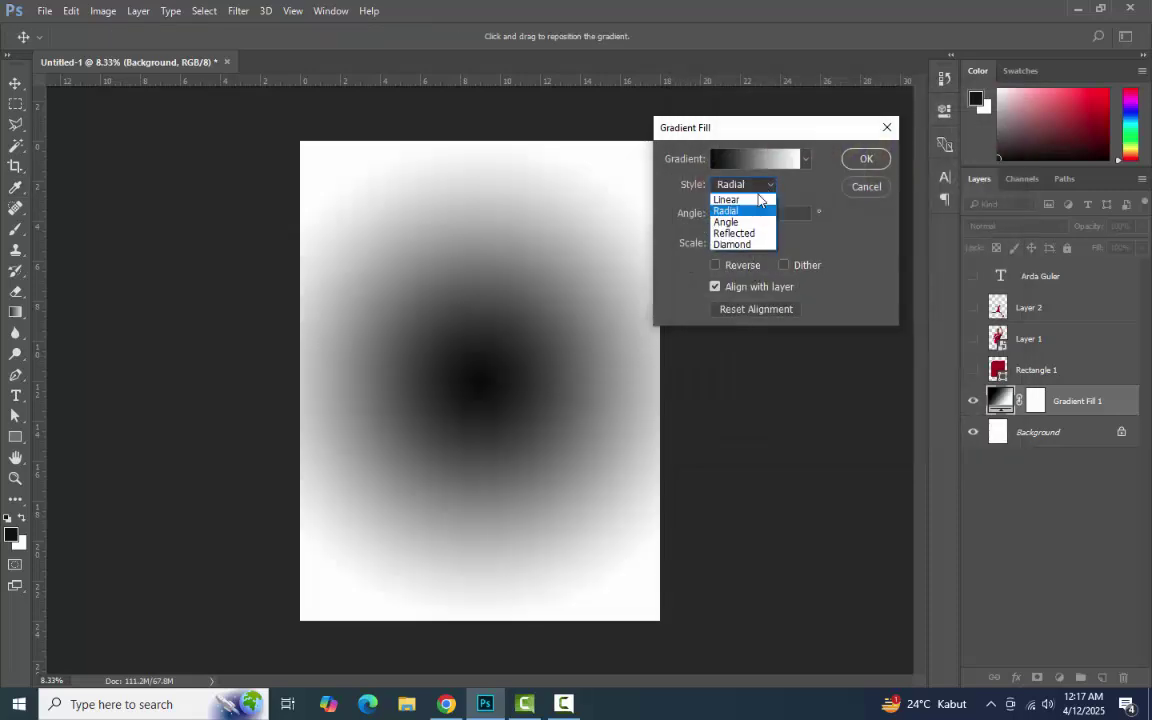
click(745, 198)
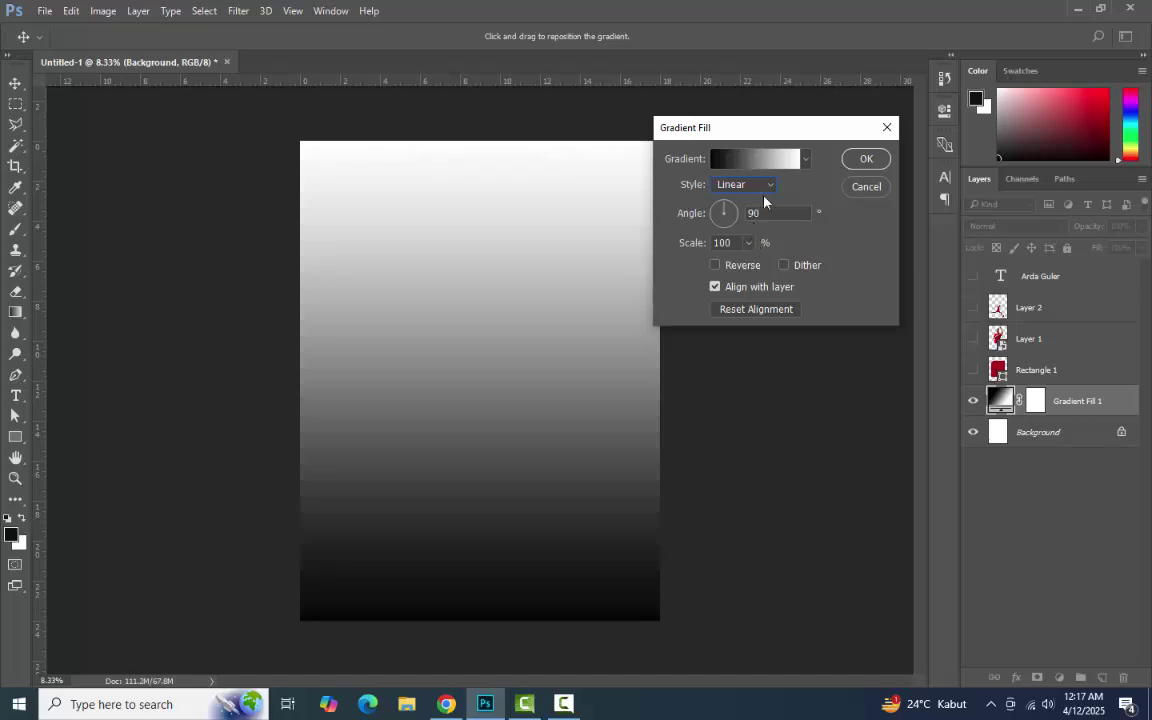
click(764, 186)
click(760, 211)
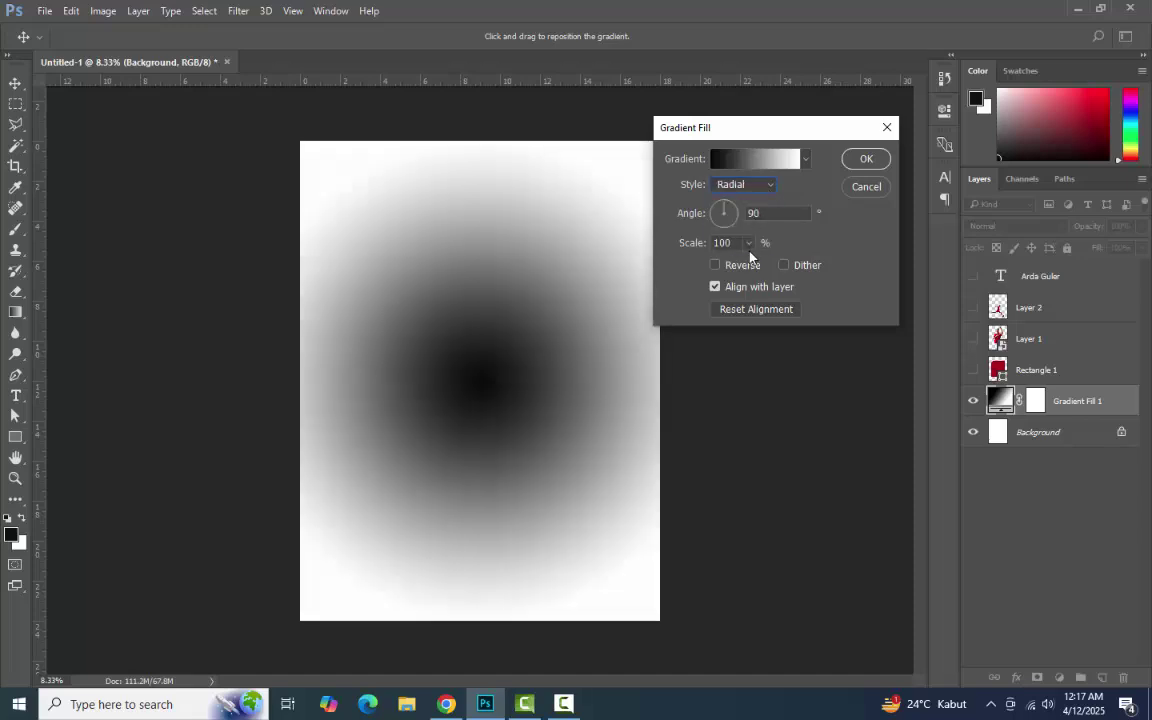
click(743, 268)
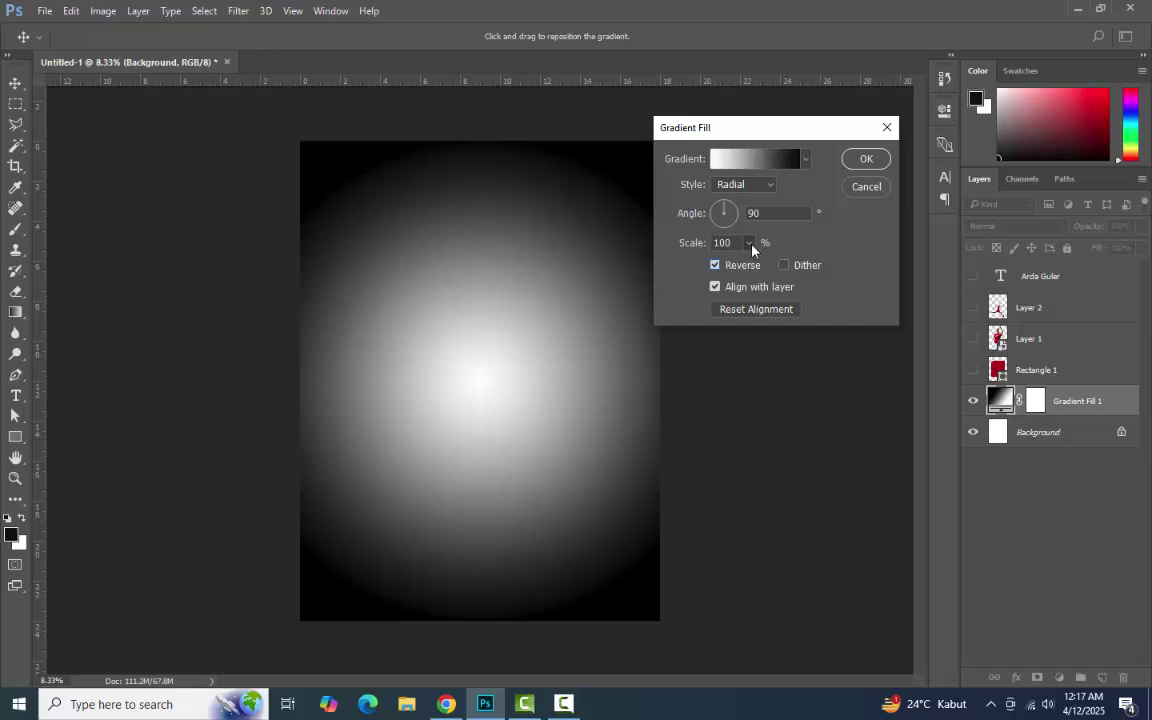
Scale the radial gradient to 177%, apply the fill and deselect the layer.
click(748, 243)
mouse_move(755, 270)
mouse_down()
mouse_move(781, 268)
mouse_move(754, 267)
mouse_up()
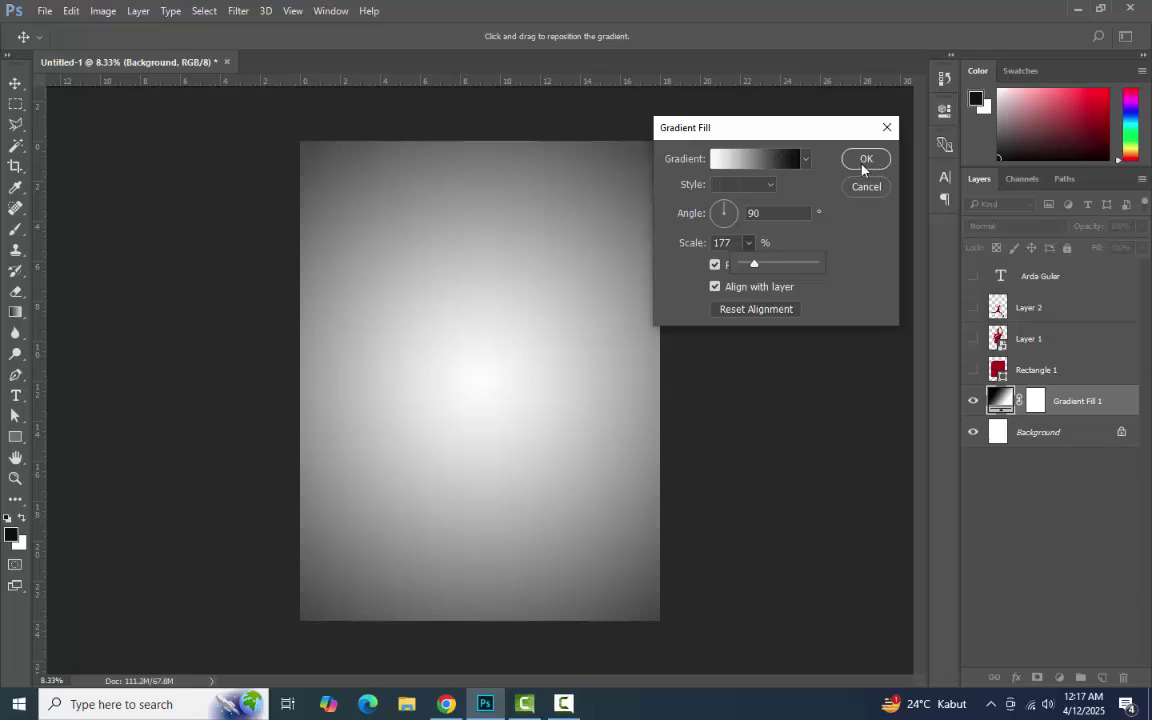
click(863, 166)
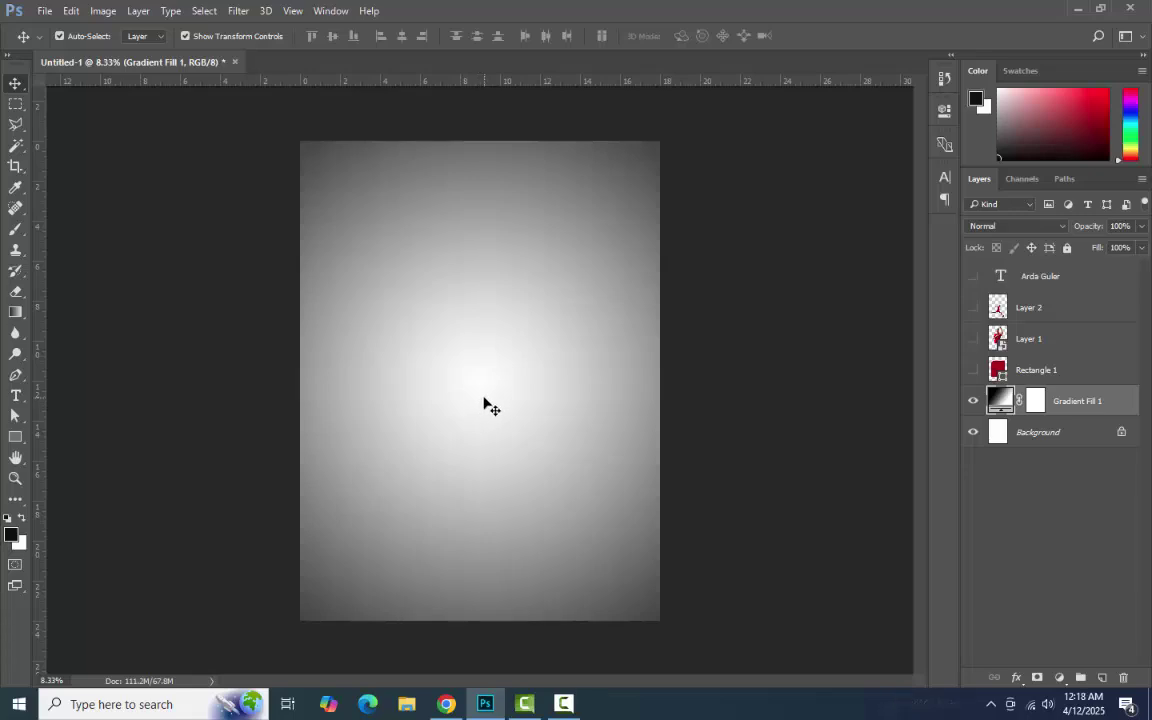
click(779, 288)
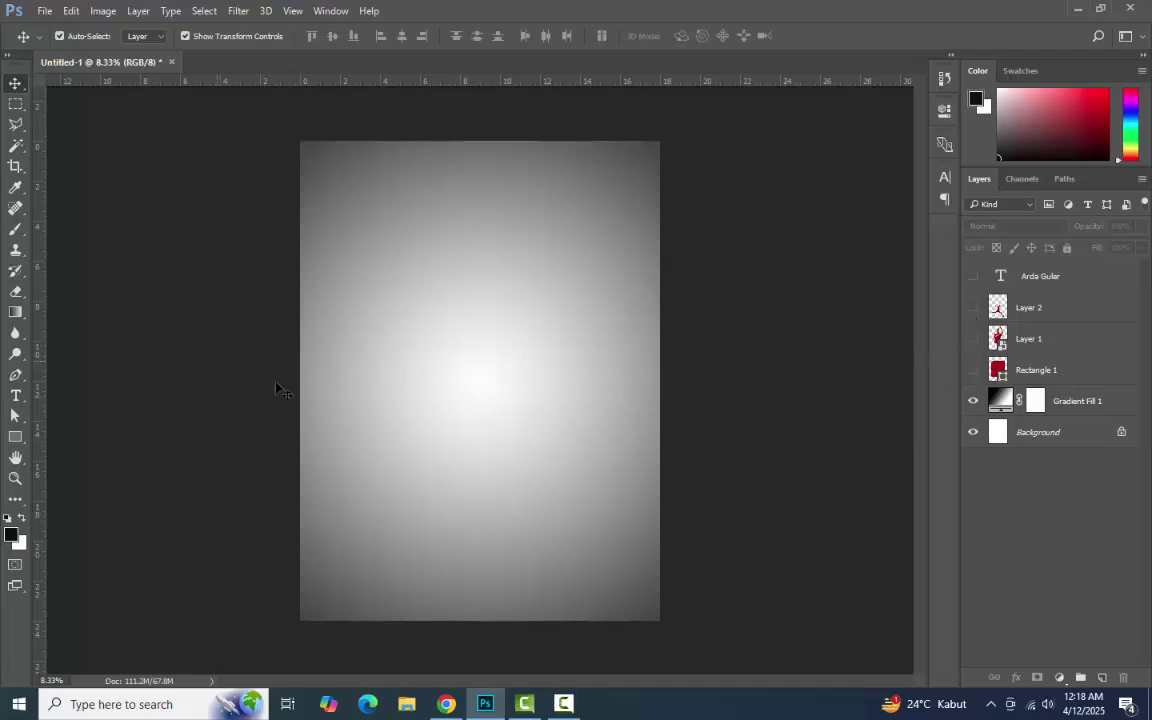
Show the Rectangle 1 layer, stretch the shape to about 113% height and centre it vertically on the canvas.
click(973, 369)
click(452, 388)
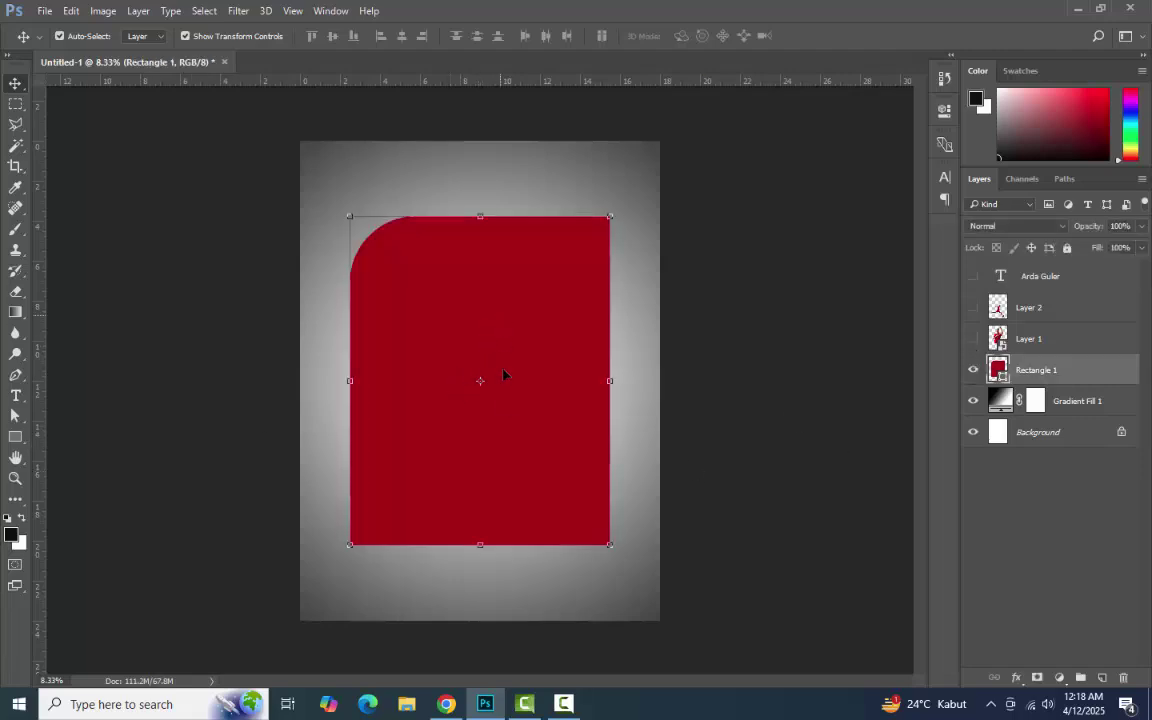
drag(476, 548, 476, 589)
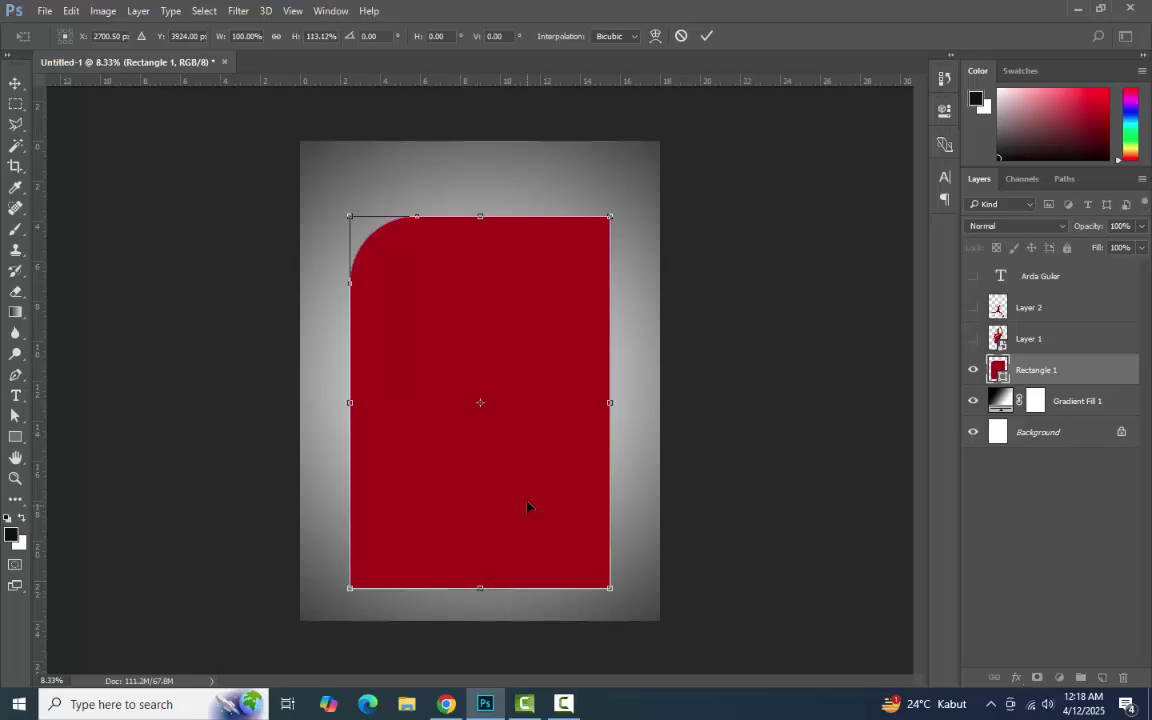
drag(527, 506, 528, 488)
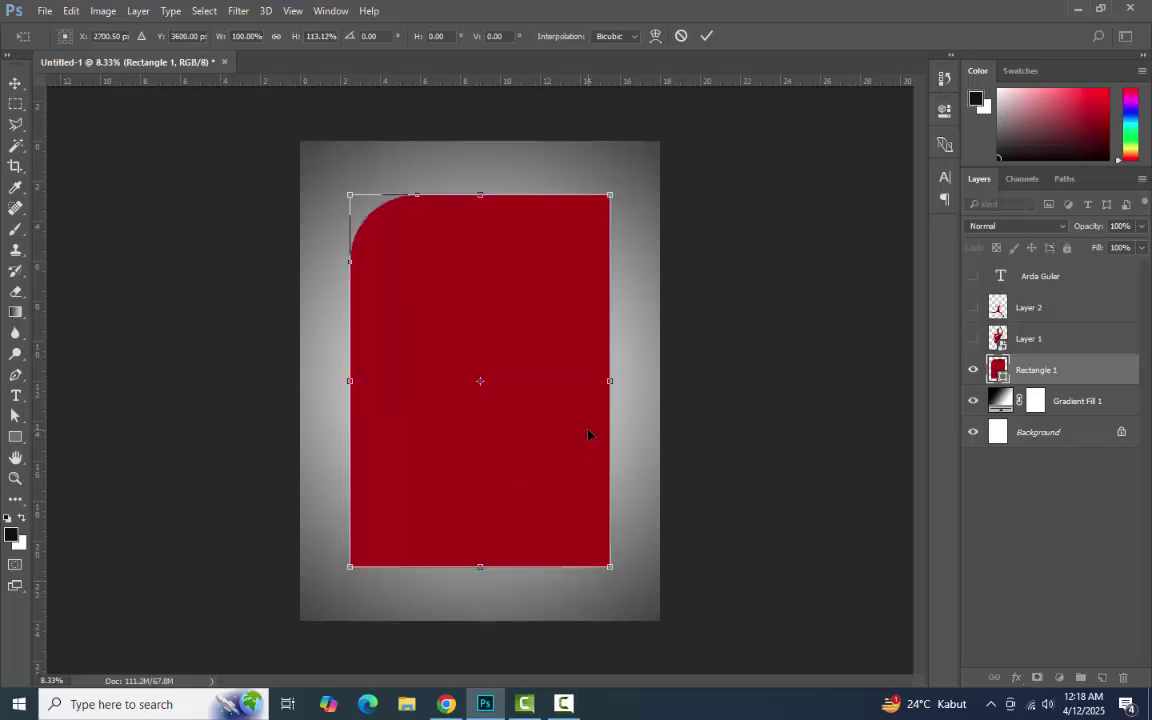
key(Return)
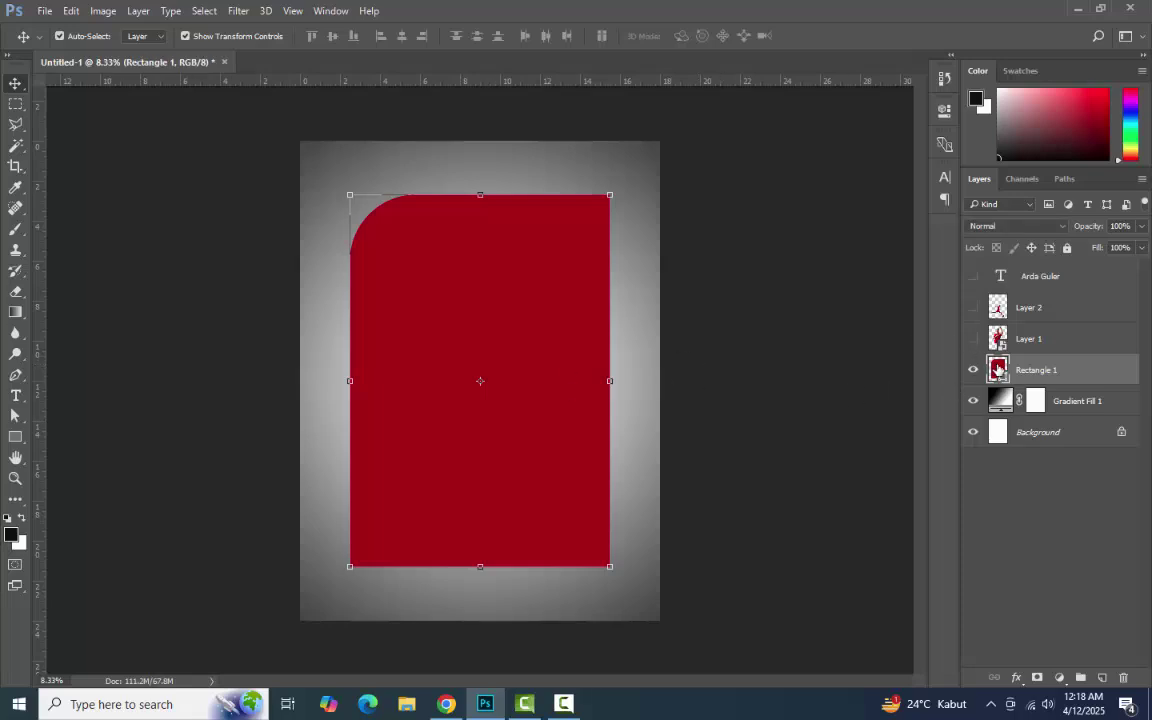
Recolour the Rectangle 1 shape to white, ffffff.
double_click(997, 369)
drag(674, 231, 621, 166)
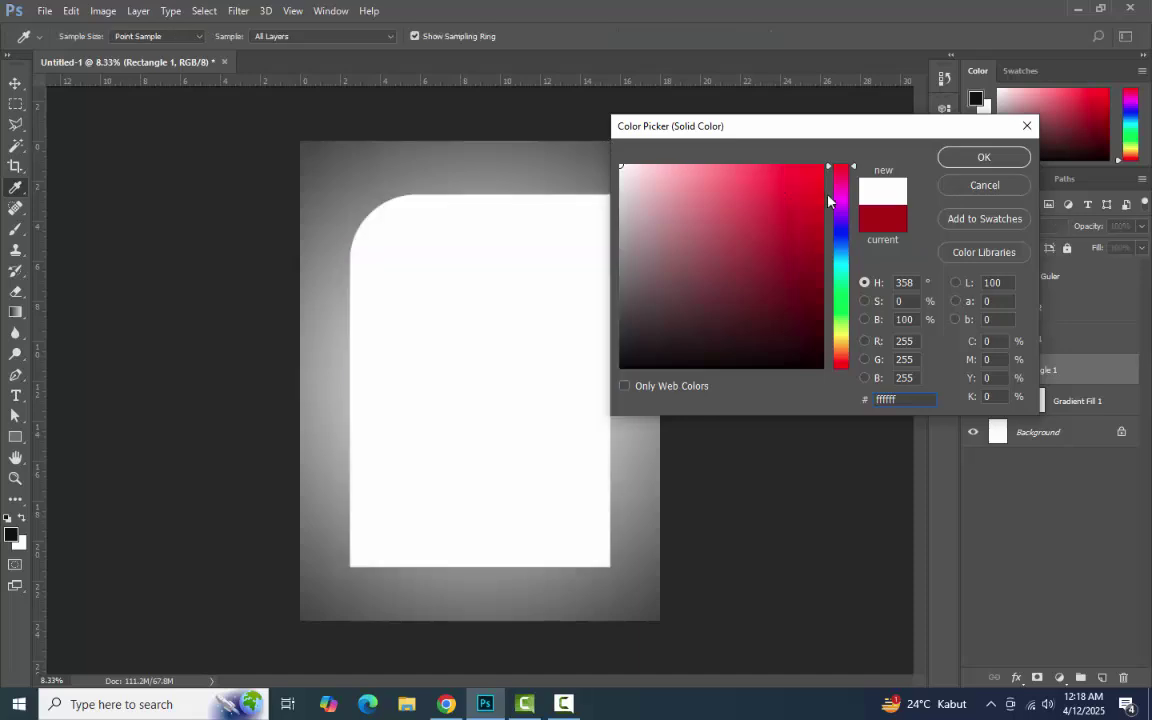
key(Return)
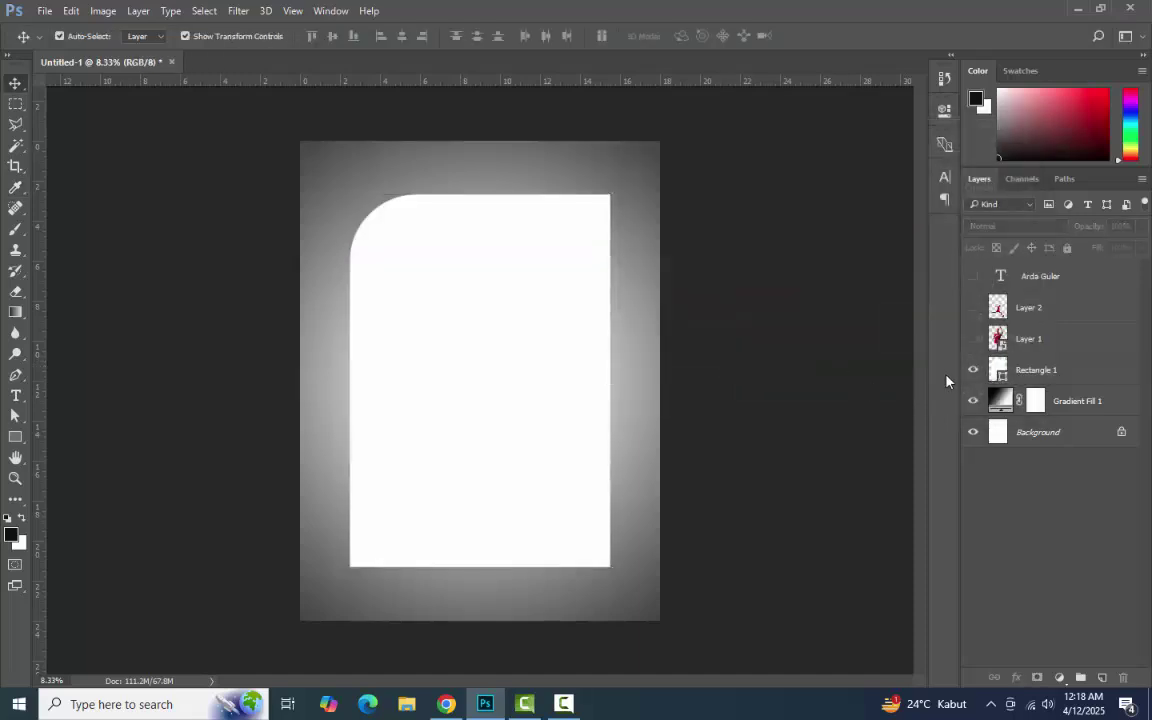
Show the player cutout on Layer 1, align its lower edge with the white rectangle's base and enlarge it proportionally.
click(973, 338)
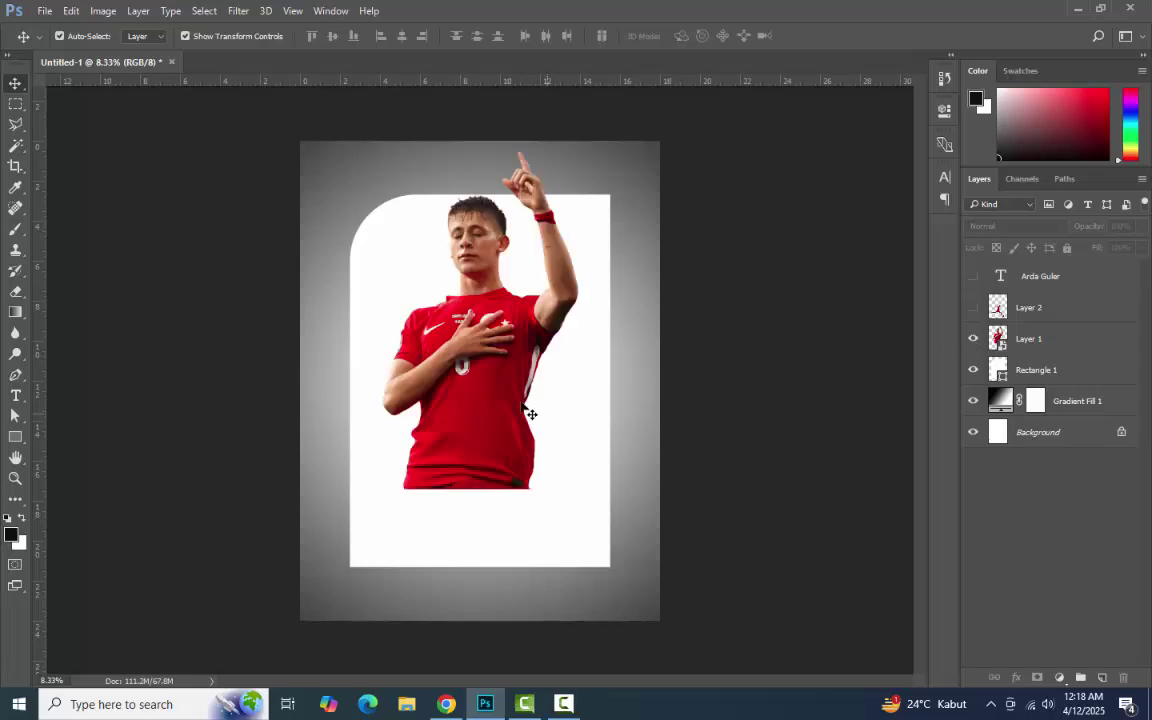
drag(476, 372, 519, 372)
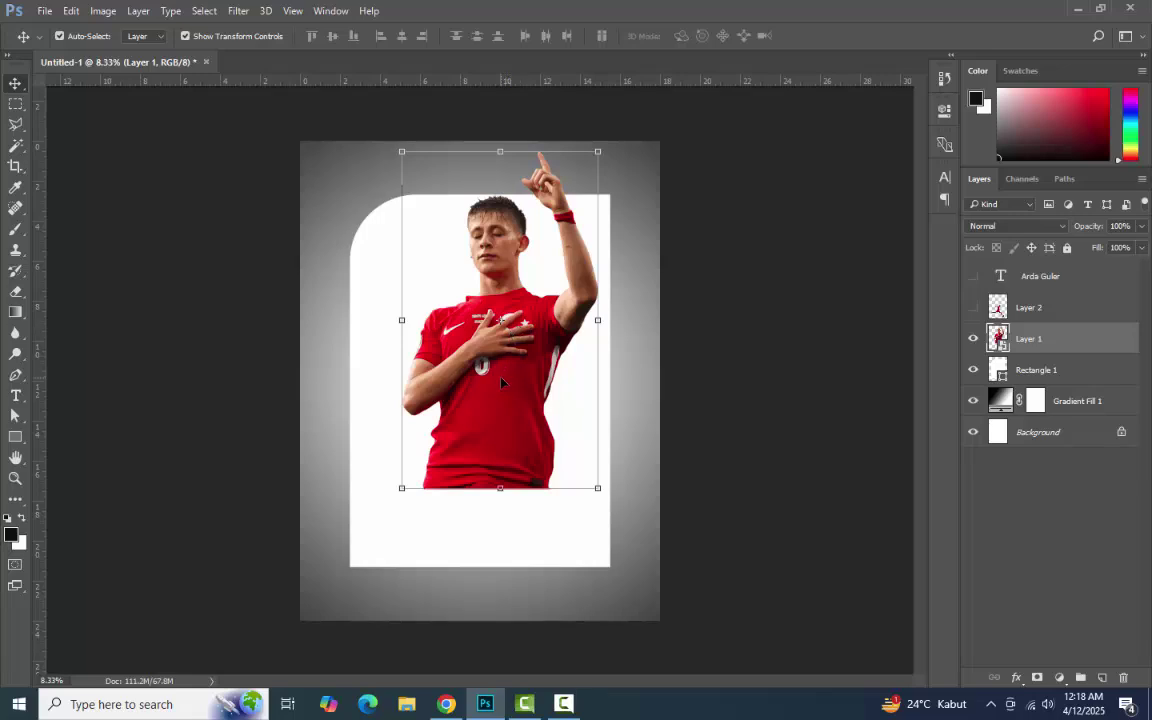
drag(502, 382, 489, 460)
drag(584, 230, 636, 157)
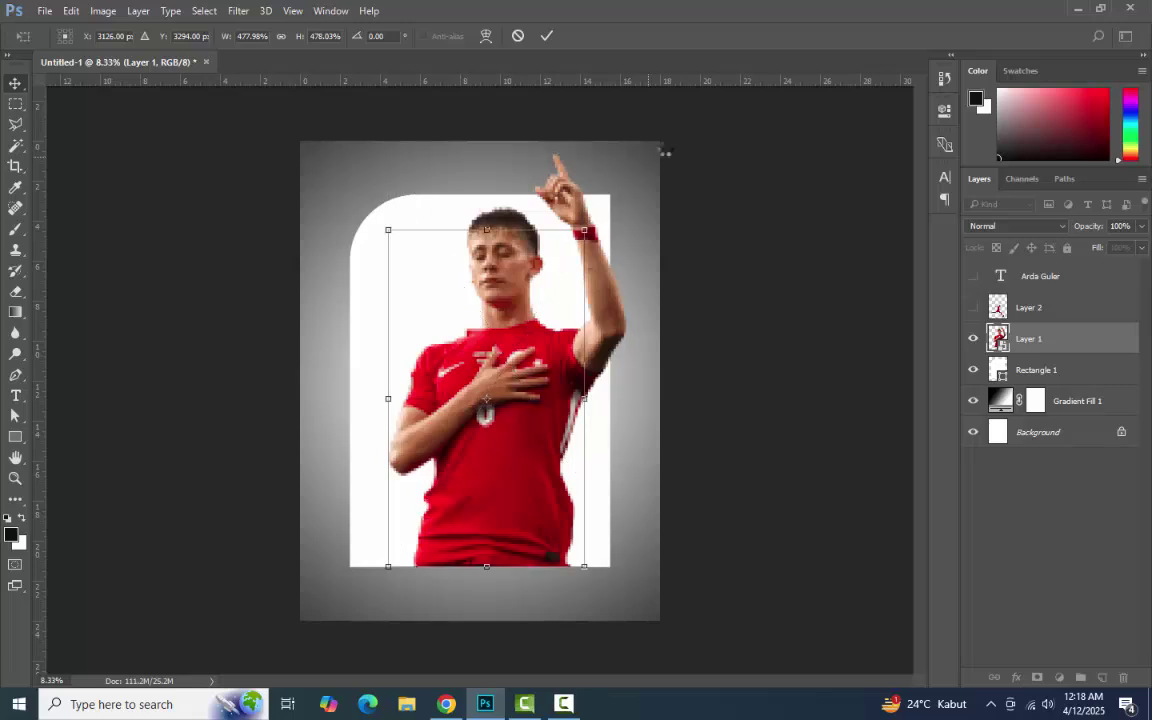
click(745, 366)
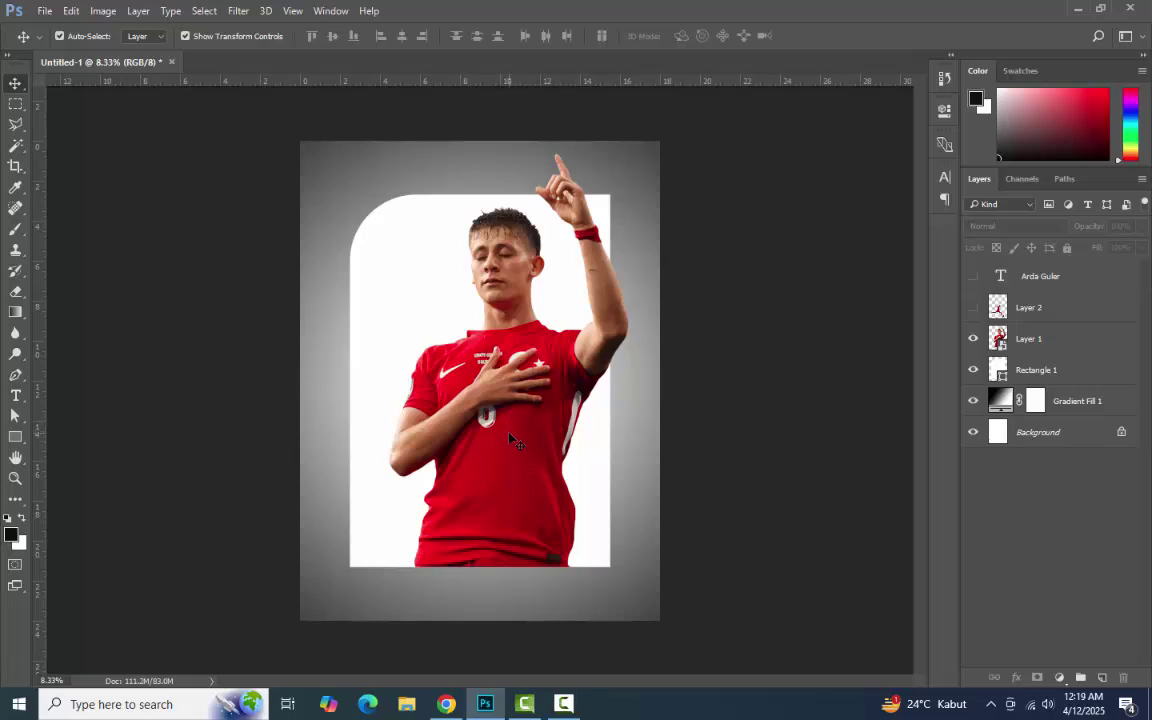
Edit Gradient Fill 1 and set its black colour stop to the shirt's dark red, 9b0200.
double_click(1002, 401)
click(760, 159)
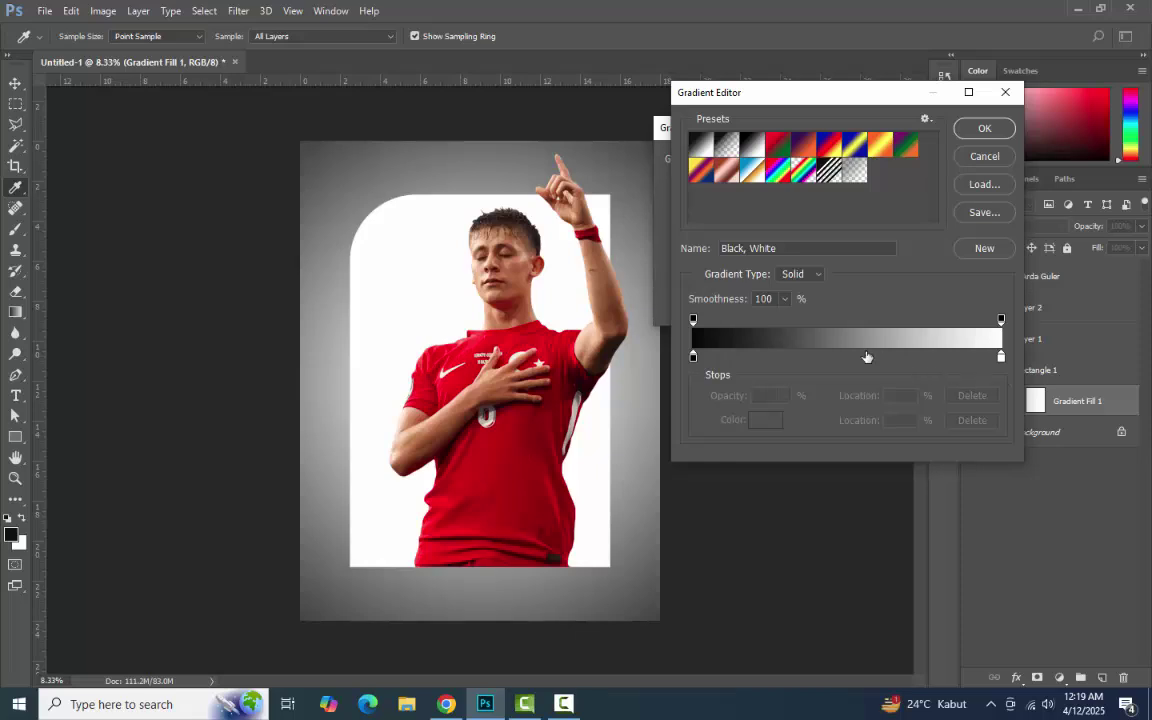
double_click(693, 356)
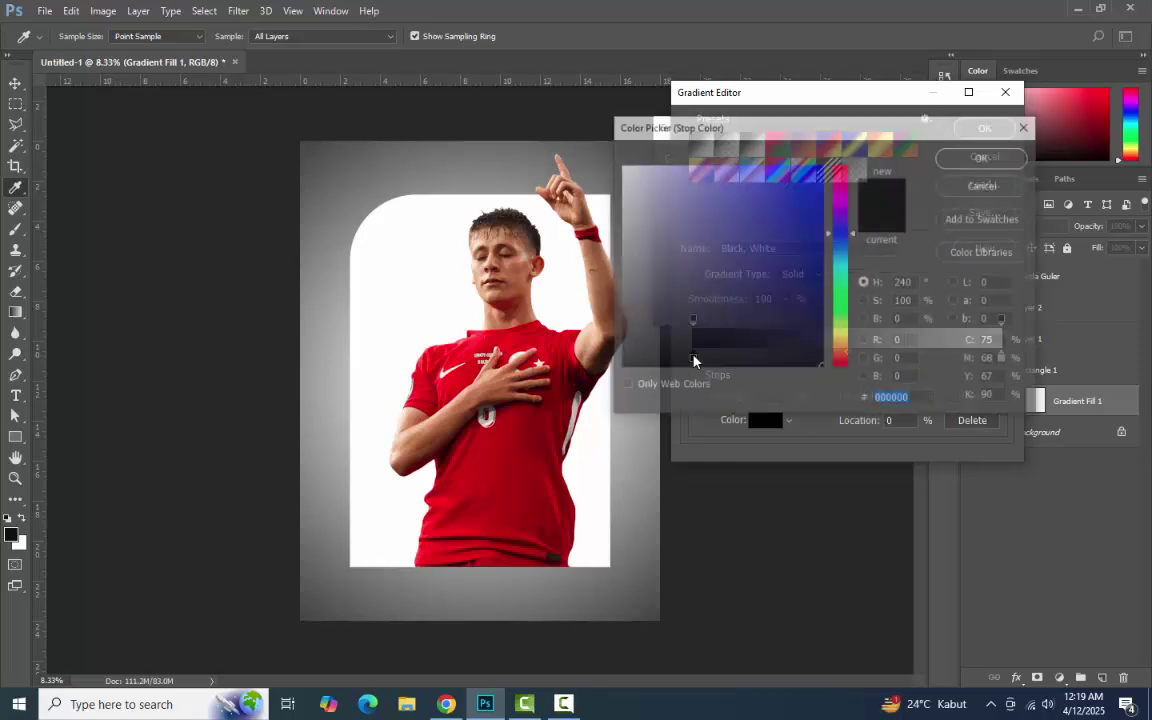
click(543, 430)
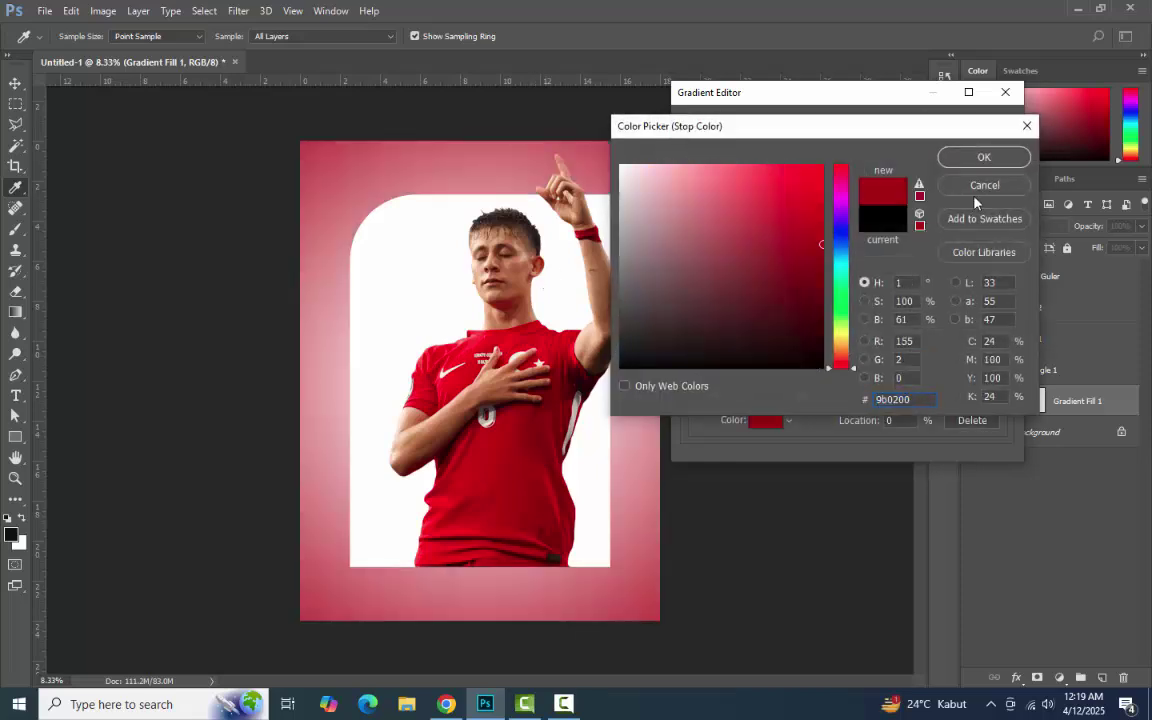
click(984, 157)
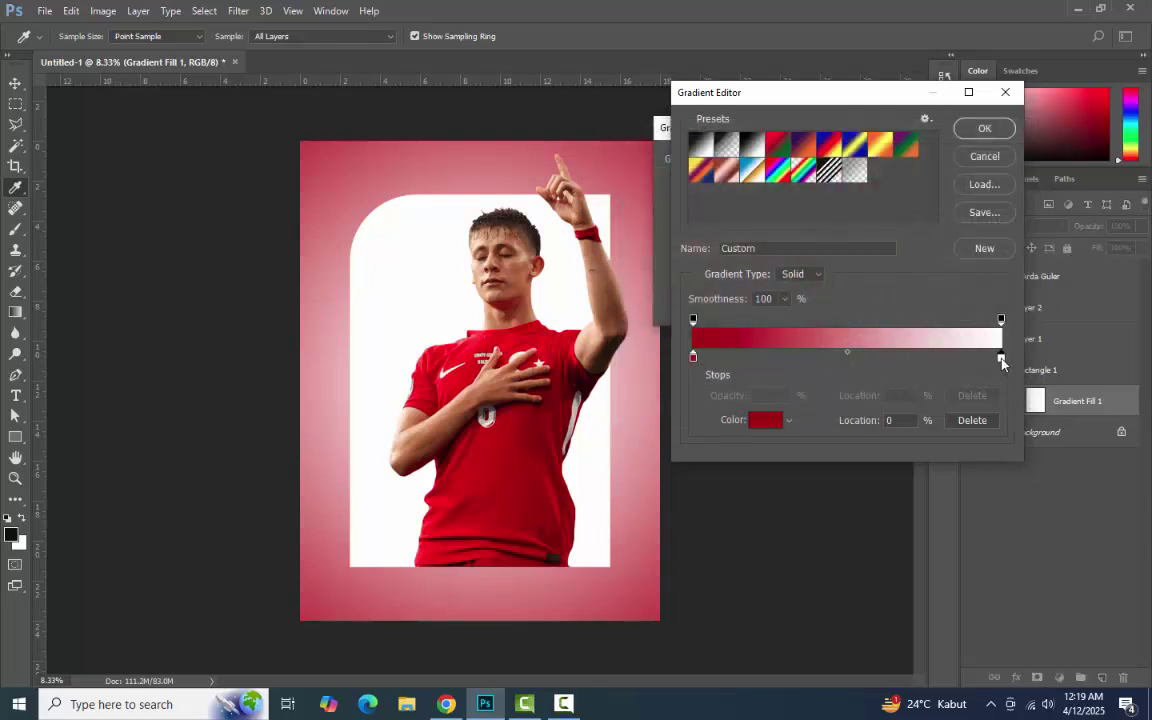
Set the gradient's white colour stop to very dark red, 400202, and apply the updated fill.
double_click(1001, 357)
drag(780, 275, 816, 335)
drag(815, 335, 816, 317)
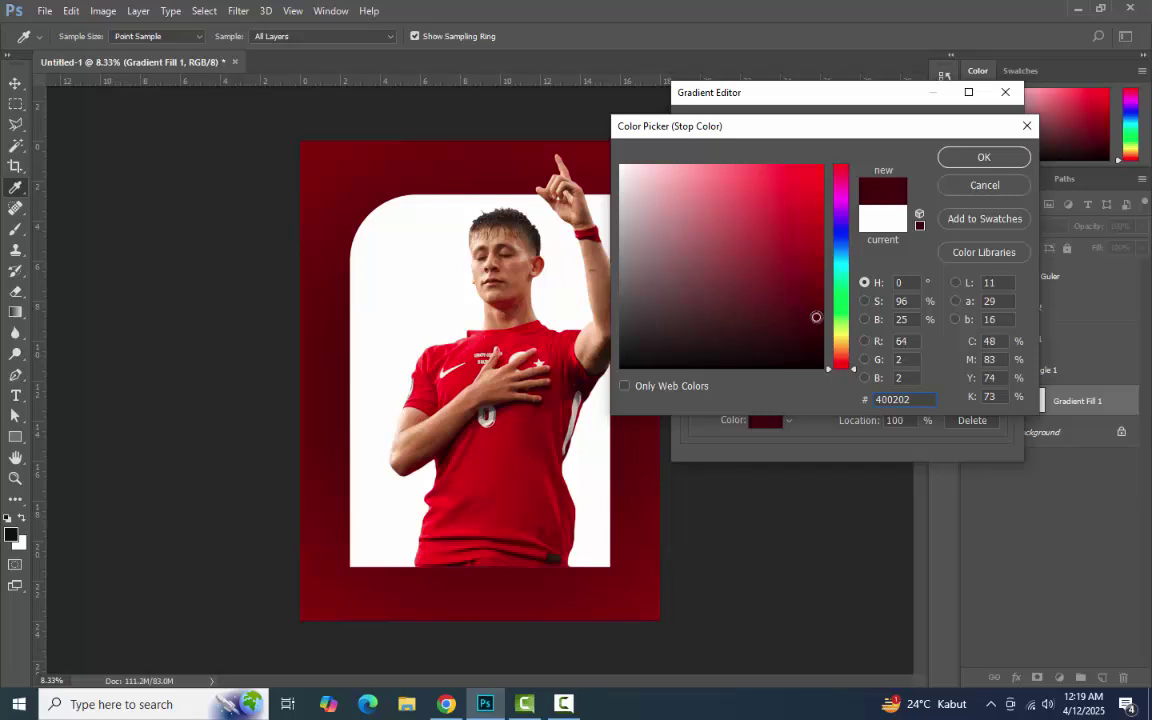
click(986, 157)
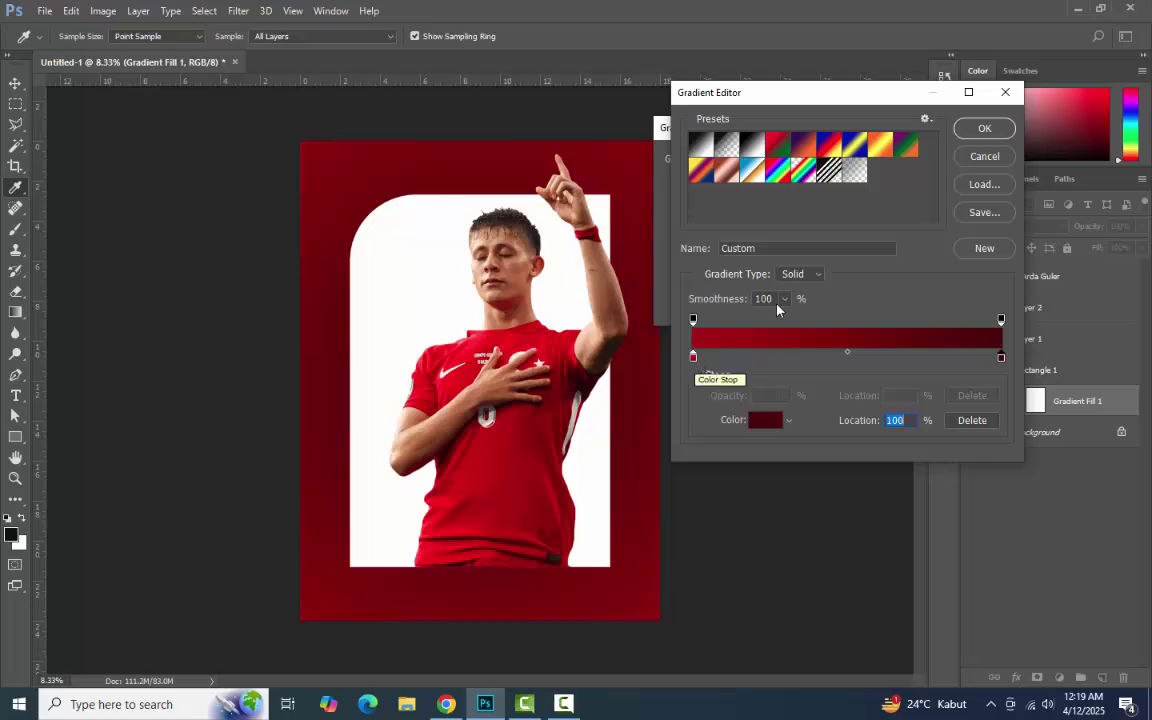
click(984, 128)
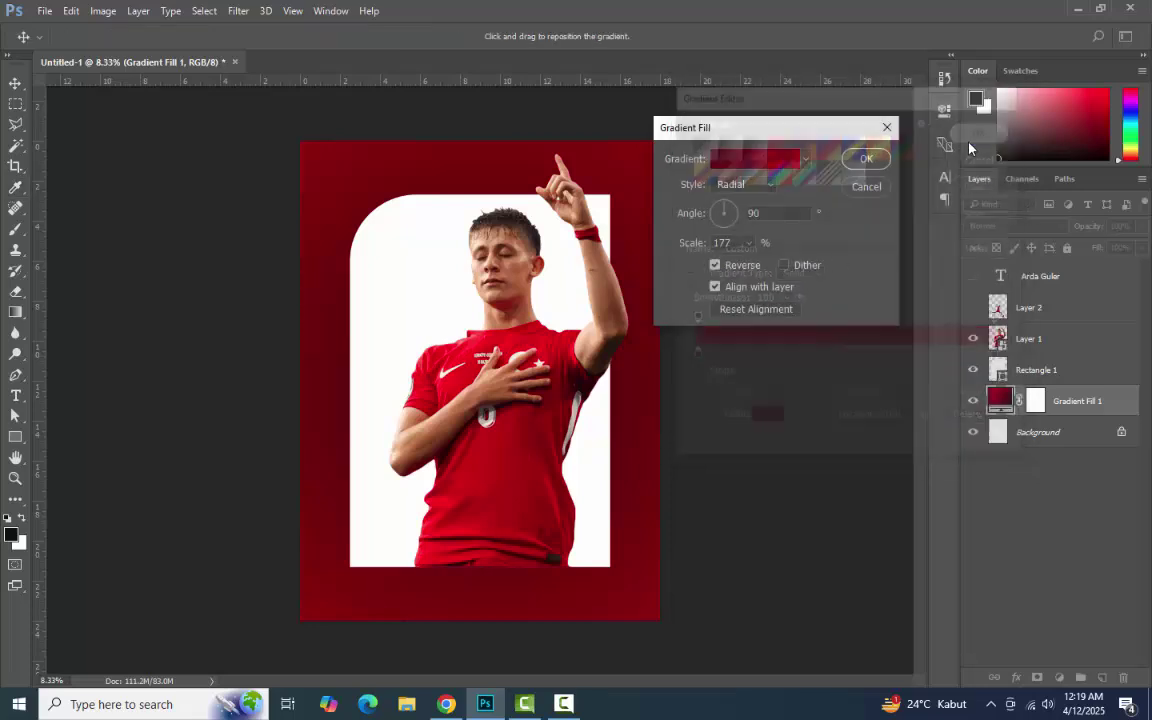
click(866, 159)
click(405, 268)
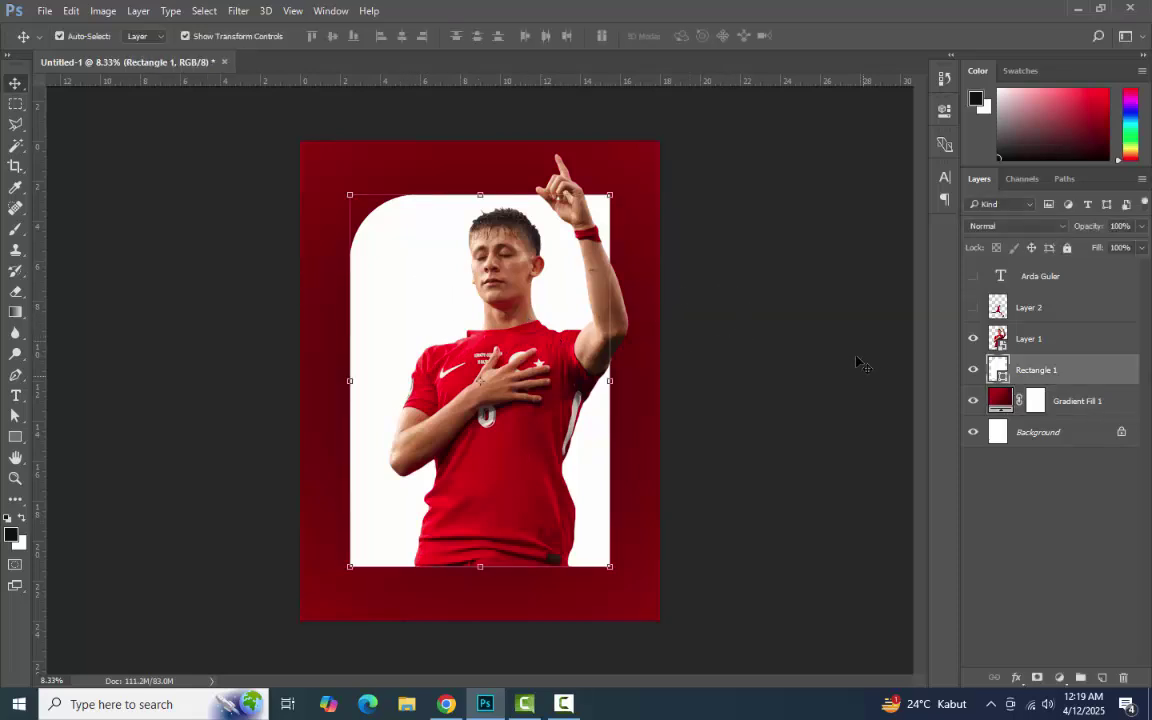
click(770, 294)
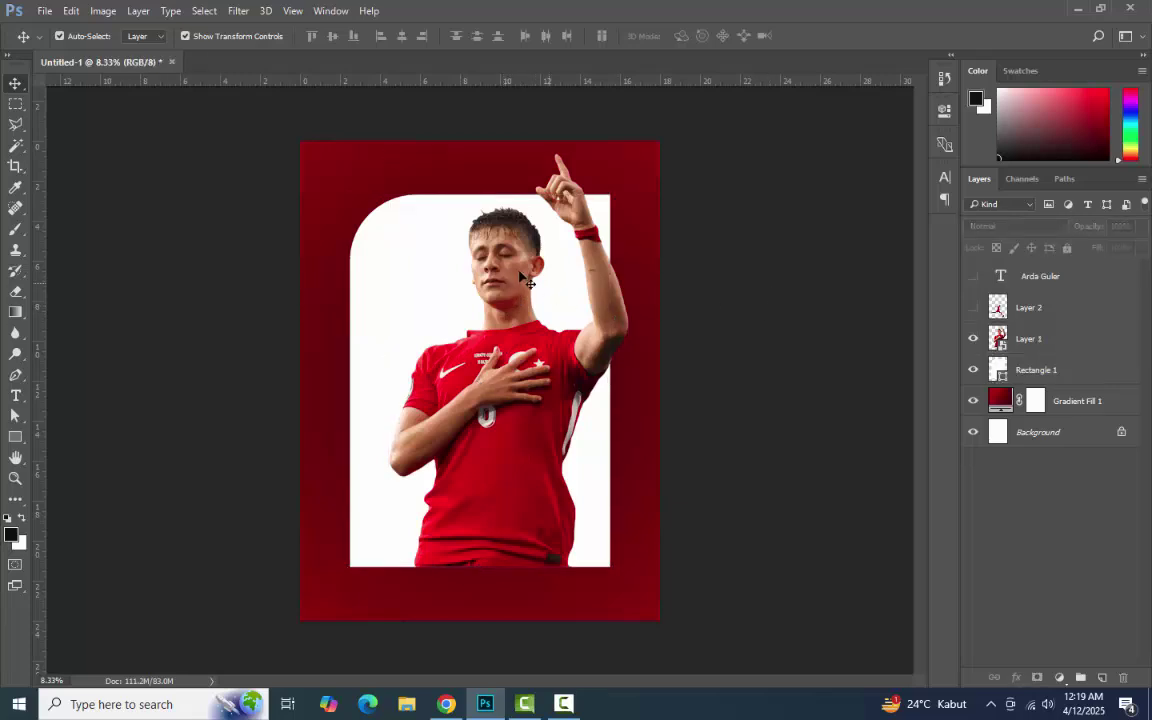
click(603, 285)
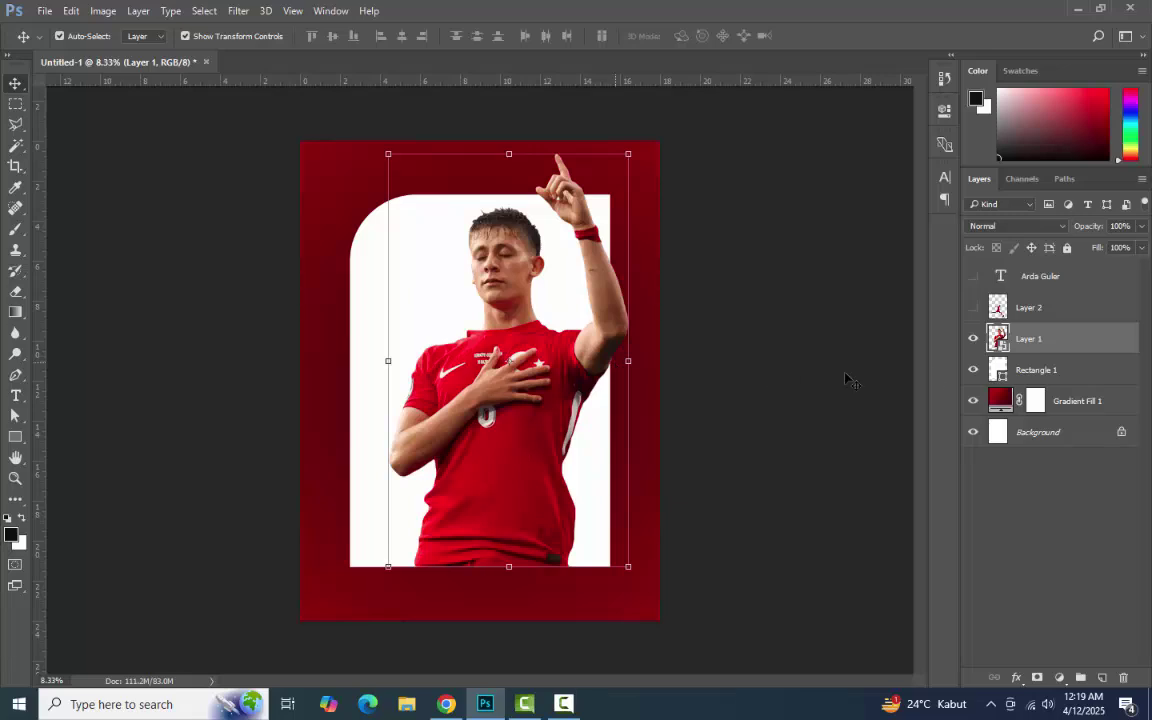
key(ctrl+h)
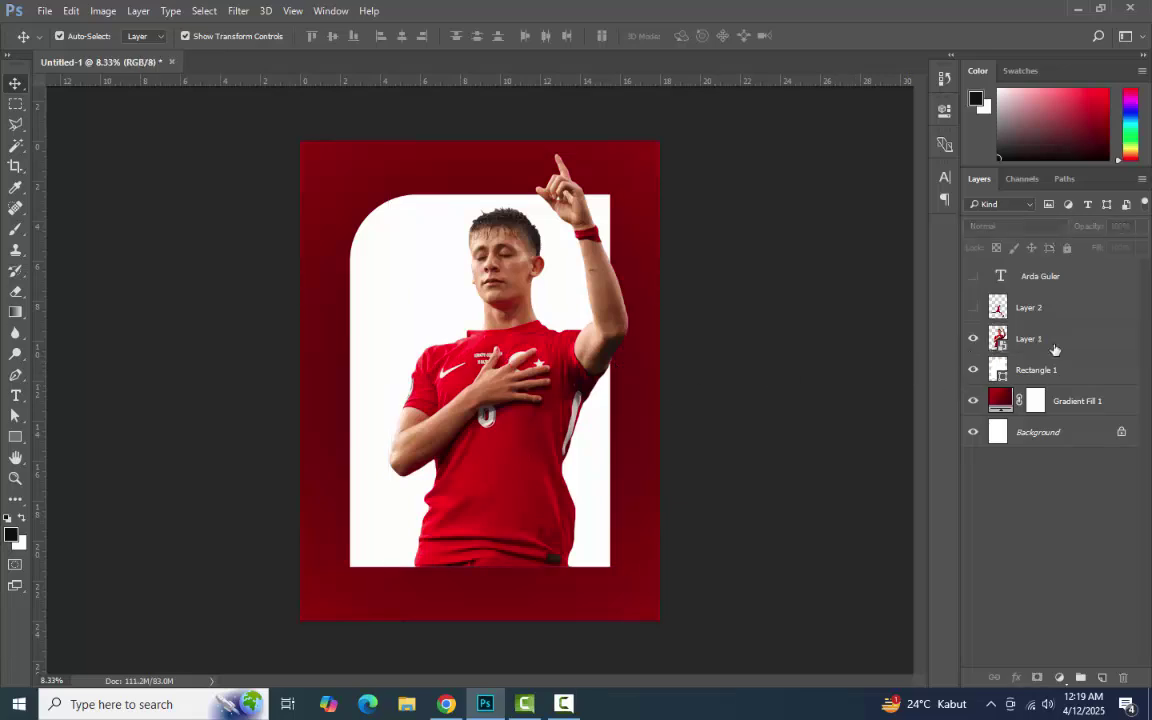
Convert Layer 1 to a Smart Object and open its contents in a floating window beside the poster.
right_click(1054, 342)
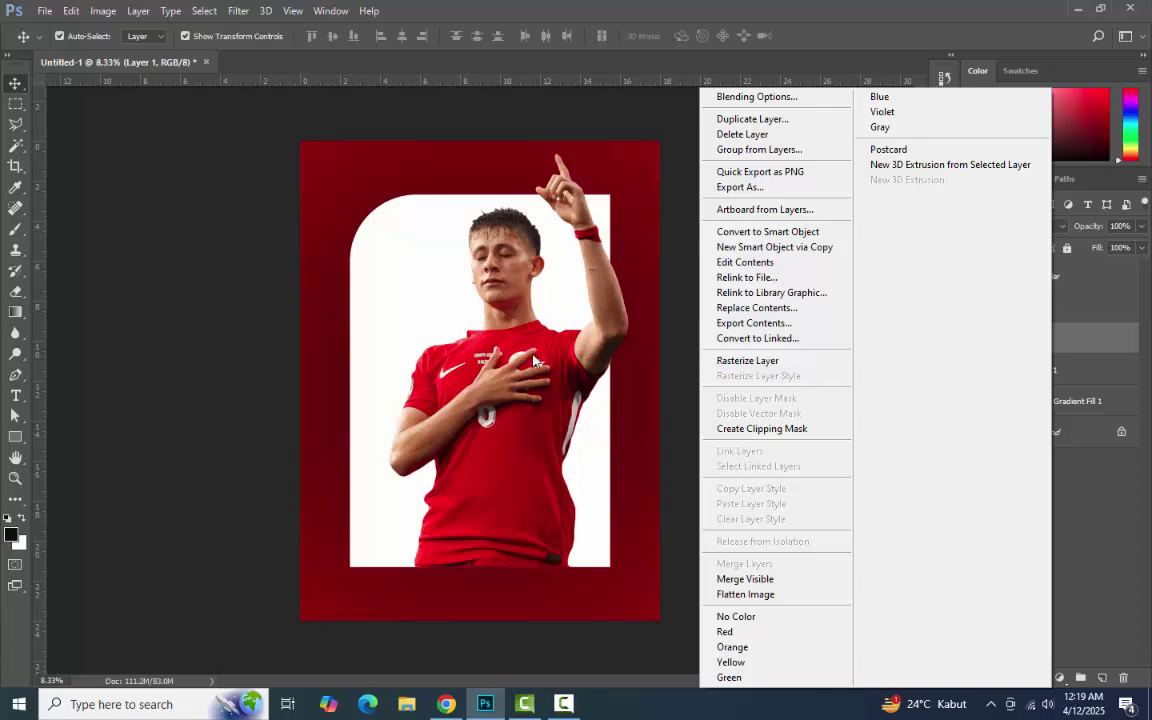
click(767, 231)
double_click(998, 339)
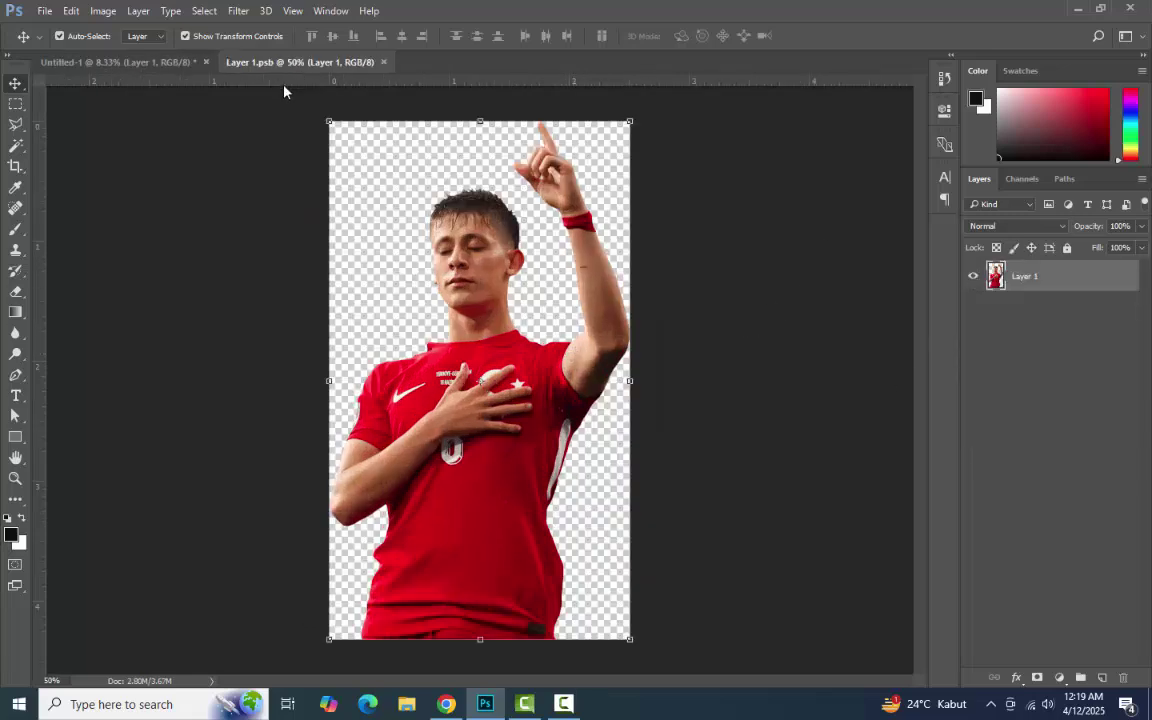
drag(270, 64, 270, 140)
drag(432, 148, 825, 122)
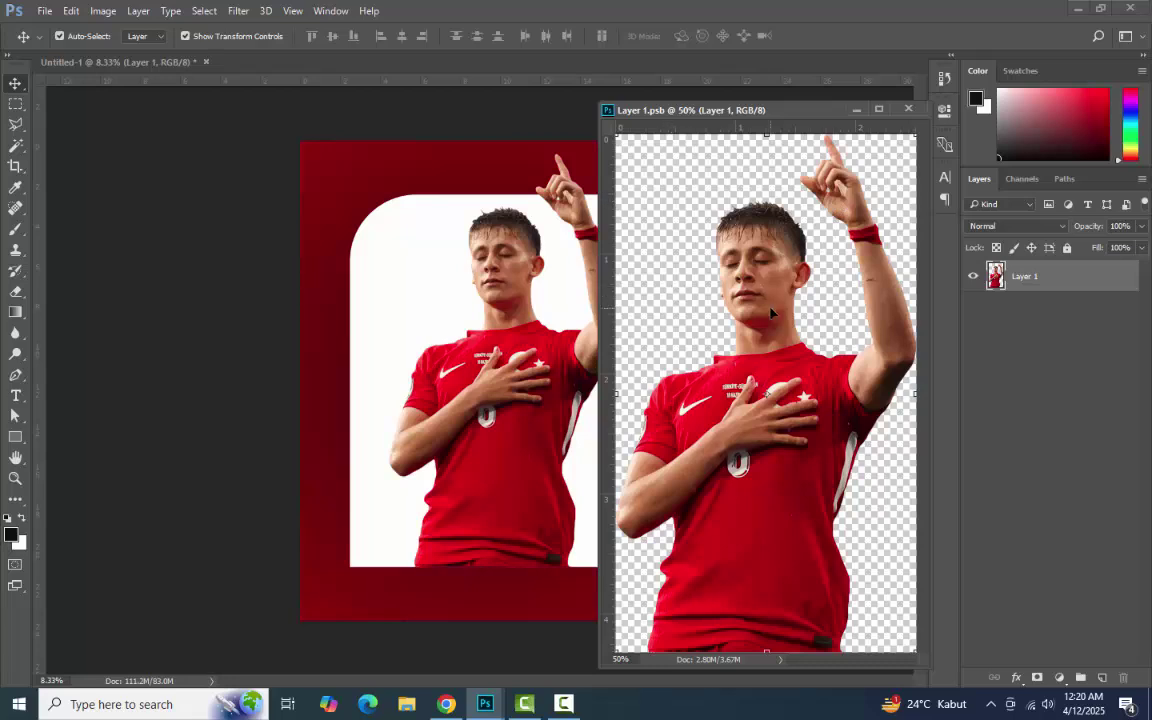
scroll(771, 316, down, 2)
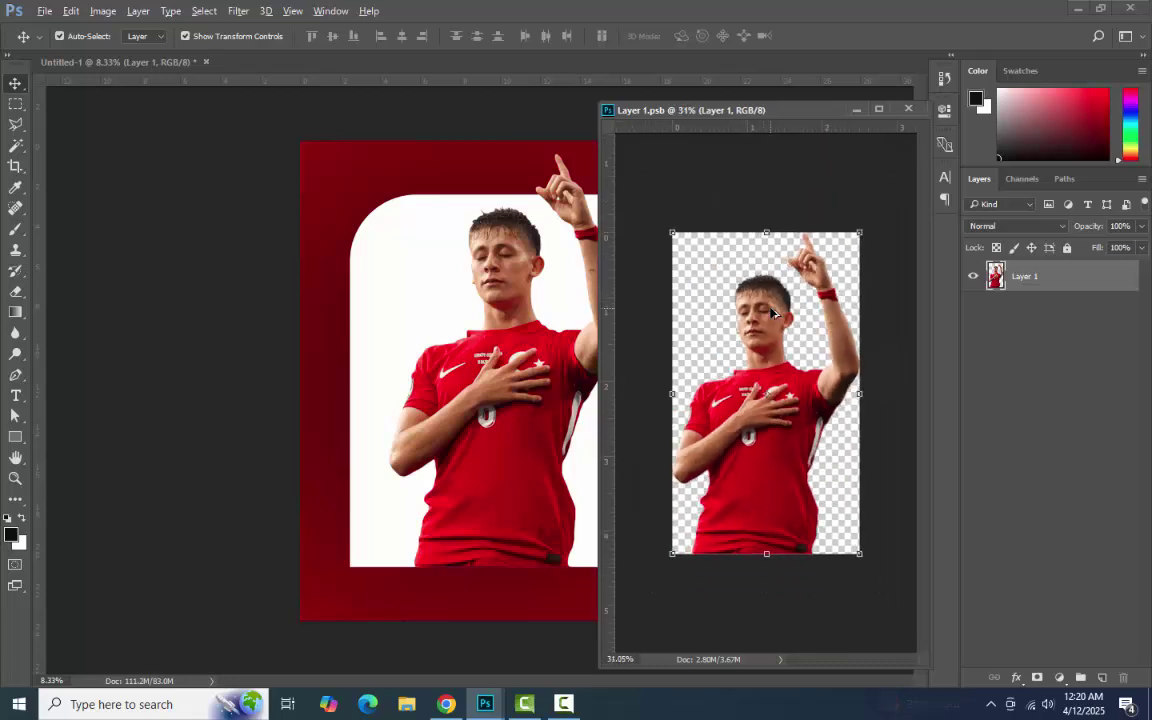
scroll(918, 276, up, 1)
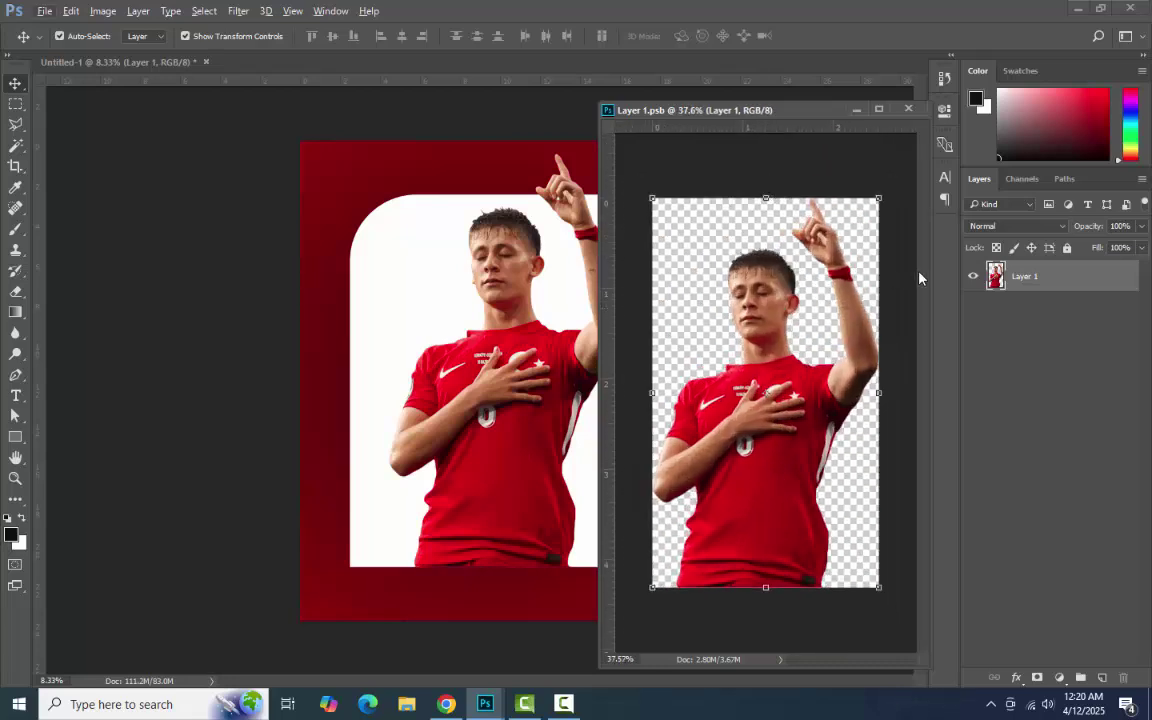
Add a Brightness/Contrast adjustment clipped to the player layer, with brightness -22 and contrast 5.
click(1031, 278)
click(1060, 678)
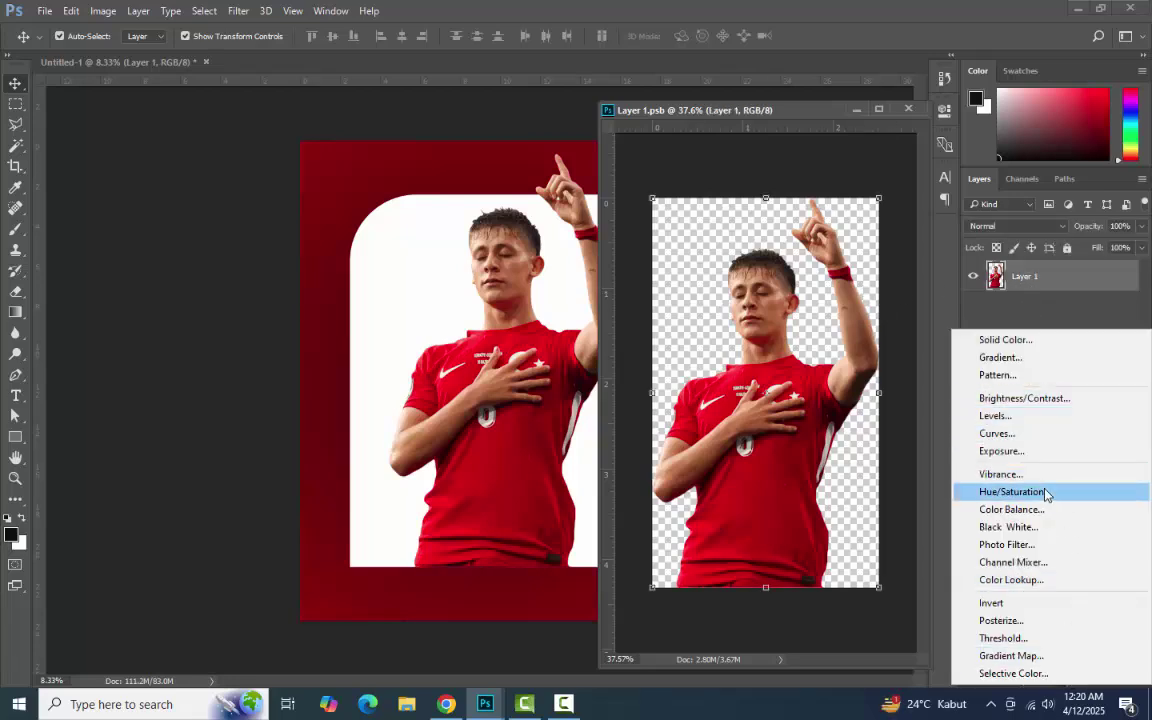
click(1037, 400)
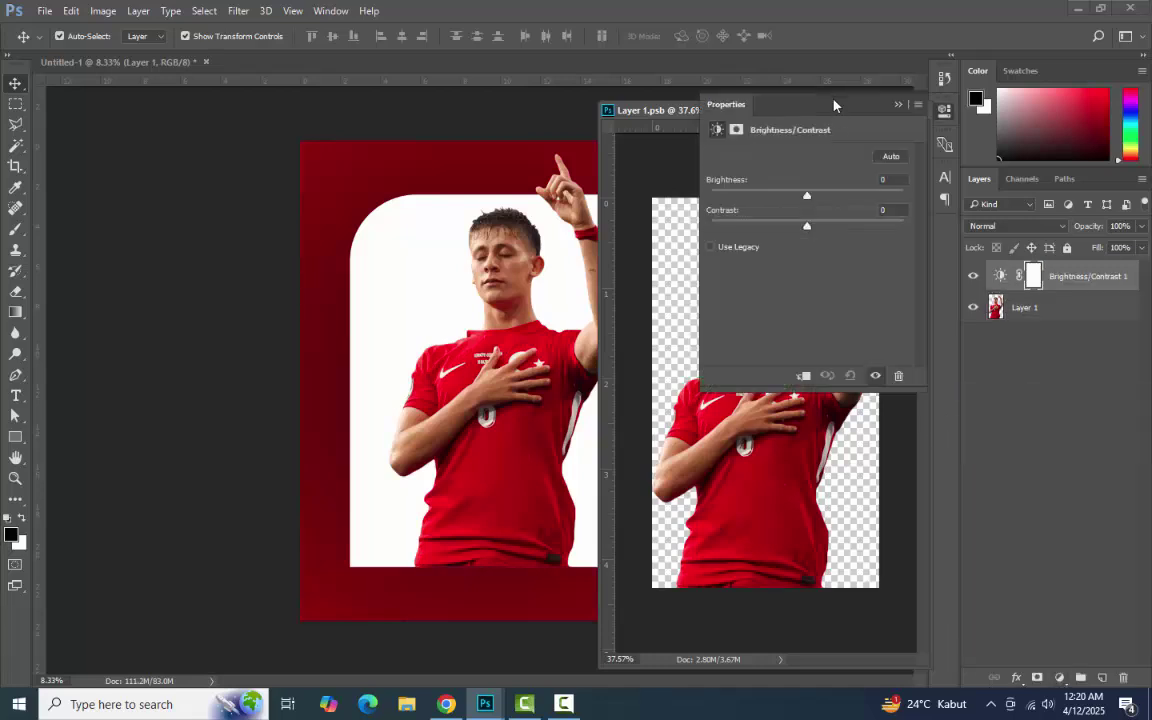
drag(841, 105, 255, 187)
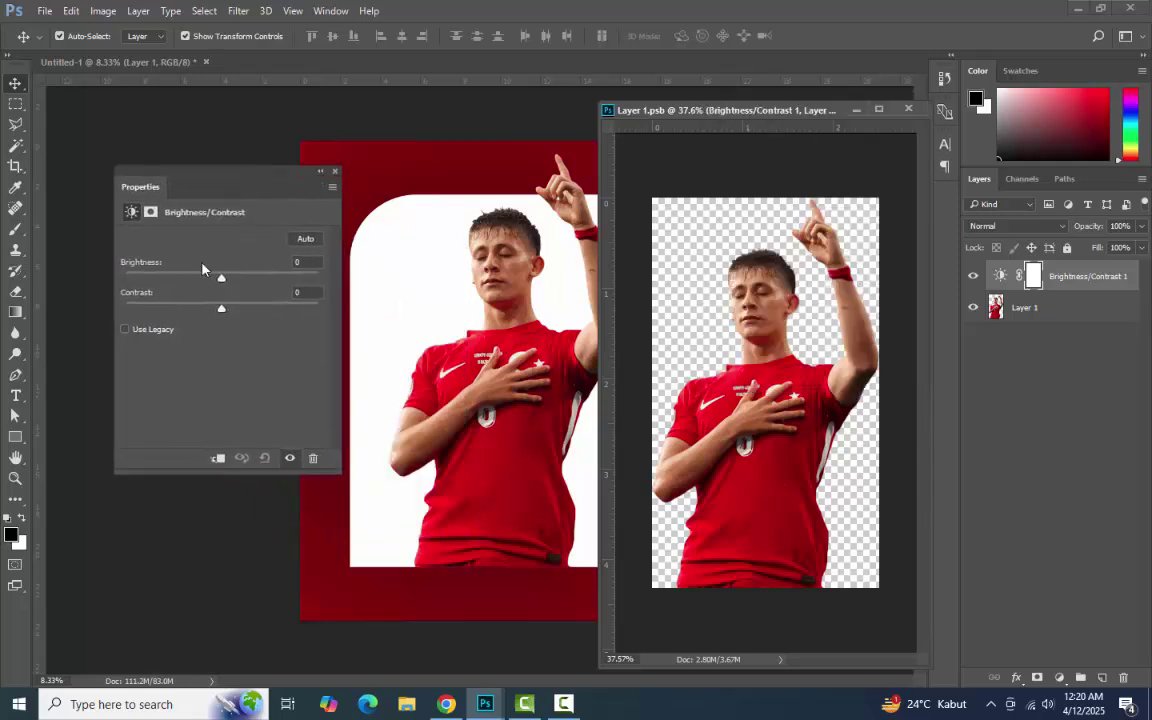
click(219, 459)
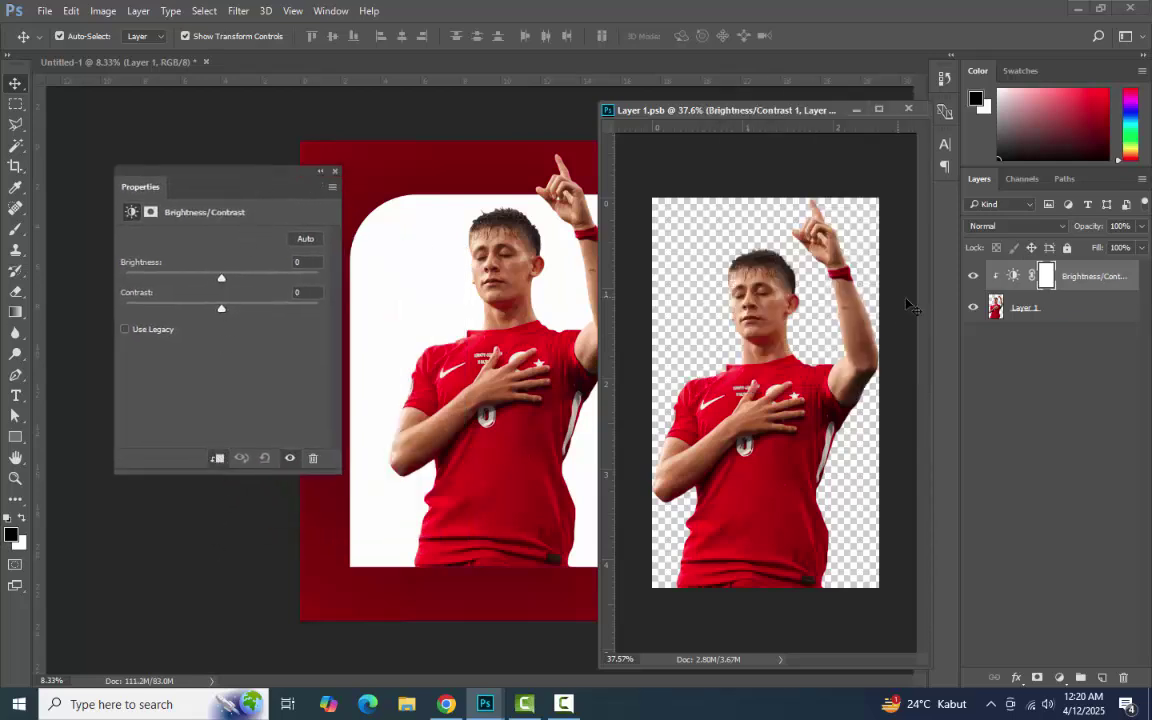
drag(223, 279, 228, 321)
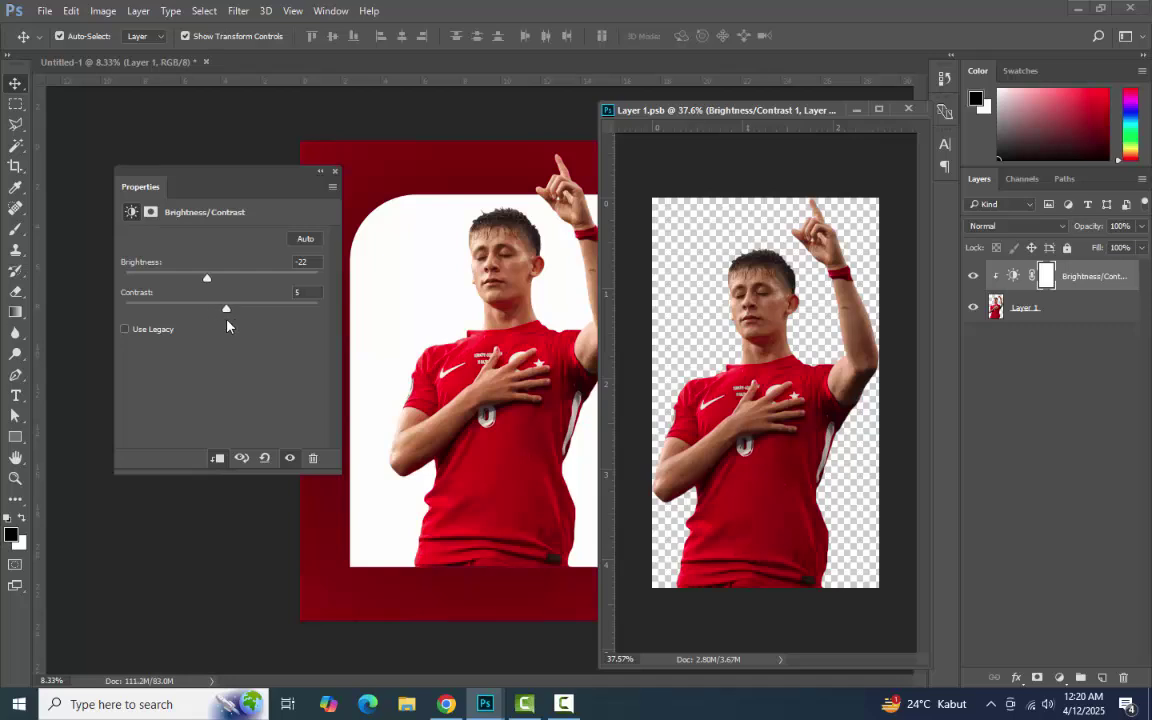
click(336, 173)
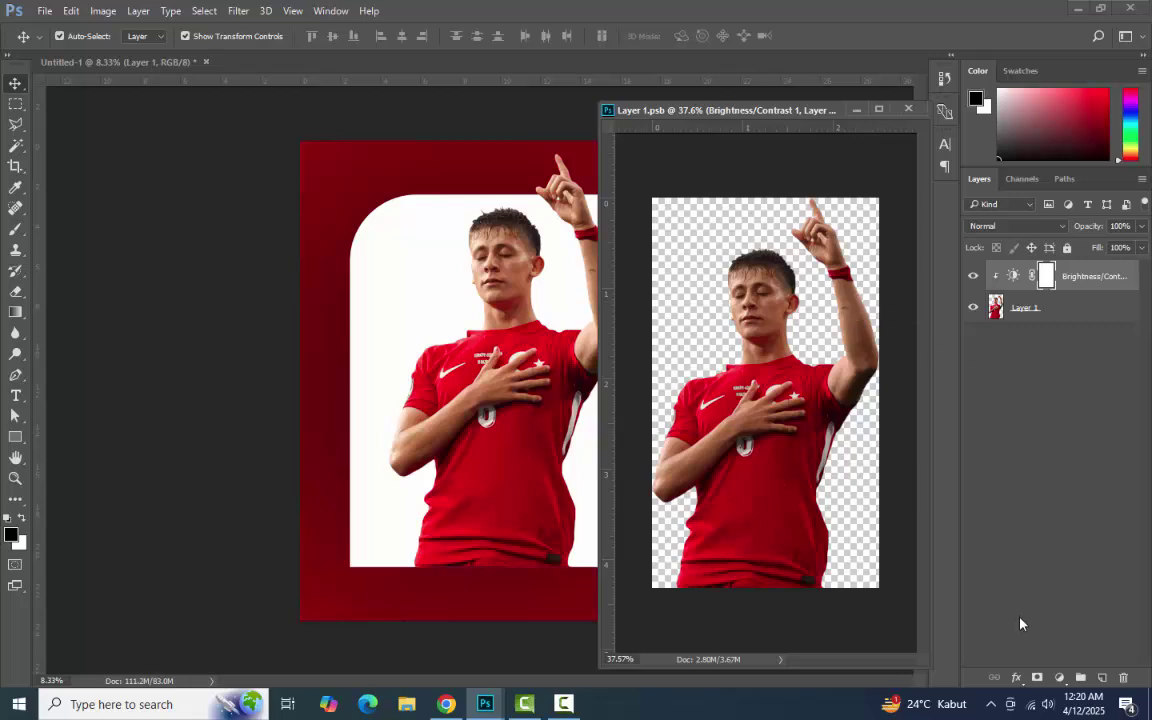
Add a clipped Exposure adjustment with exposure -0.72, offset +0.0167 and gamma correction 0.80.
click(1059, 677)
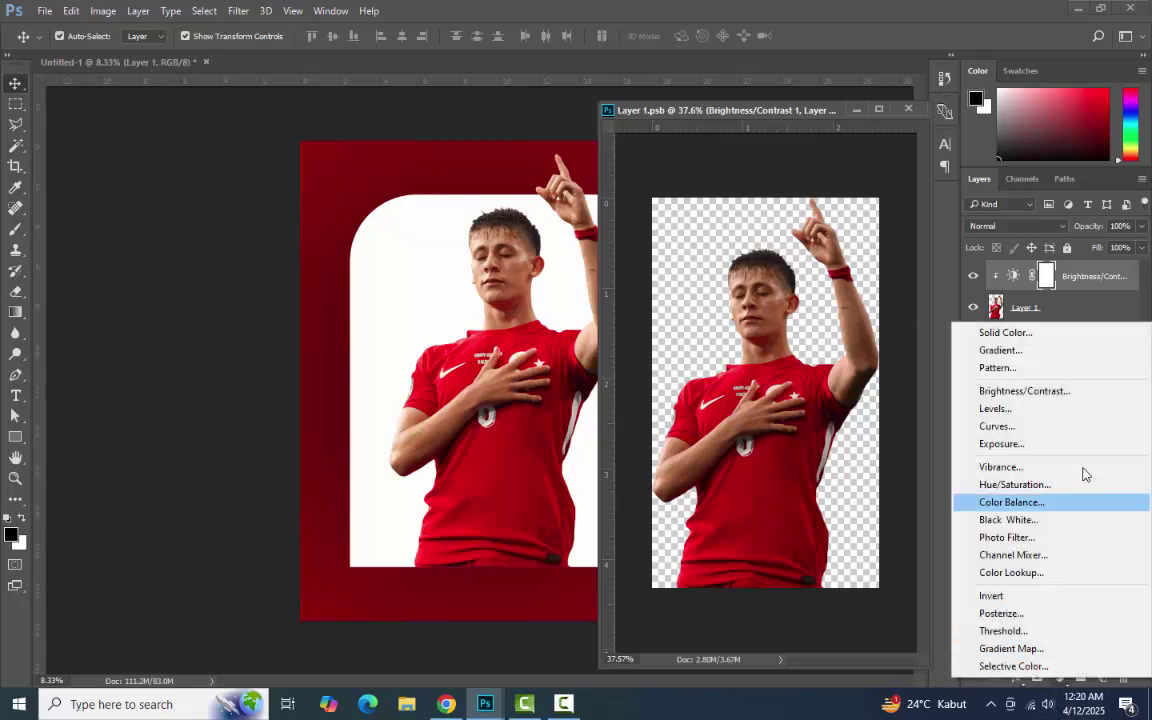
click(1036, 444)
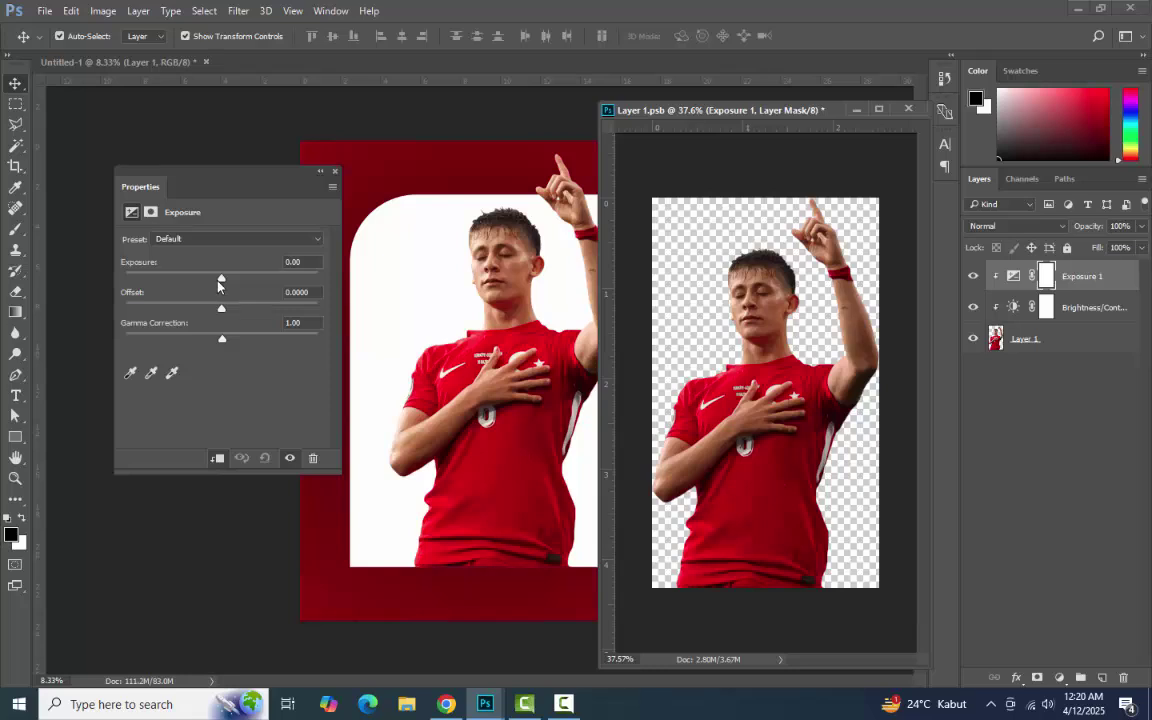
drag(221, 282, 238, 350)
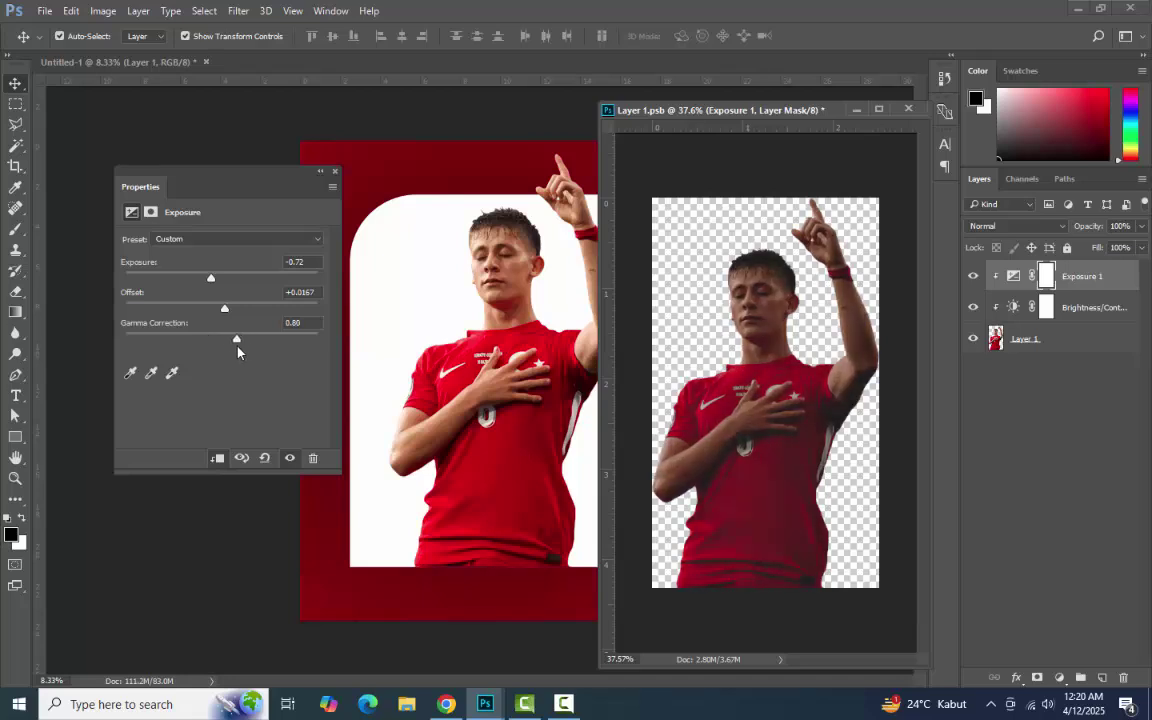
click(335, 171)
Add a white Solid Color fill layer above the Exposure adjustment and clip it to the player cutout.
click(1059, 679)
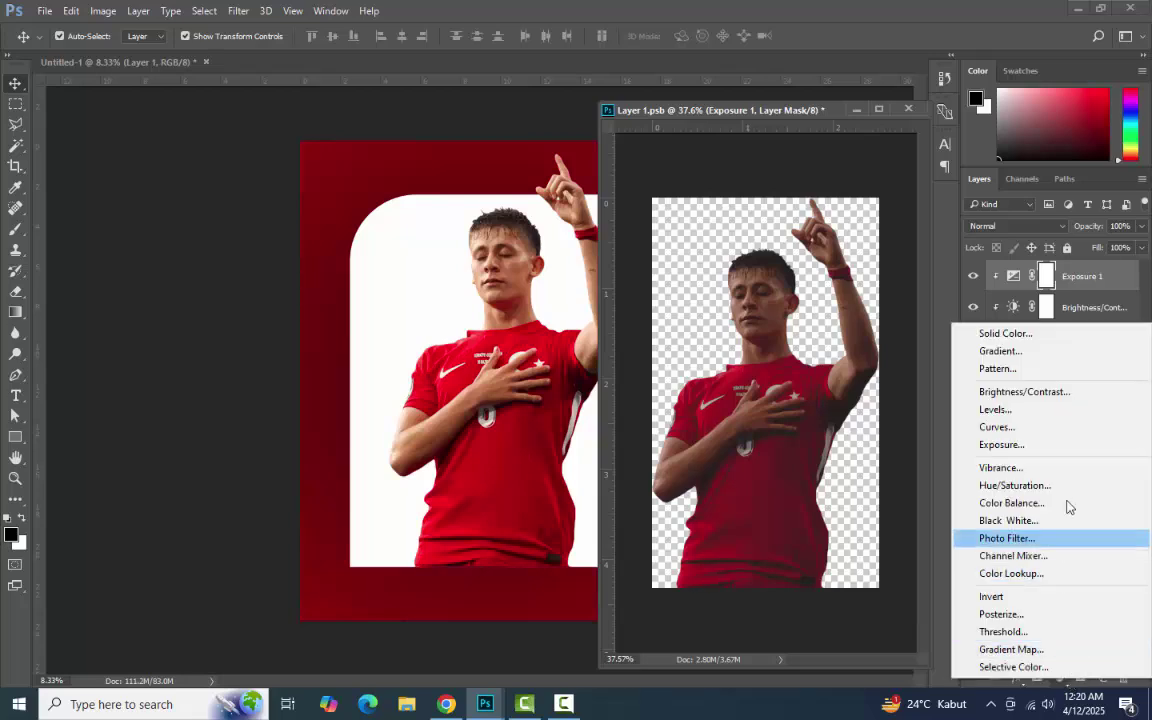
click(1005, 333)
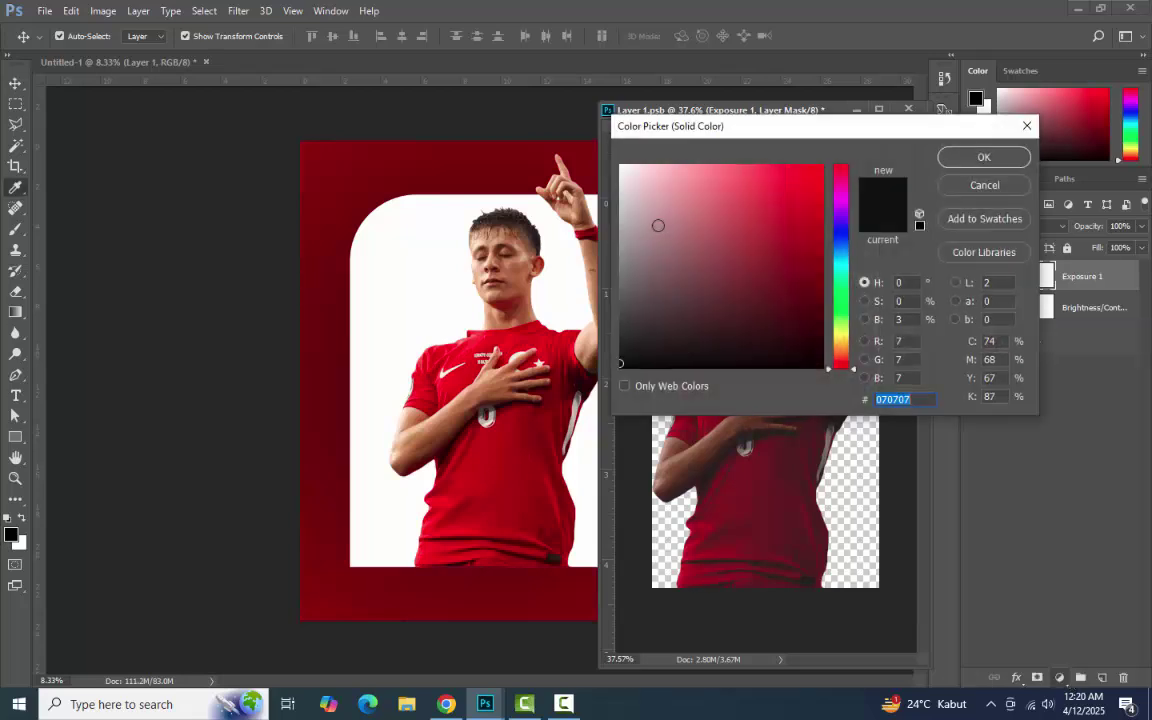
drag(658, 226, 652, 145)
click(978, 160)
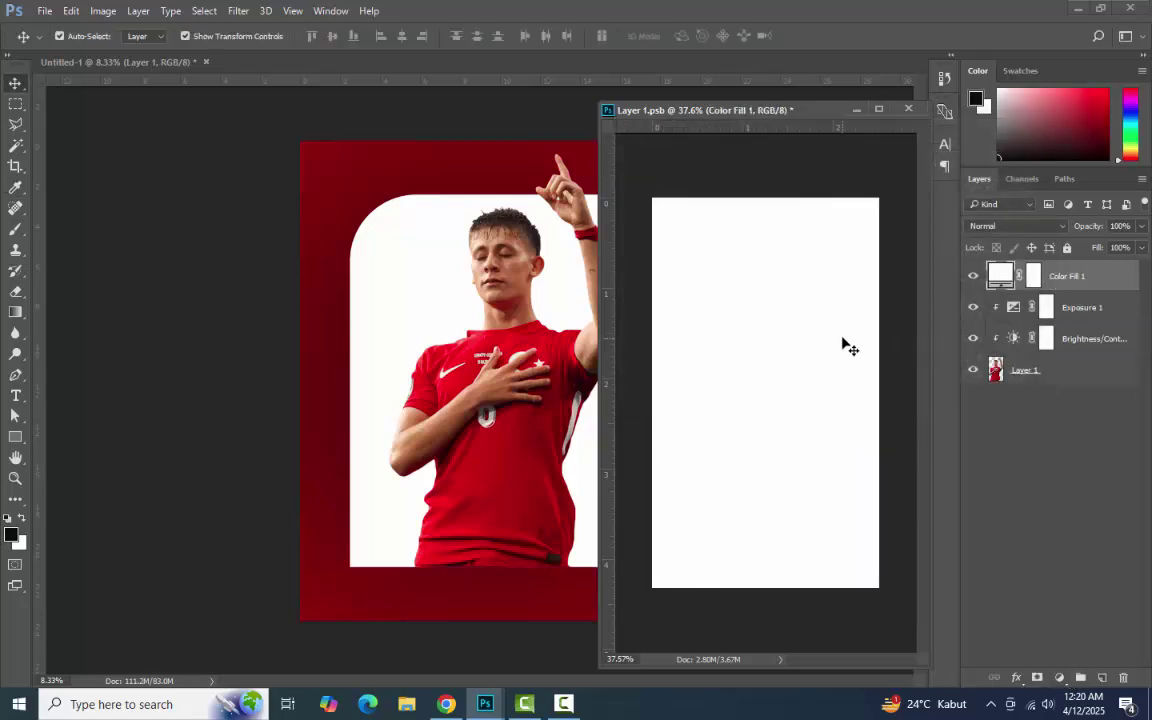
alt+click(1063, 284)
Try the Screen and Linear Burn blend modes on Color Fill 1 and settle on Overlay.
click(1033, 227)
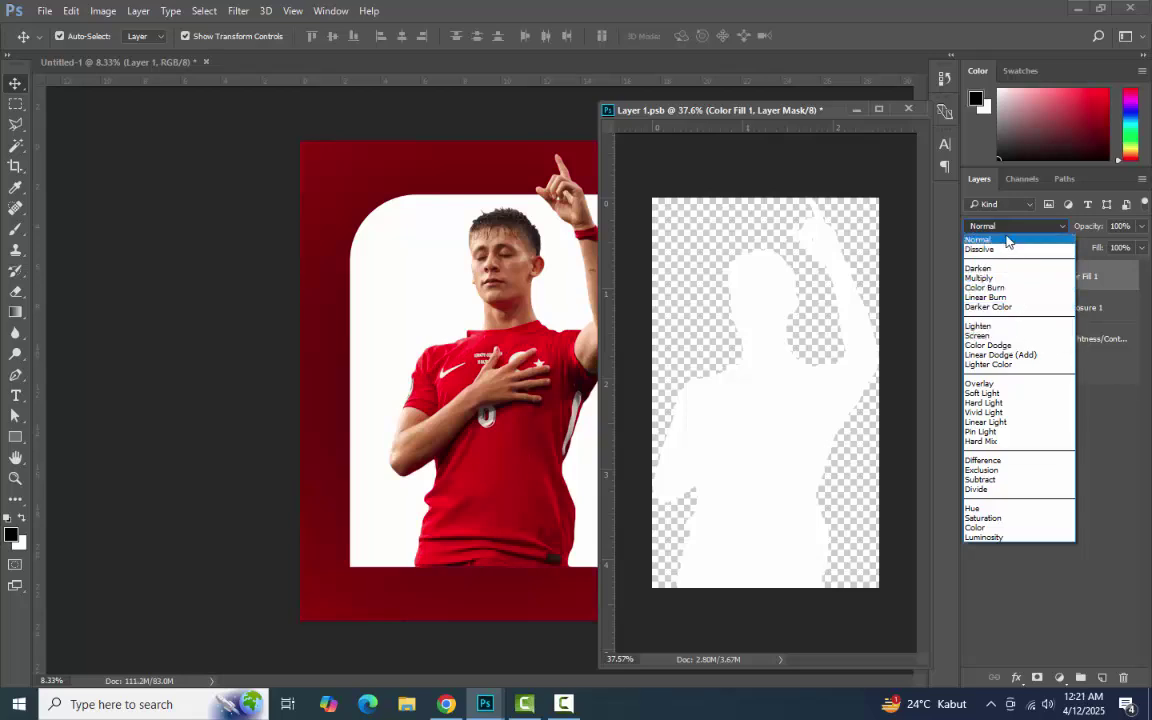
click(1012, 338)
click(1030, 227)
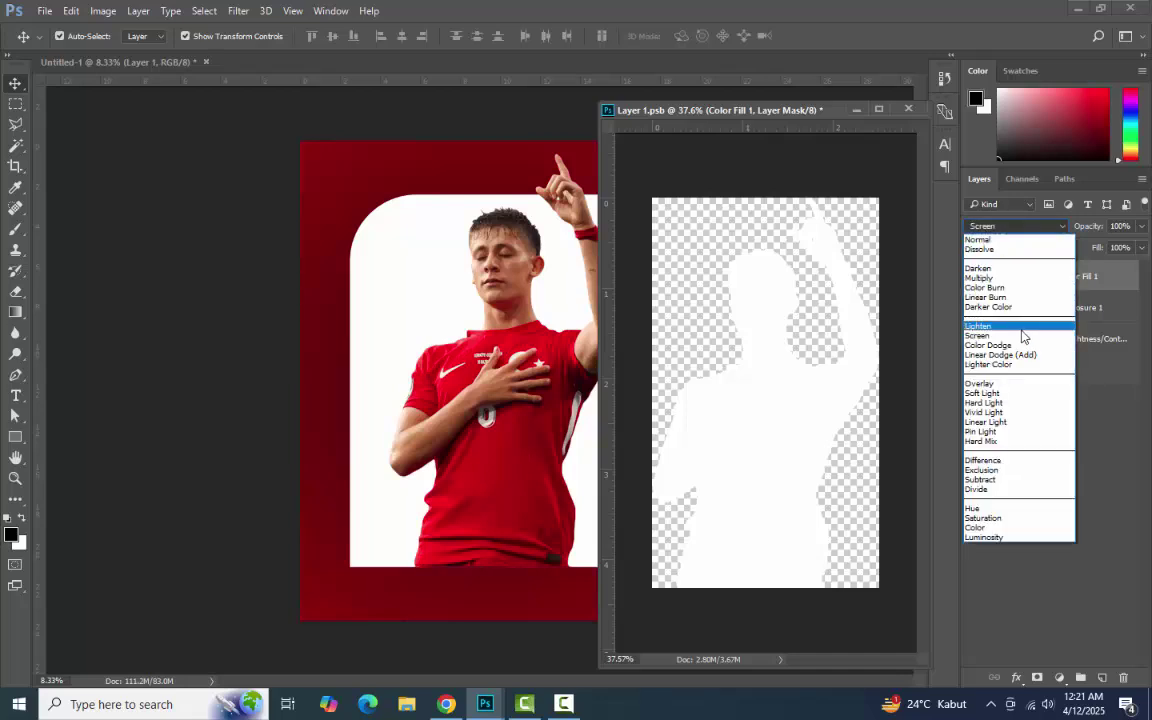
click(1027, 298)
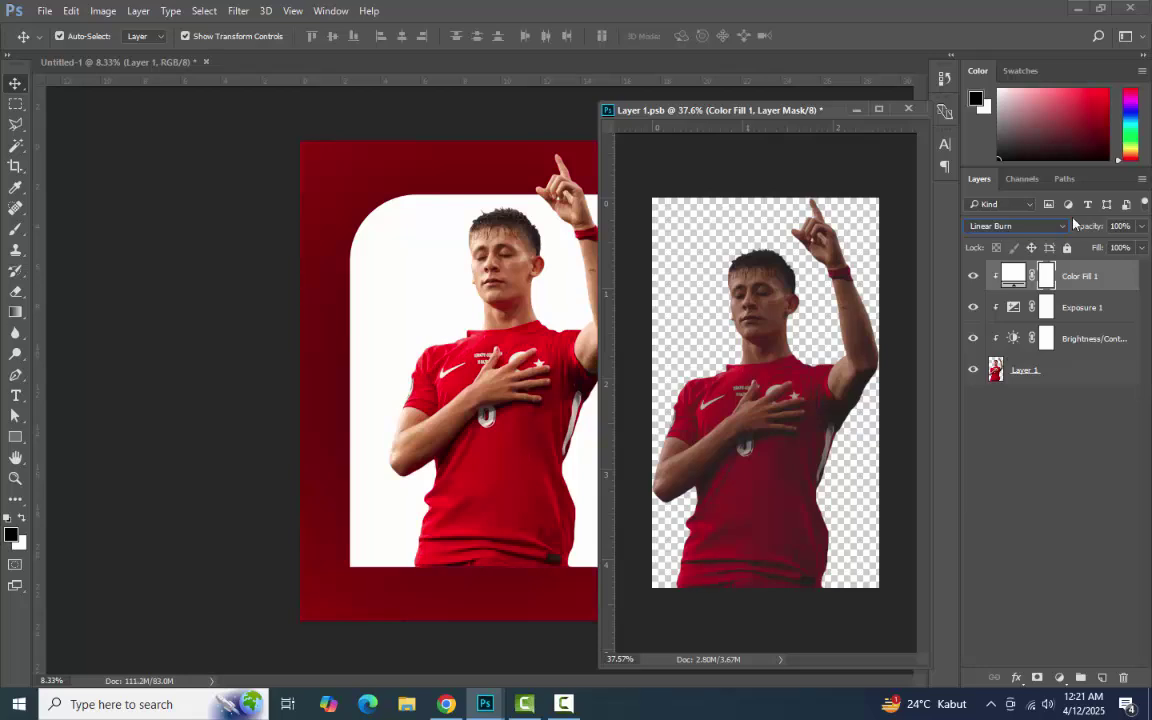
click(1055, 226)
click(1020, 381)
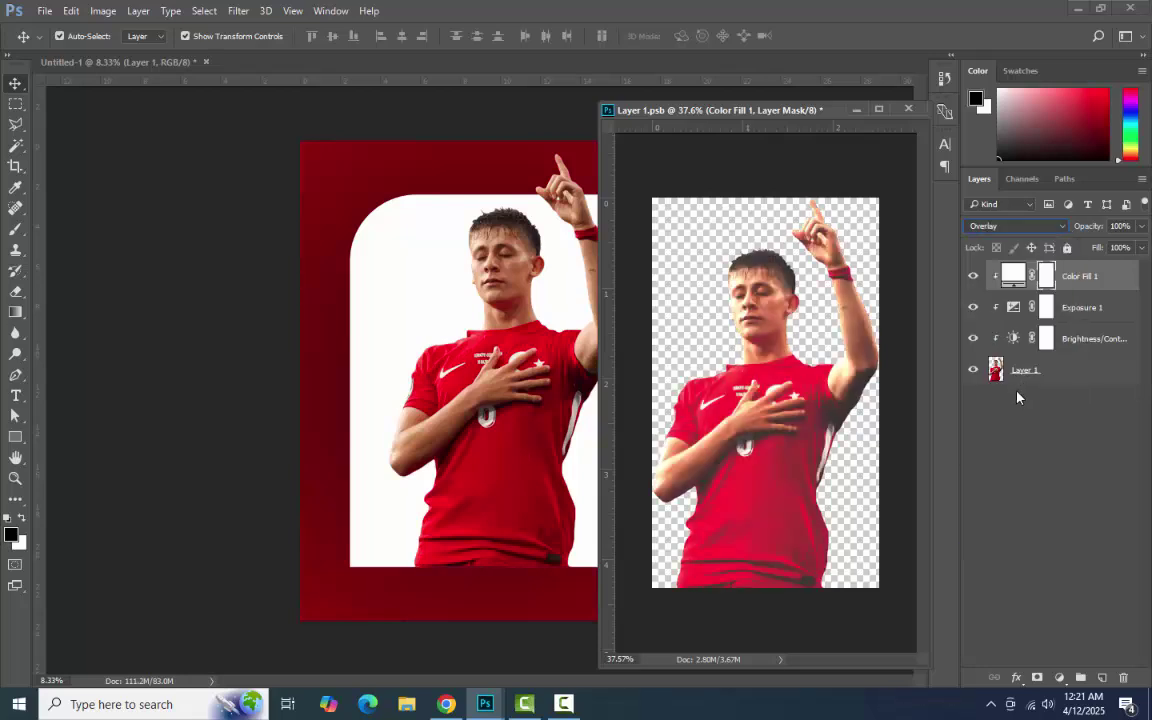
Try Color Dodge, Hard Light, Difference and other blend modes on Color Fill 1, and go back to Overlay.
click(1018, 234)
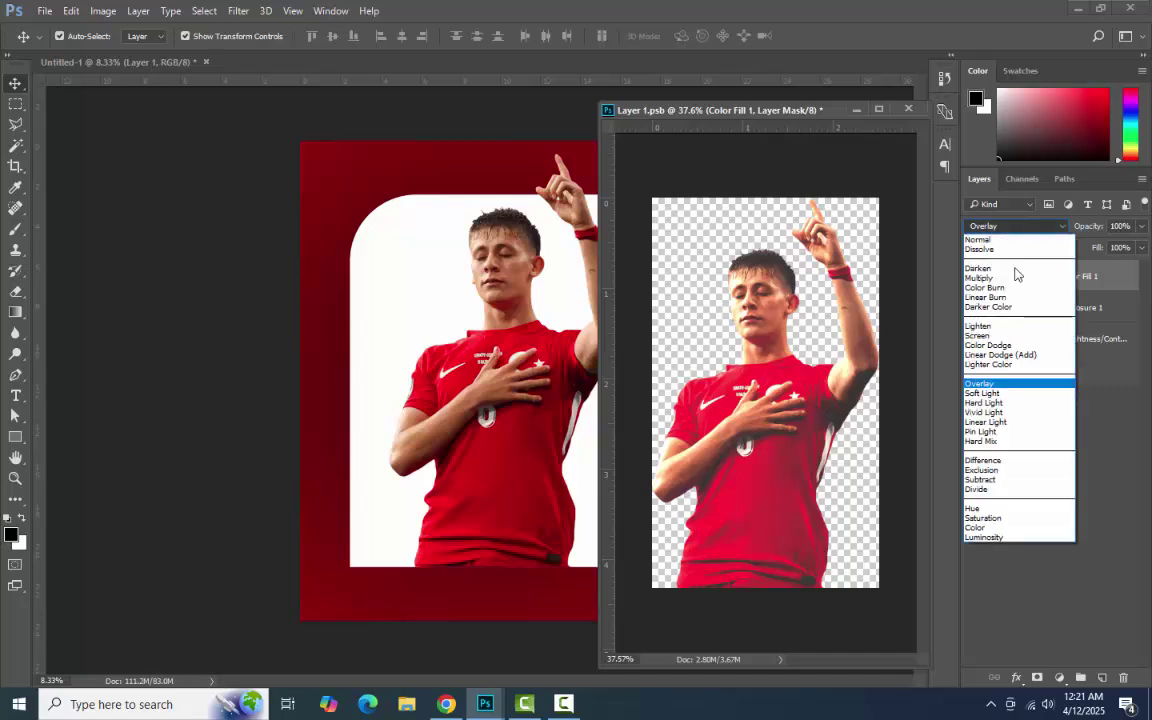
click(1012, 349)
click(1030, 228)
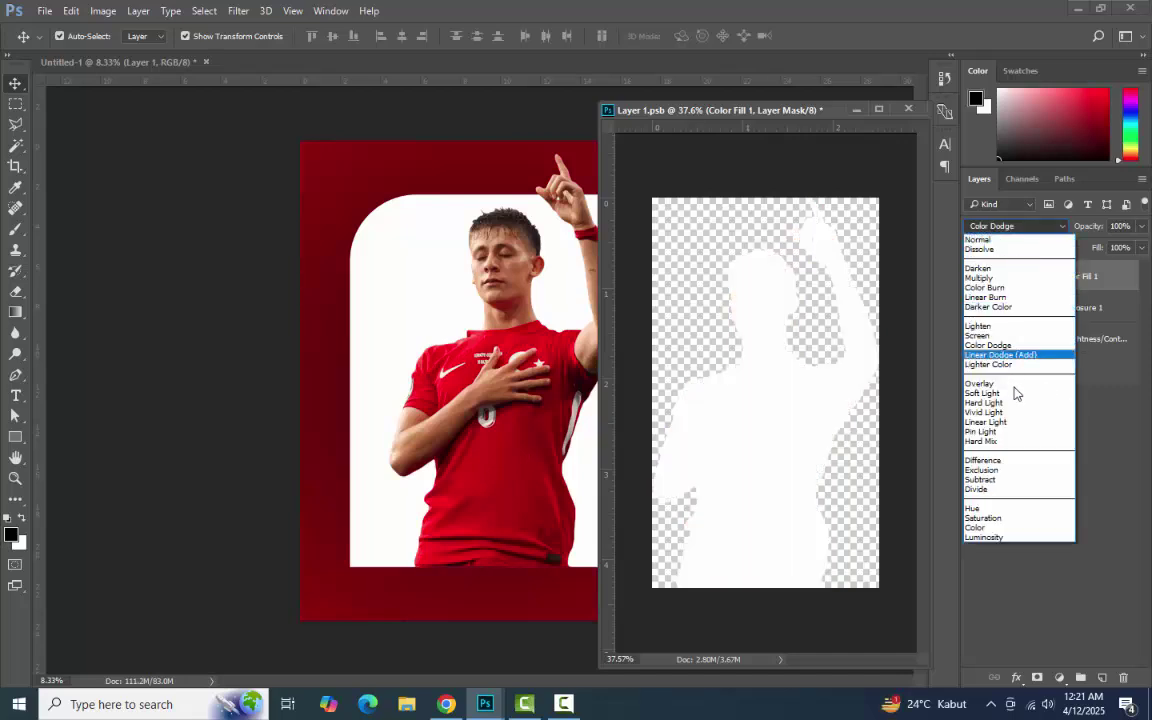
click(1016, 393)
key(Down)
key(Down)
key(Down)
key(Down)
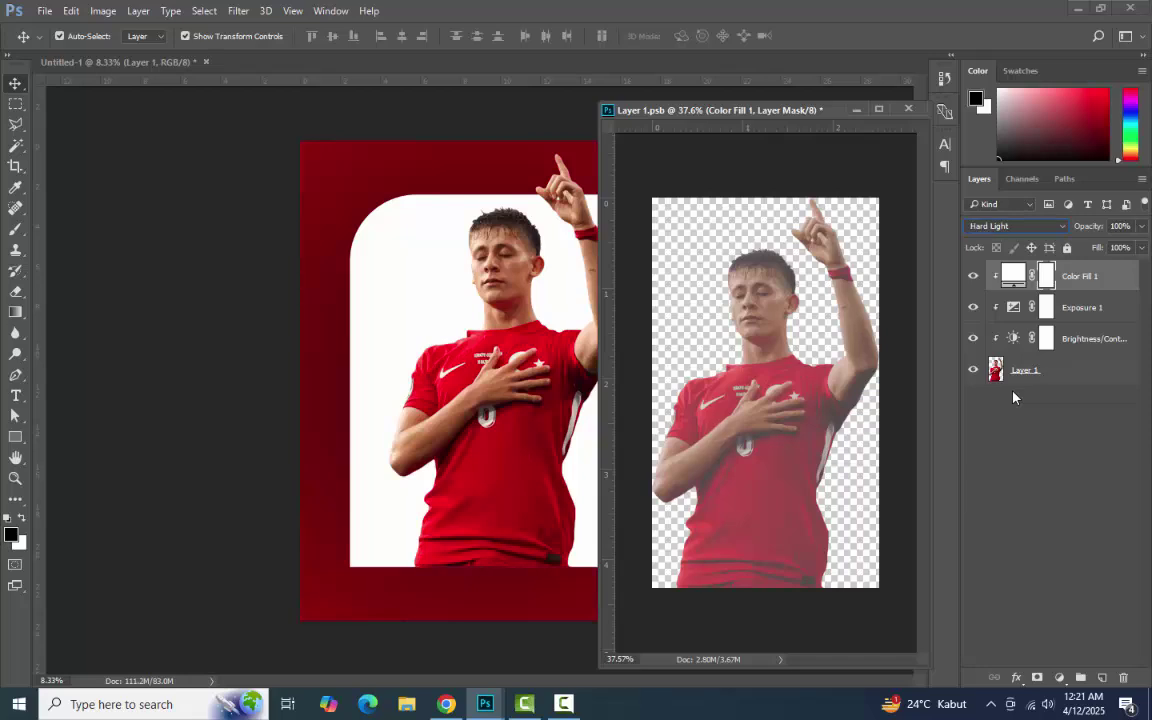
key(Down)
key(Down)
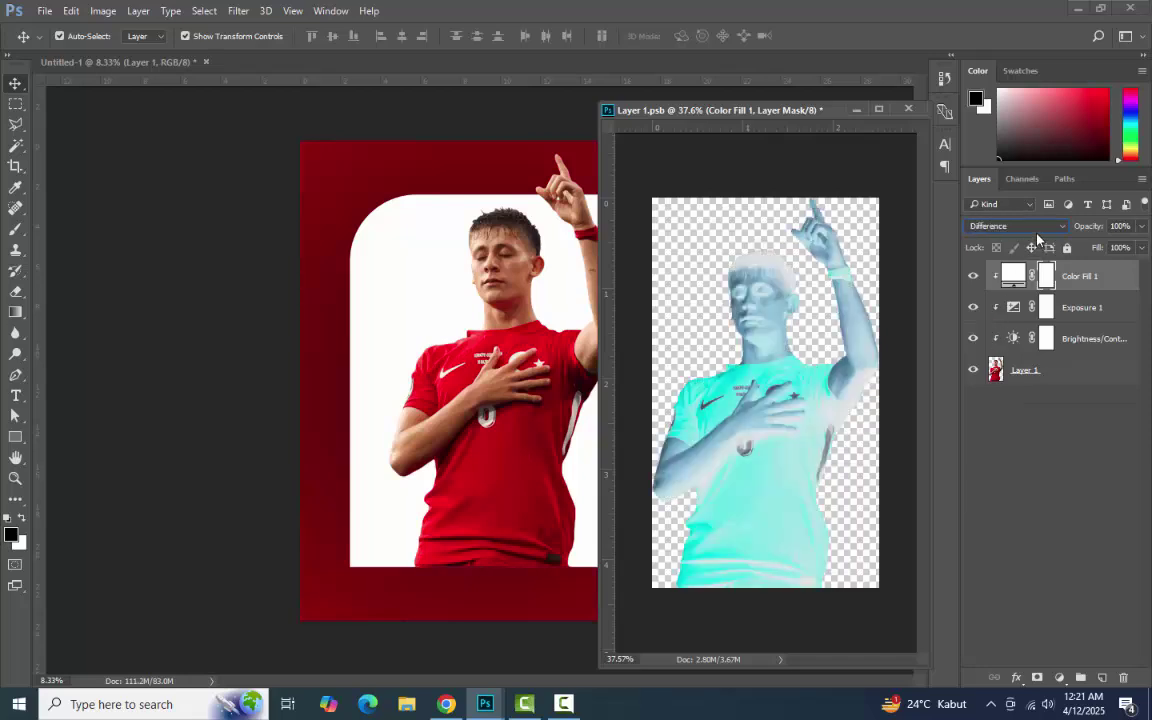
click(1035, 227)
click(1000, 381)
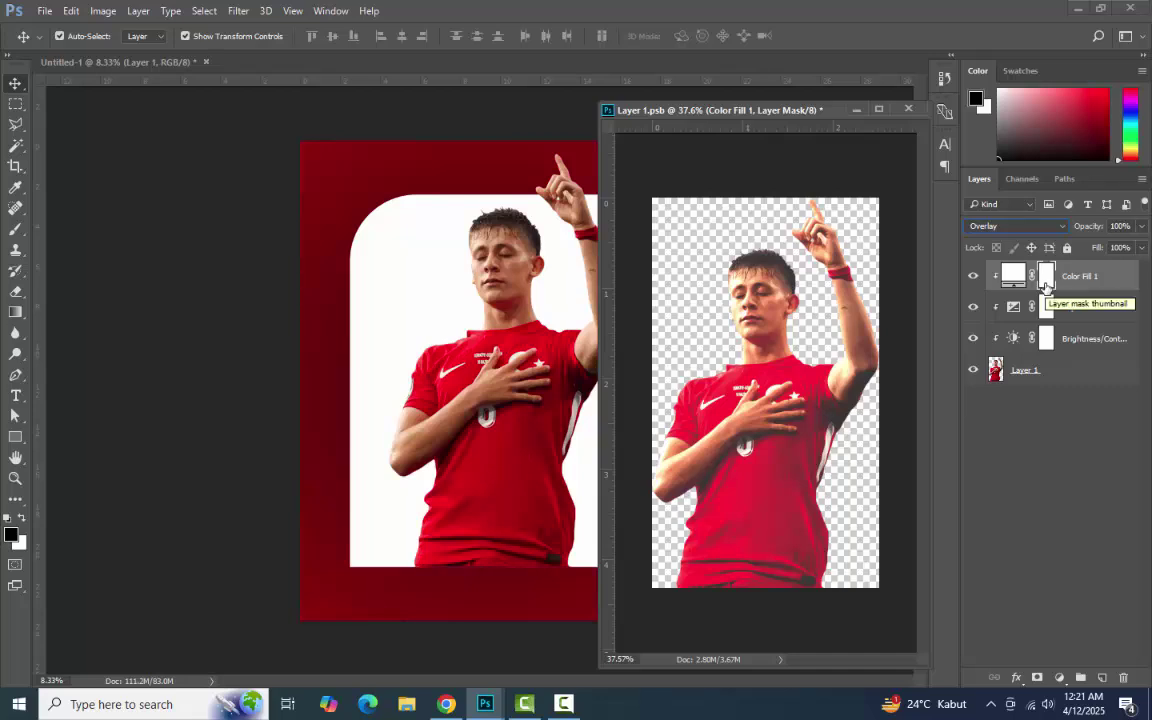
Invert Color Fill 1's mask to black and paint white with an 80 px soft brush over the raised arm, torso side and face.
key(ctrl+i)
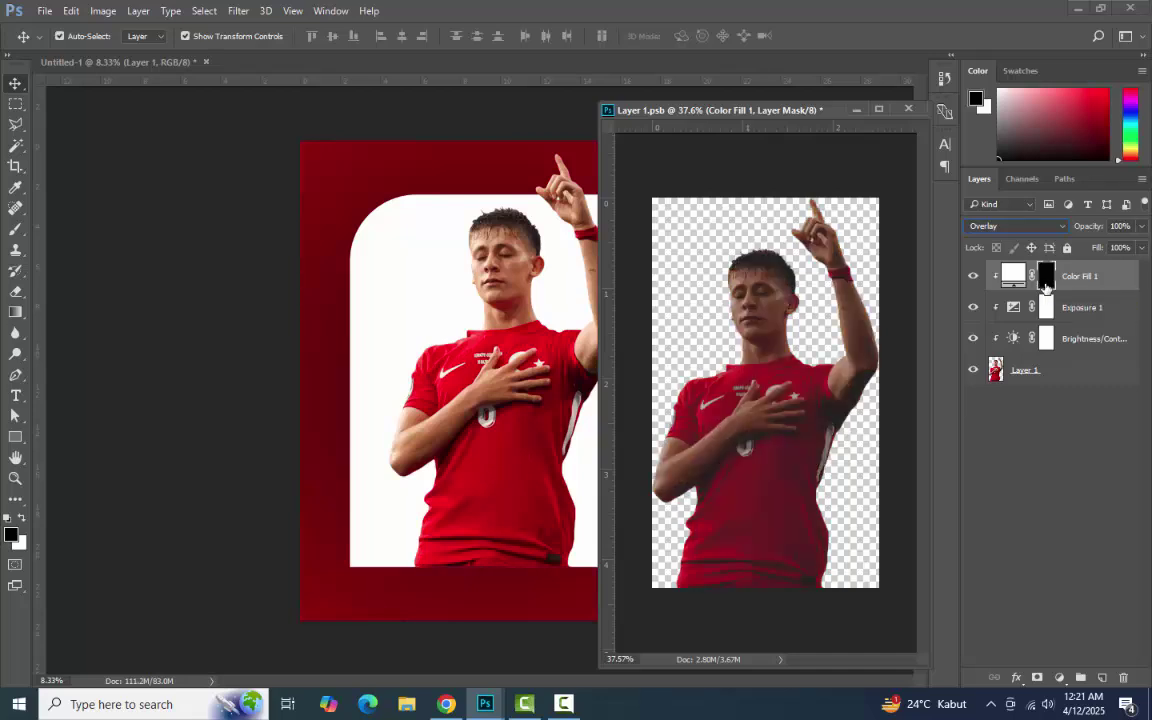
click(16, 229)
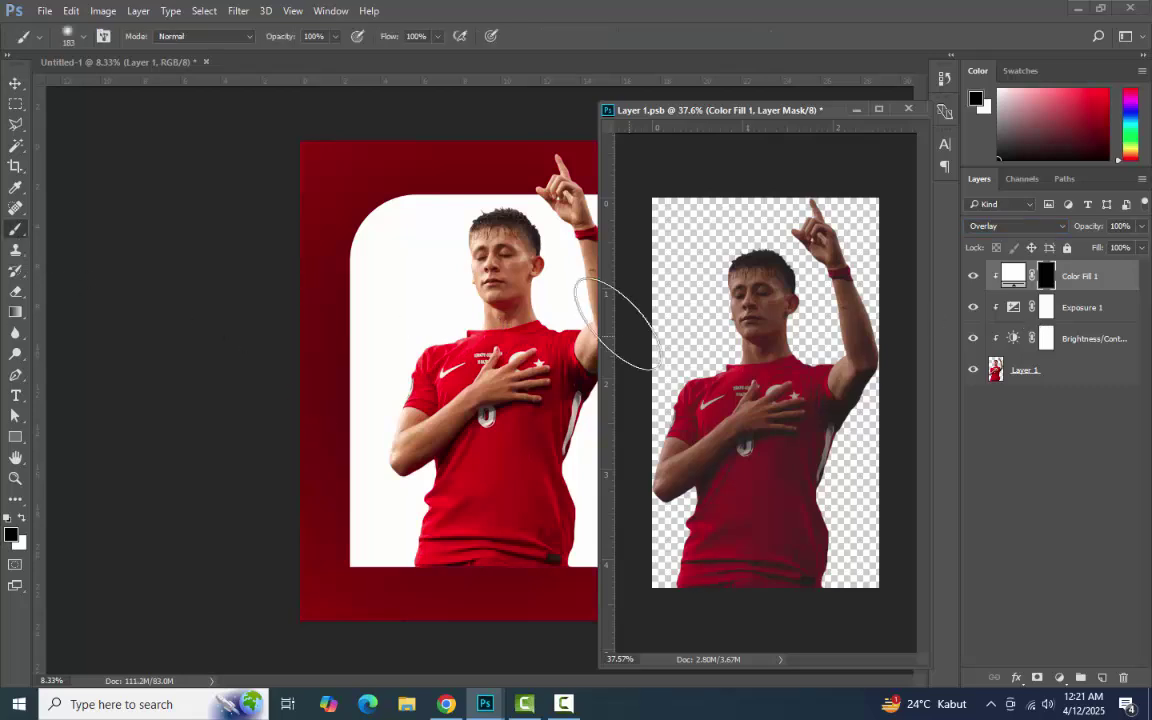
click(22, 519)
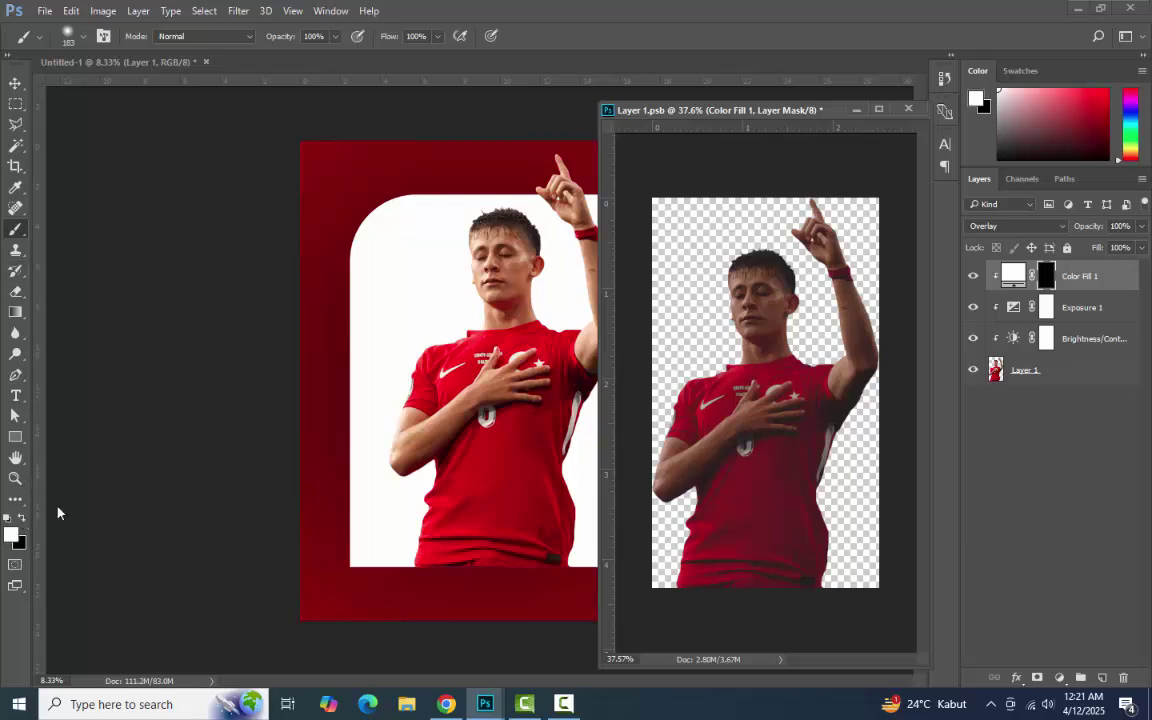
key(bracketleft)
key(bracketleft)
key(bracketleft)
key(bracketleft)
key(bracketleft)
mouse_move(809, 315)
mouse_down()
mouse_move(849, 412)
mouse_move(883, 395)
mouse_move(858, 495)
mouse_move(871, 445)
mouse_move(836, 498)
mouse_move(857, 438)
mouse_move(836, 590)
mouse_move(853, 428)
mouse_move(849, 461)
mouse_move(893, 392)
mouse_move(882, 335)
mouse_up()
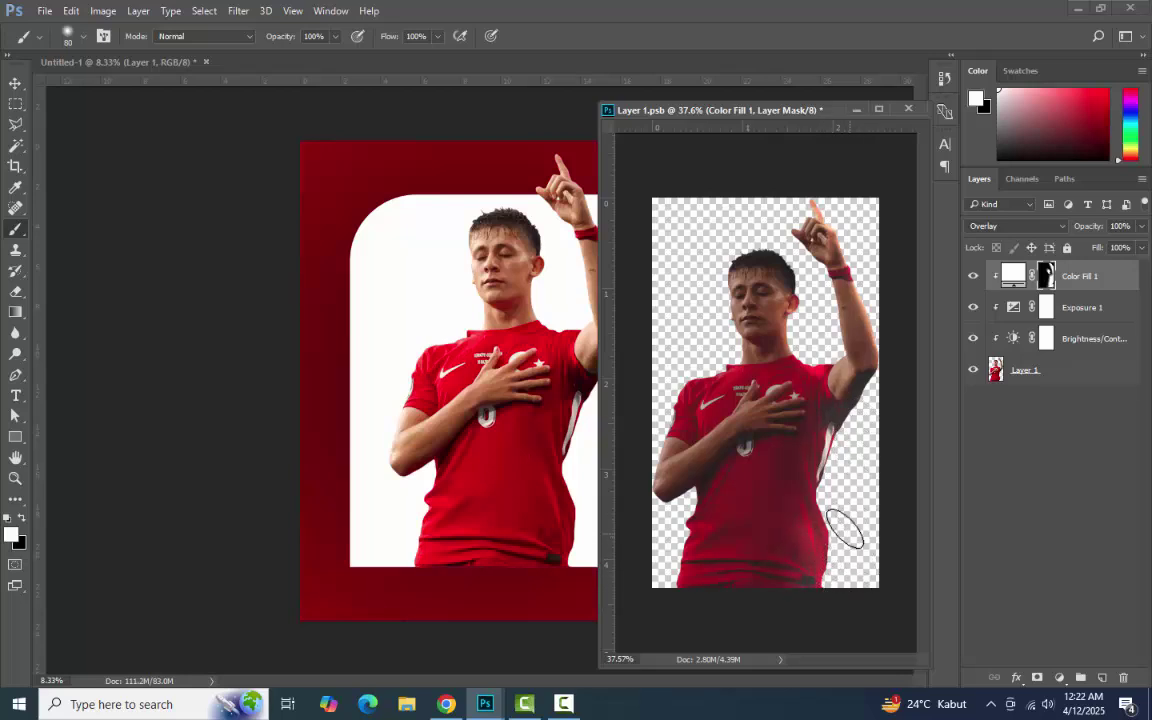
mouse_move(838, 415)
mouse_down()
mouse_move(728, 272)
mouse_move(784, 244)
mouse_move(808, 287)
mouse_up()
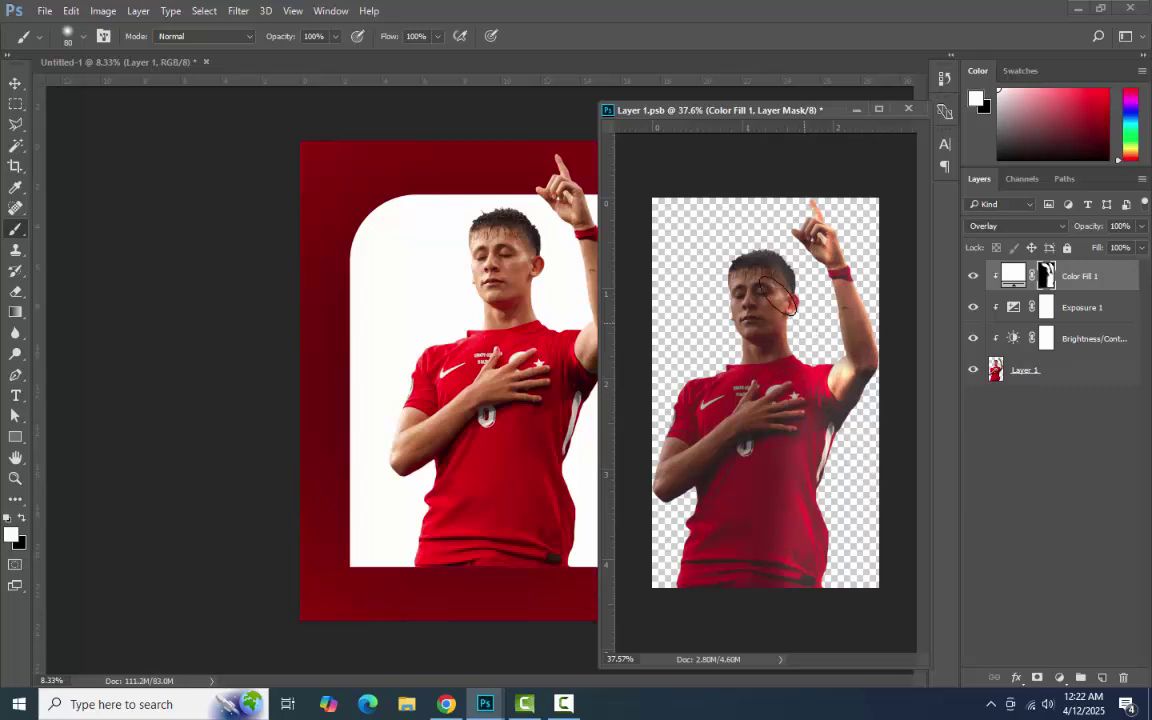
drag(777, 296, 750, 268)
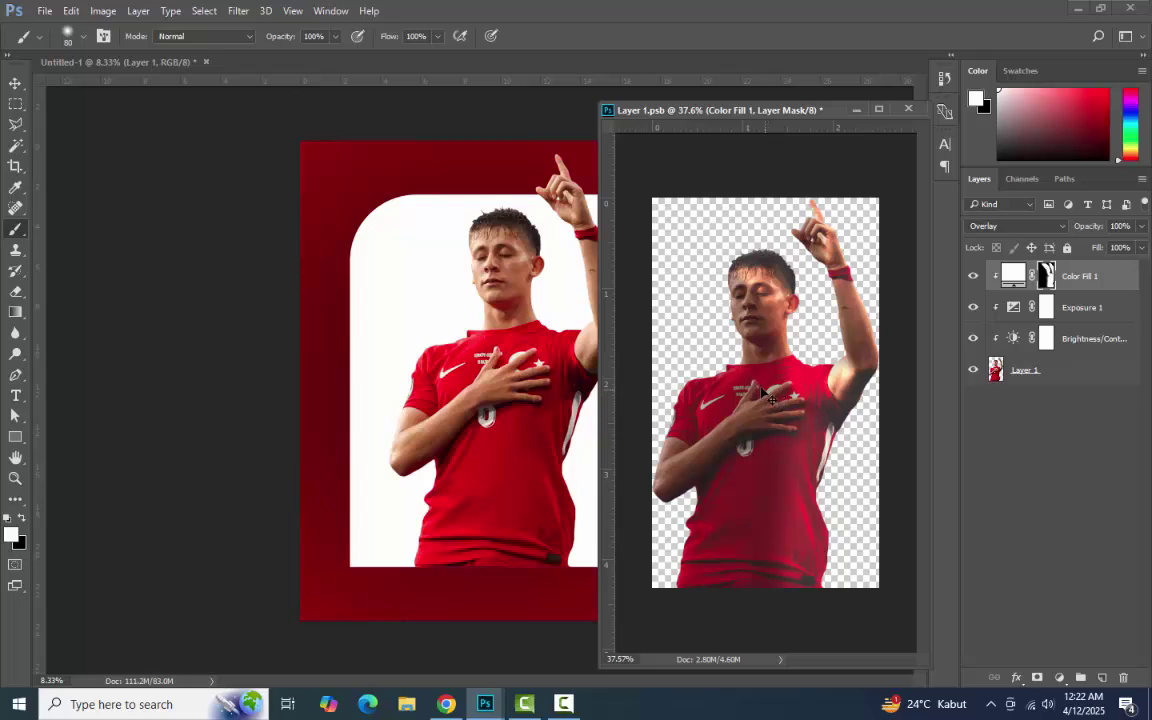
Save and close the large player's smart object contents, and deselect all layers in the poster.
key(ctrl+s)
click(907, 110)
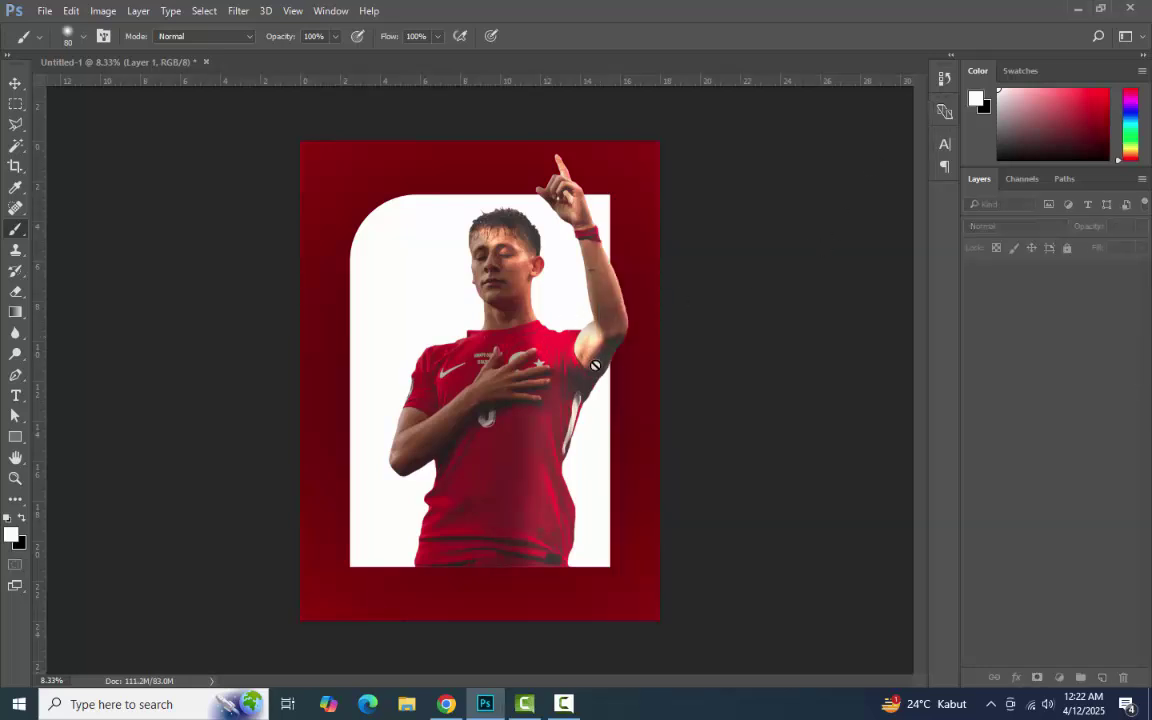
click(15, 82)
click(177, 226)
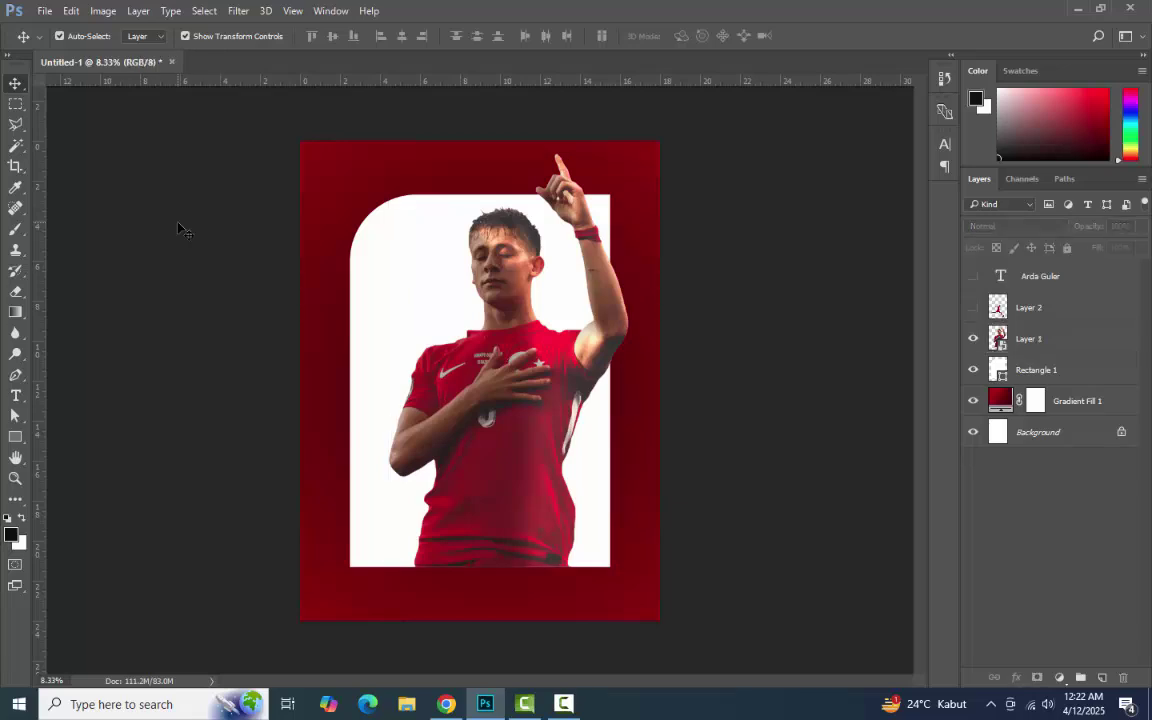
Show Layer 2, position the kicking player over the poster's lower half and convert the layer to a smart object.
click(972, 309)
drag(505, 447, 490, 452)
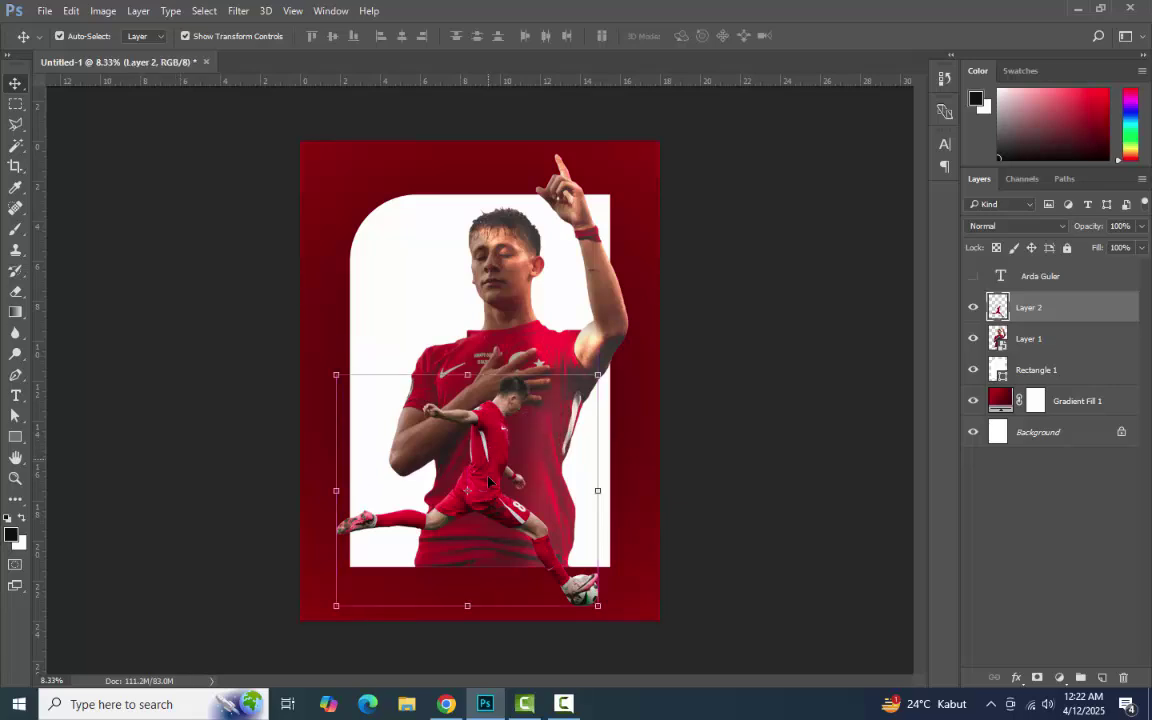
right_click(1028, 313)
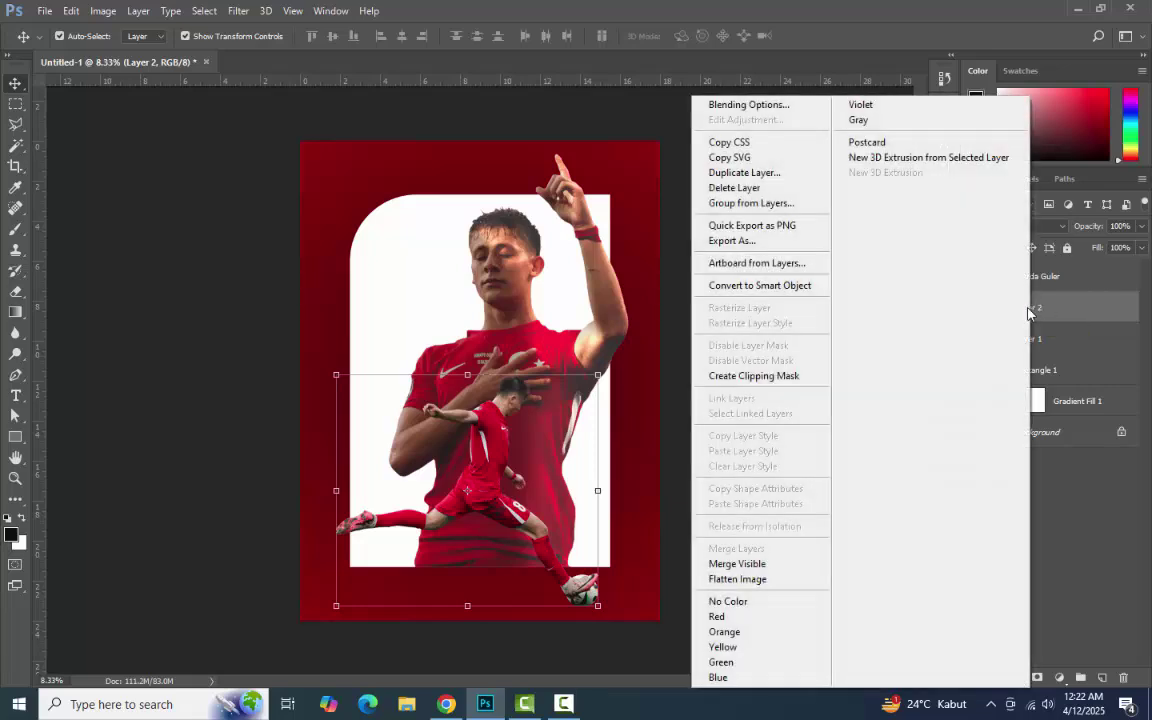
click(767, 289)
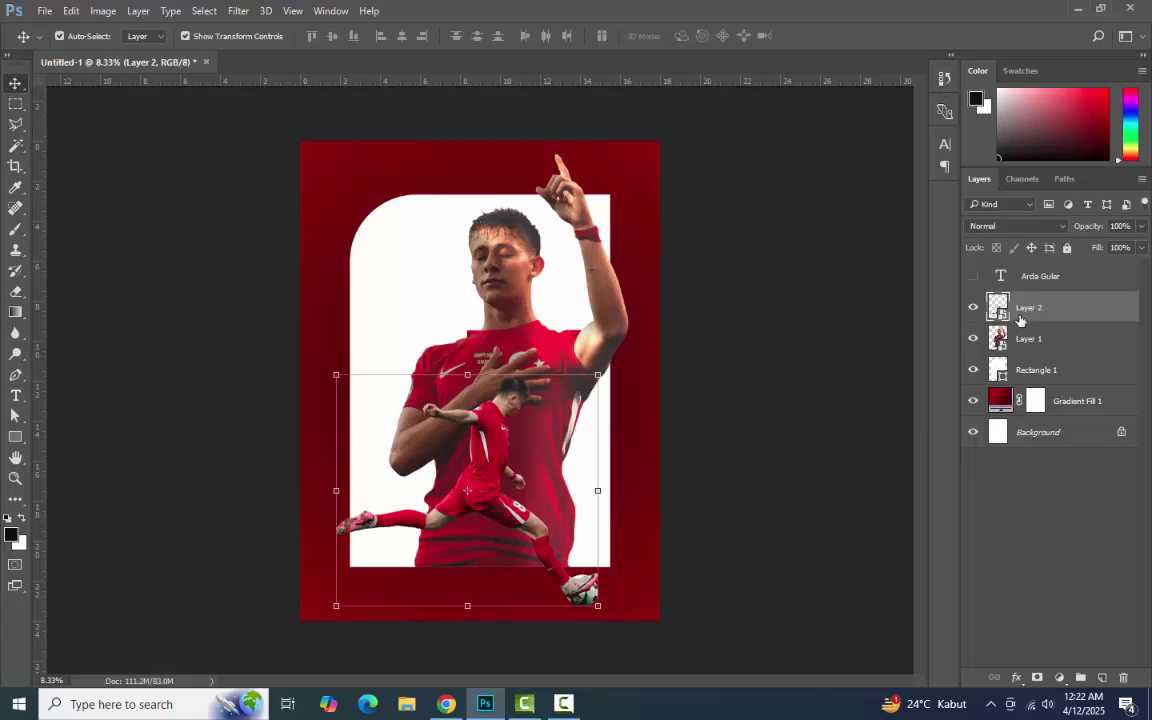
Open Layer 2's smart object contents in a floating window with the whole kicking player in view.
double_click(1003, 316)
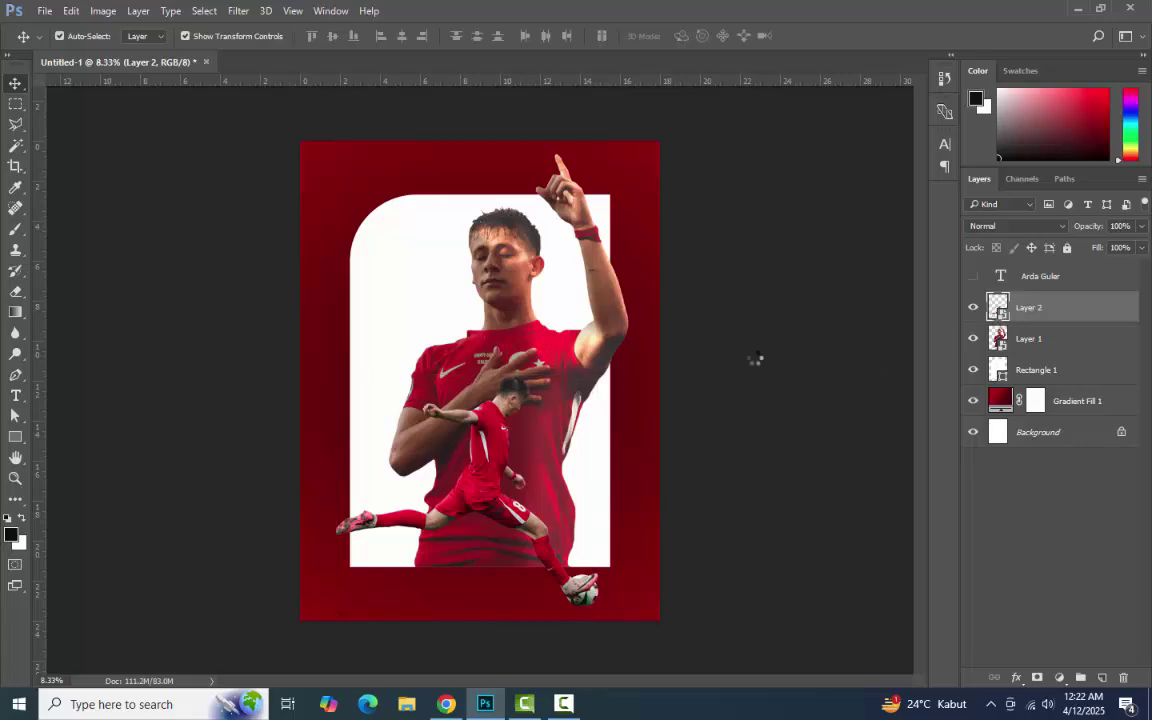
drag(325, 66, 581, 129)
drag(497, 113, 629, 130)
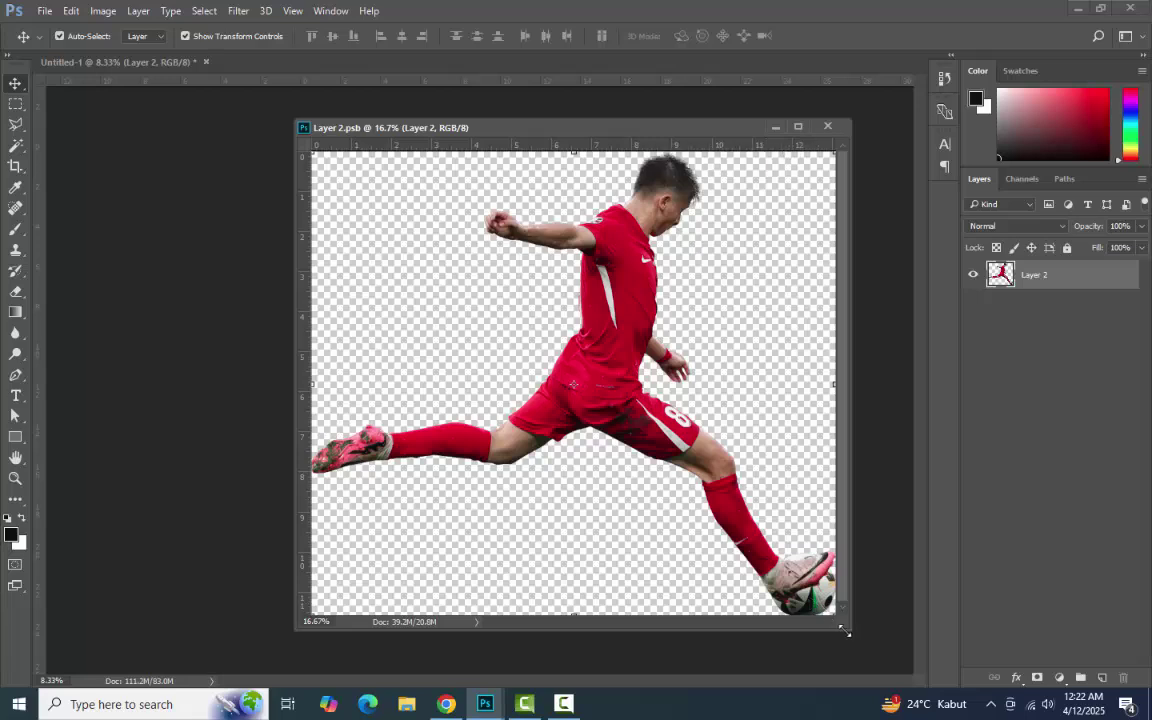
scroll(735, 485, down, 2)
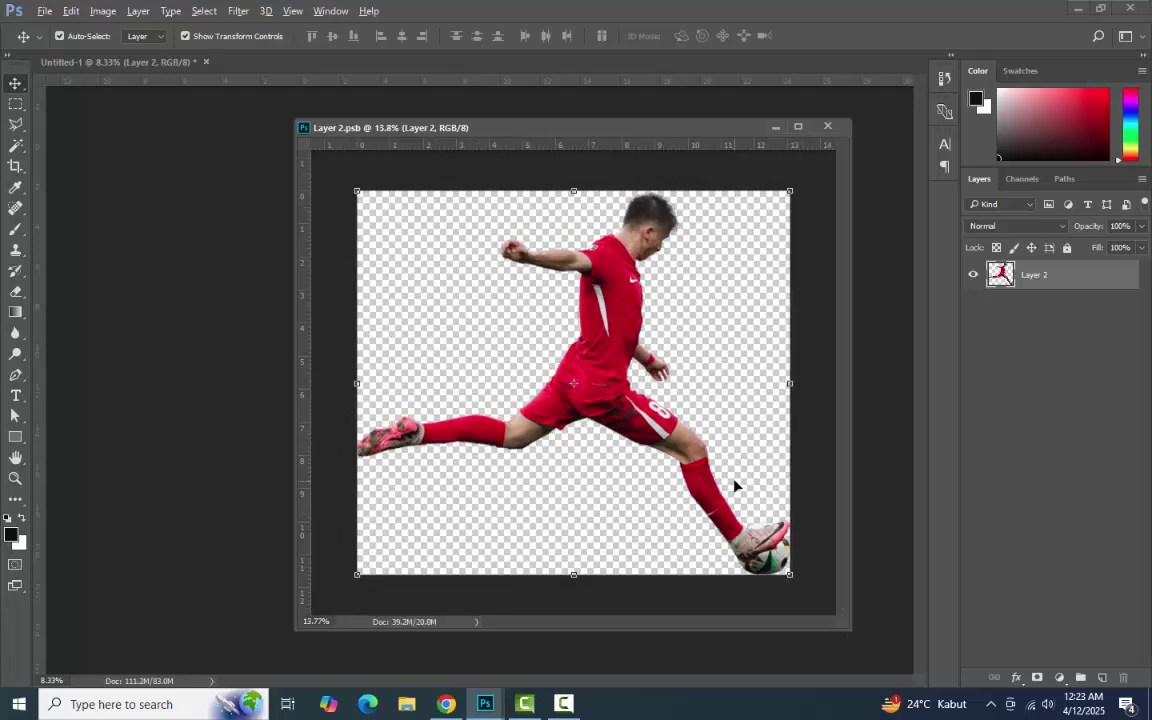
Add a Brightness/Contrast adjustment clipped to the kicking player with brightness -34 and contrast 17.
click(1067, 678)
click(1021, 386)
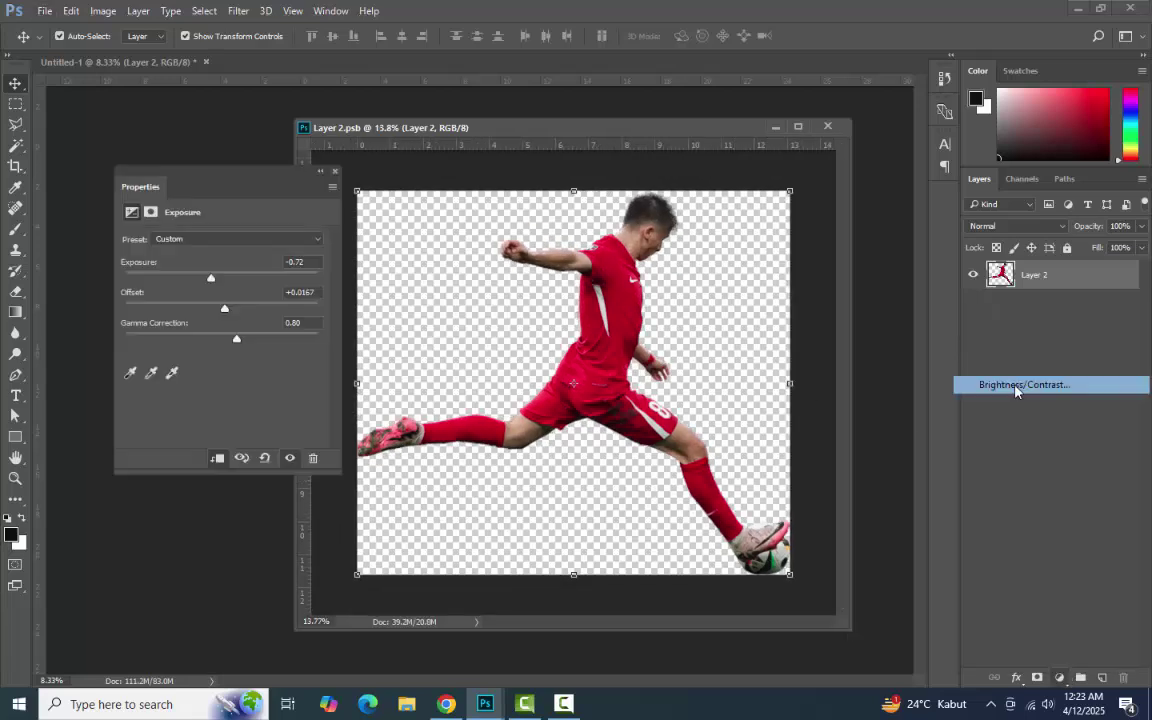
key(ctrl+z)
key(ctrl+z)
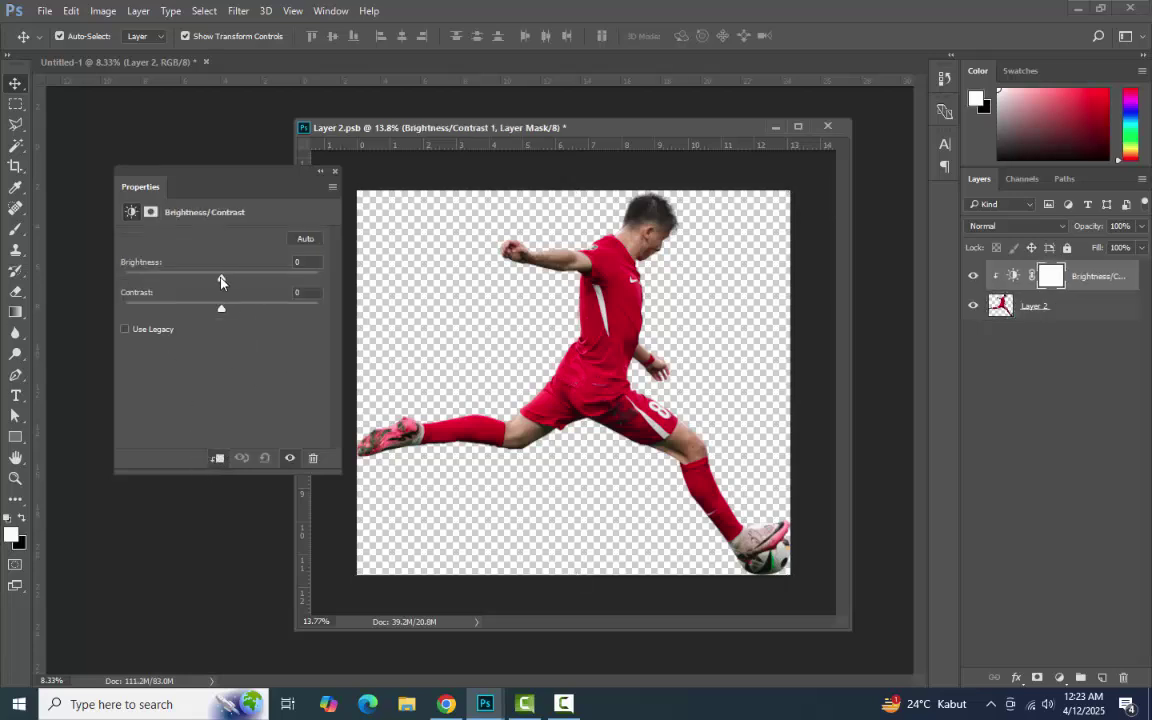
drag(221, 280, 234, 316)
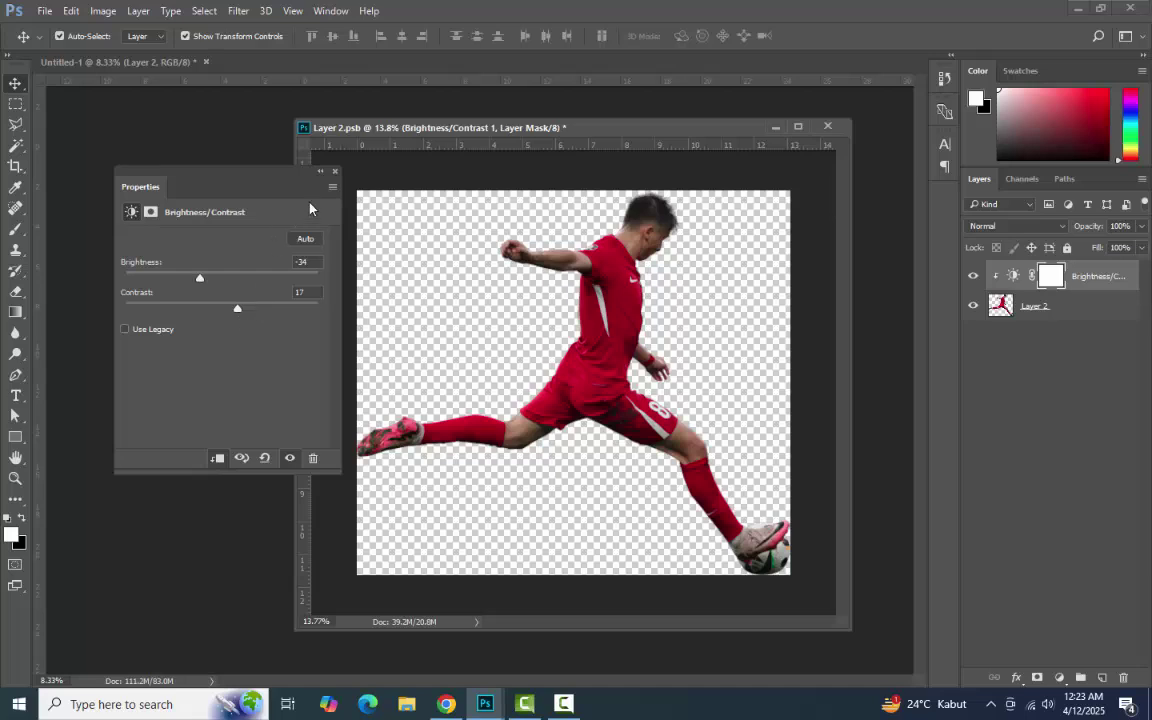
click(335, 171)
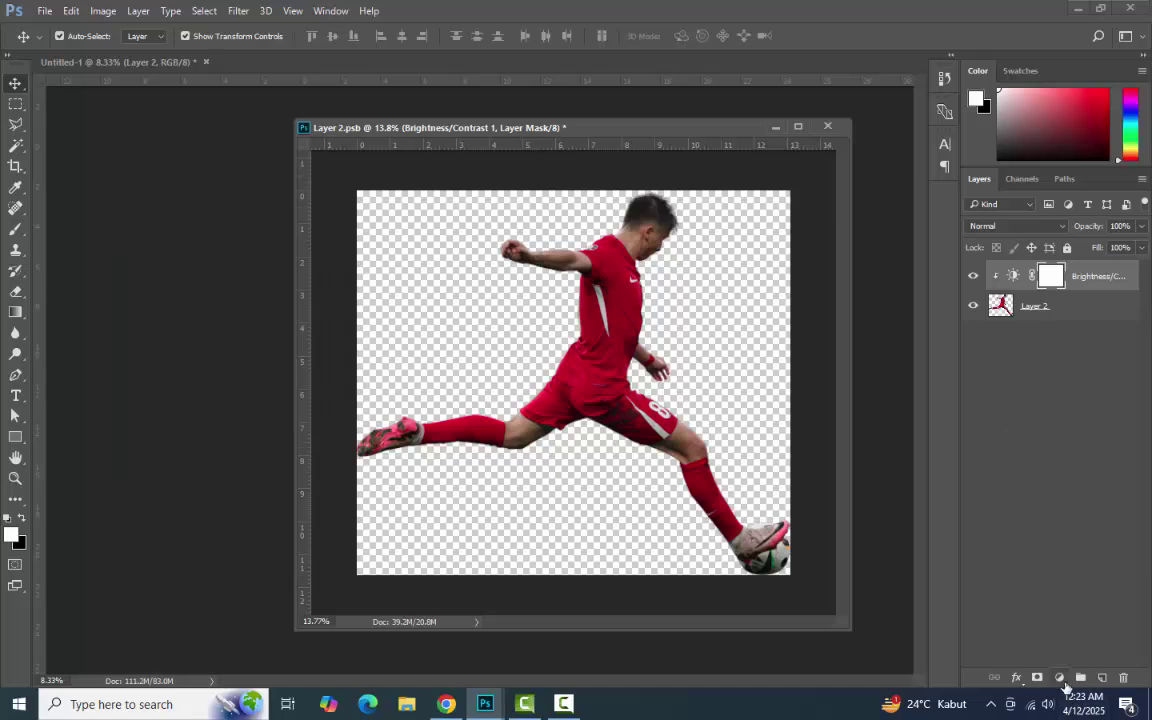
Add a clipped Exposure adjustment with exposure +0.78, offset -0.0542 and gamma correction 0.73.
click(1059, 677)
click(1063, 448)
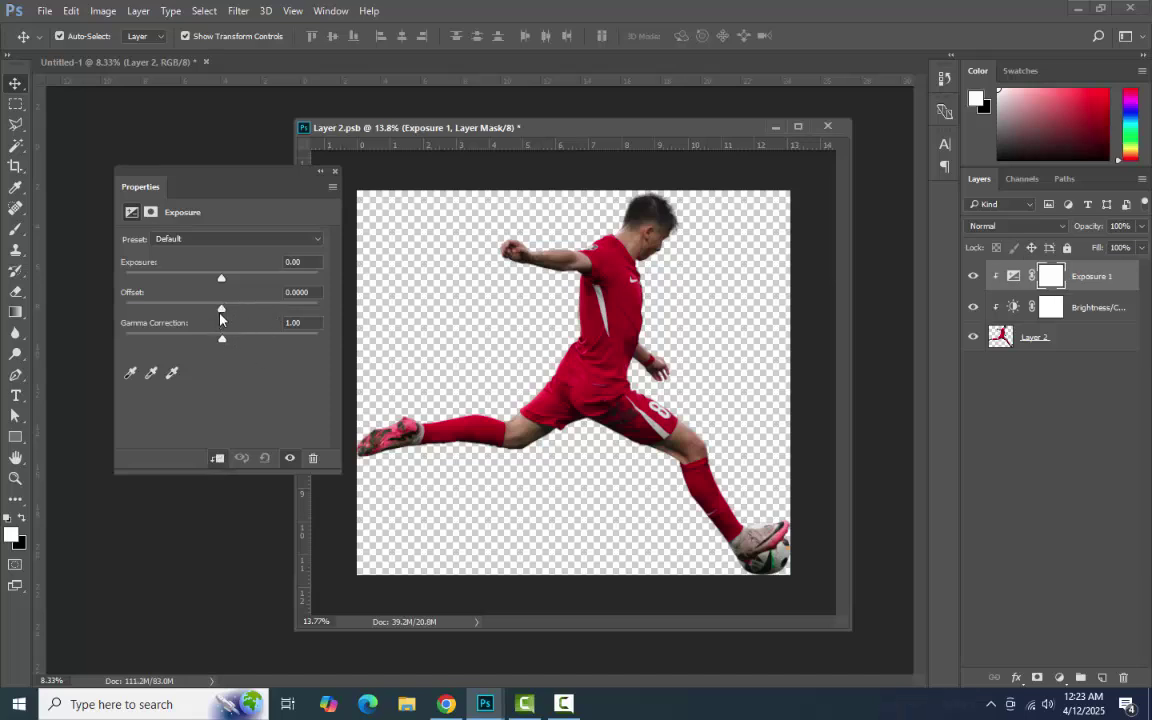
drag(220, 318, 233, 286)
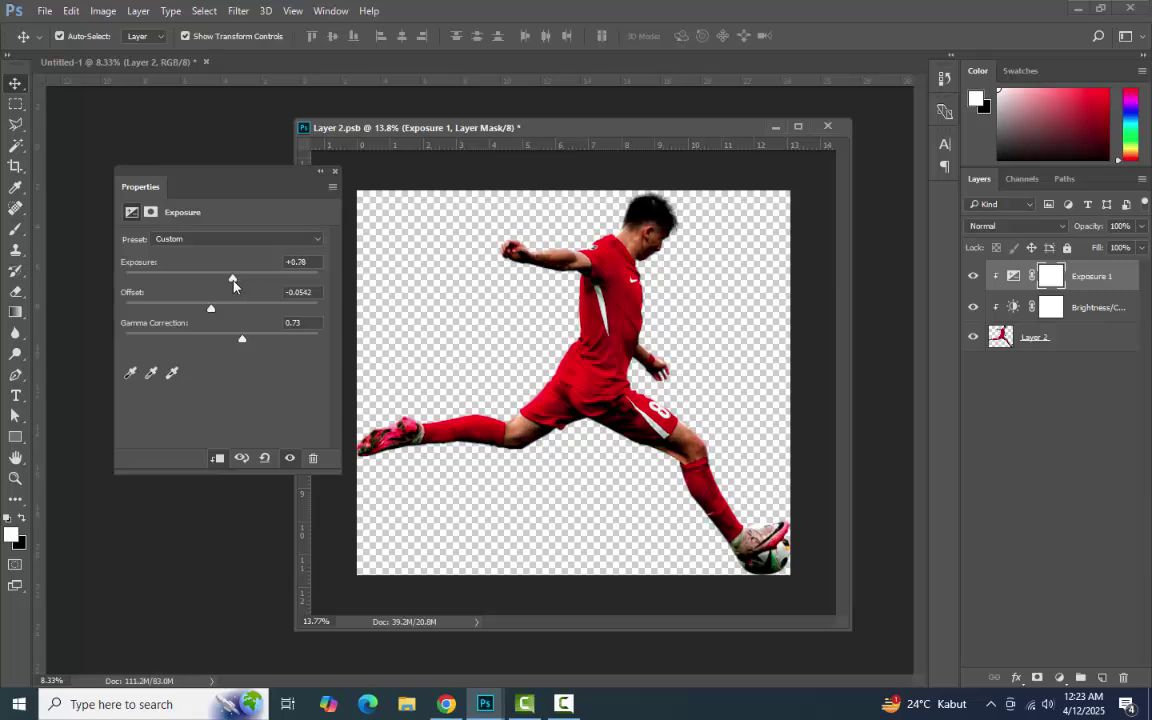
click(335, 171)
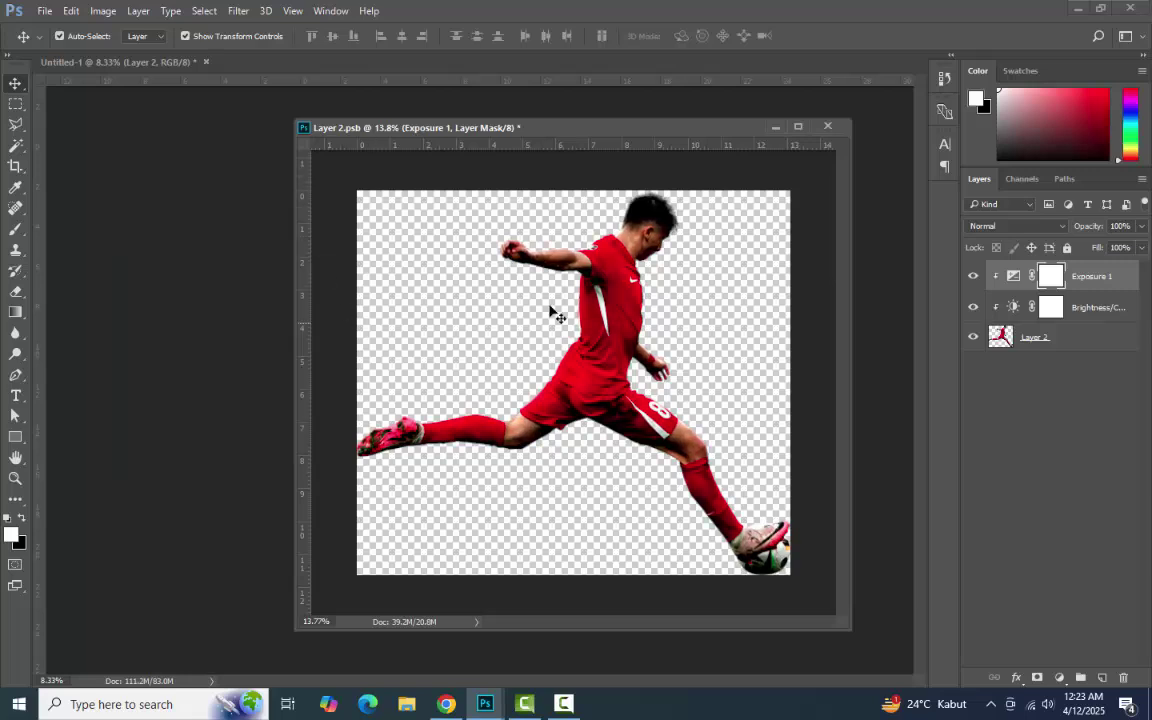
Save and close the kicking player's smart object, and shift the large player cutout slightly left in the poster.
key(ctrl)
key(ctrl+s)
click(827, 128)
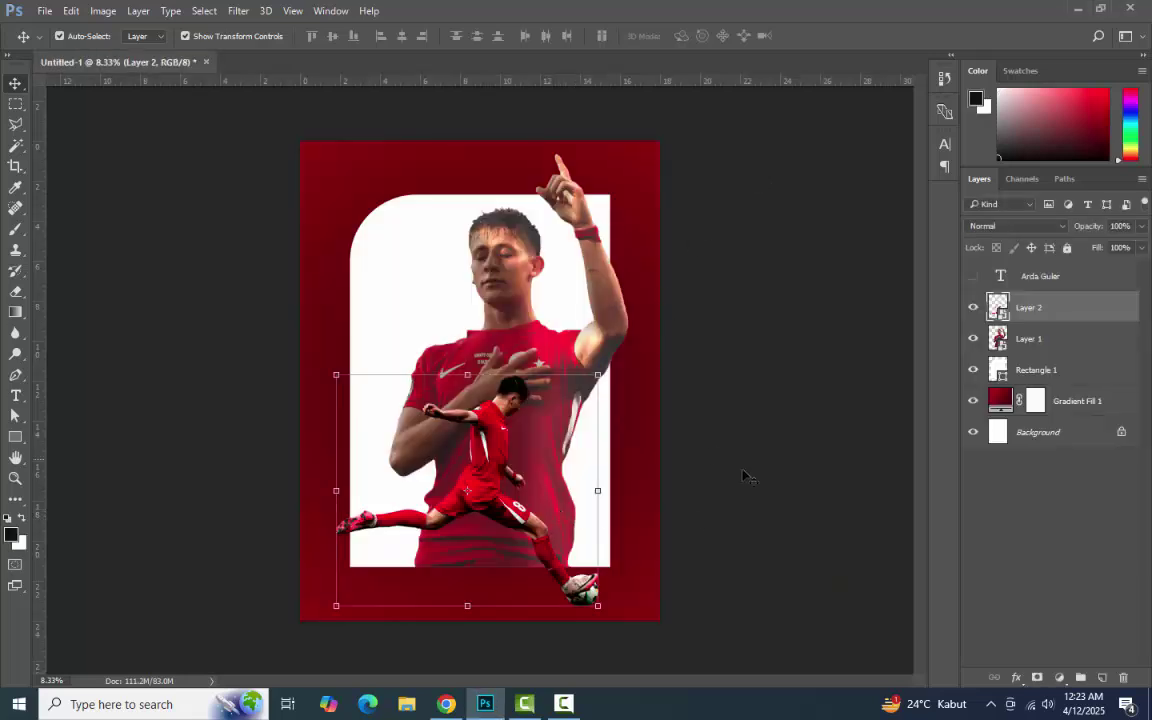
drag(513, 321, 485, 253)
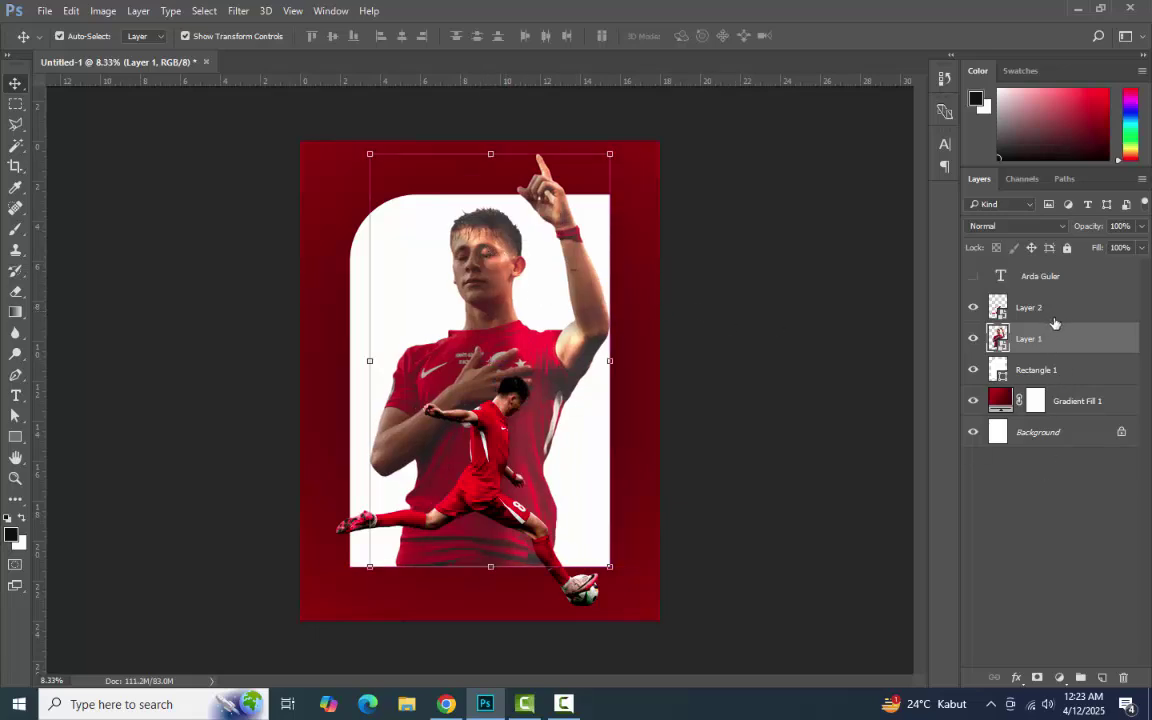
Add an empty layer above Layer 2 and ready the Brush tool with white as the foreground colour.
click(1047, 278)
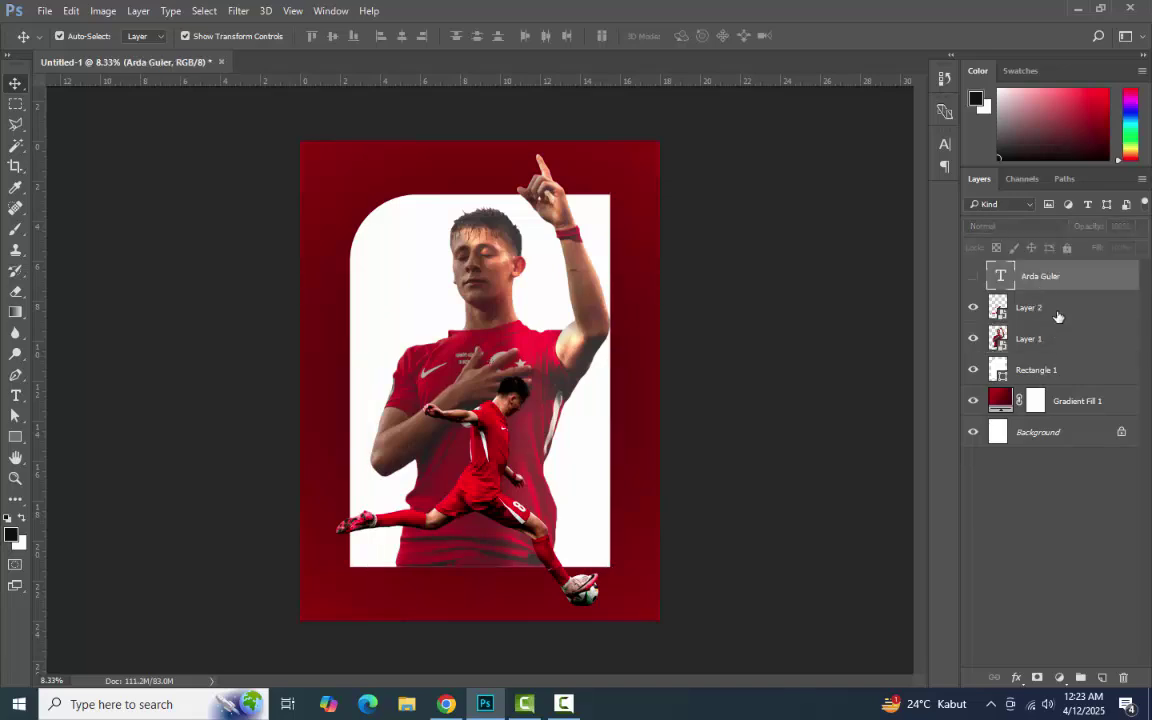
click(1058, 316)
click(1101, 677)
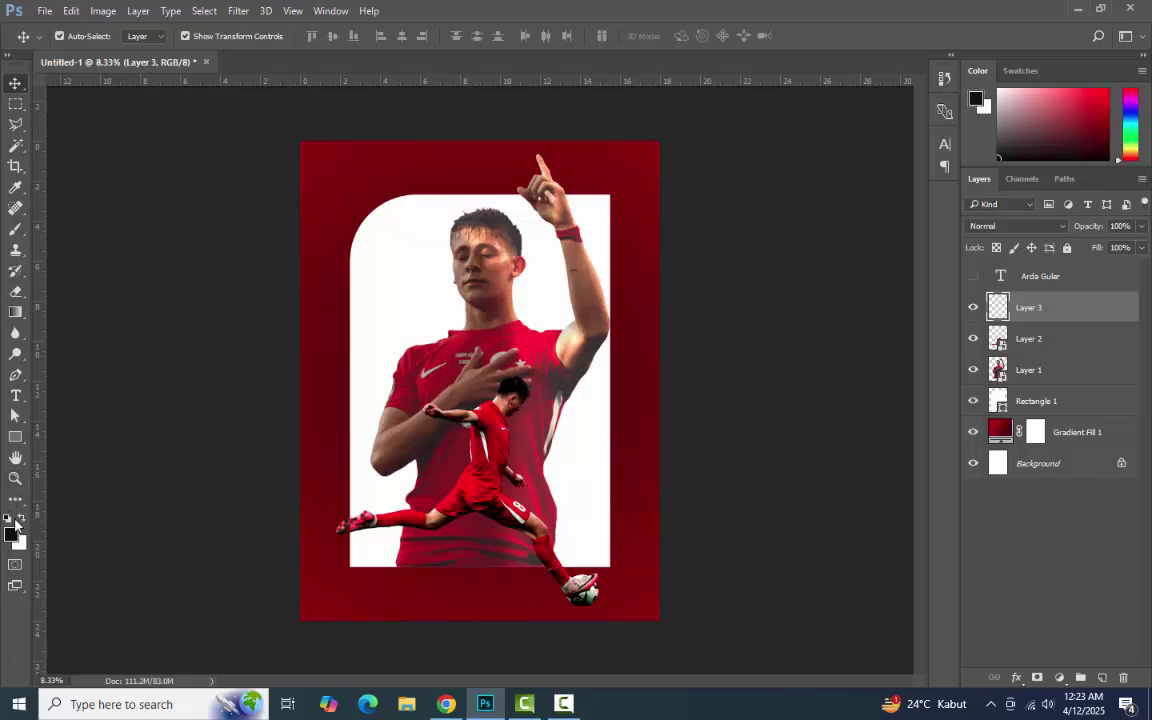
key(x)
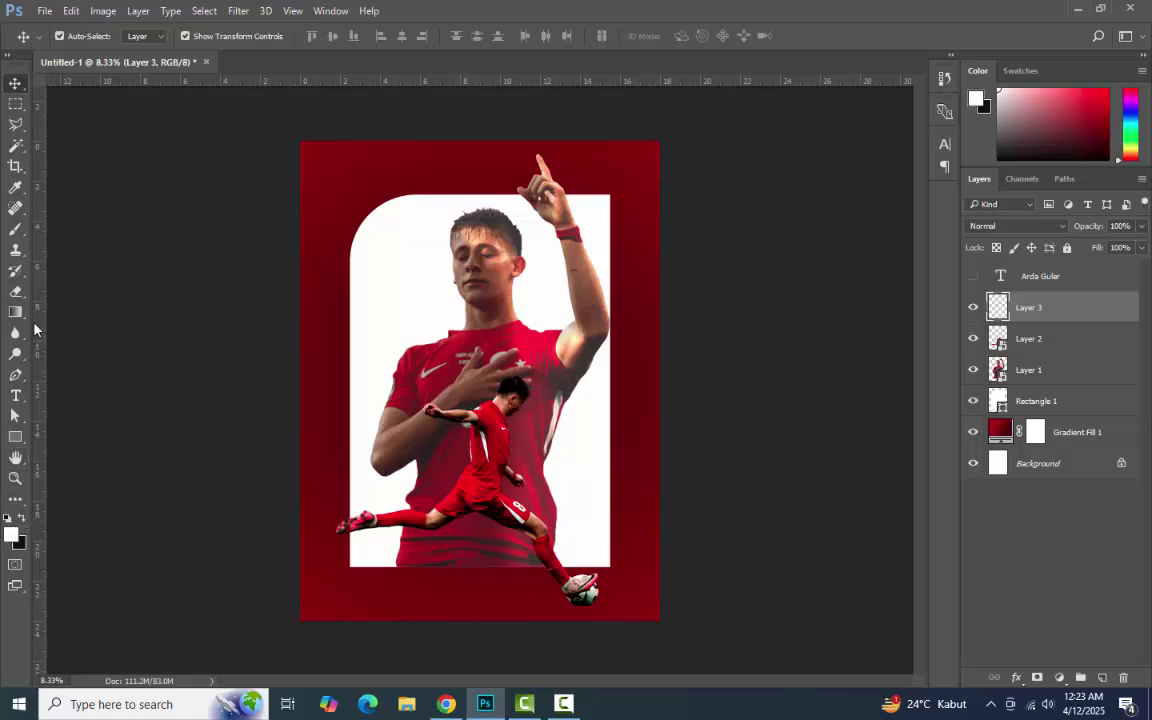
click(21, 234)
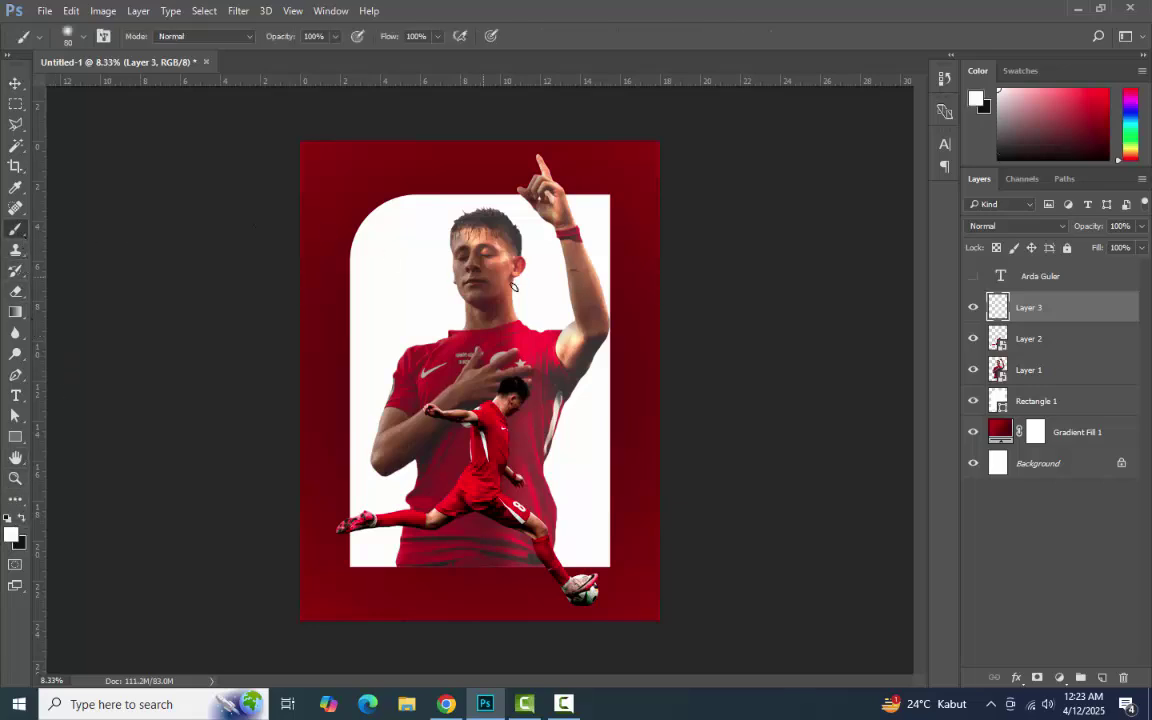
Try to paint on the new empty layer with the white brush enlarged to 2100 px.
key(bracketright)
key(bracketright)
key(bracketright)
key(bracketright)
key(bracketright)
key(bracketright)
key(bracketright)
key(bracketright)
key(bracketright)
key(bracketright)
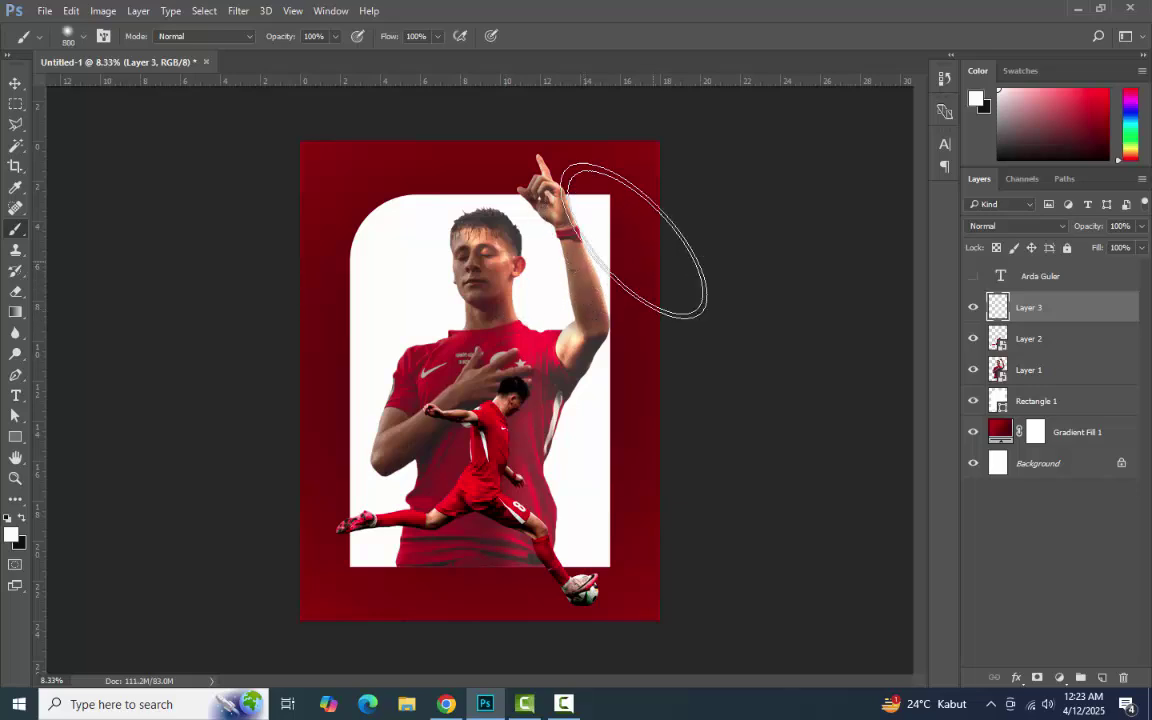
key(Return)
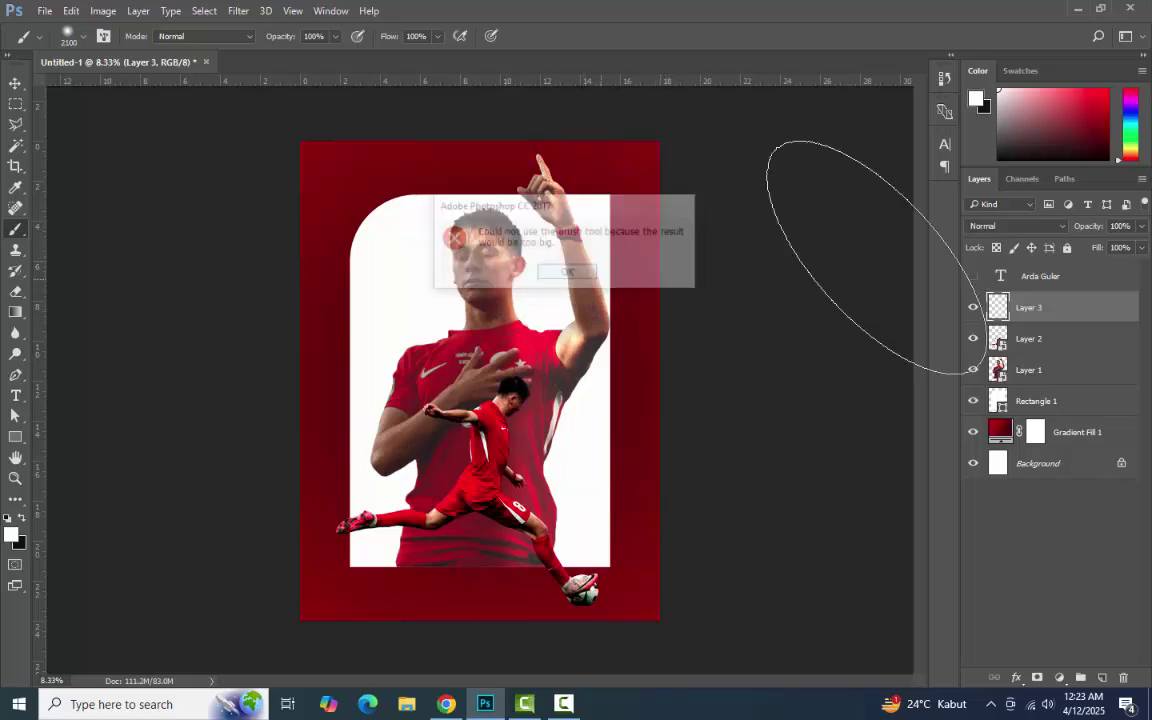
Reduce the brush size to 1000 px.
key(bracketleft)
key(bracketleft)
key(bracketleft)
key(bracketleft)
key(bracketleft)
key(bracketleft)
key(bracketleft)
key(bracketleft)
key(bracketleft)
key(bracketleft)
key(bracketleft)
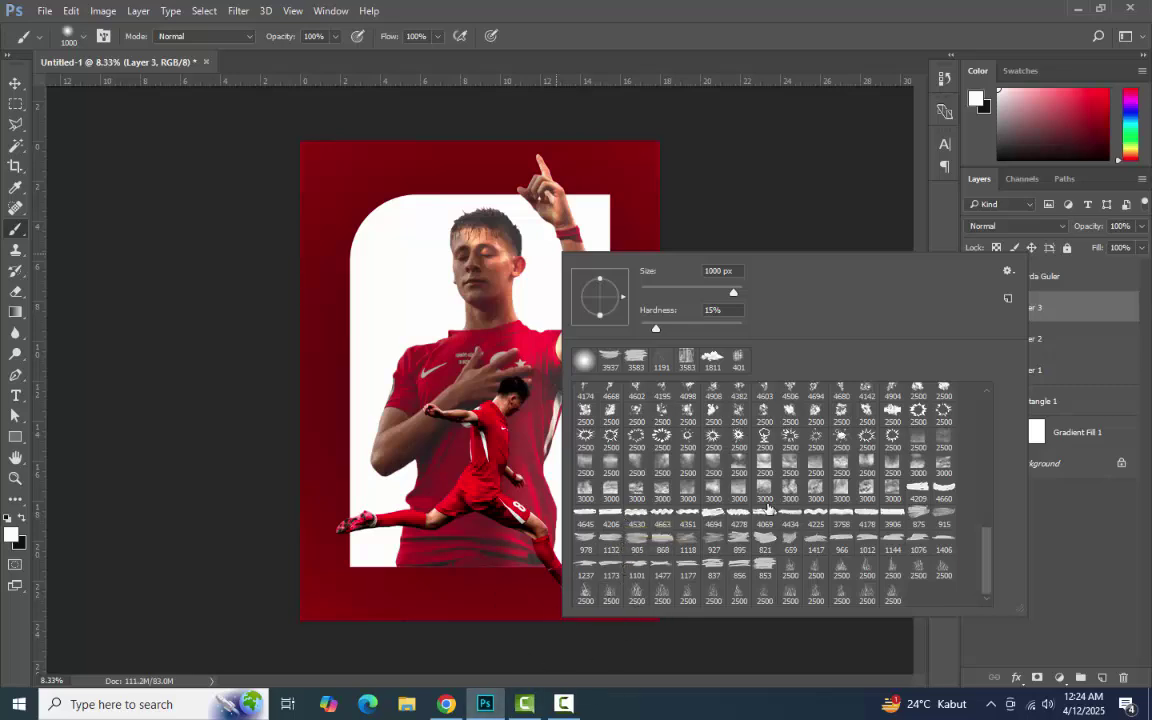
Choose the soft round brush preset for painting on Layer 3.
scroll(744, 513, up, 1)
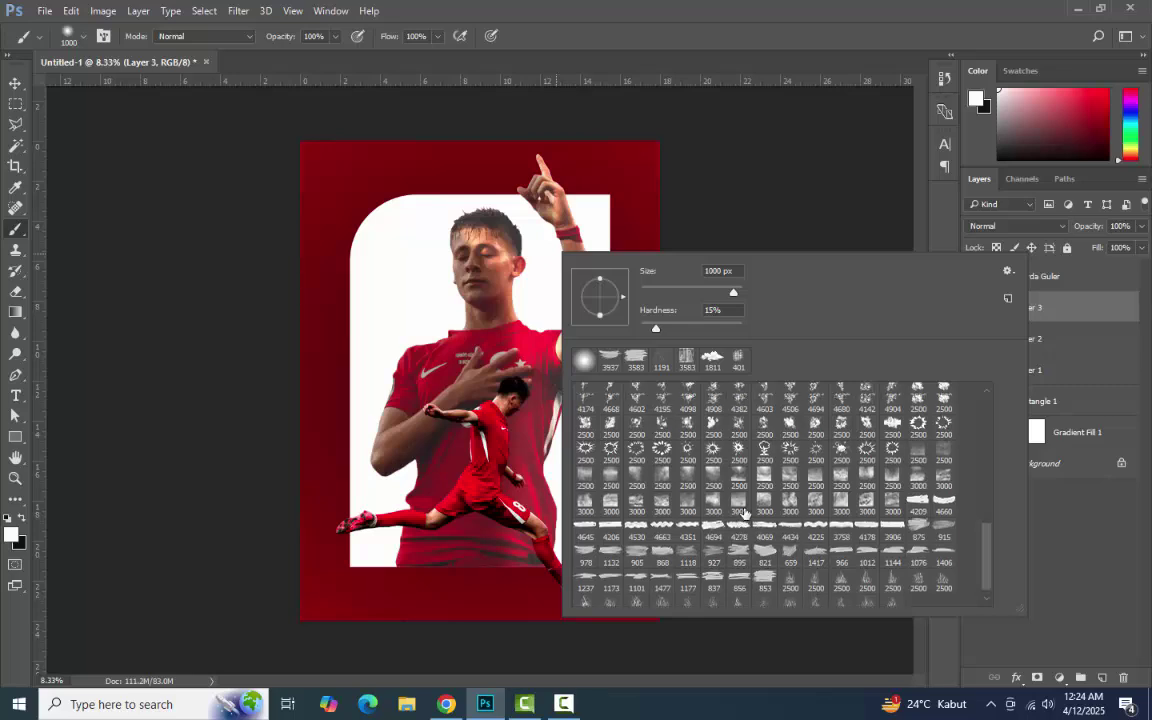
scroll(744, 513, up, 2)
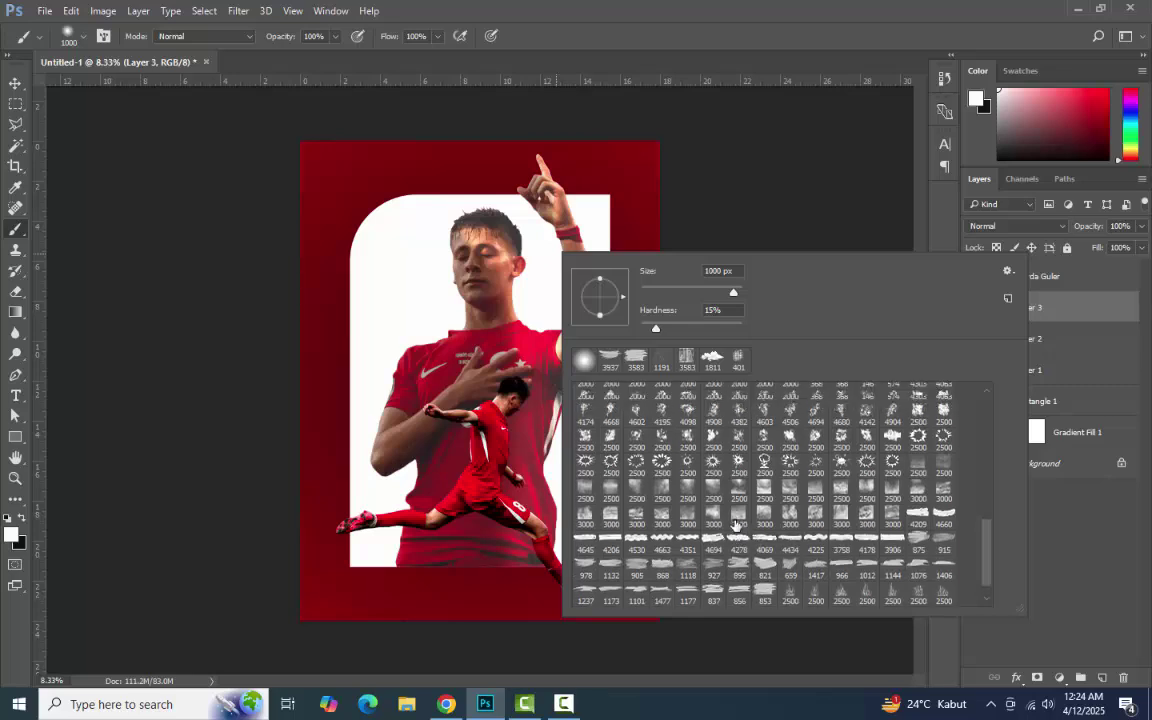
scroll(737, 527, up, 2)
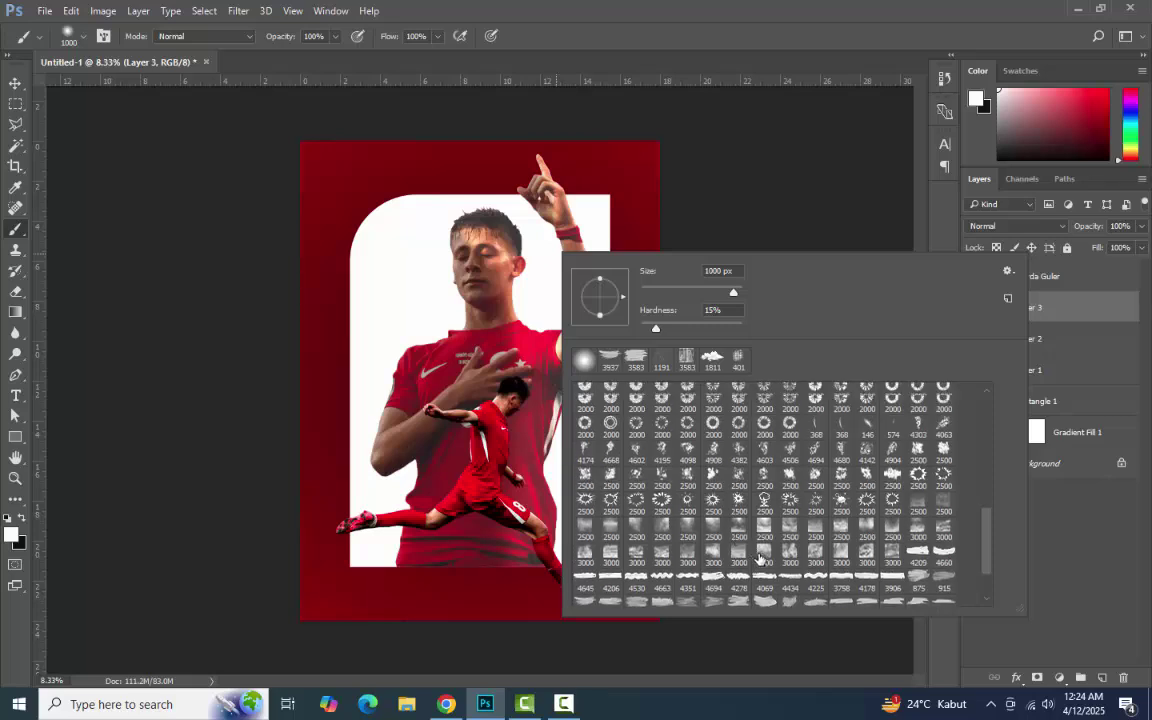
scroll(770, 540, up, 10)
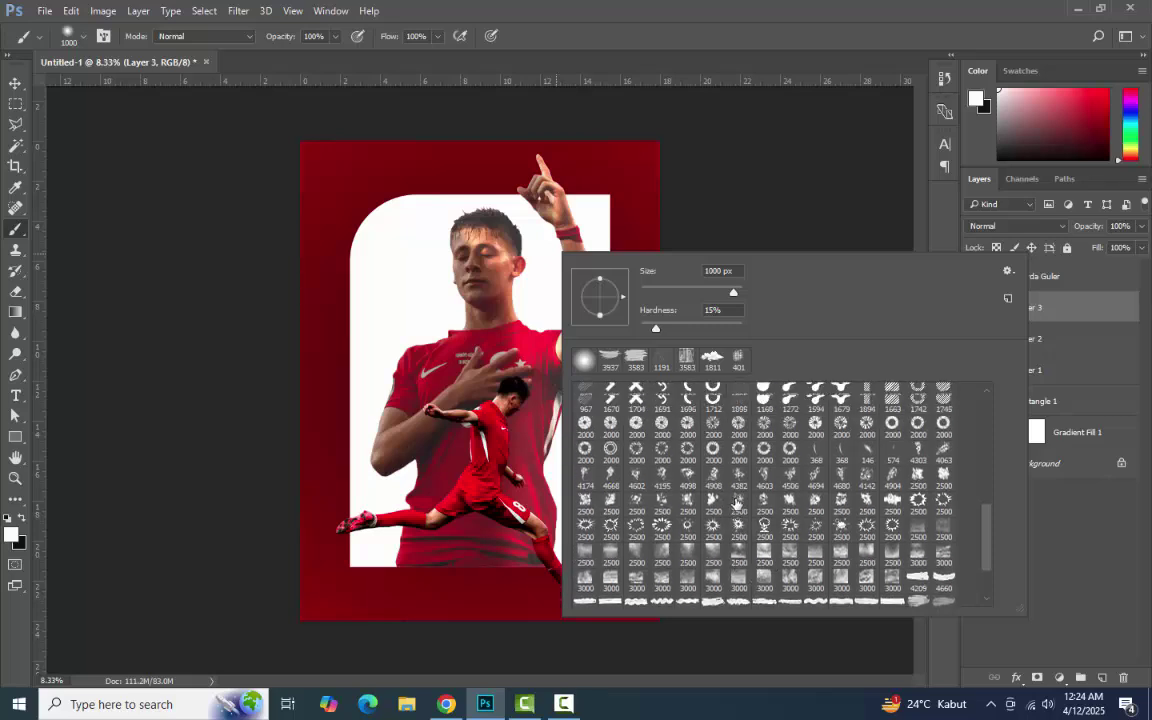
scroll(722, 485, up, 10)
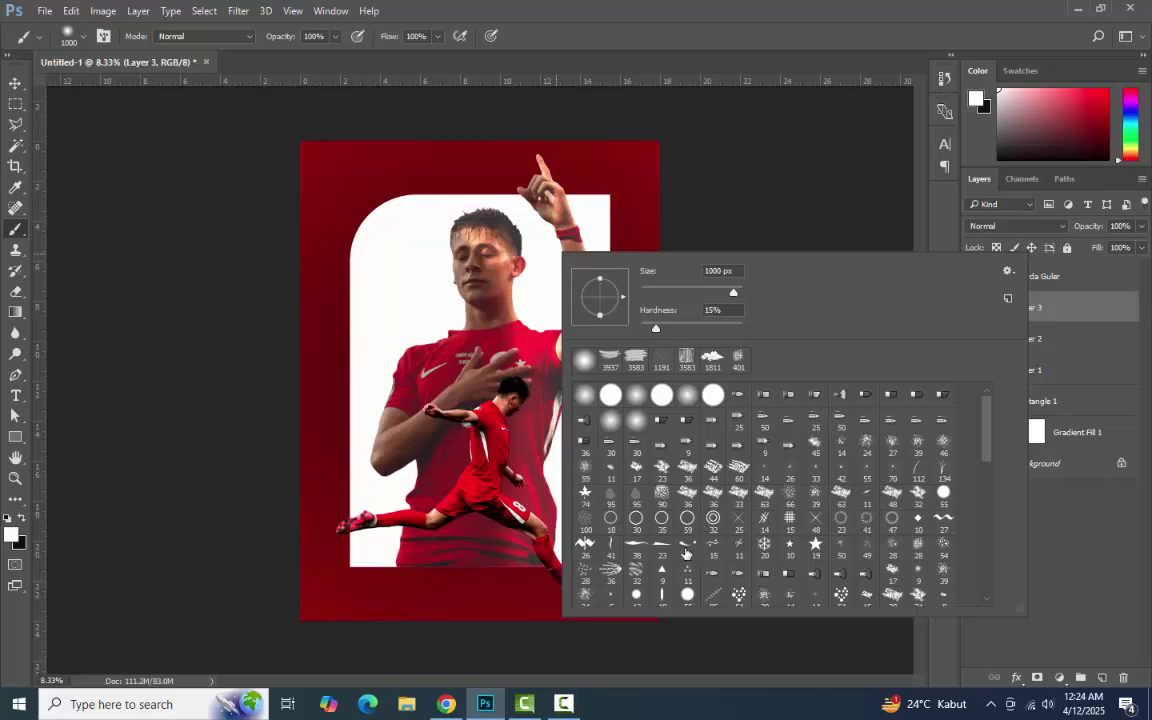
click(636, 393)
click(592, 166)
click(590, 165)
key(ctrl+z)
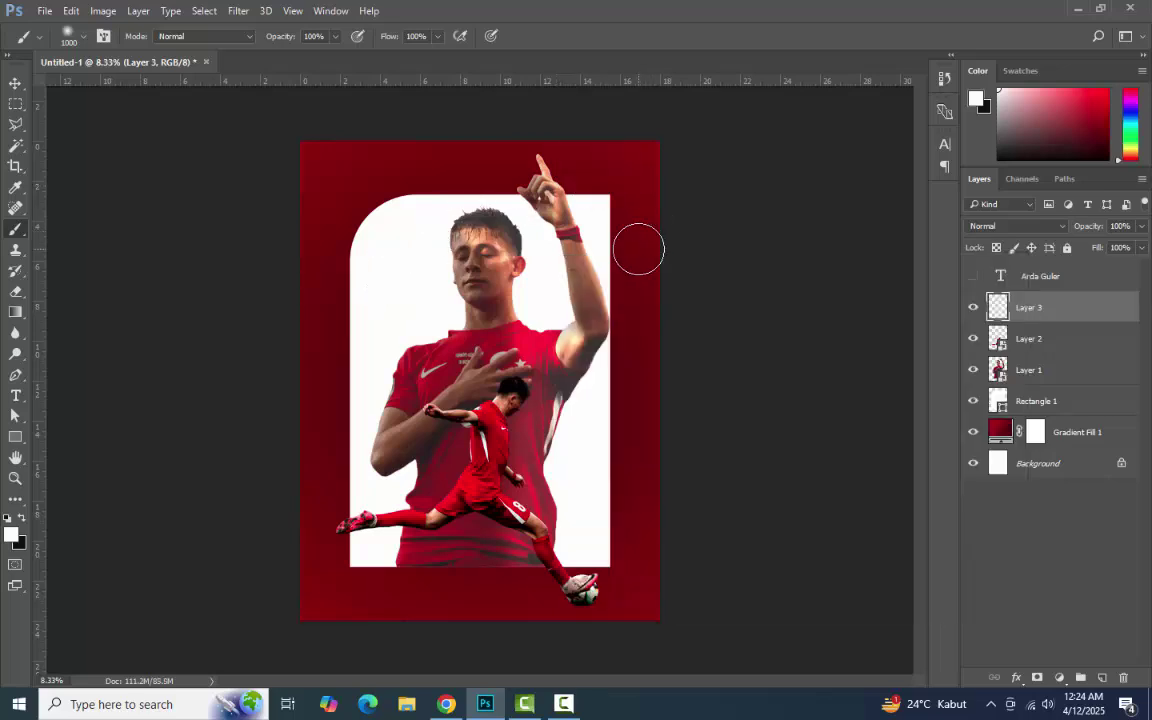
Enlarge the brush to 5000 px and paint a soft white glow over the poster's upper-right area.
key(bracketright)
key(bracketright)
key(bracketright)
key(bracketright)
key(bracketright)
key(bracketright)
key(bracketright)
key(bracketright)
key(bracketright)
key(bracketright)
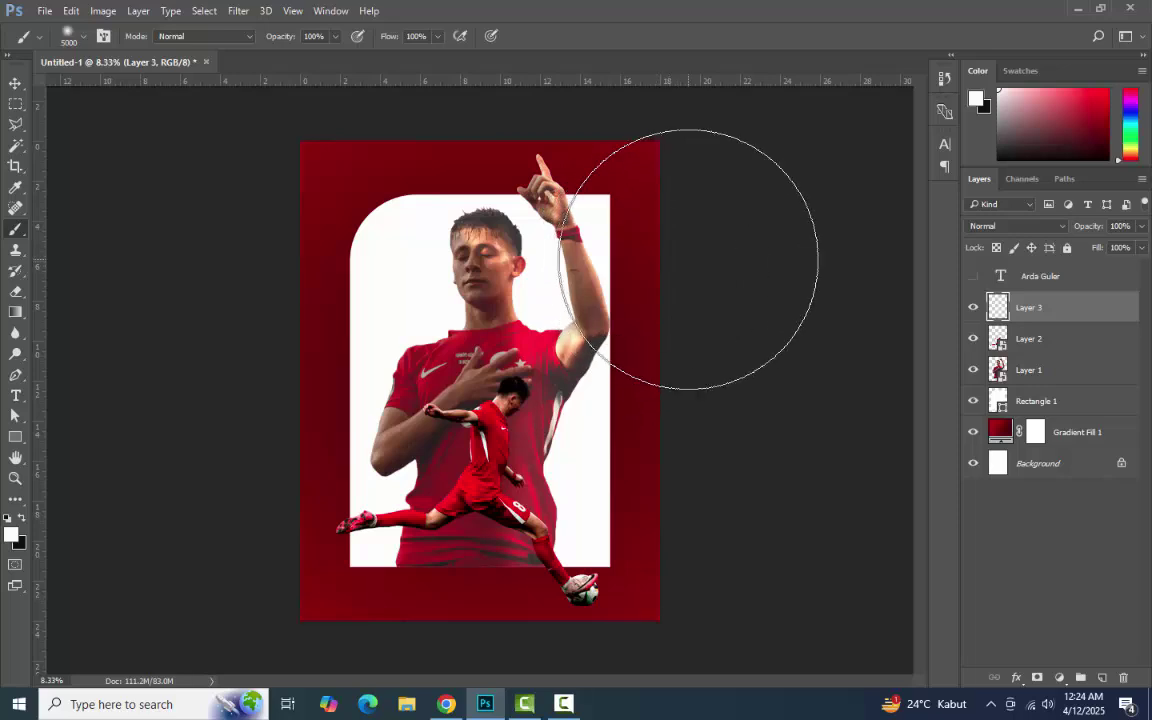
click(553, 290)
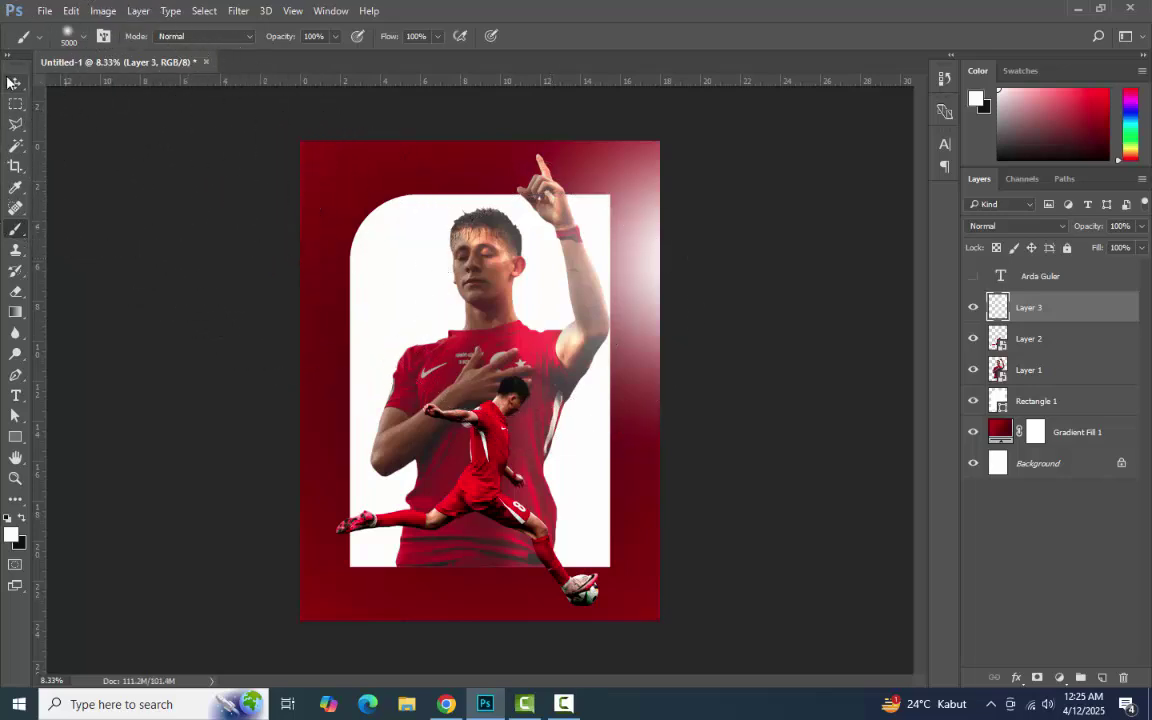
key(ctrl+z)
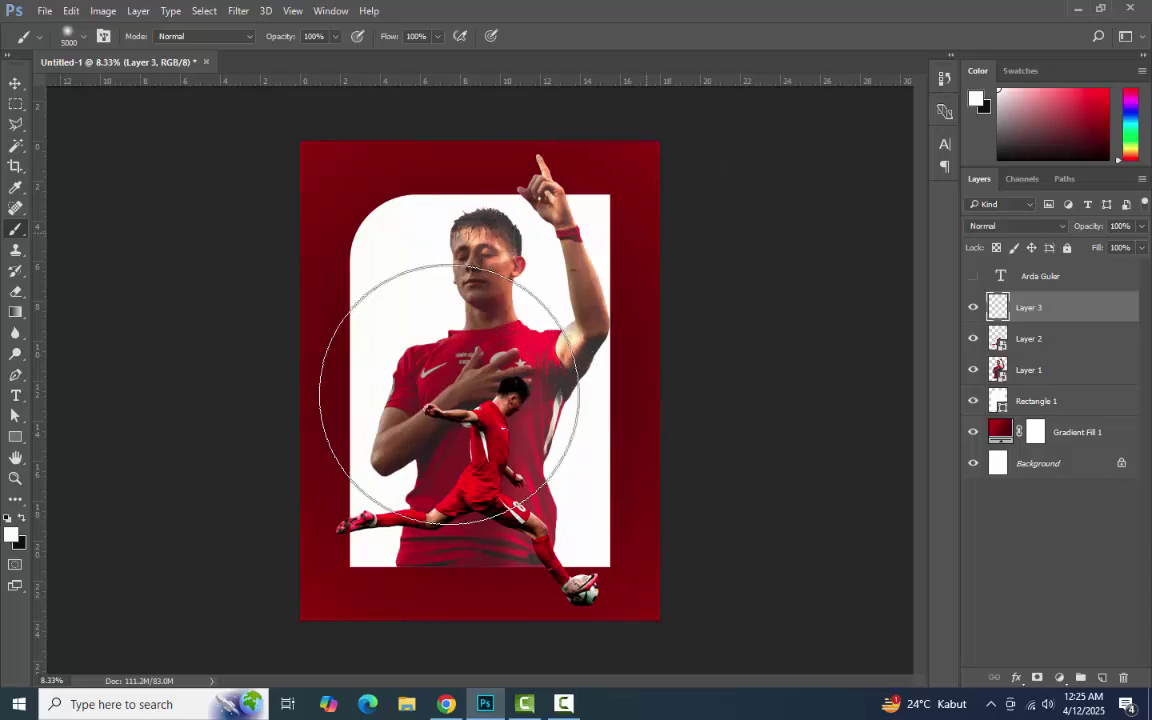
key(ctrl+shift+z)
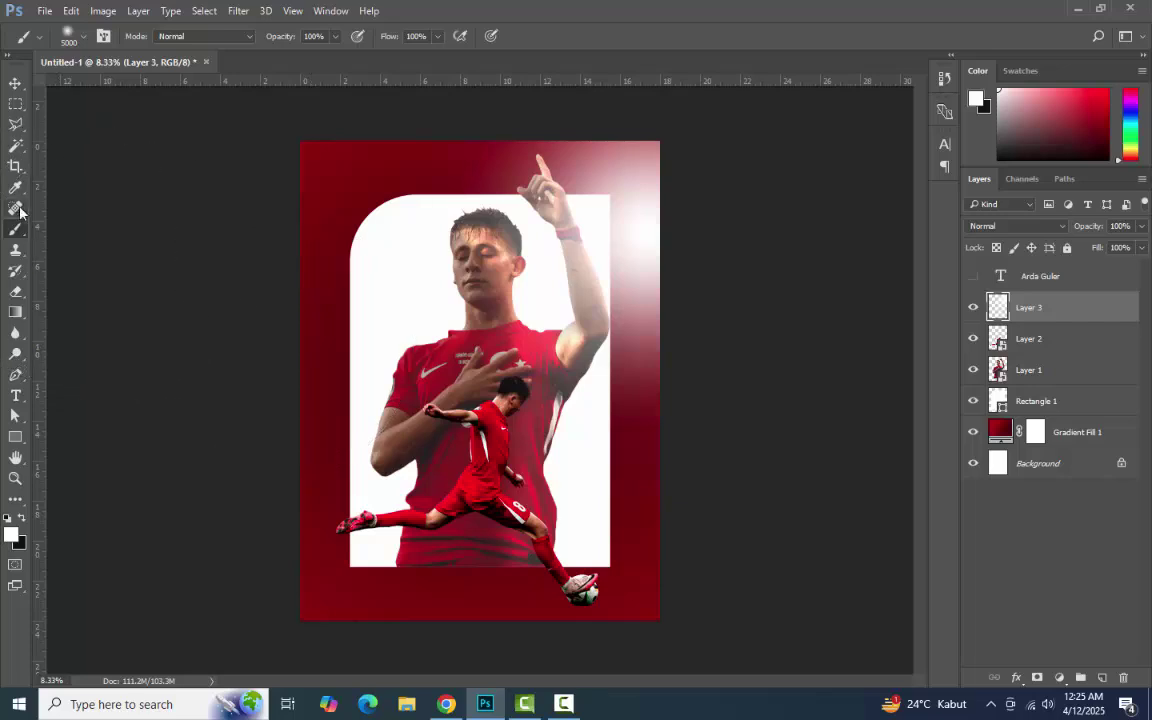
Stretch the white glow to about 124% width and 126% height, and position it over the poster's upper-right corner.
click(15, 83)
click(658, 138)
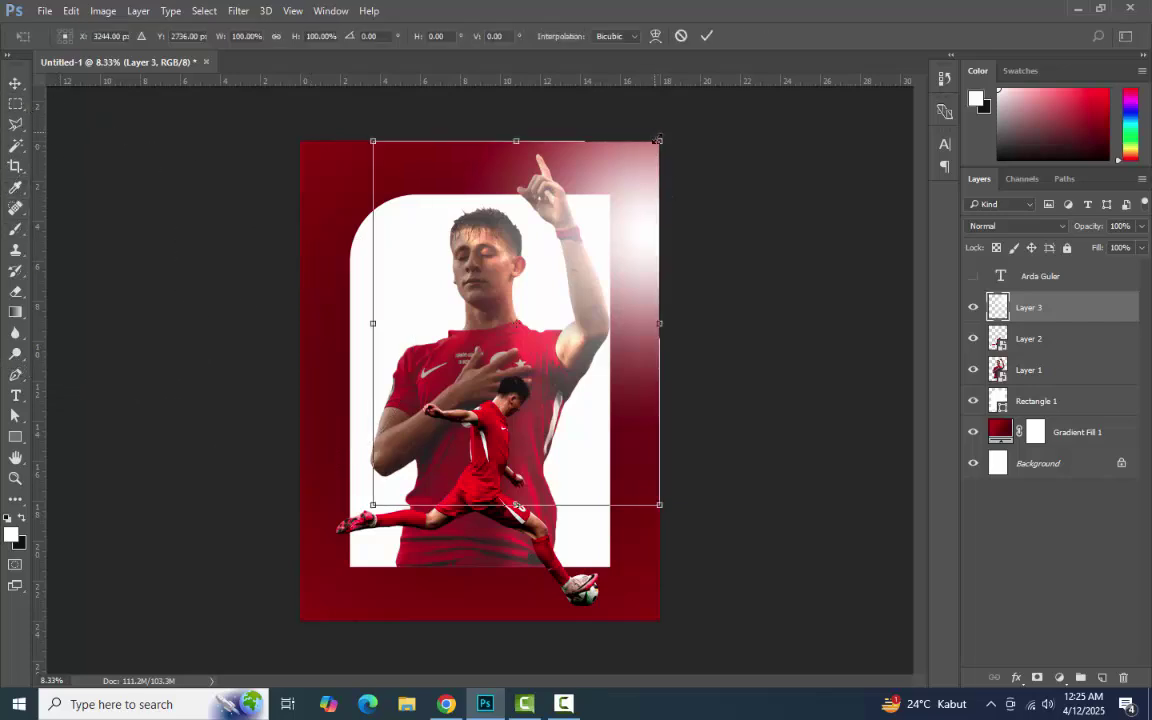
drag(659, 141, 728, 44)
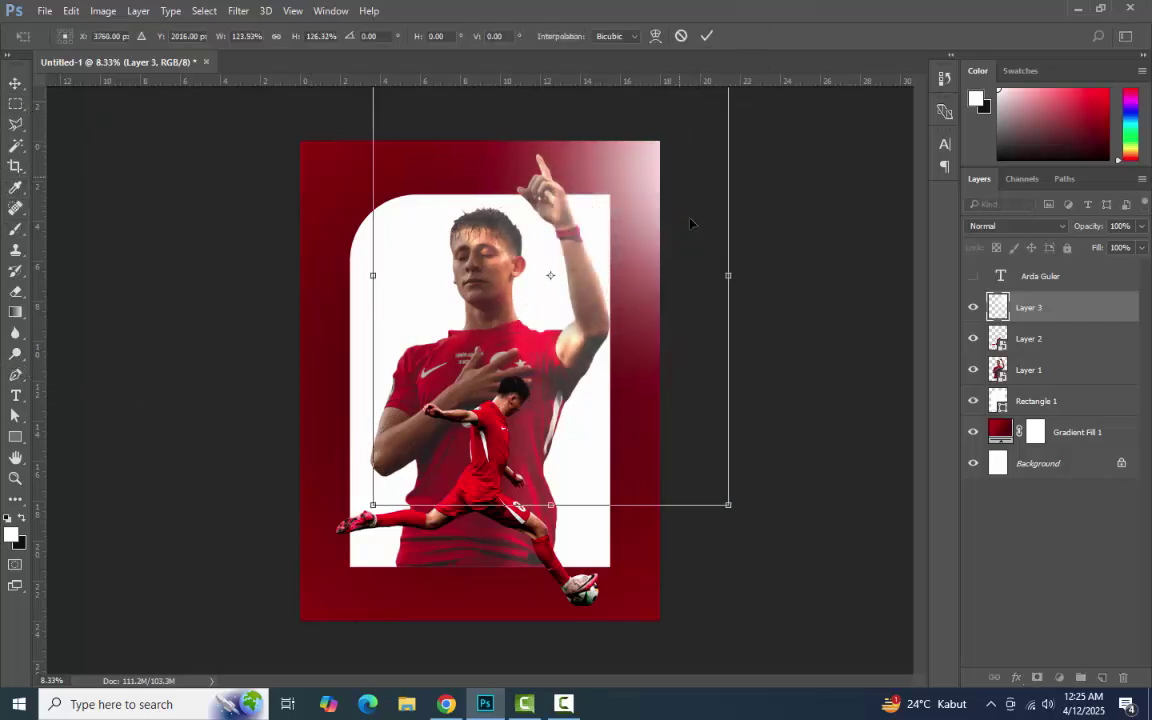
drag(678, 172, 655, 218)
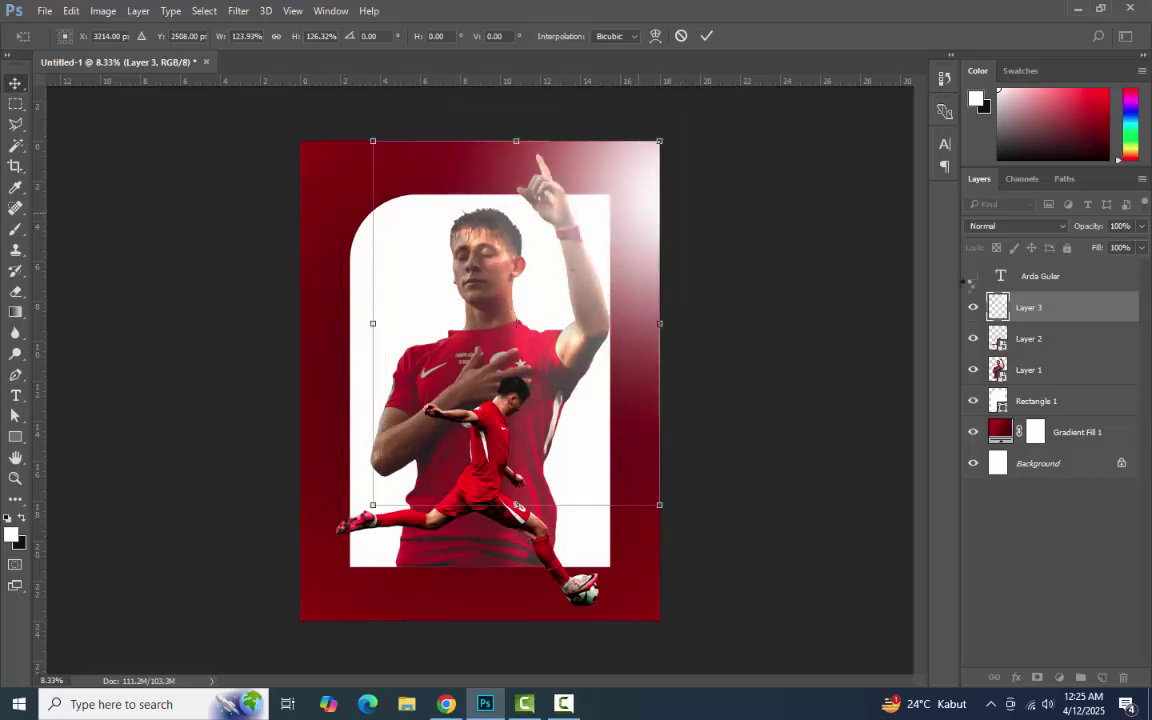
Set the blend mode of the glow layer, Layer 3, to Overlay.
click(1012, 226)
click(1024, 276)
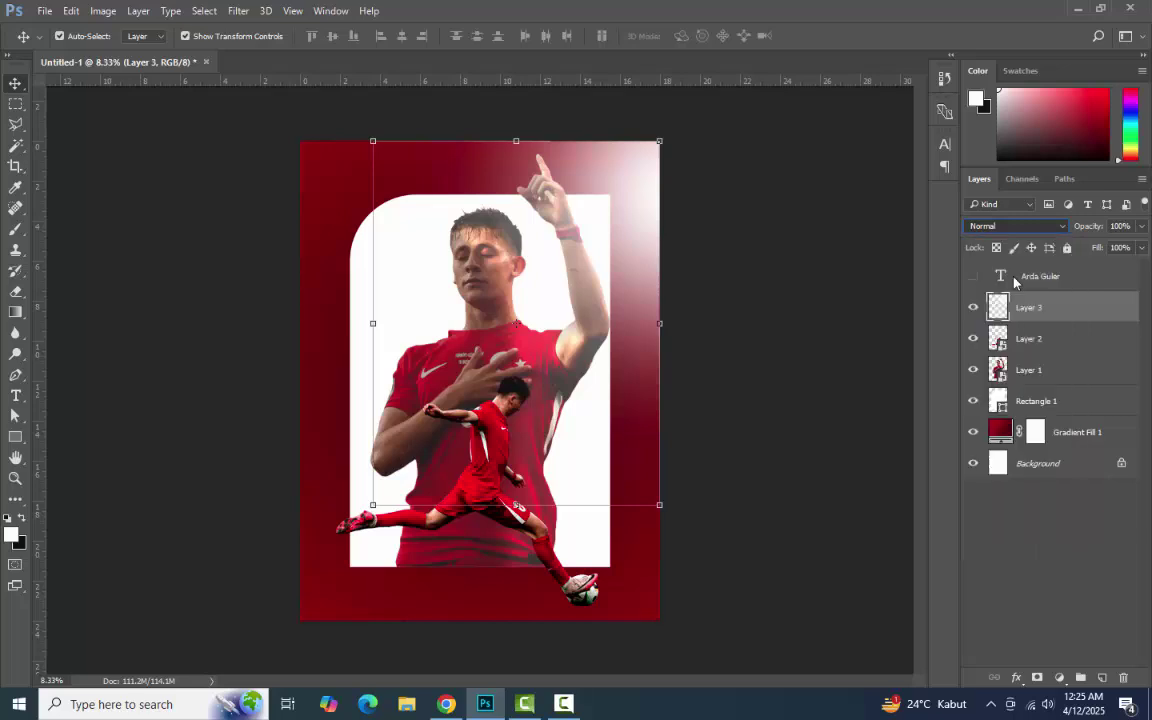
key(Down)
key(Down)
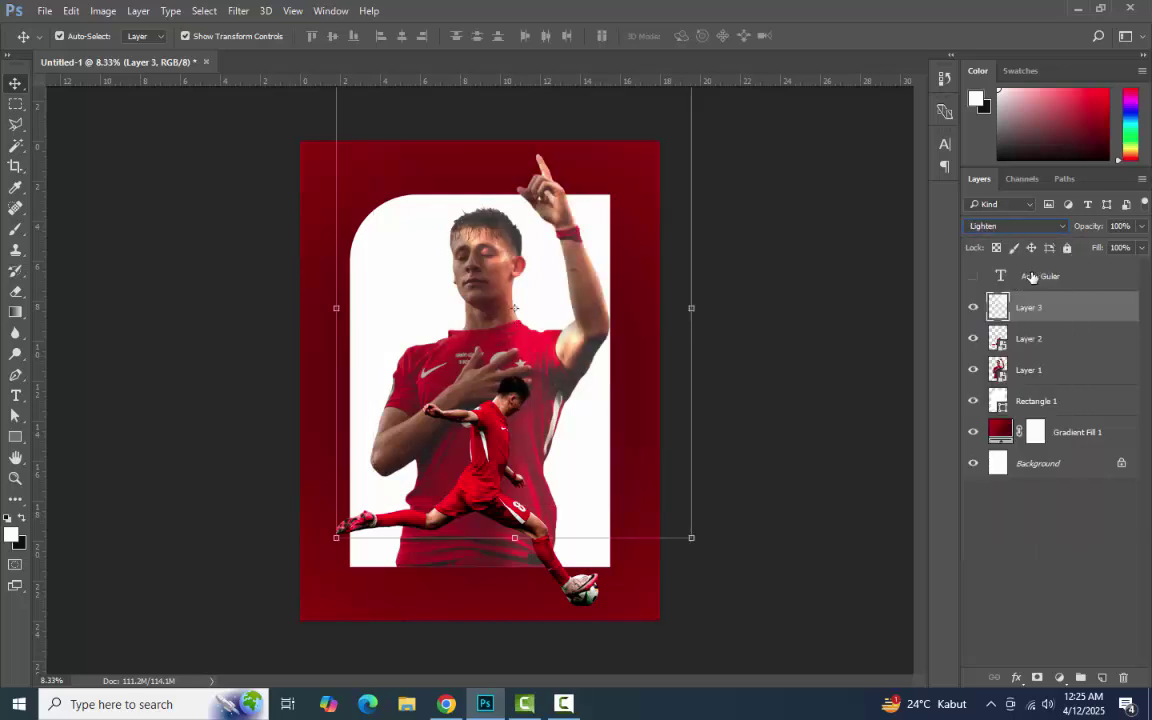
key(Down)
key(Down)
key(Down)
key(Down)
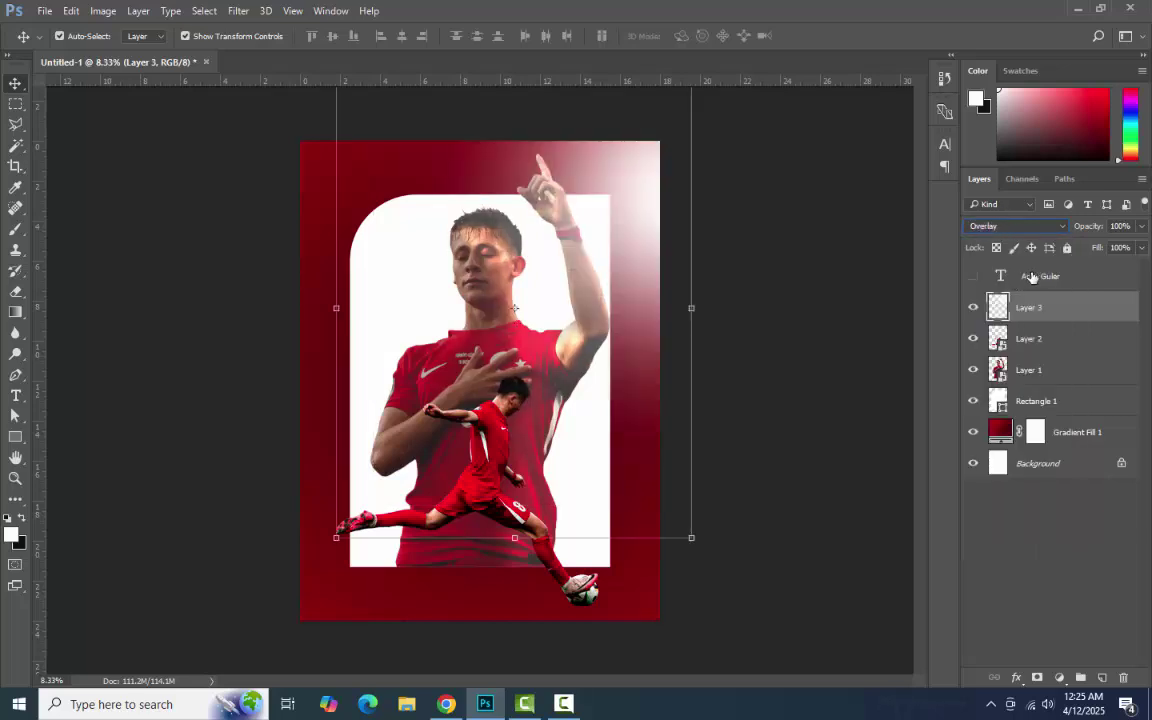
key(Up)
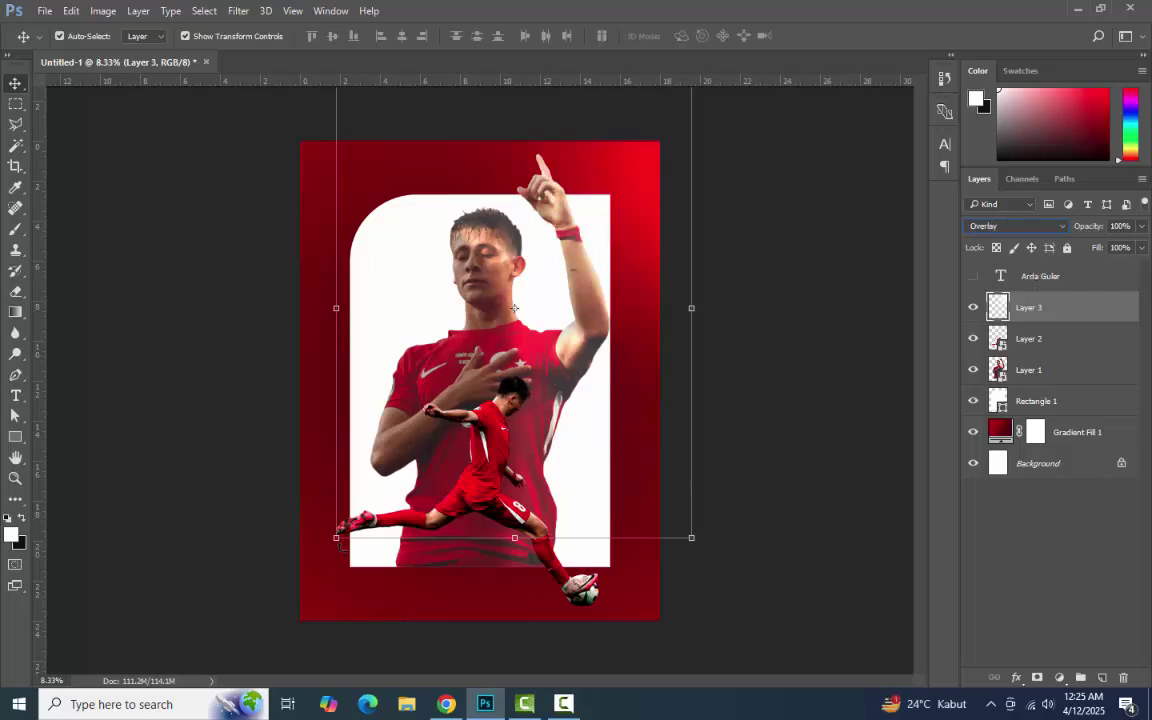
Scale the glow up proportionally to about 140%, extending it towards the poster's lower-left corner, and deselect the layer.
drag(336, 537, 170, 700)
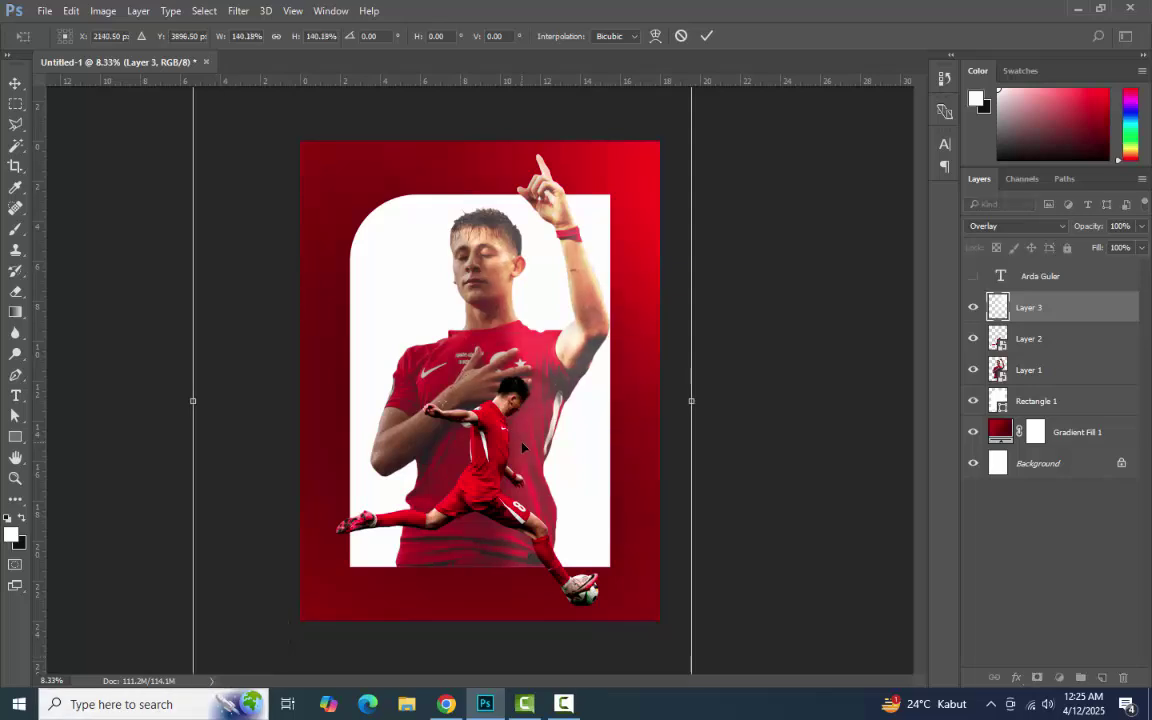
key(ctrl+z)
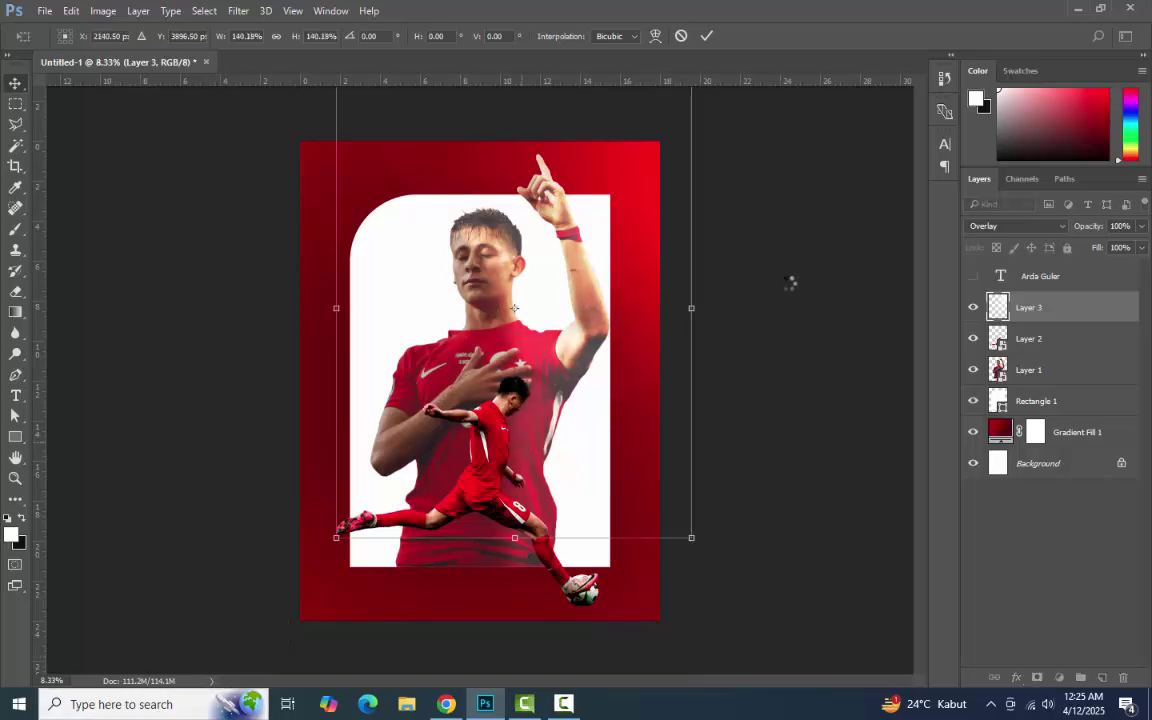
key(Return)
click(778, 340)
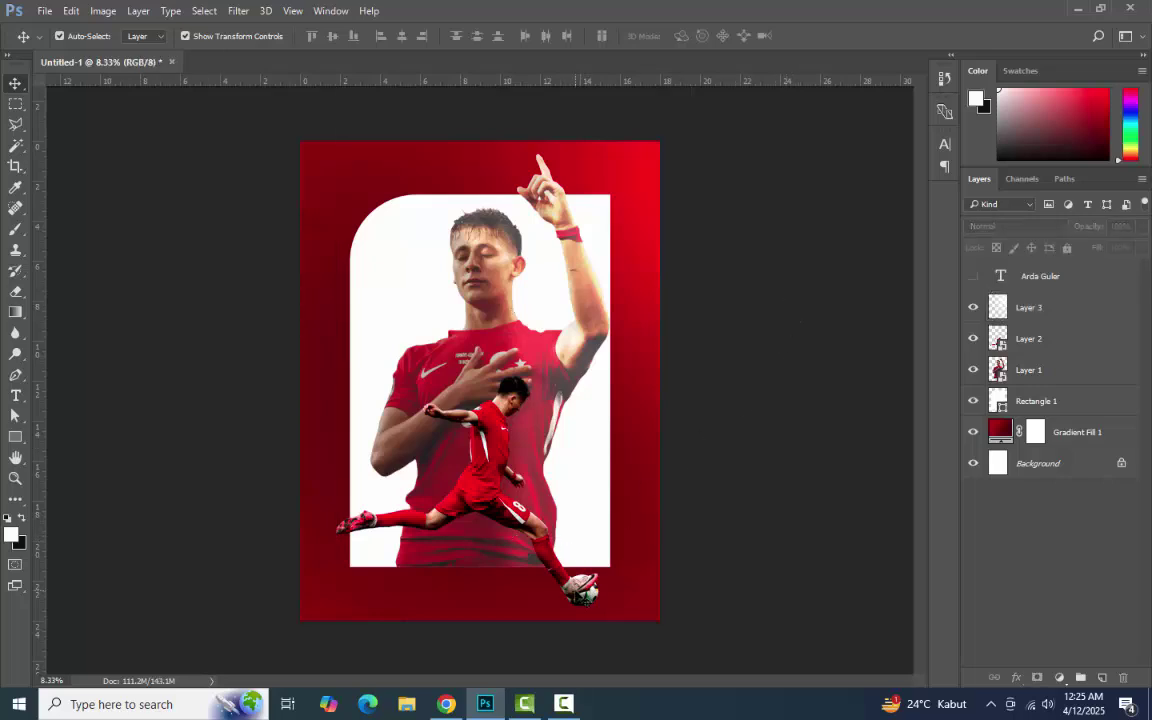
Add an empty layer directly above the kicking player's Layer 2 and ready the Brush tool with black as the foreground colour.
click(590, 605)
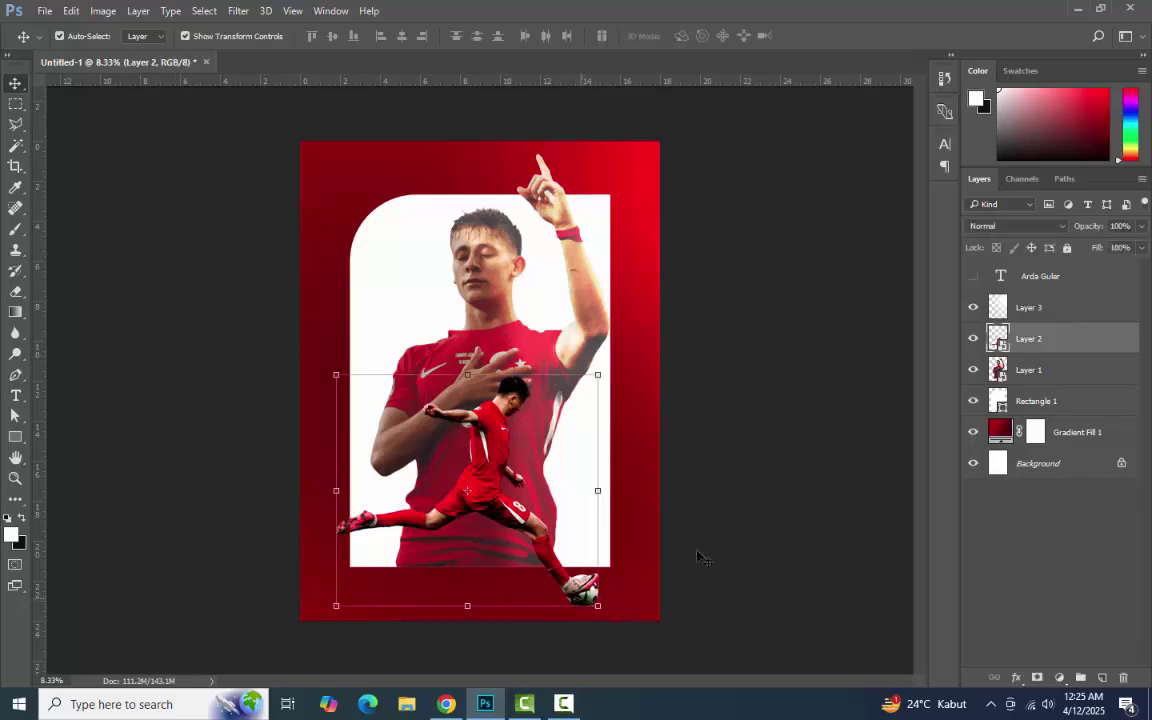
click(15, 229)
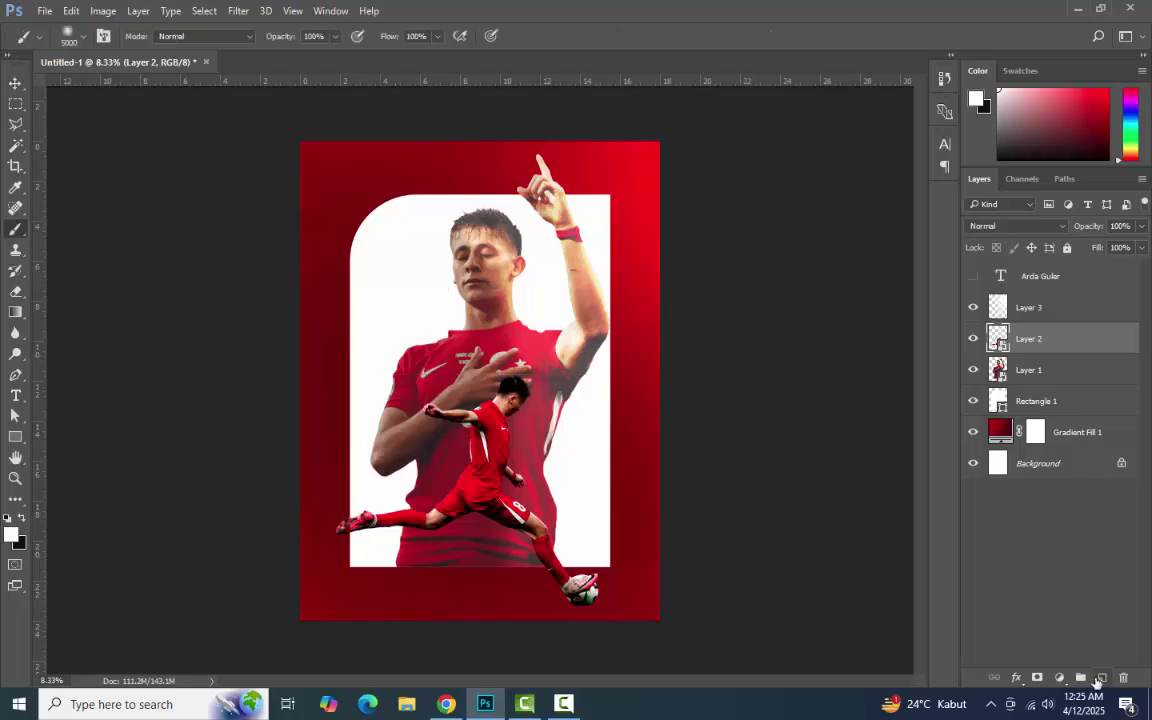
click(1099, 678)
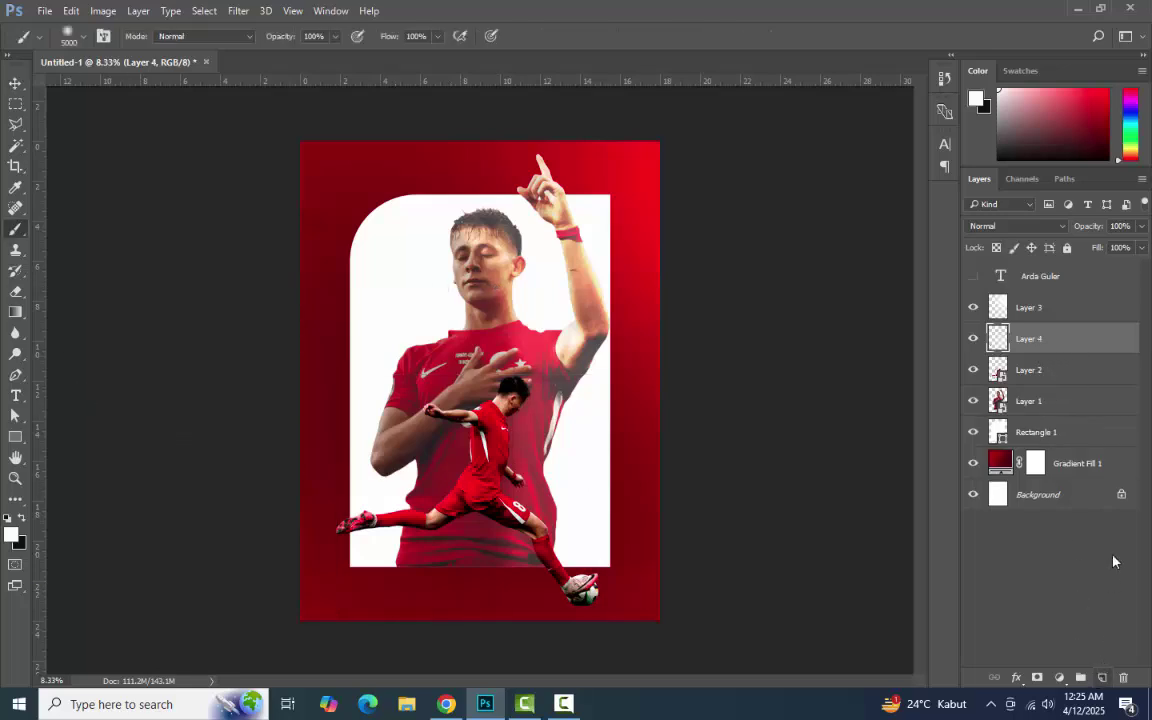
click(20, 521)
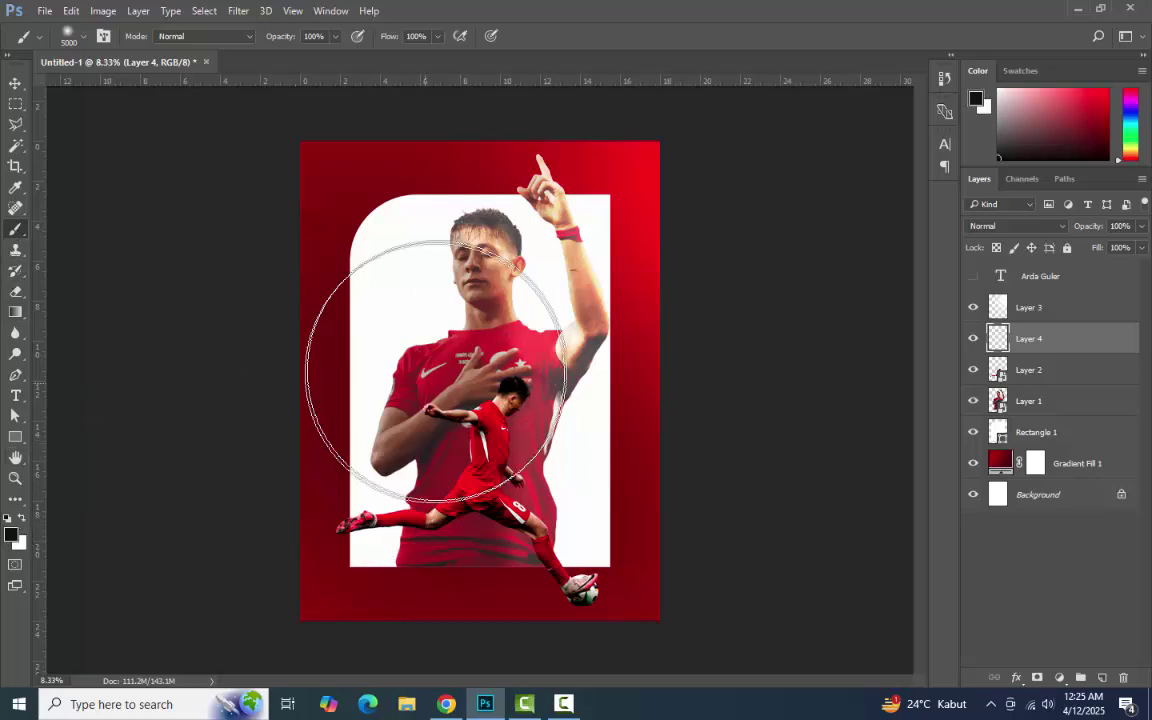
Shrink the brush and paint a small soft black spot beside the football on the new layer.
key(bracketleft)
key(bracketleft)
key(bracketleft)
key(bracketleft)
key(bracketleft)
key(bracketleft)
key(bracketleft)
key(bracketleft)
key(bracketleft)
key(bracketleft)
key(bracketleft)
key(bracketleft)
key(bracketleft)
key(bracketleft)
key(bracketleft)
key(bracketleft)
key(bracketleft)
key(bracketleft)
key(bracketleft)
key(bracketleft)
key(bracketleft)
key(bracketleft)
key(bracketleft)
key(bracketleft)
key(bracketleft)
key(bracketleft)
key(bracketleft)
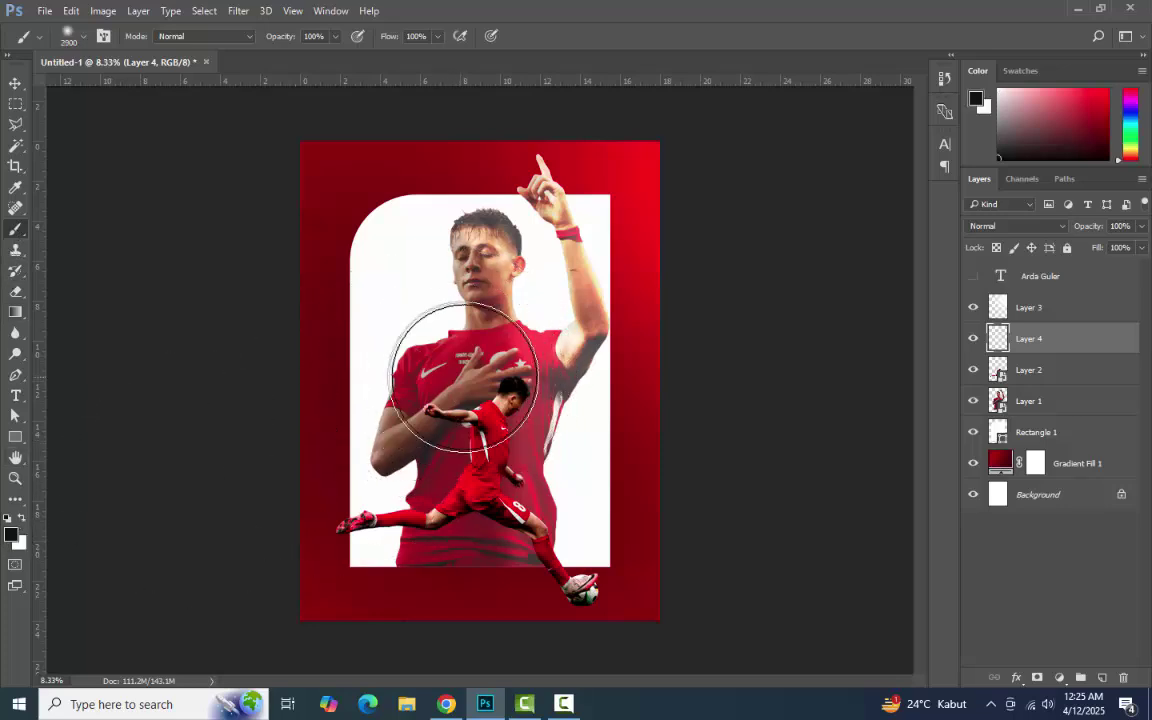
click(611, 584)
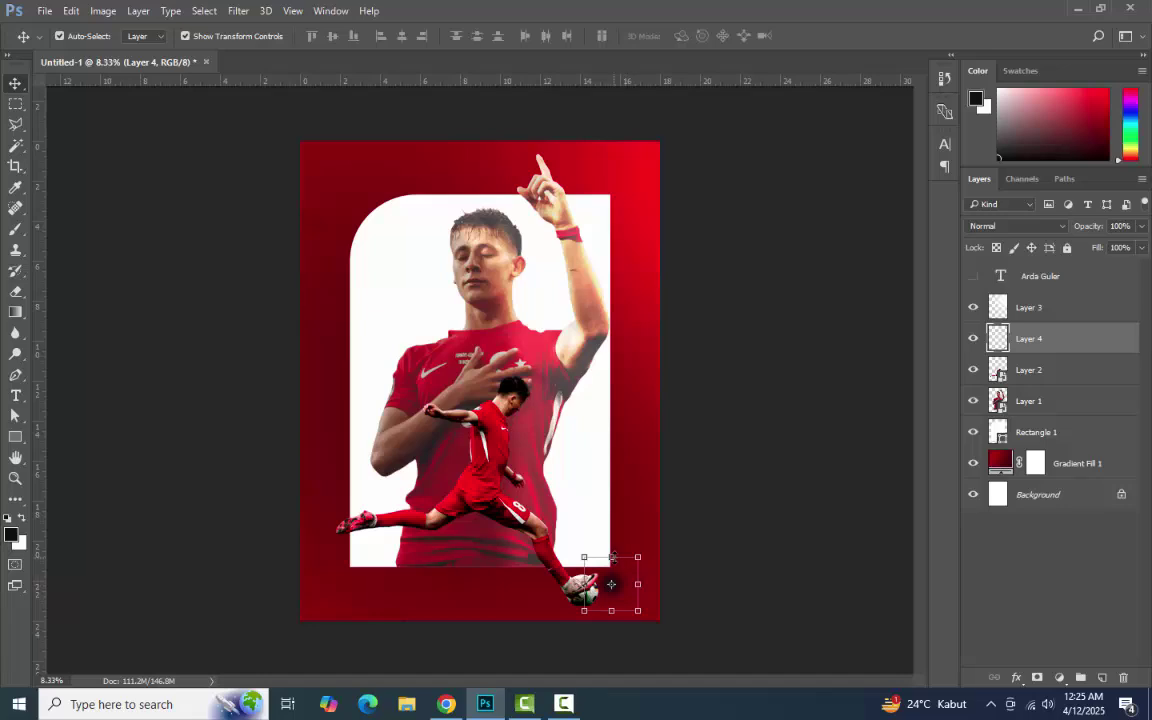
Flatten the black spot to about 146% width and 23% height, and place it under the football as a ground shadow.
drag(611, 557, 604, 608)
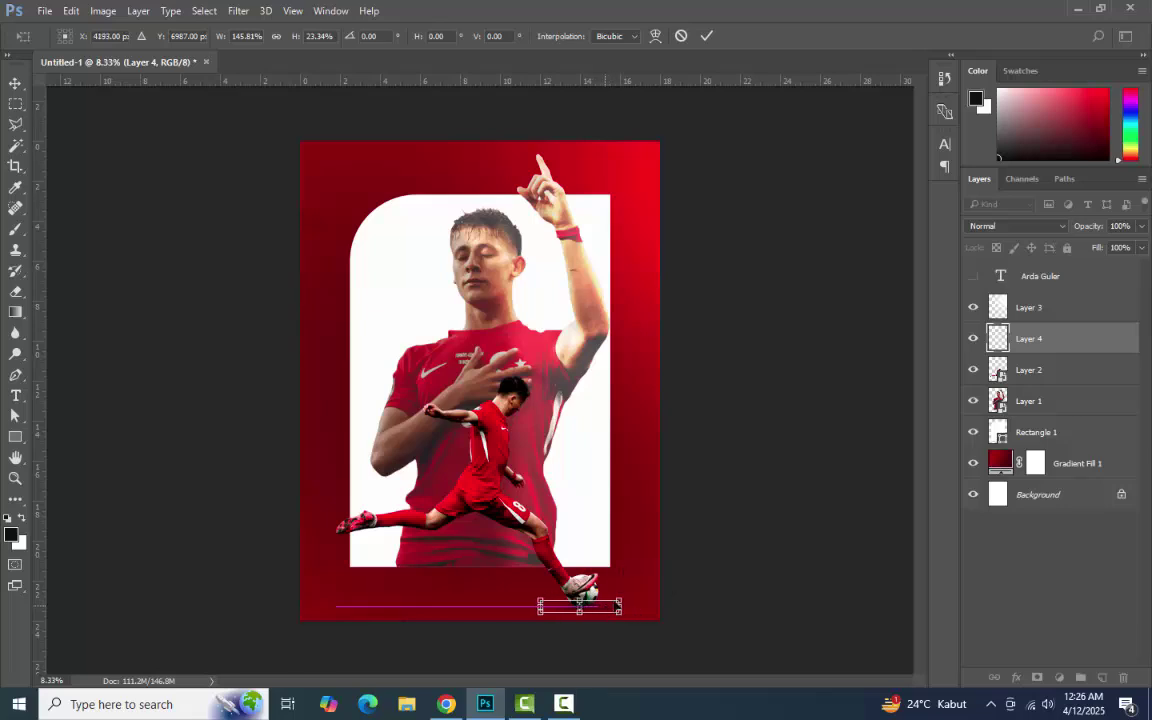
key(Escape)
click(778, 497)
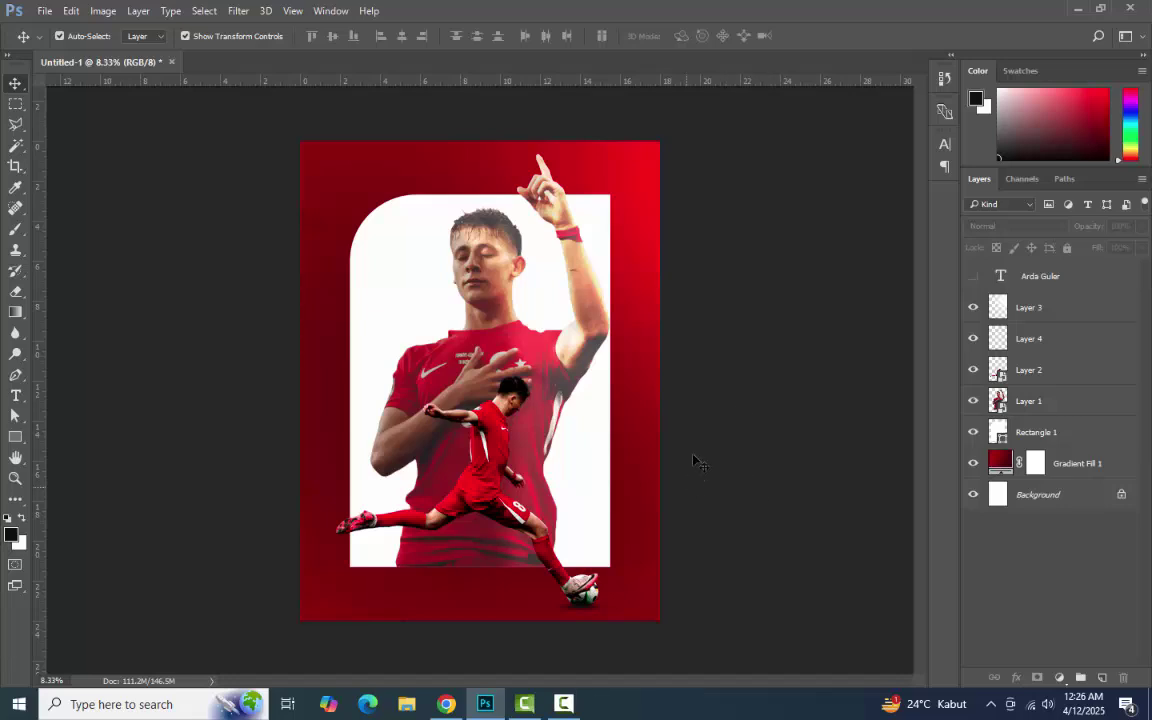
Add a Drop Shadow effect to the white rounded frame on the Rectangle 1 layer.
click(375, 293)
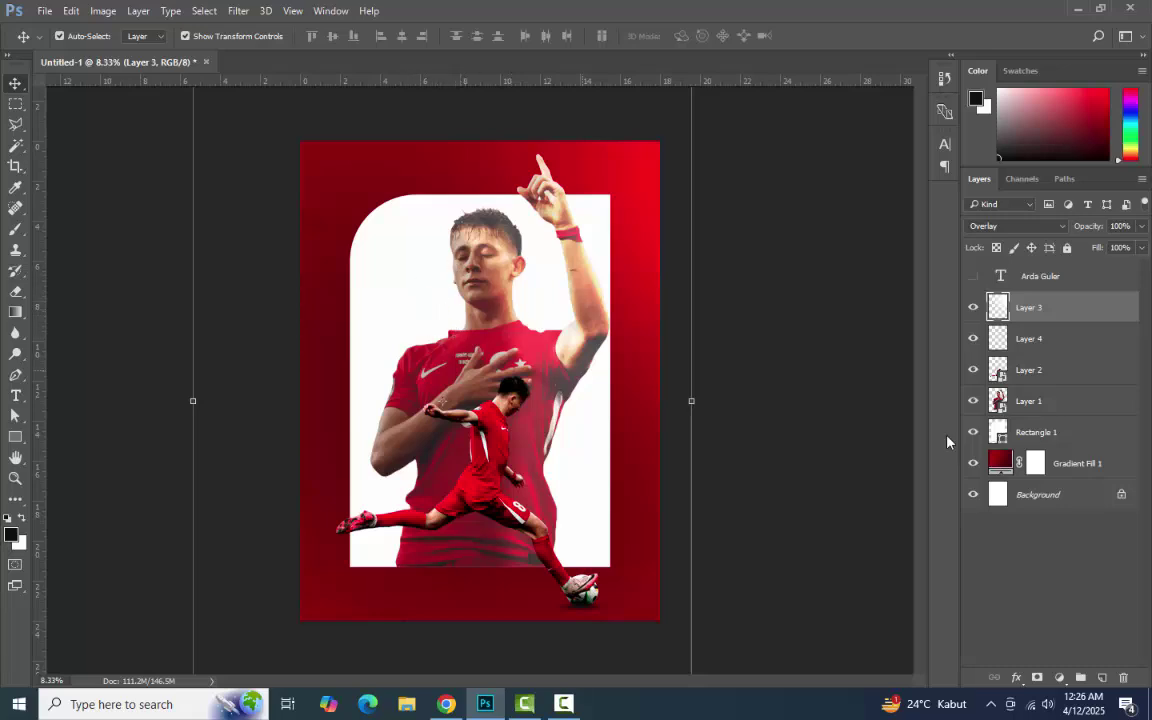
click(1035, 438)
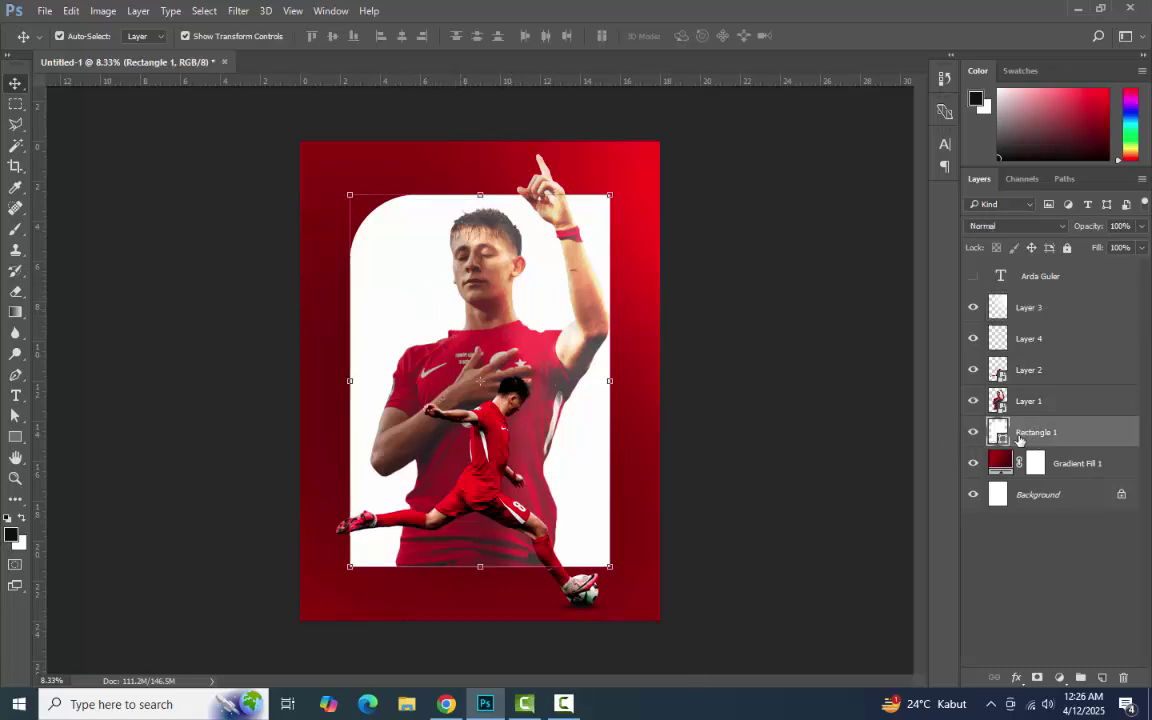
right_click(1035, 440)
click(1059, 438)
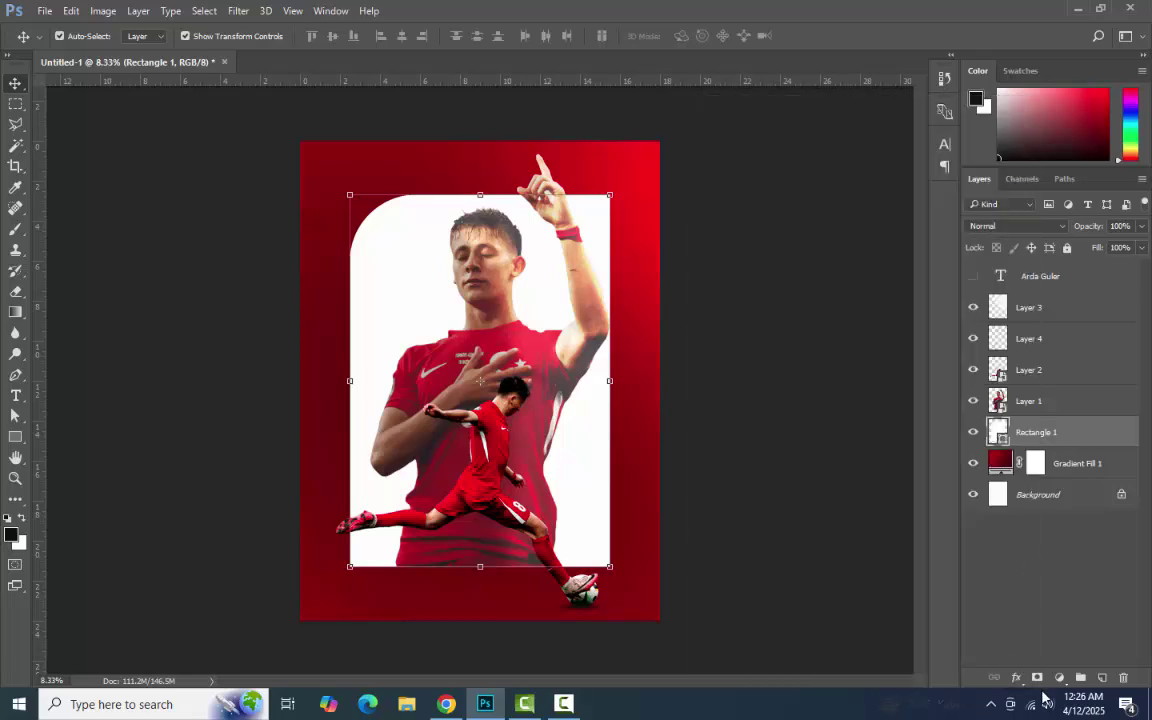
click(1060, 678)
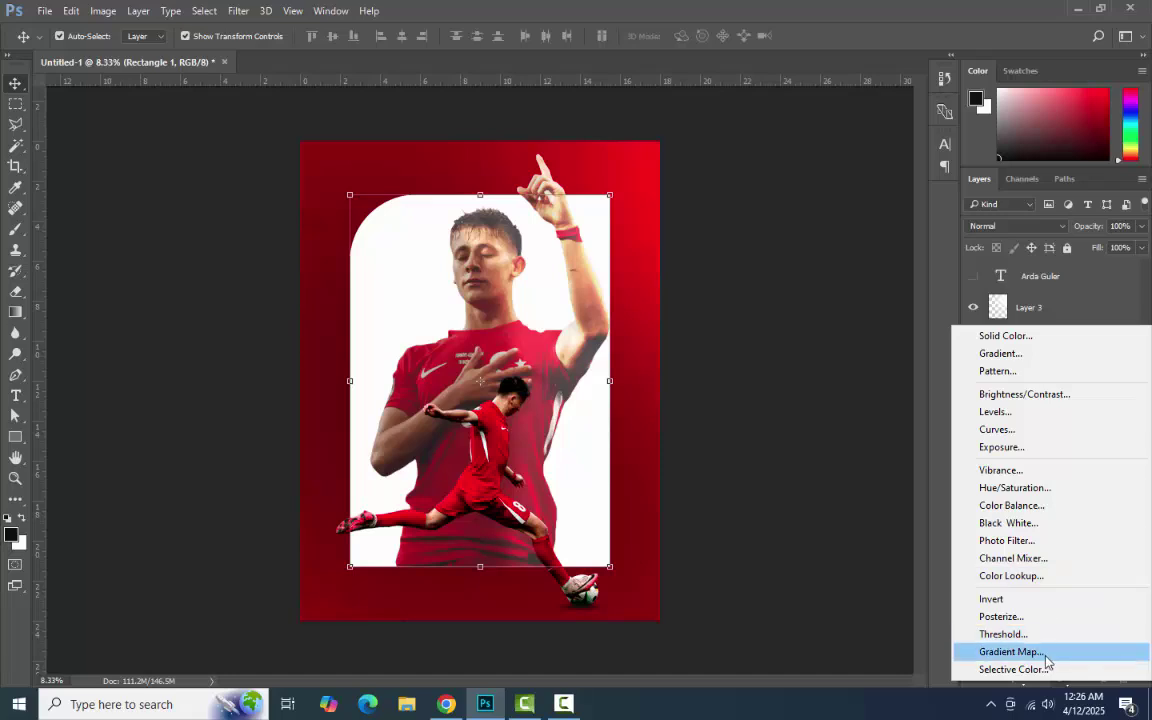
key(Escape)
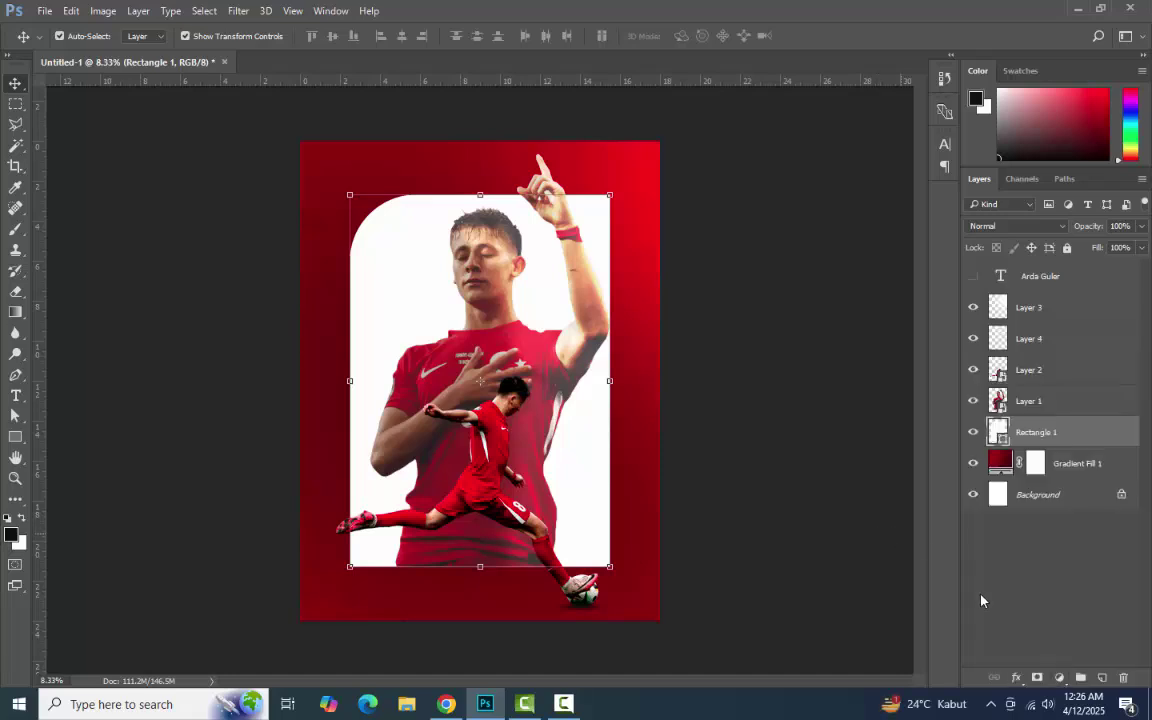
click(1016, 678)
key(Escape)
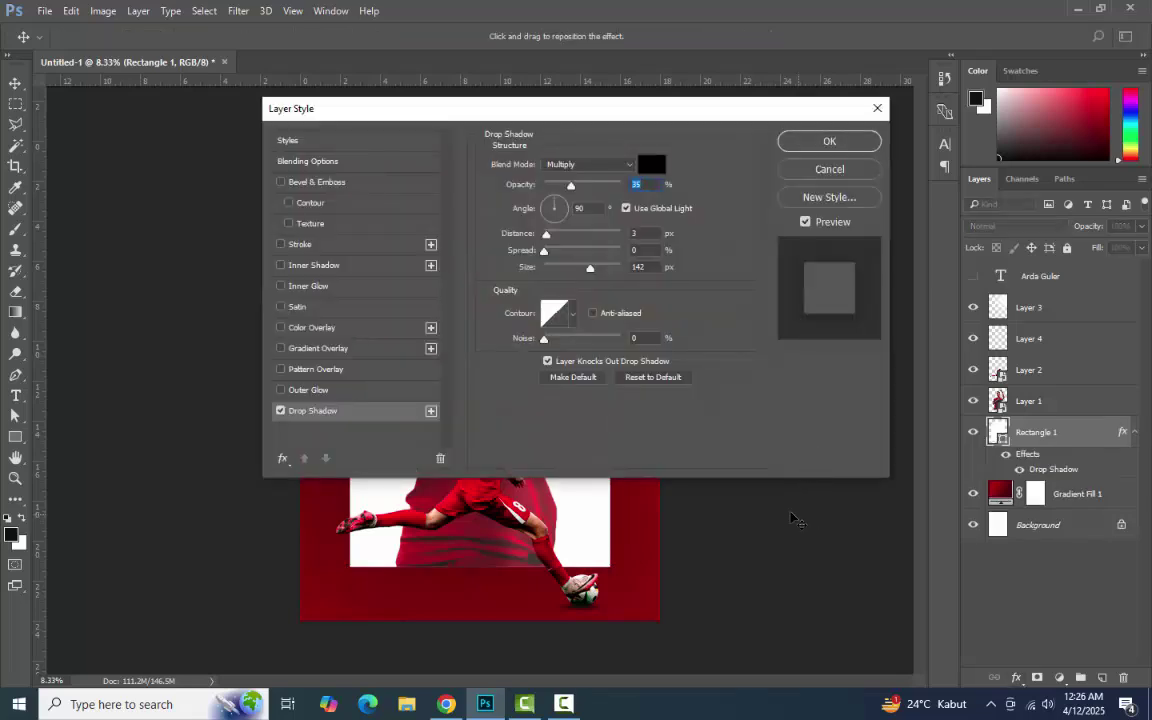
Set the frame's drop shadow to 75% opacity, 83 px distance and 103 px size, and apply it.
drag(545, 108, 771, 78)
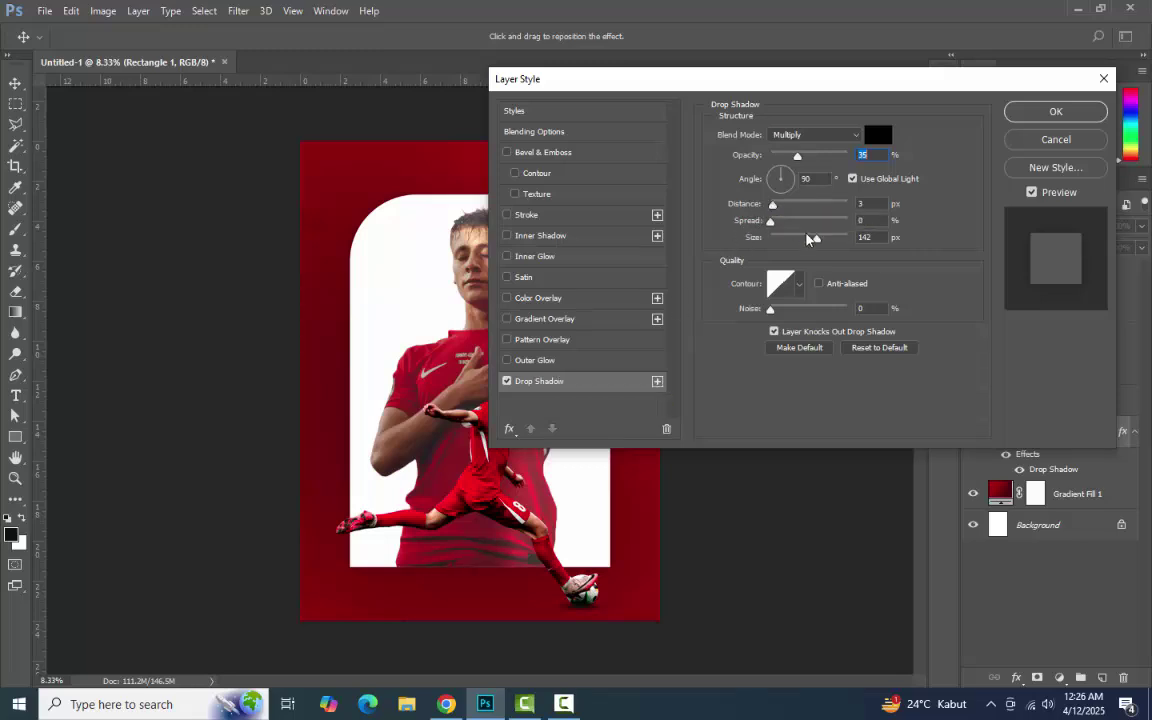
drag(816, 239, 807, 249)
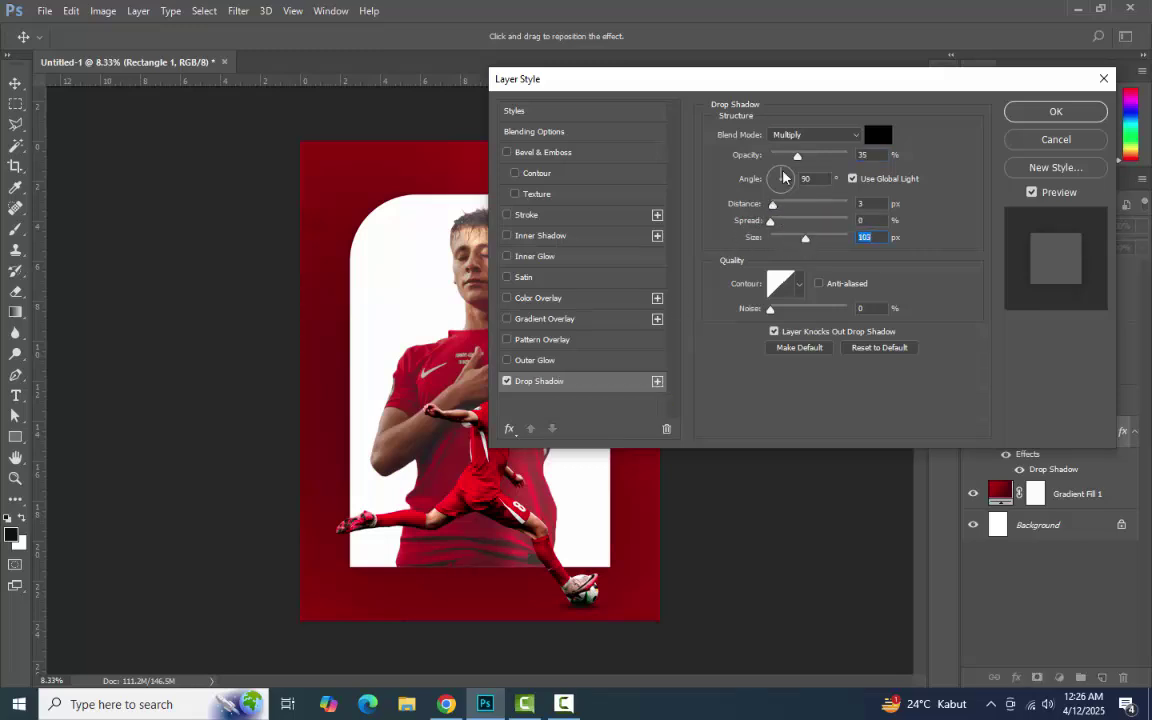
drag(798, 156, 829, 160)
drag(771, 222, 823, 206)
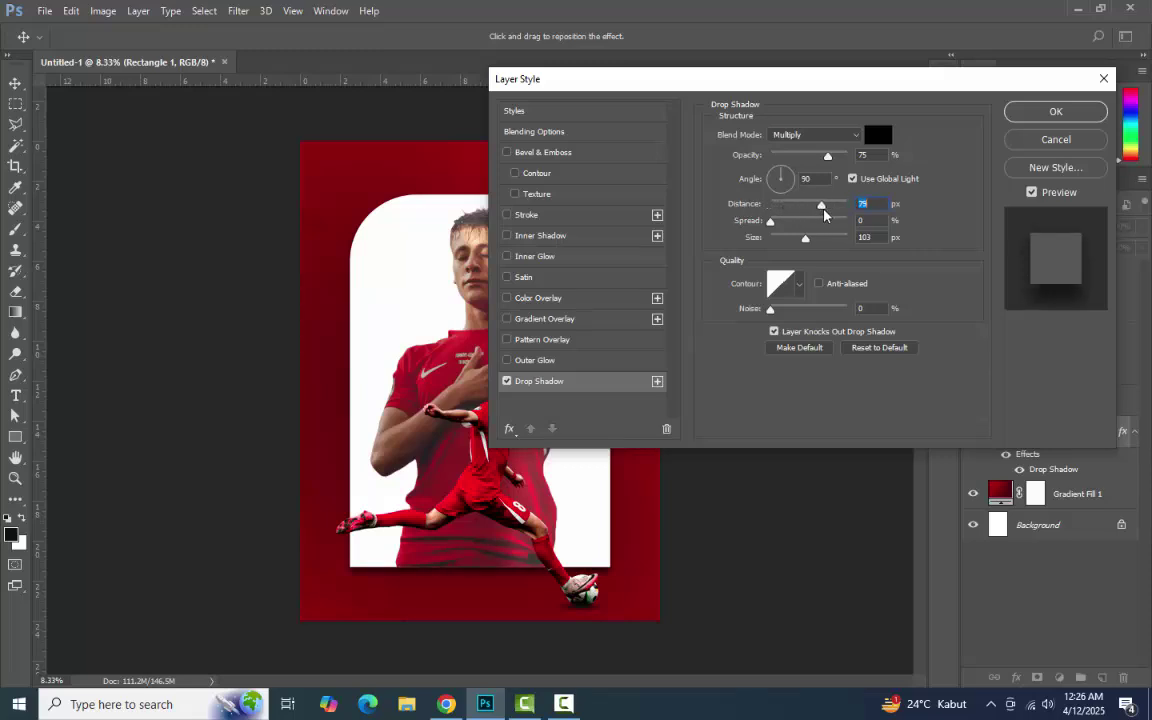
click(1022, 116)
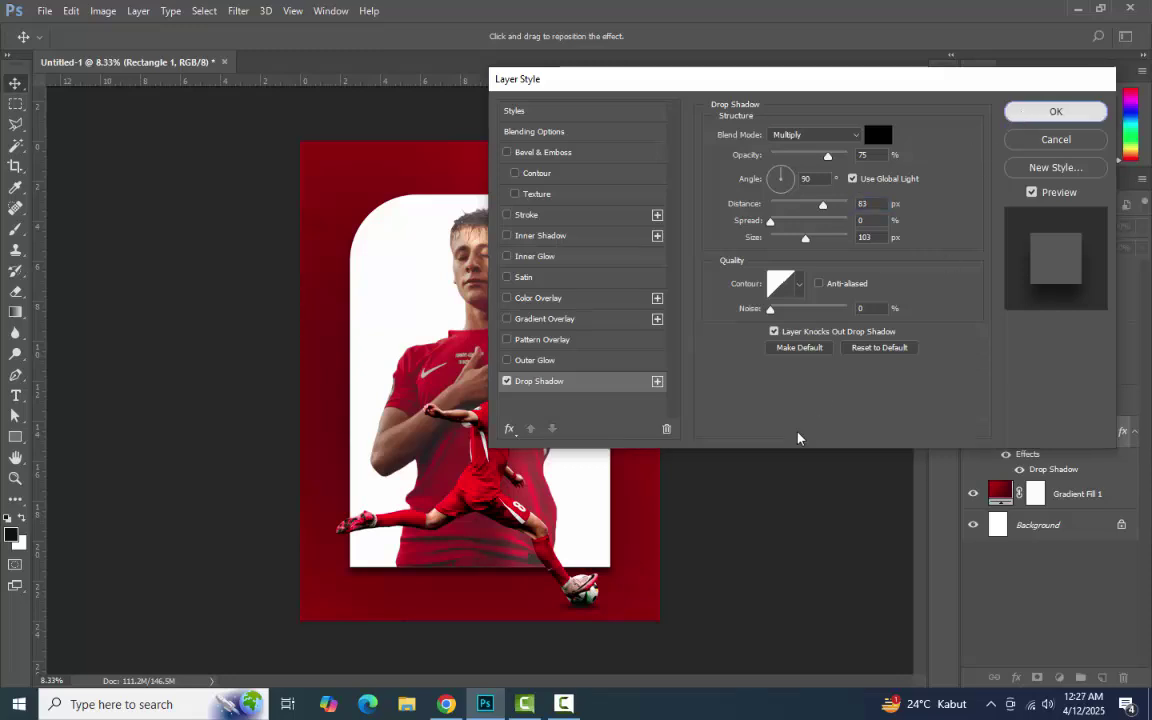
right_click(1053, 471)
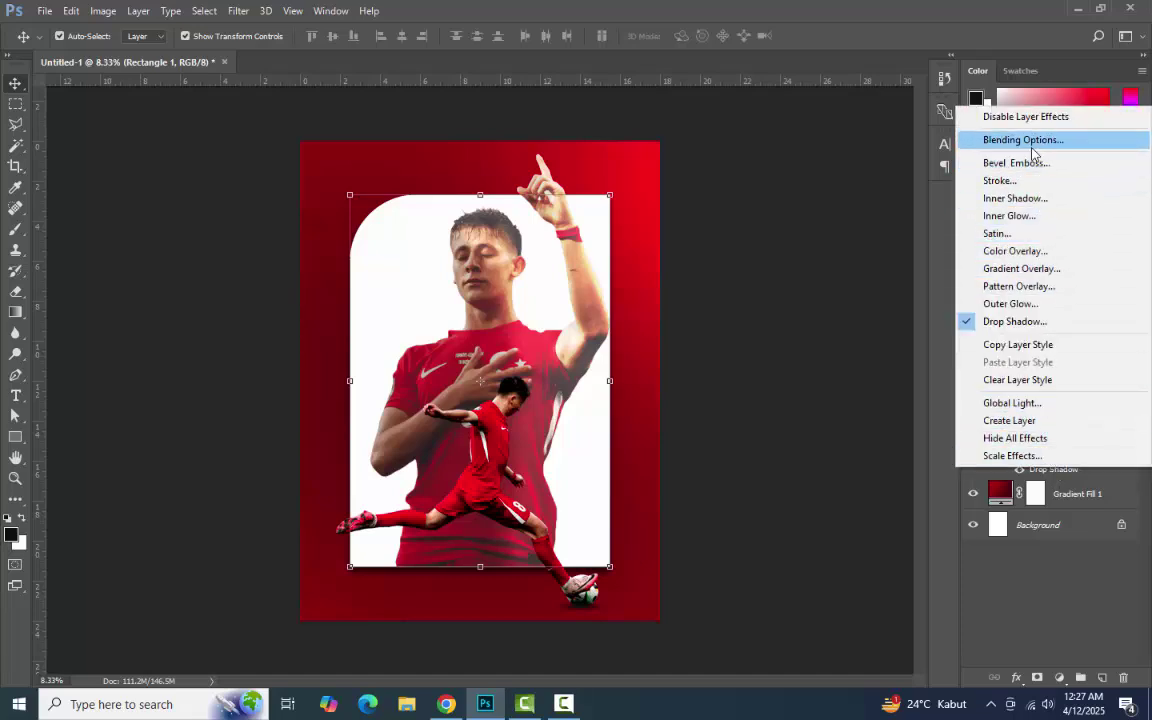
click(997, 348)
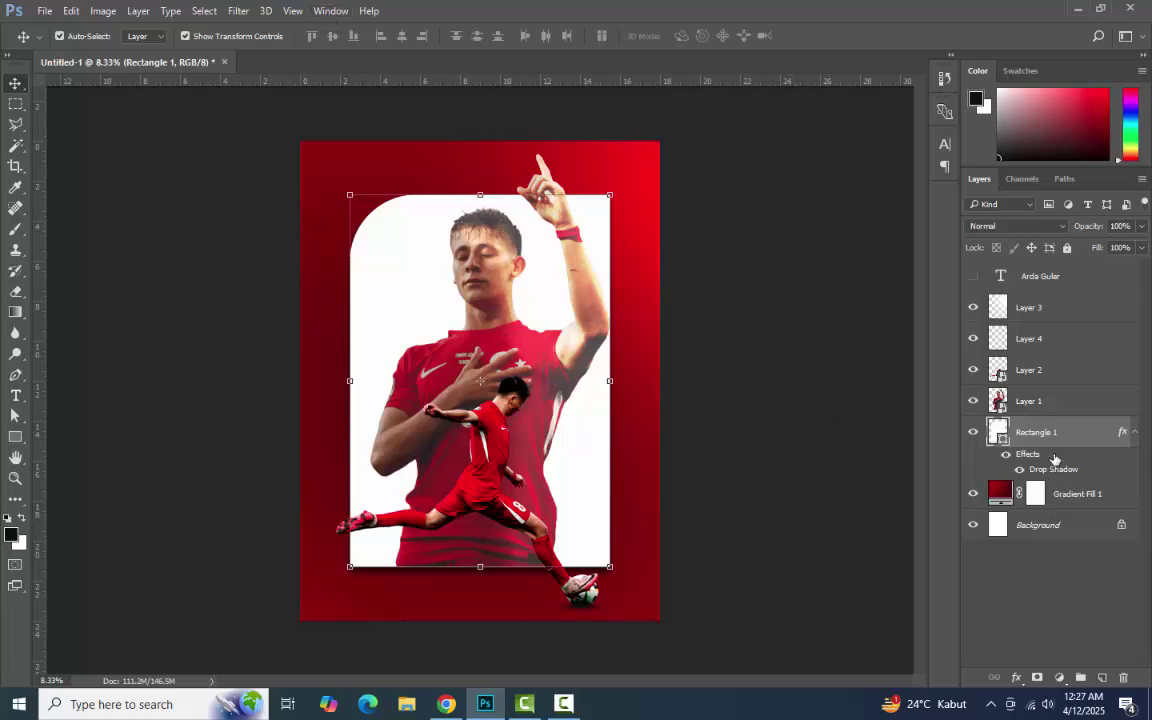
click(1060, 402)
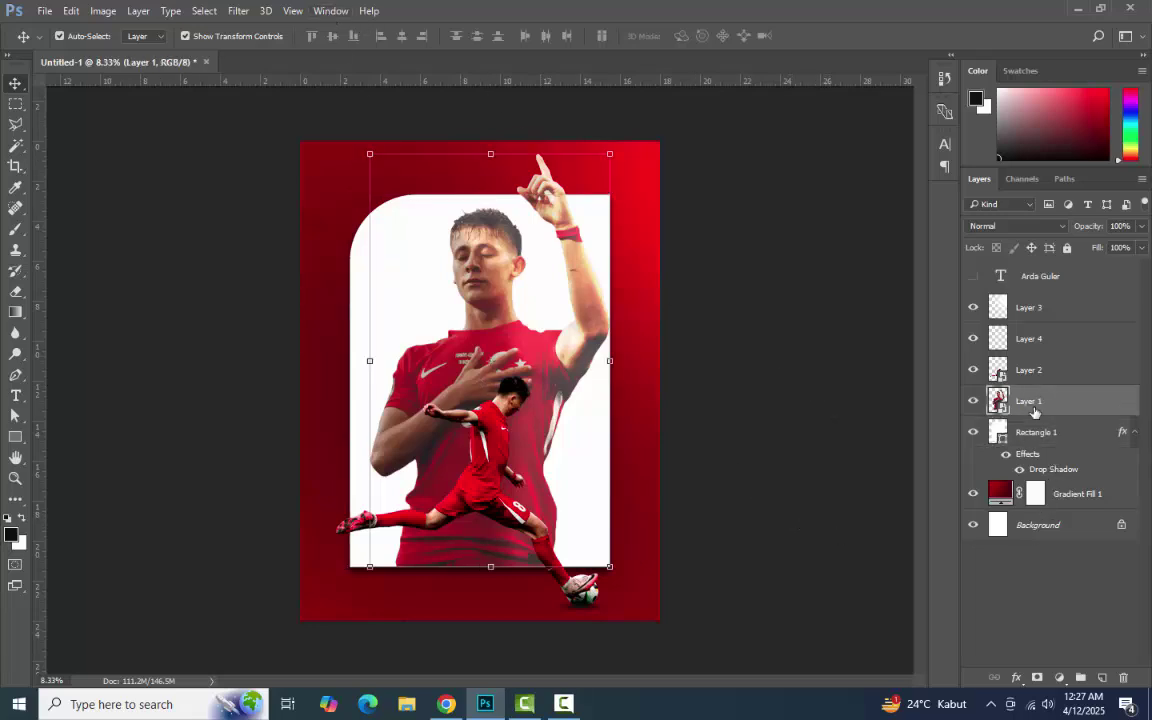
click(1063, 476)
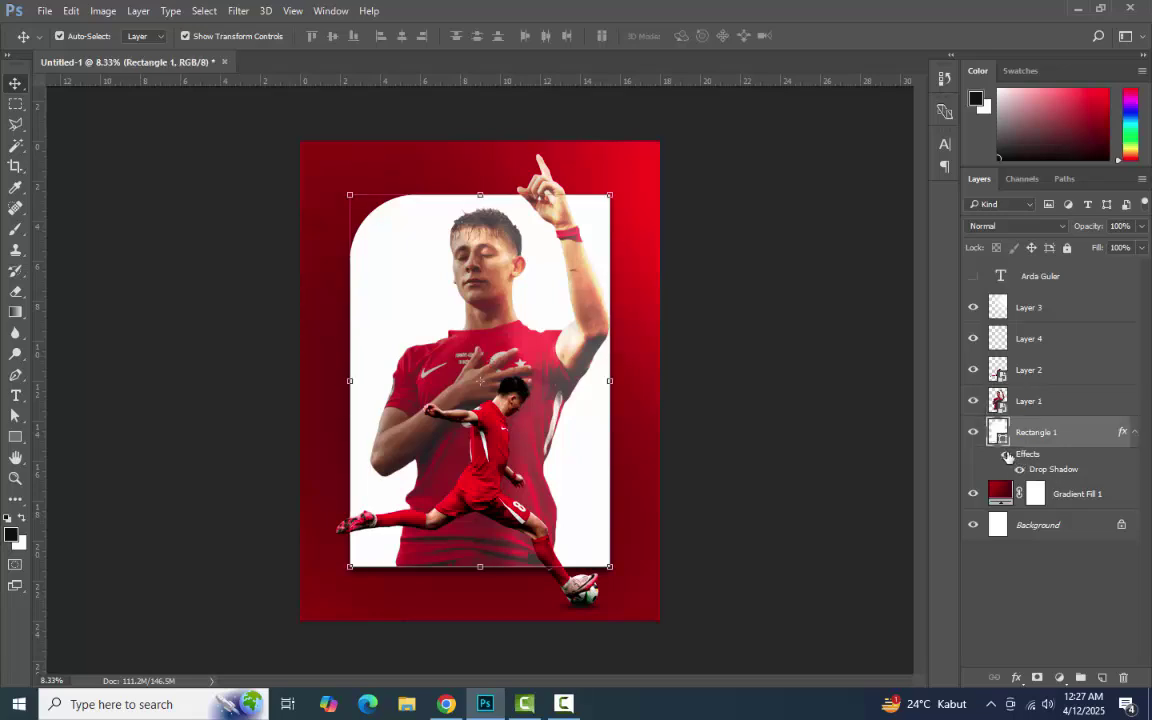
right_click(1059, 473)
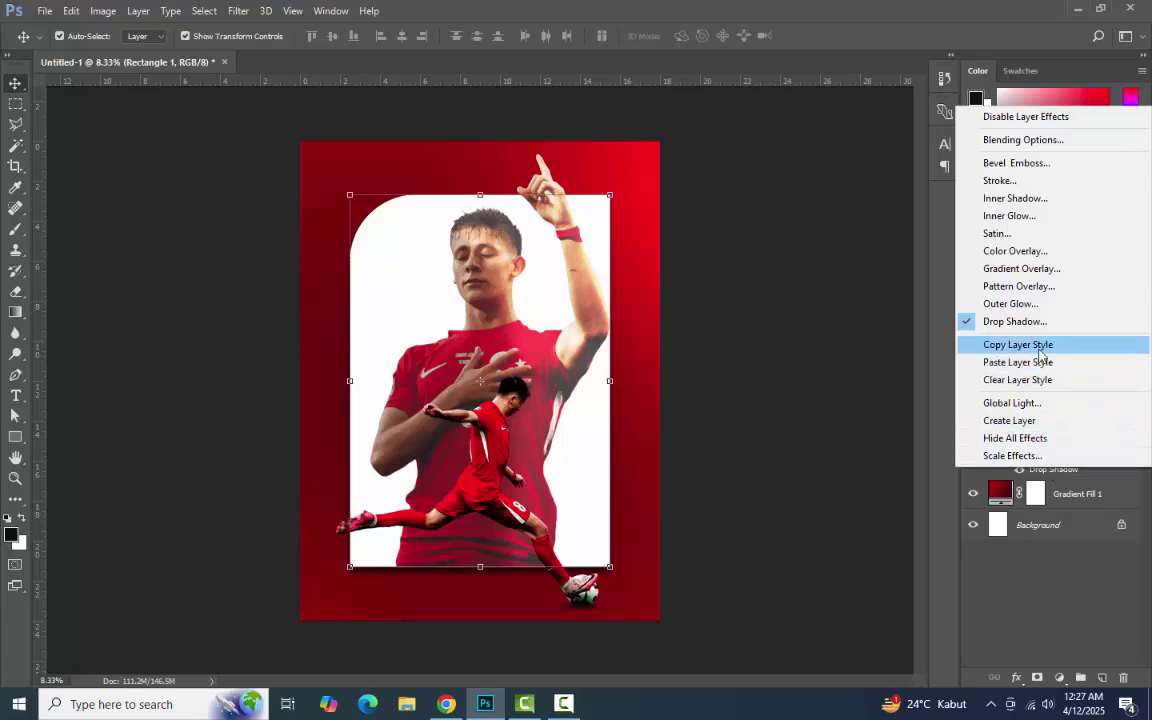
click(1038, 362)
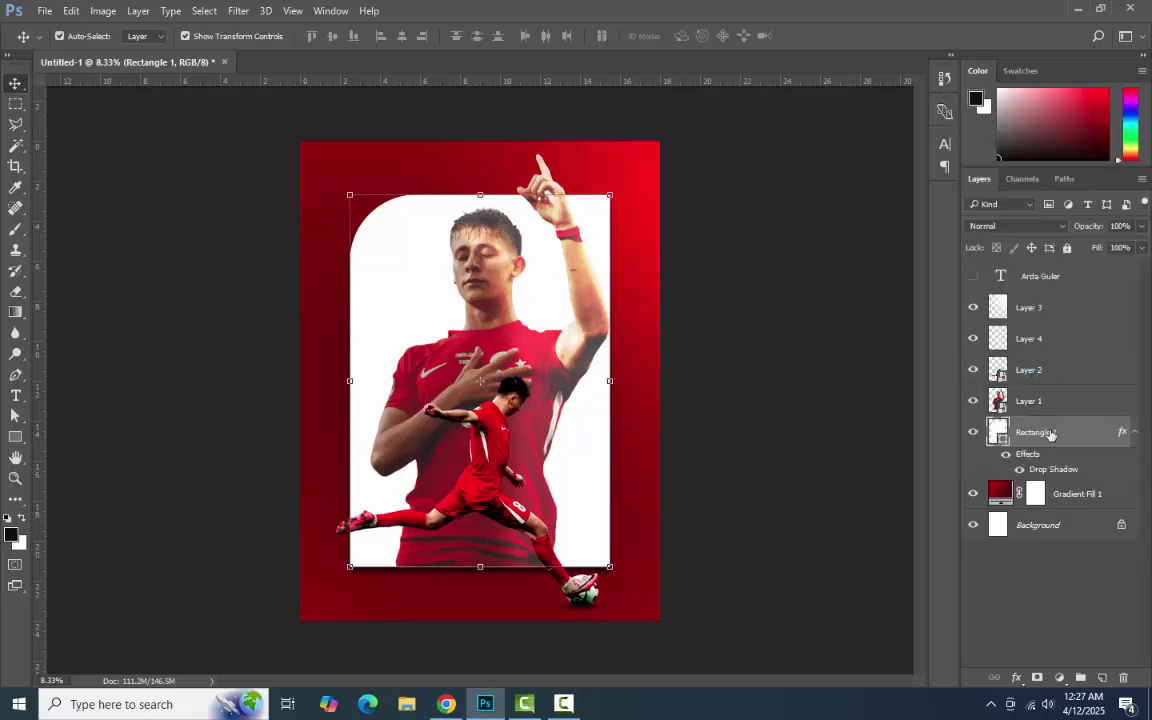
right_click(1050, 470)
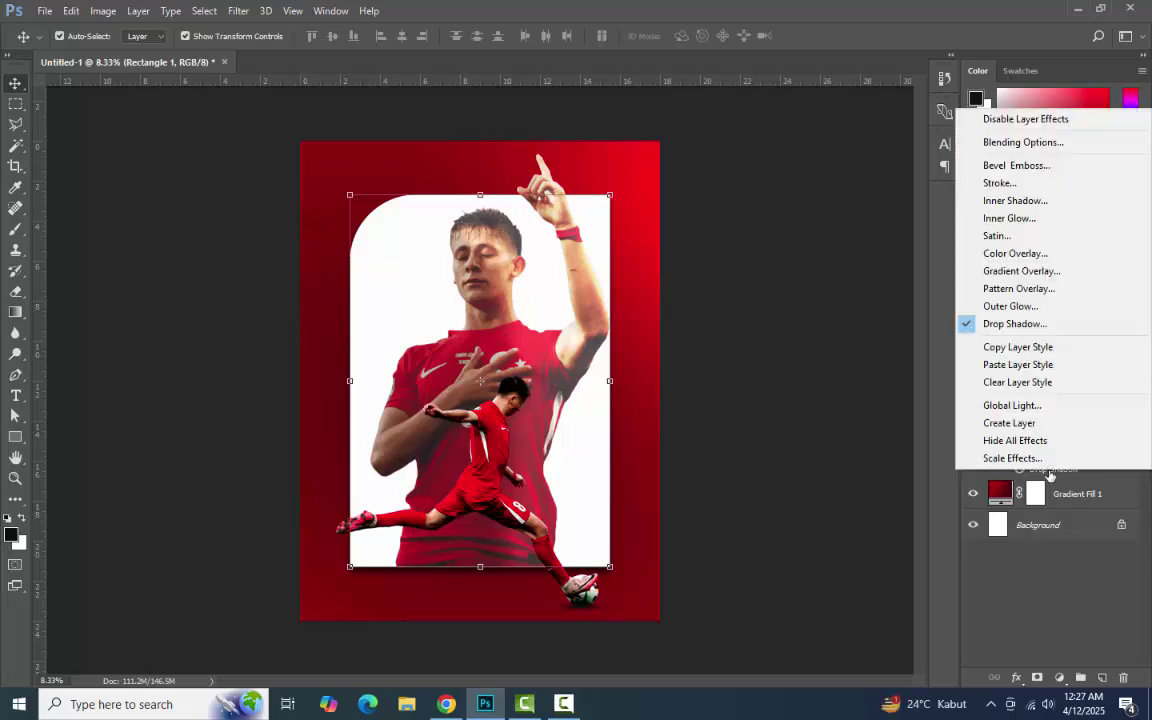
click(1020, 364)
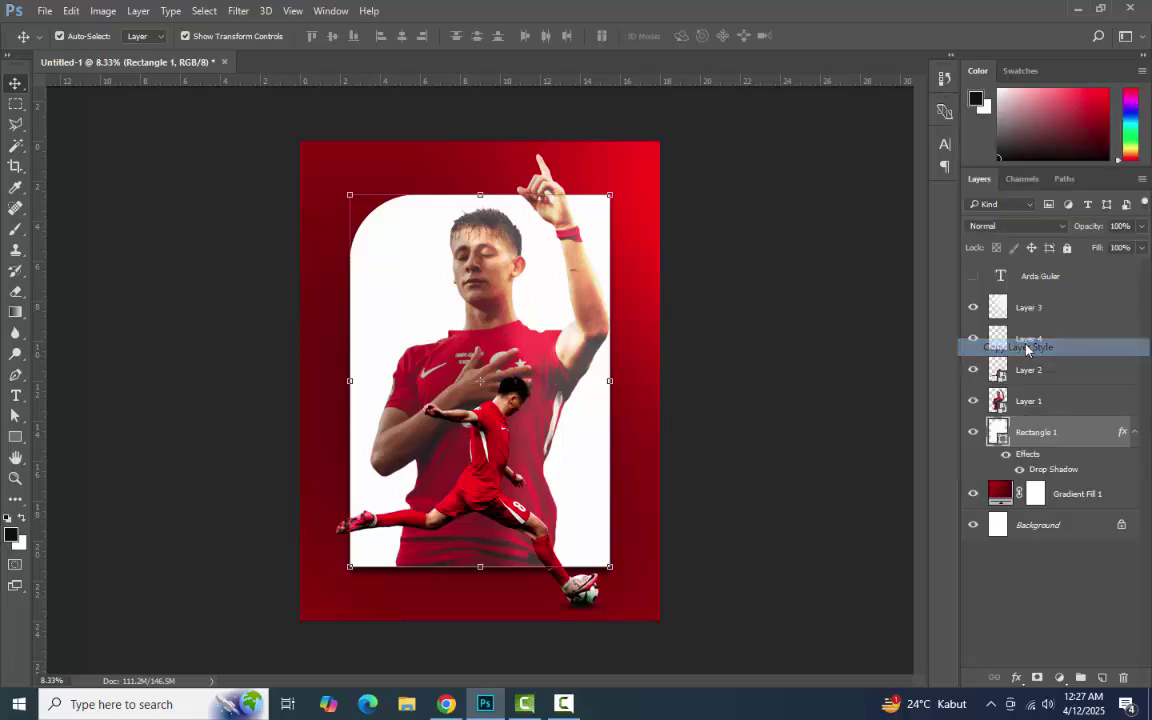
right_click(1063, 476)
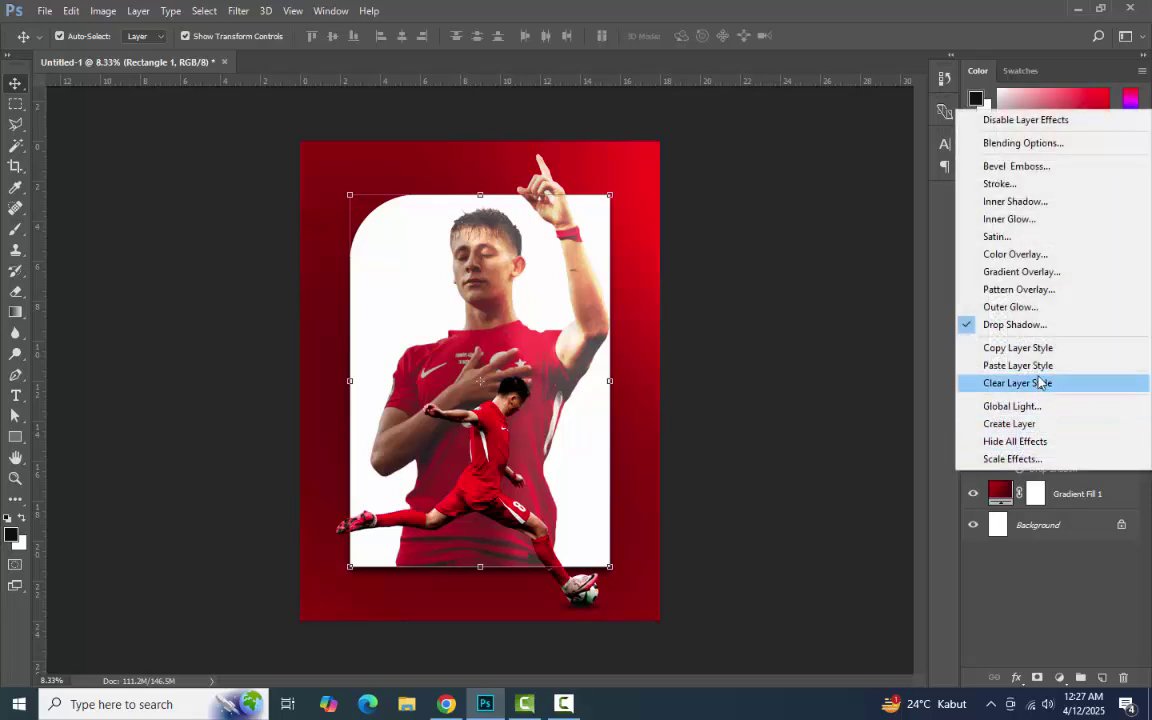
click(1036, 366)
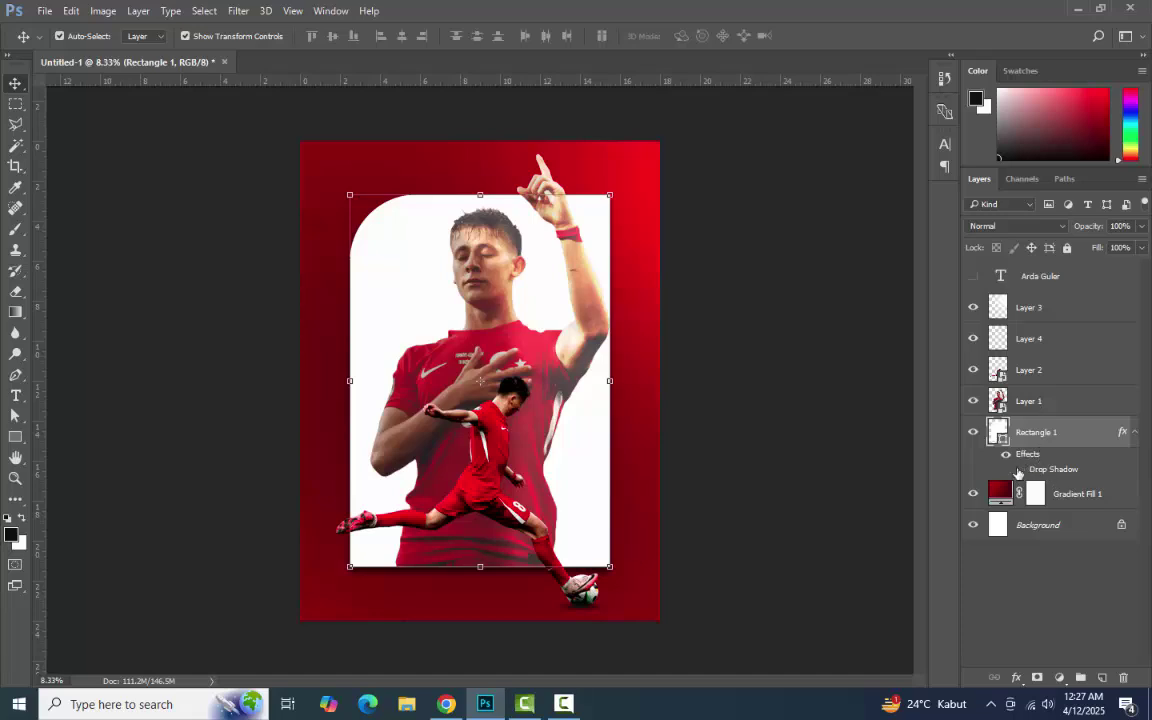
Compare the frame with its drop shadow hidden and shown.
click(1019, 470)
click(1019, 470)
click(1019, 470)
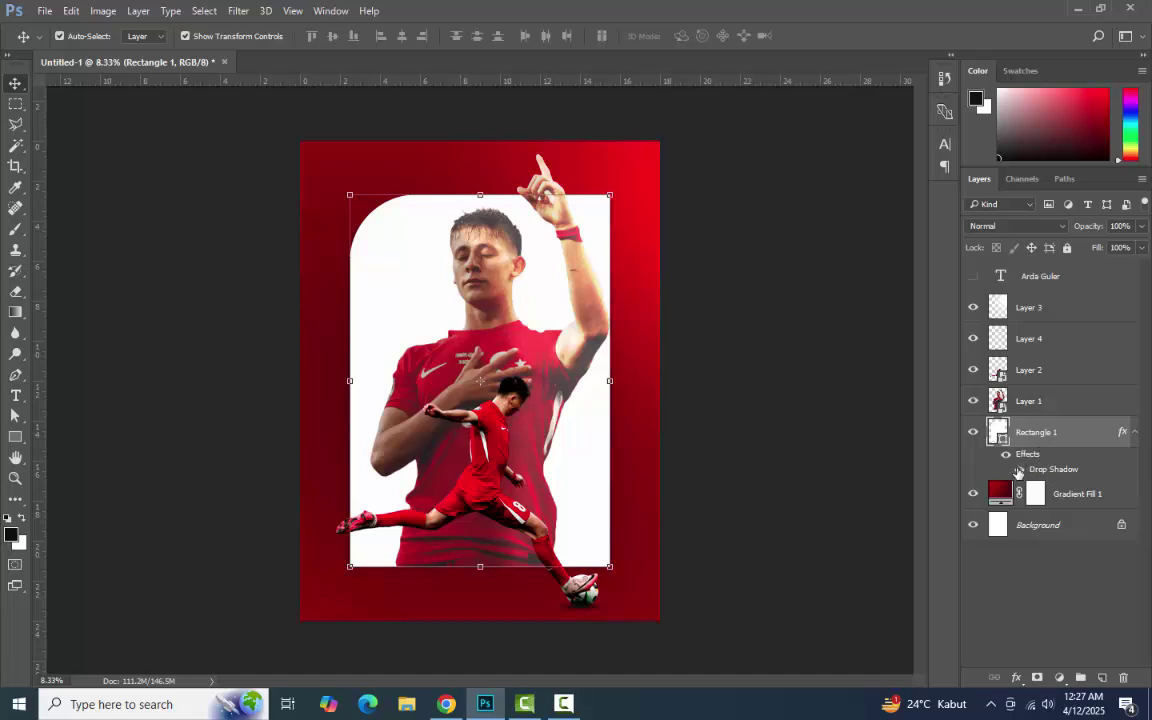
Convert Rectangle 1's drop shadow effect into its own layer and select that shadow layer.
right_click(1070, 472)
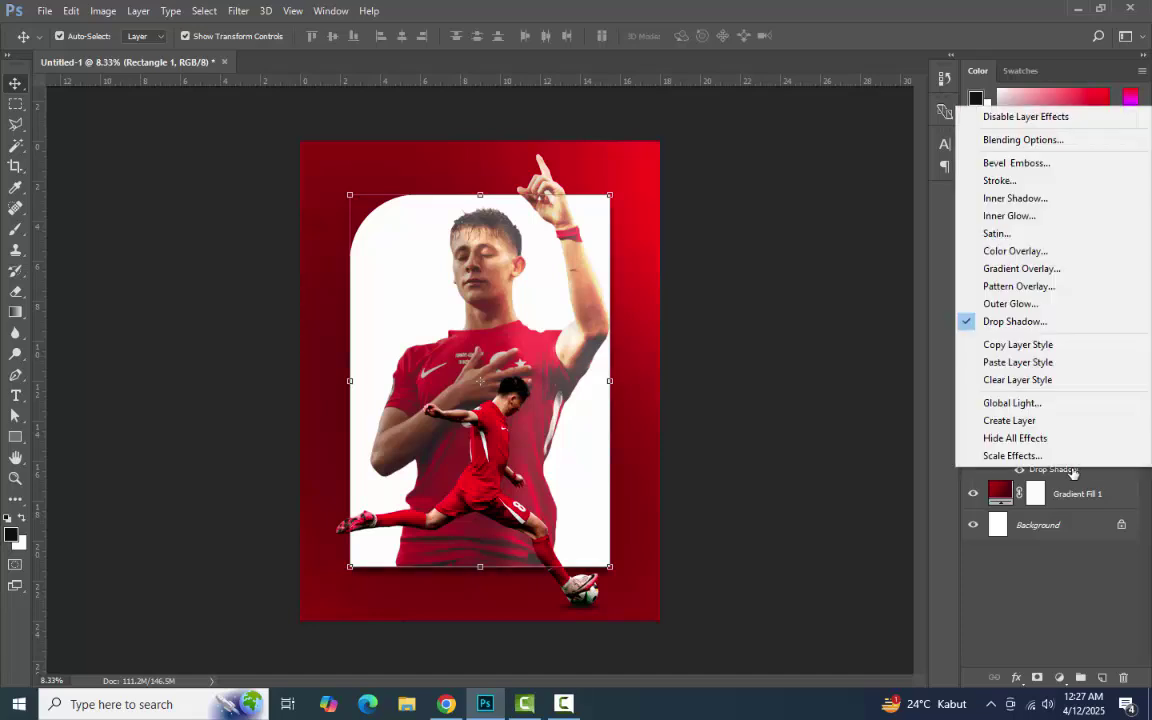
click(1012, 420)
click(514, 273)
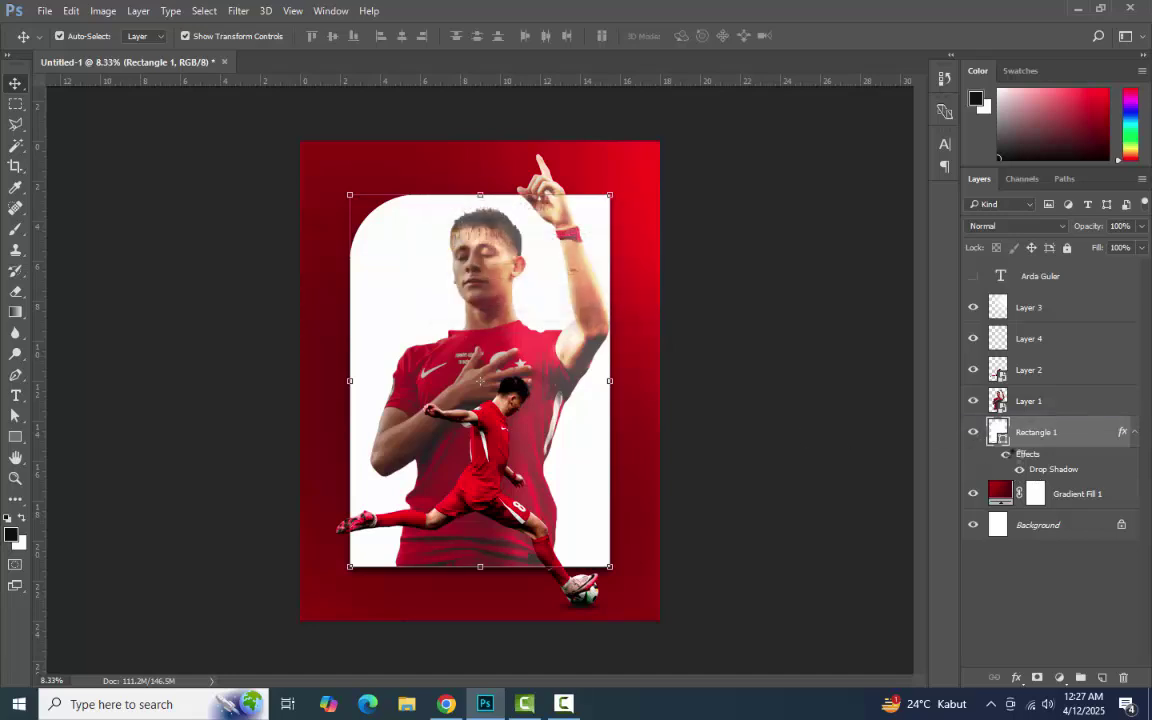
click(1033, 463)
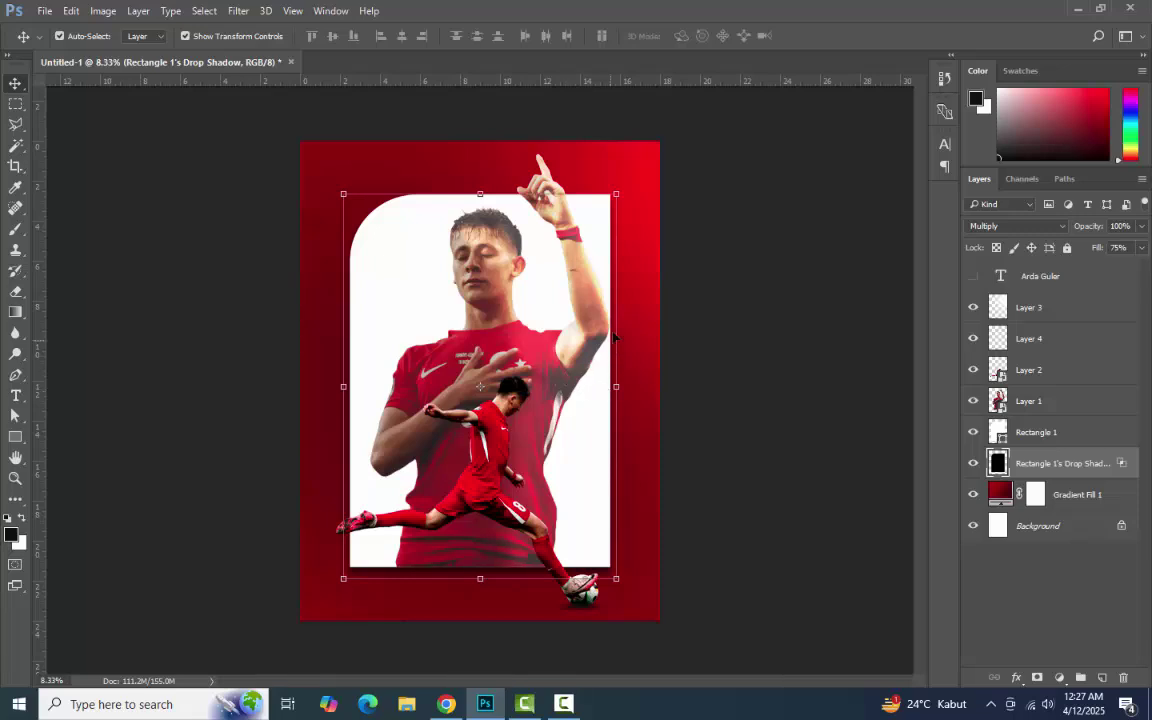
Free-transform the separated shadow layer and move it straight down 70 px, to a Y position of 3753 px.
key(ctrl+t)
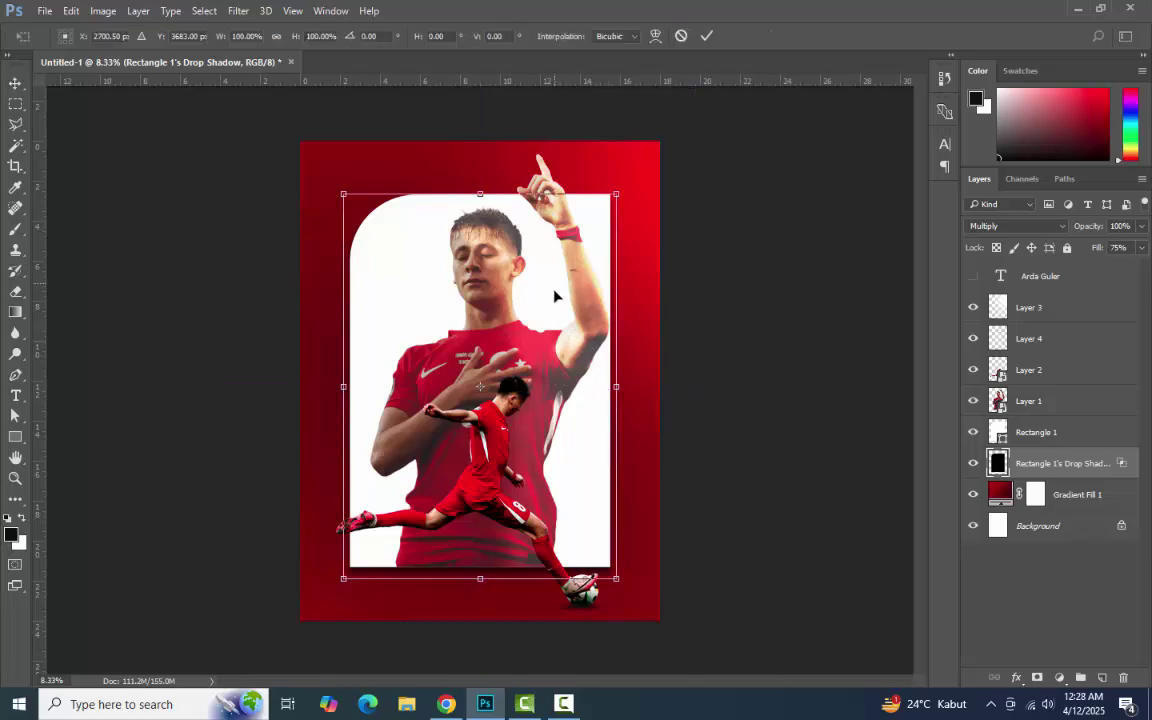
key(shift+Down)
key(shift+Down)
key(shift+Down)
key(shift+Down)
key(shift+Down)
key(shift+Down)
key(shift+Down)
key(shift+Down)
key(shift+Down)
key(shift+Down)
key(shift+Down)
key(shift+Down)
key(shift+Down)
key(shift+Down)
key(shift+Down)
key(shift+Down)
key(shift+Down)
key(shift+Down)
key(shift+Down)
key(shift+Down)
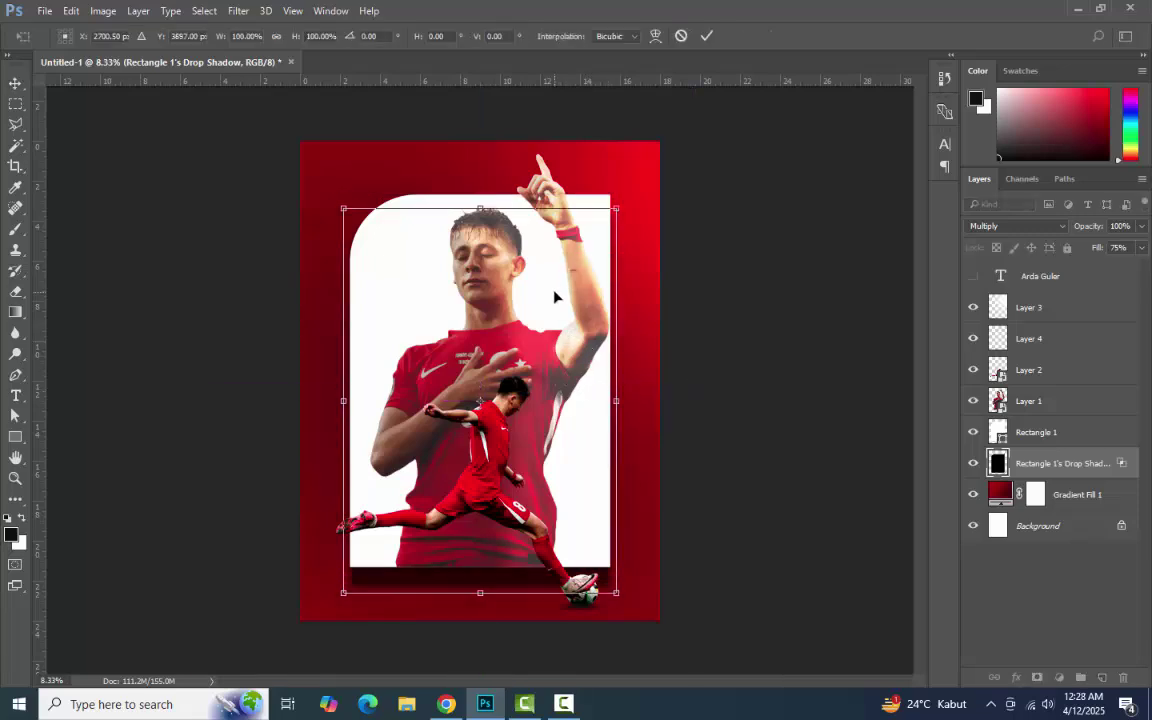
key(Up)
key(Up)
key(Up)
key(Up)
key(Up)
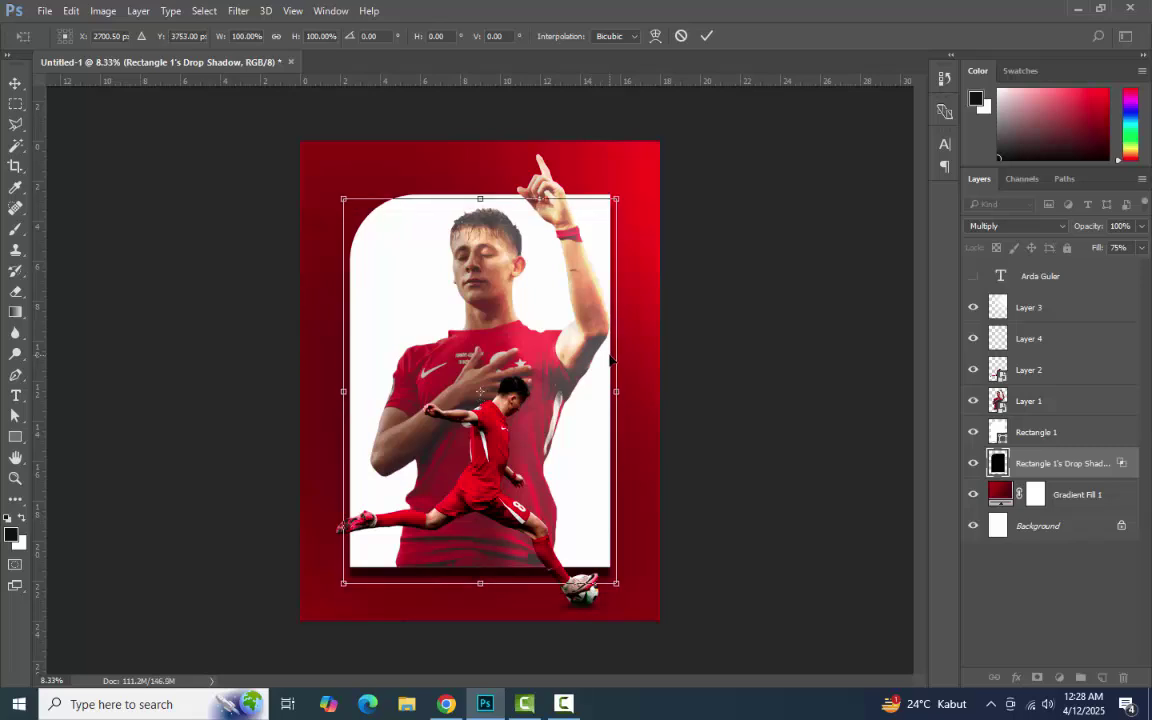
Warp the shadow with the Arc Lower style at about -7.9% bend, curving its lower edge upward, then commit and deselect.
right_click(582, 428)
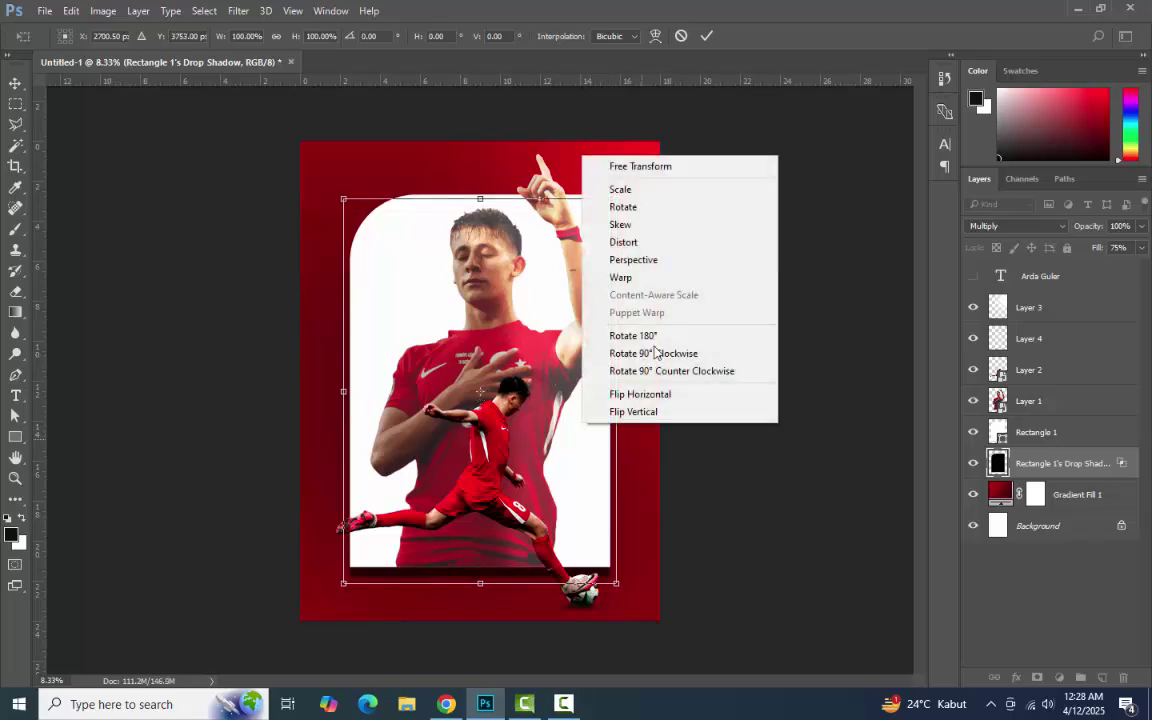
click(632, 279)
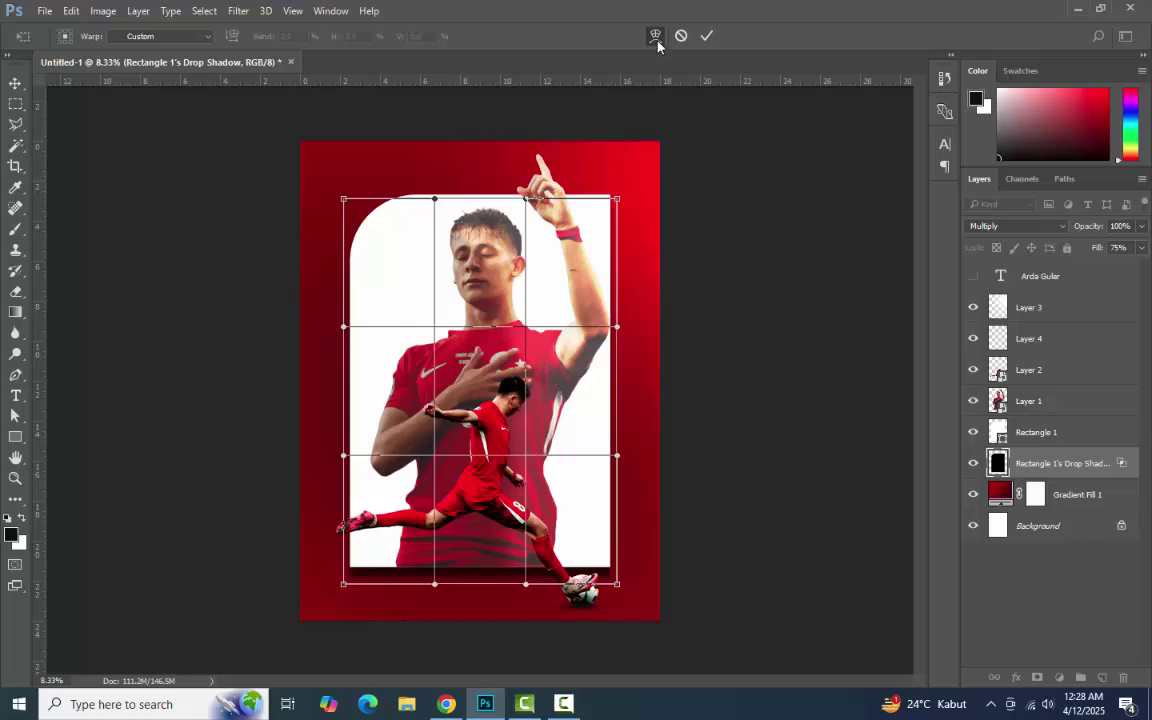
click(174, 40)
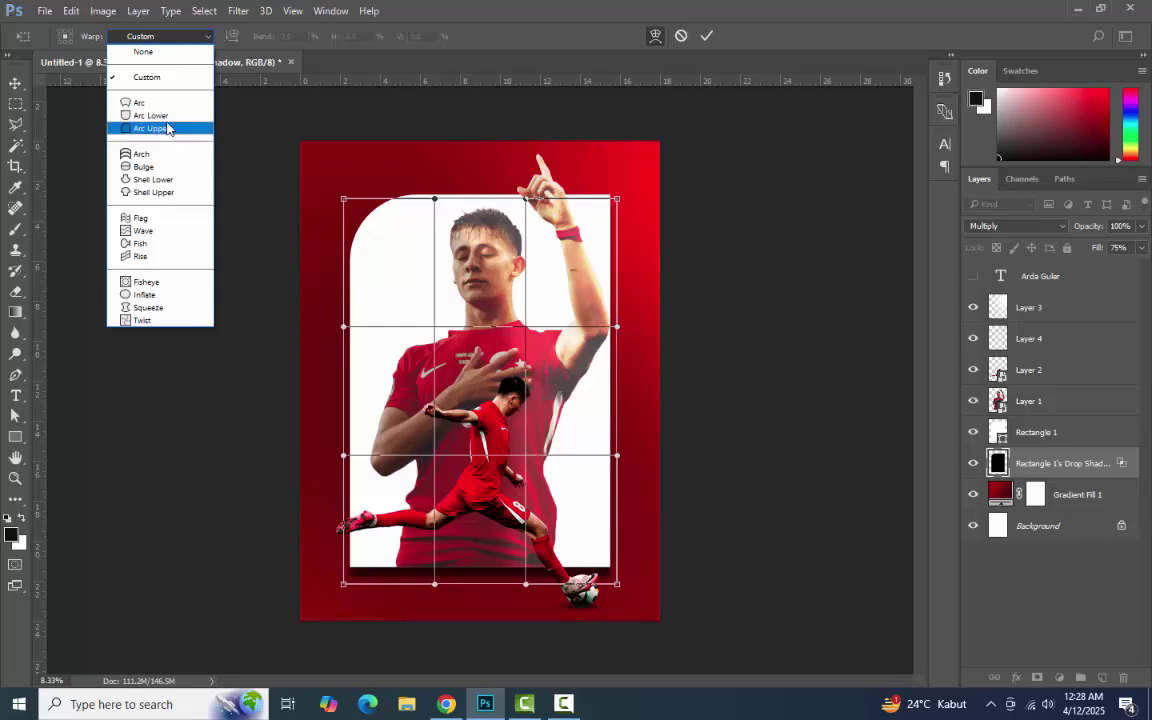
key(Escape)
key(Down)
key(Down)
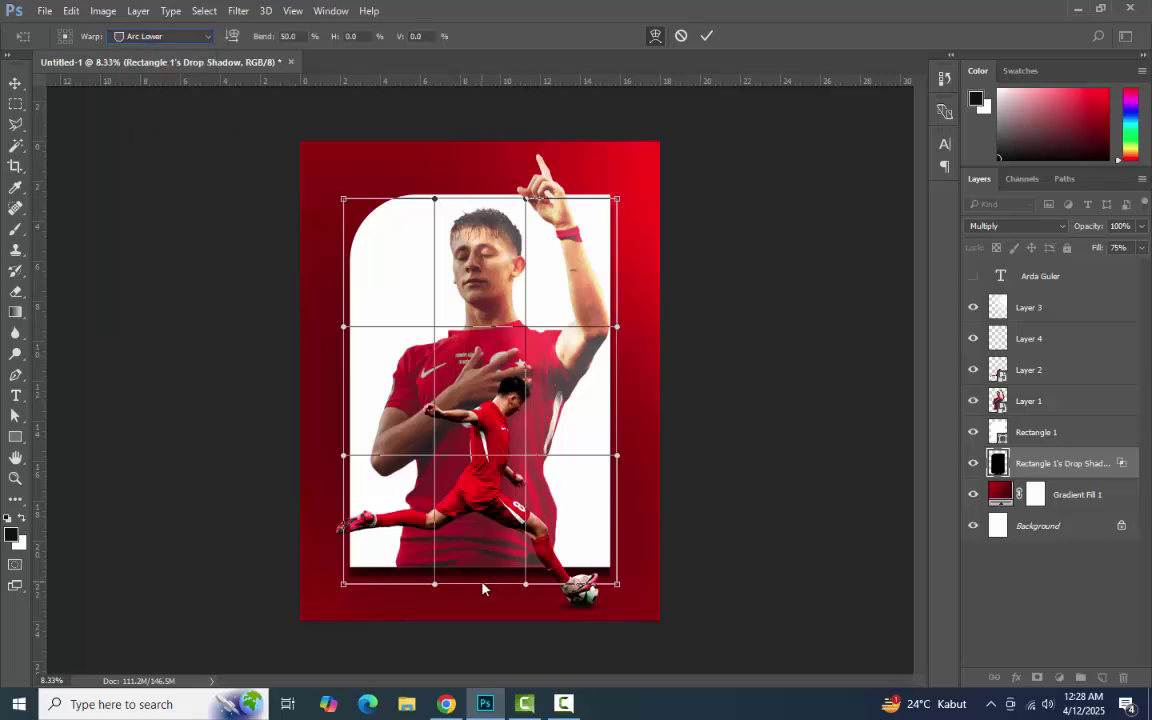
drag(478, 636, 478, 577)
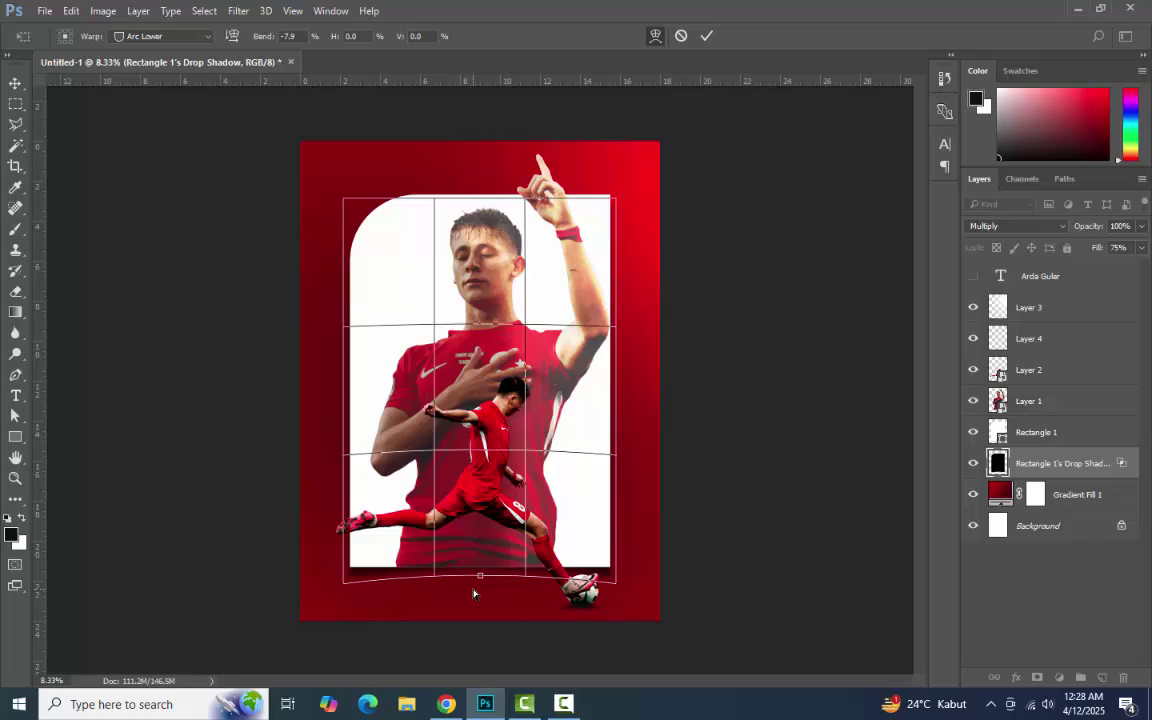
click(706, 35)
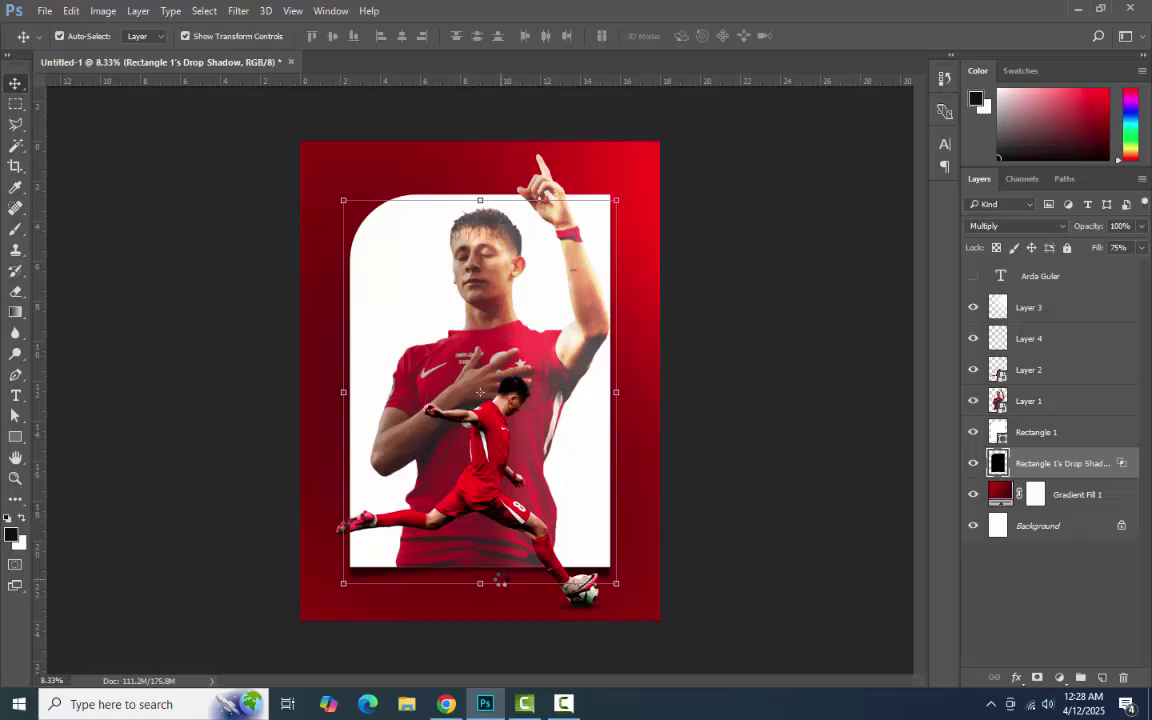
click(742, 455)
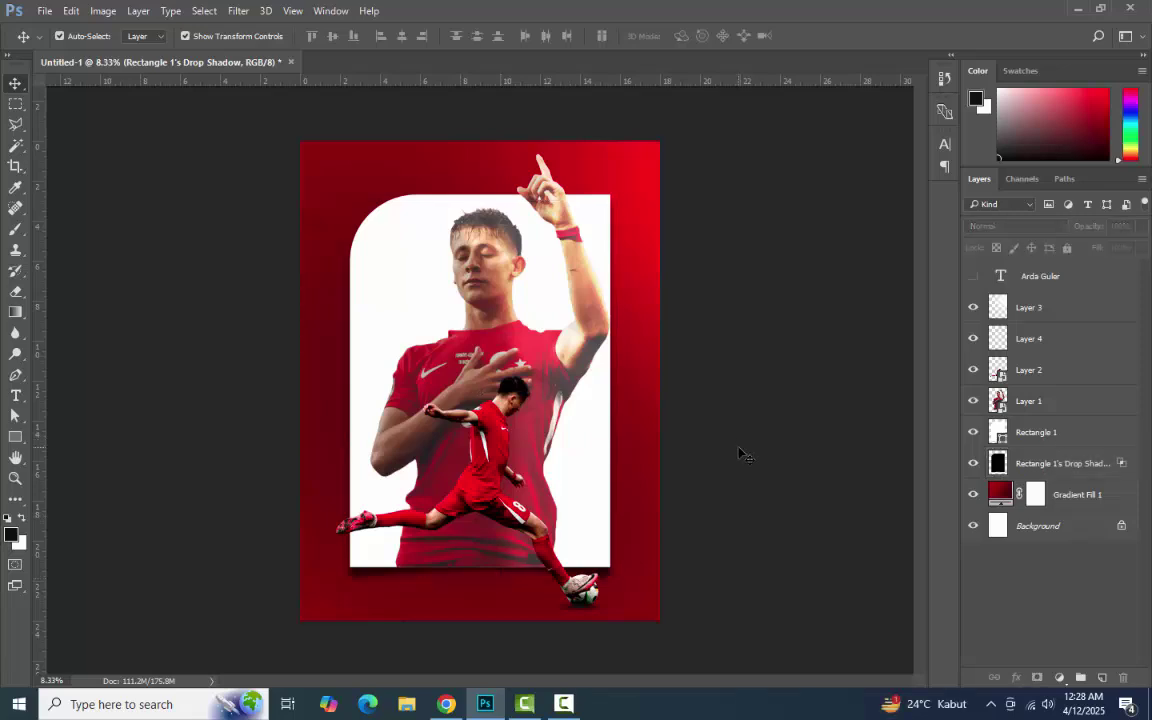
Lower the opacity of Rectangle 1's separated drop shadow layer to 48%, then deselect it.
click(1047, 468)
click(1141, 226)
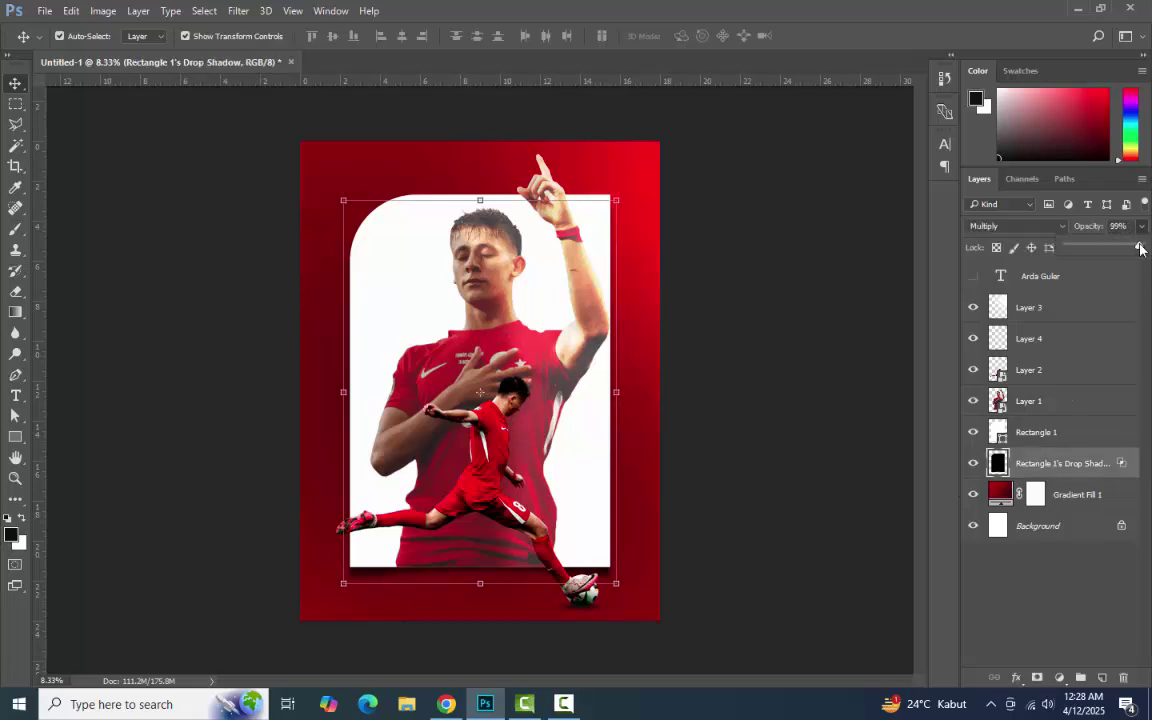
drag(1140, 249, 1100, 247)
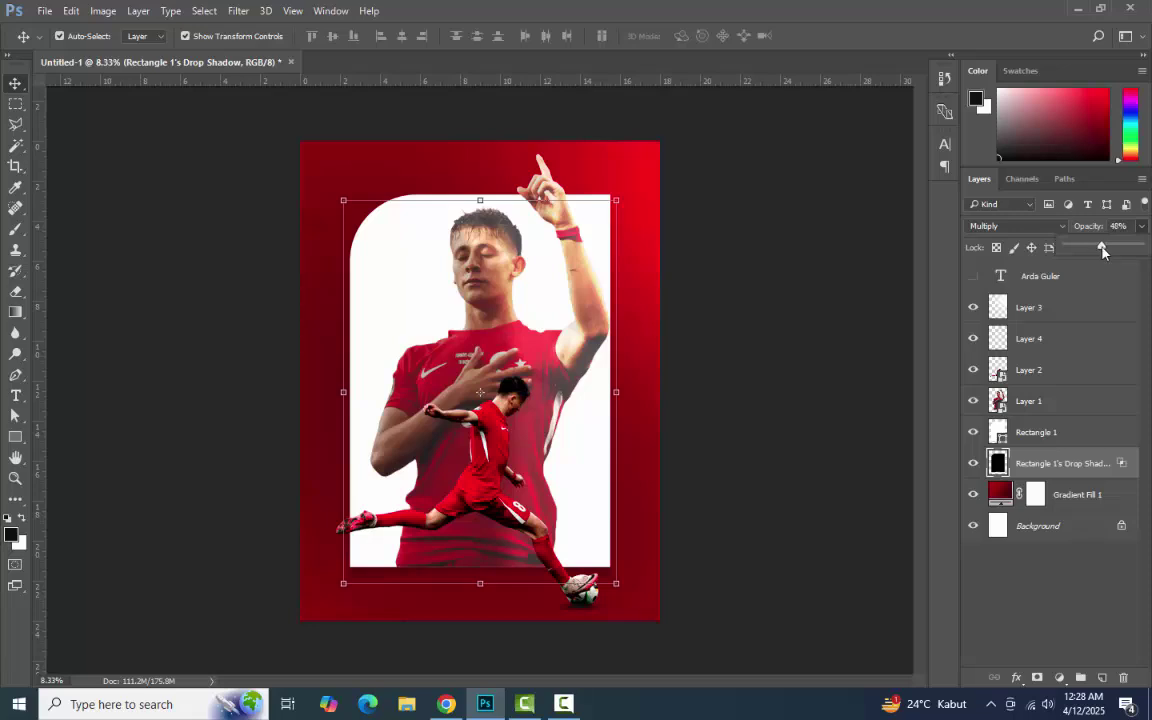
click(810, 493)
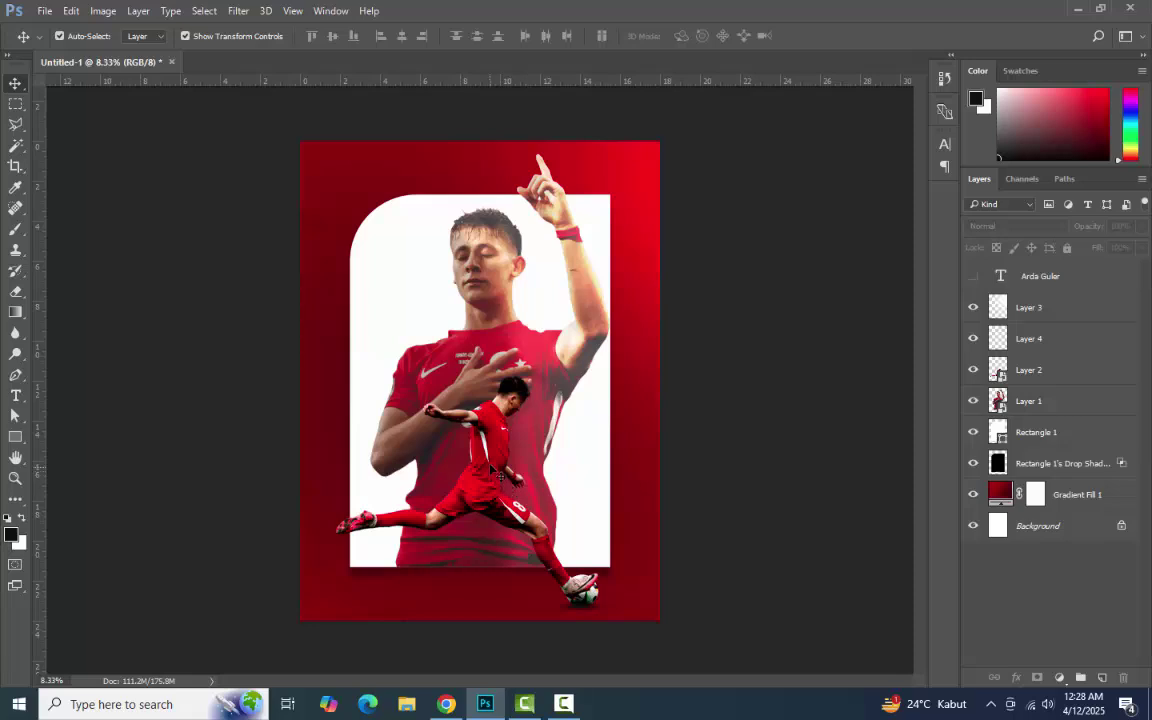
Show the Arda Guler text layer and recolor its text to a dark red sampled from the poster's background gradient.
click(973, 275)
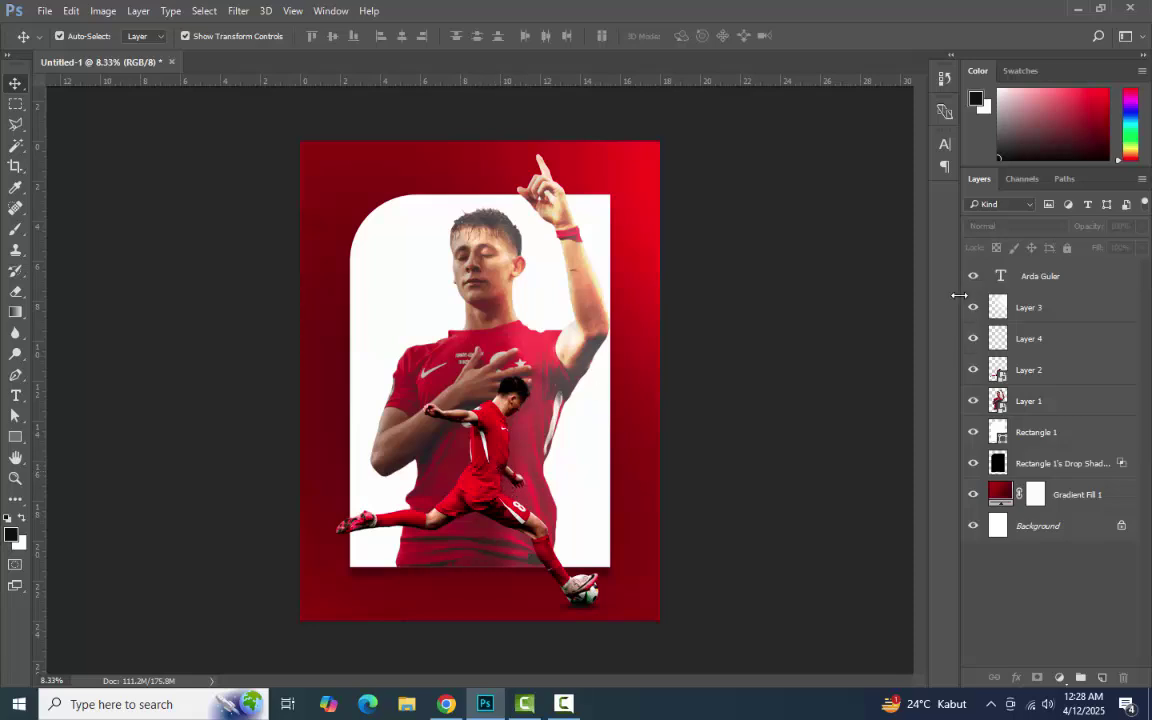
click(1040, 275)
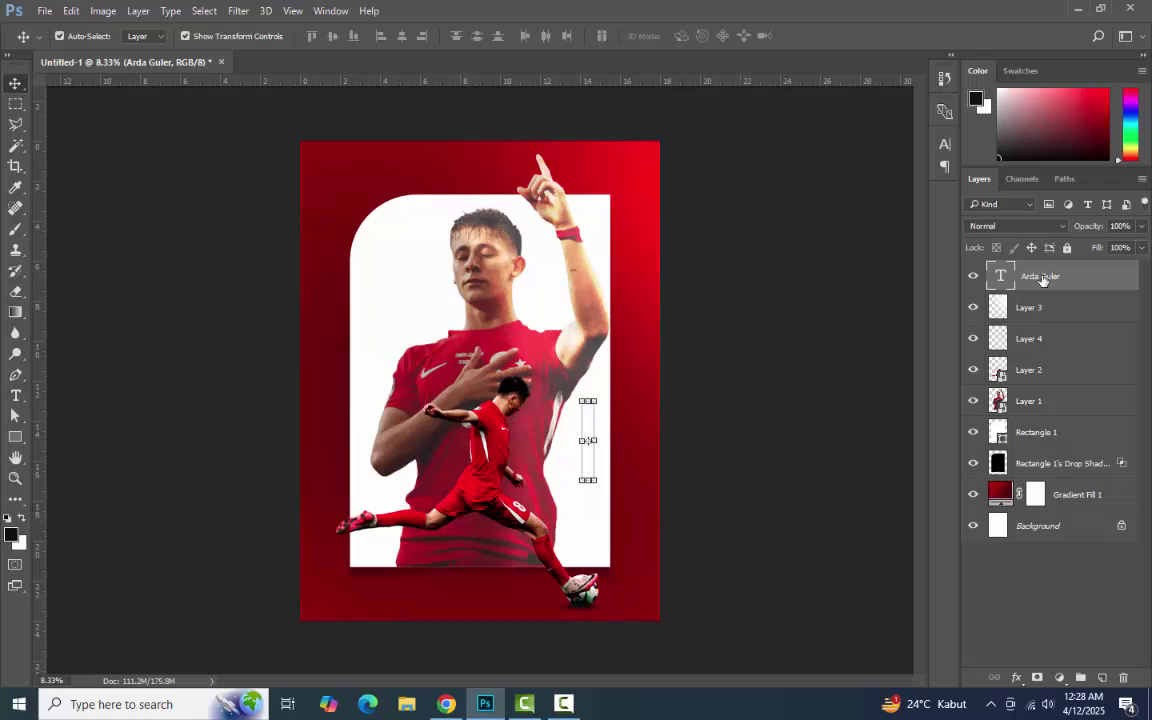
double_click(588, 440)
click(558, 36)
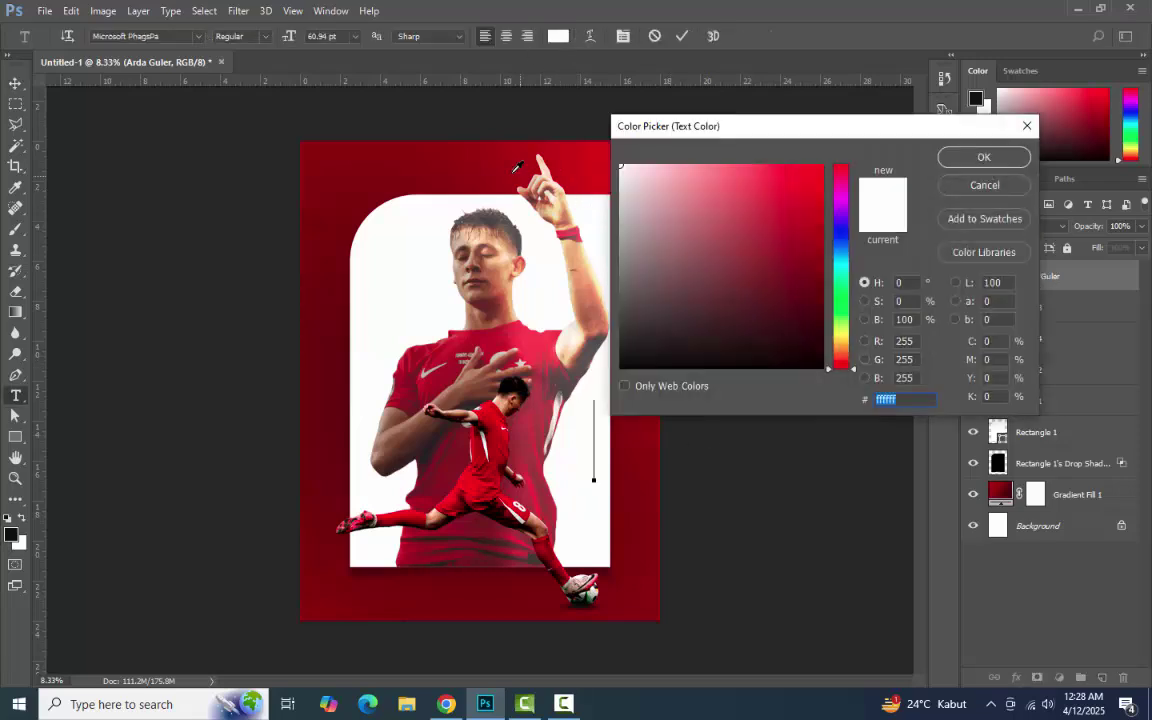
click(427, 150)
click(984, 157)
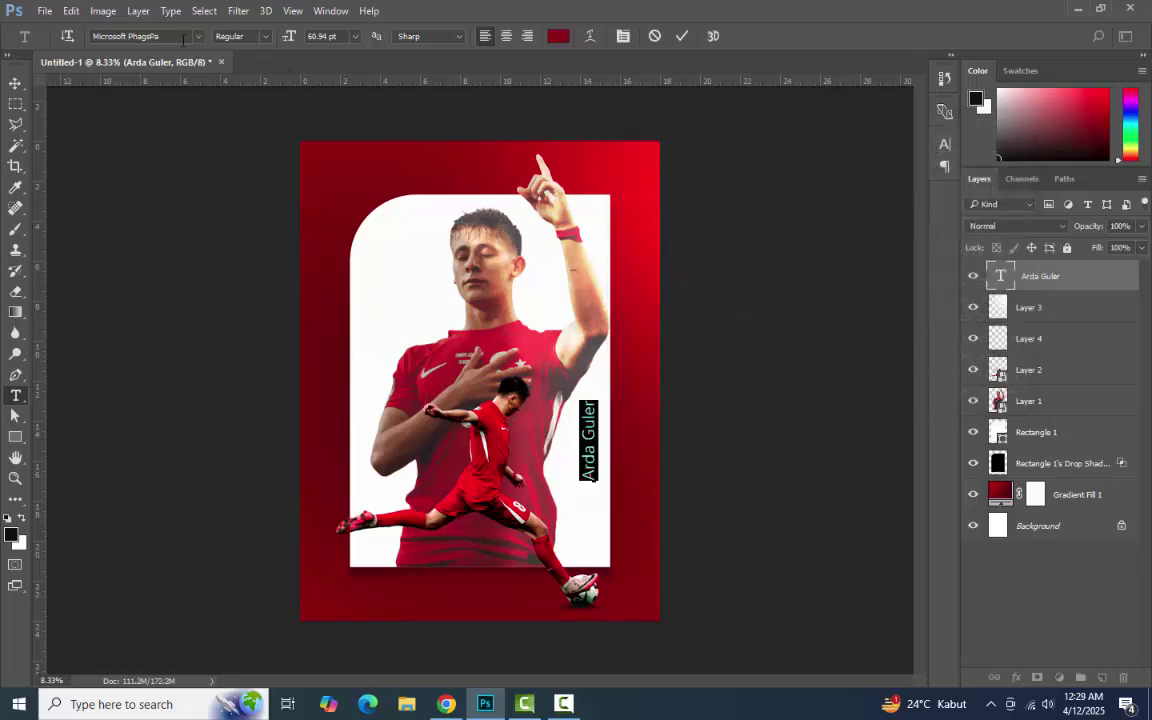
Set the name text's font to Segoe UI Emoji and move the text to the frame's upper-left white area.
click(183, 39)
text(segoe ui)
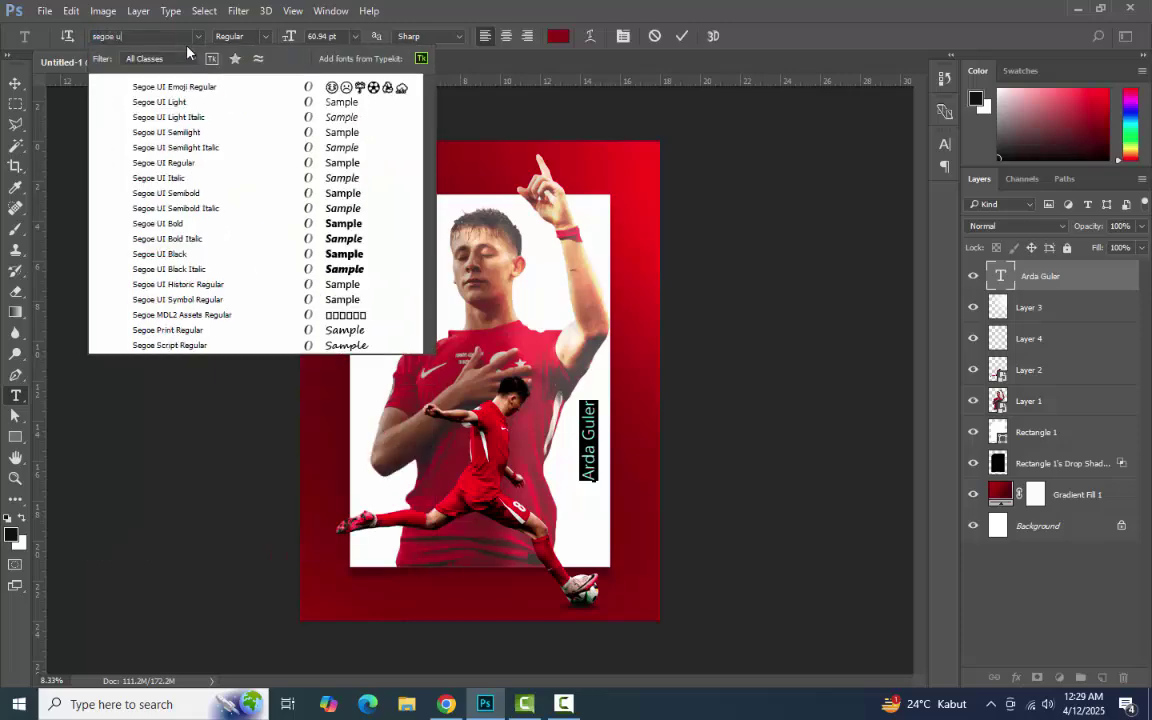
key(Return)
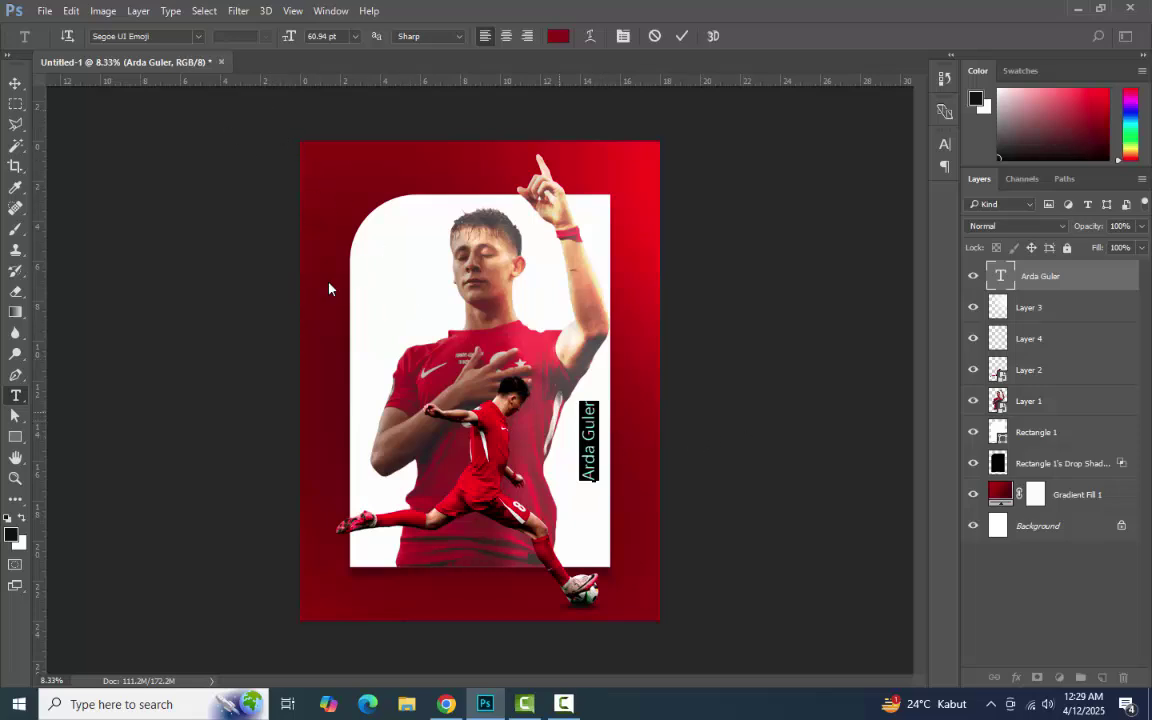
click(15, 83)
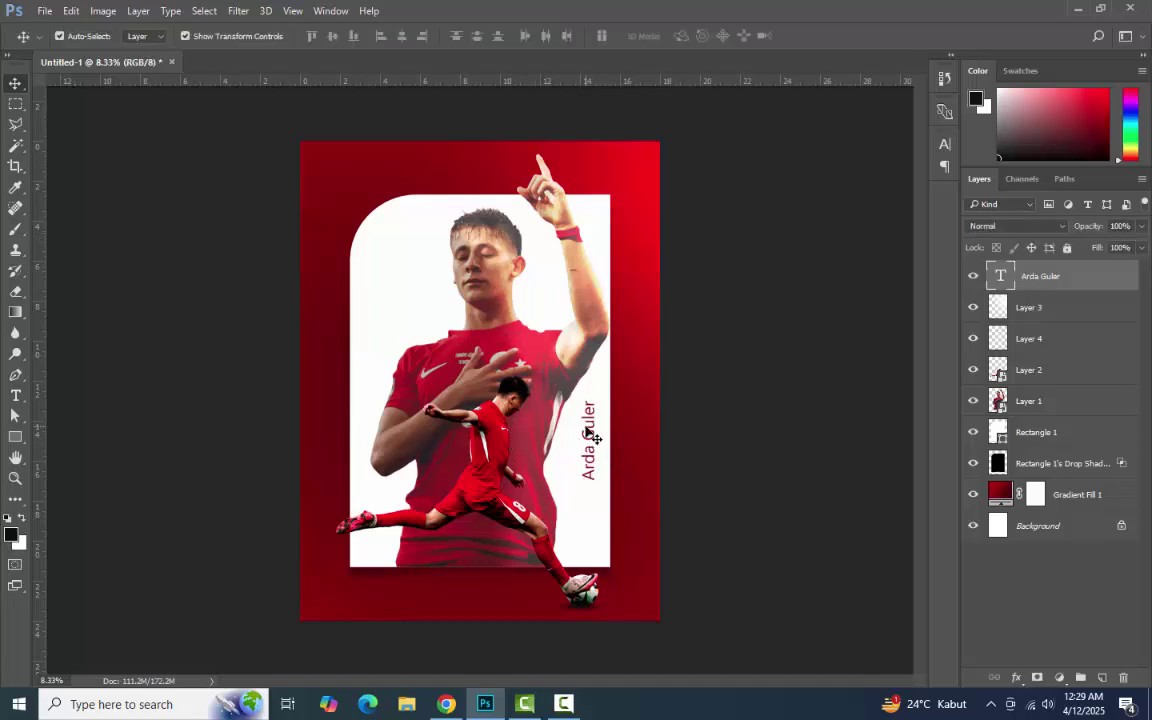
drag(592, 440, 582, 436)
drag(482, 361, 366, 264)
Change the name text's font to Segoe UI in the Black Italic style.
double_click(995, 281)
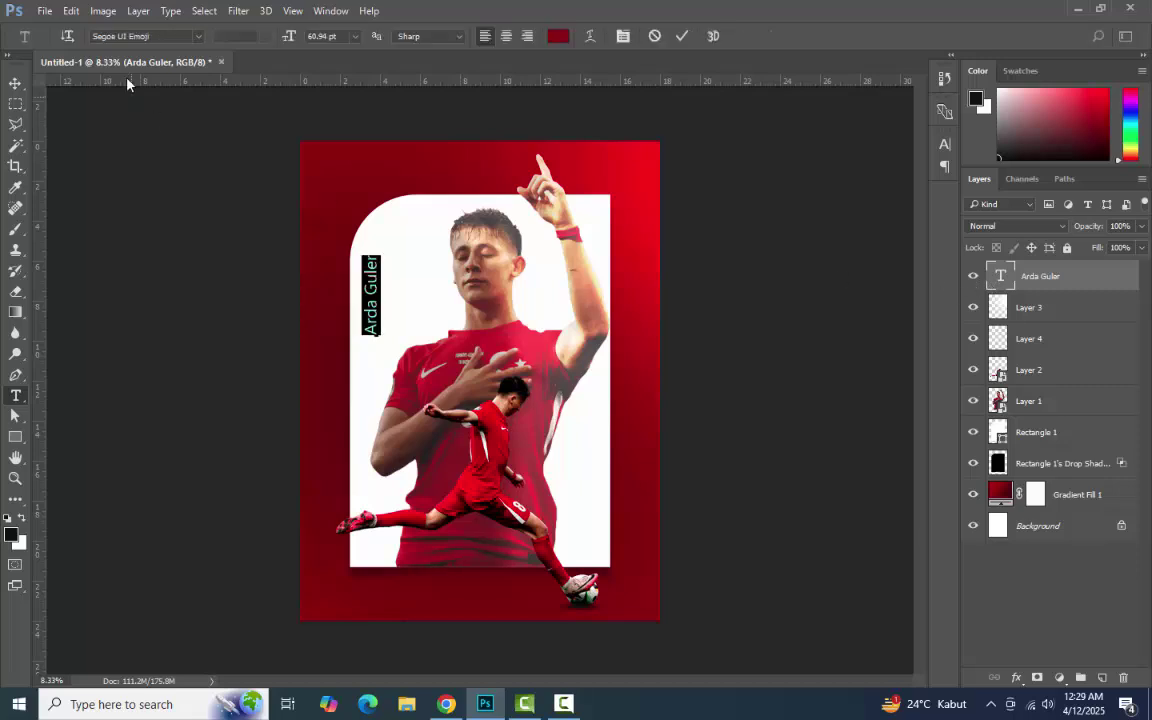
click(182, 31)
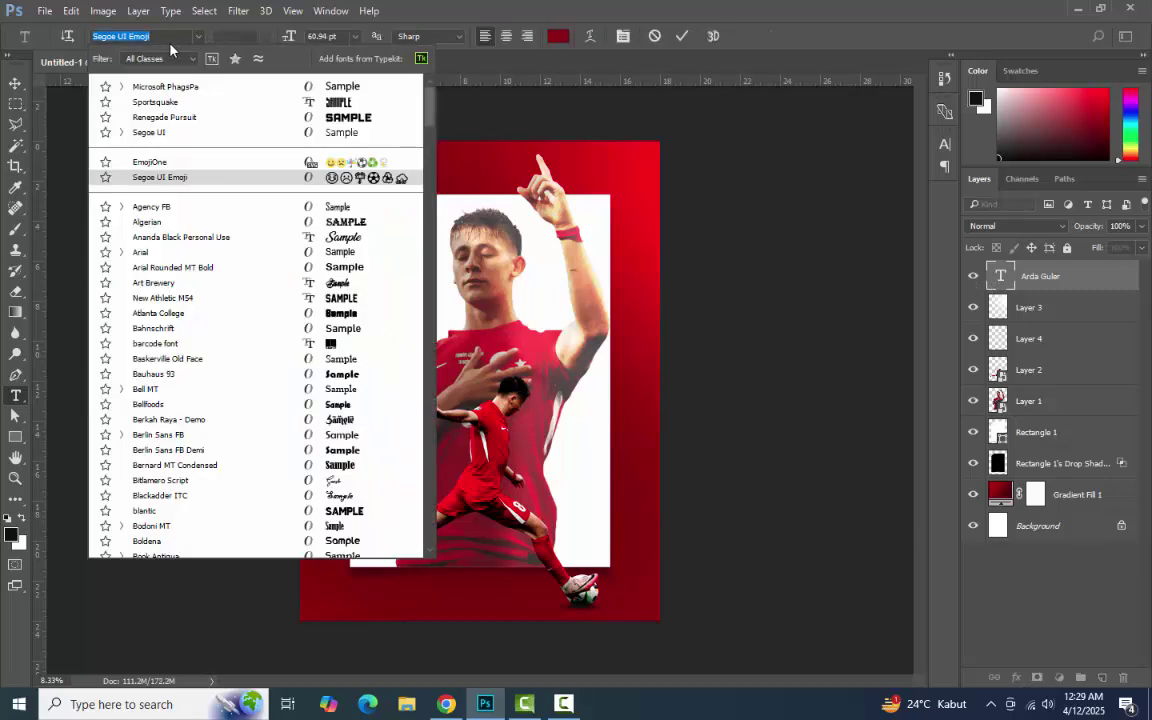
click(160, 132)
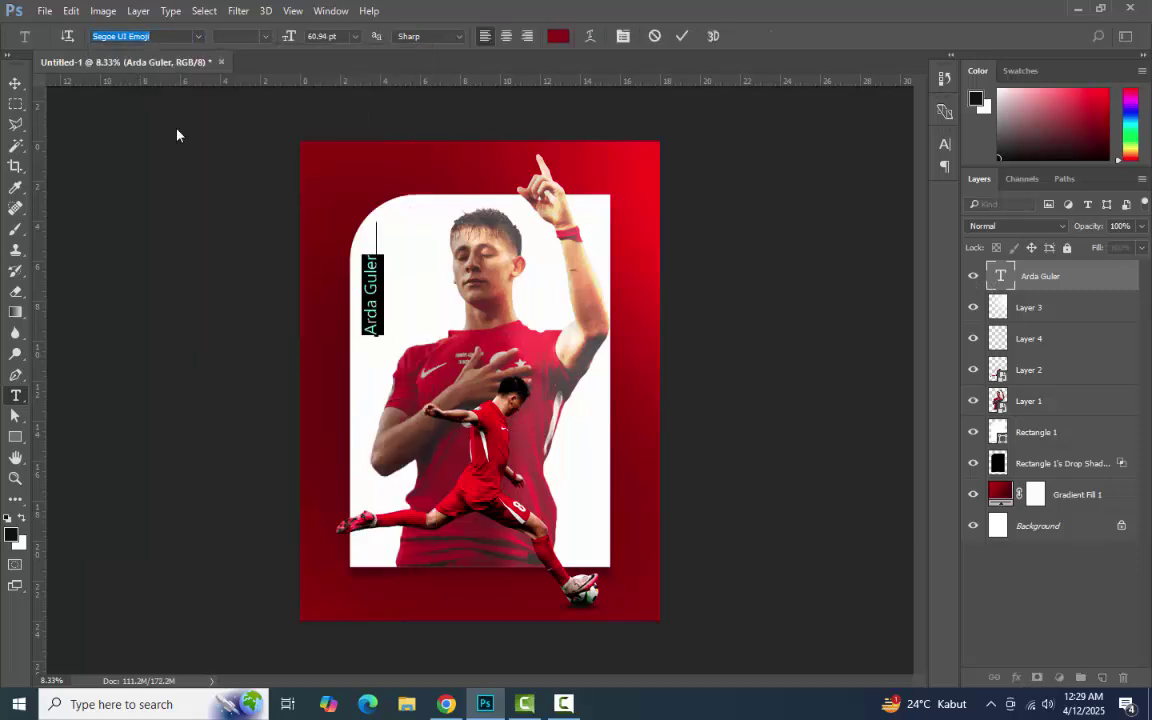
click(240, 36)
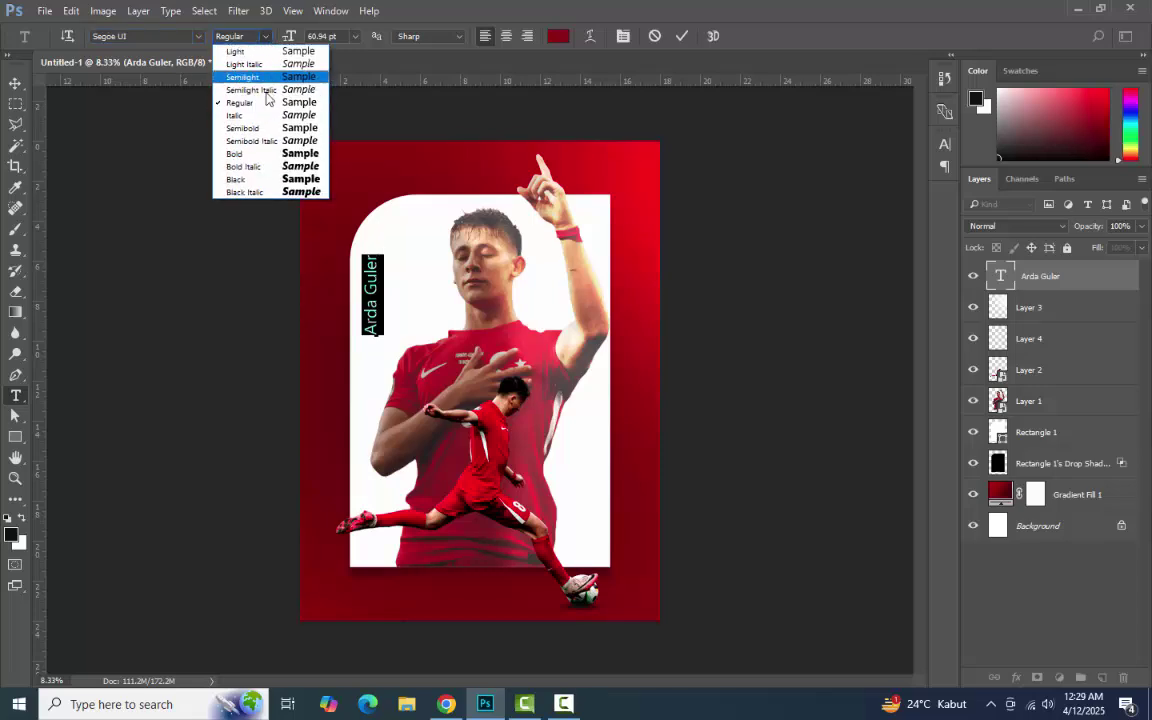
click(258, 191)
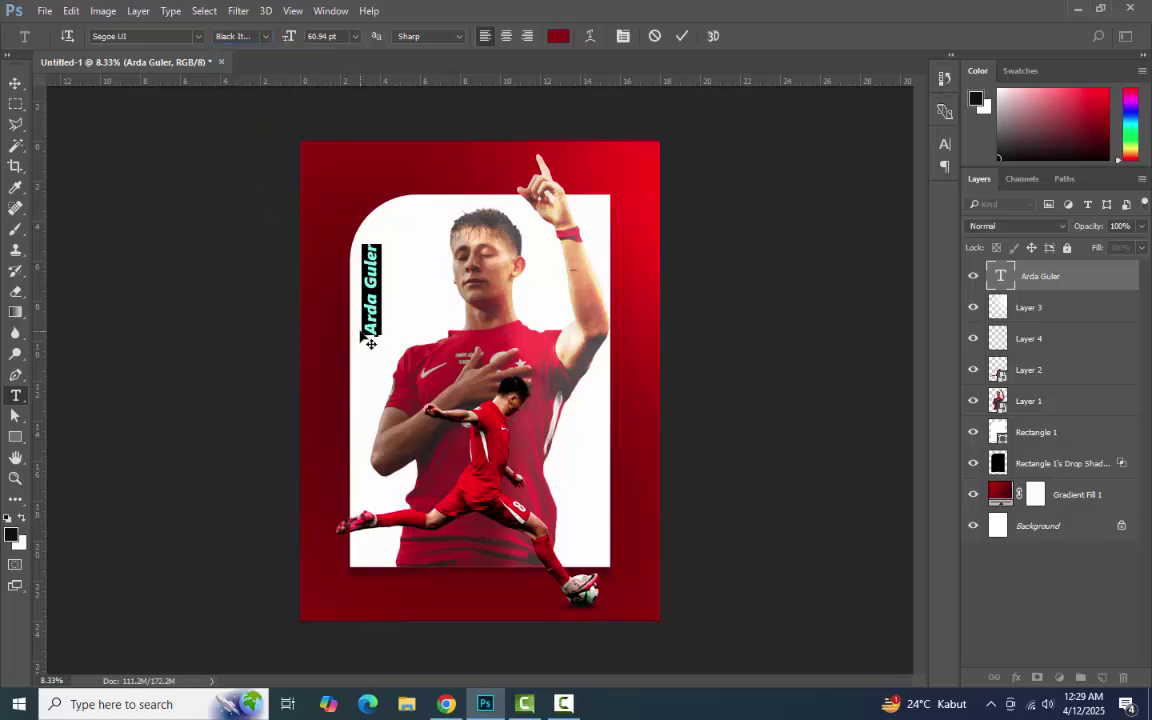
Retype the name in capitals as ARDA GULER, shift it slightly down along the frame's left edge, and deselect it.
text(ARDA G)
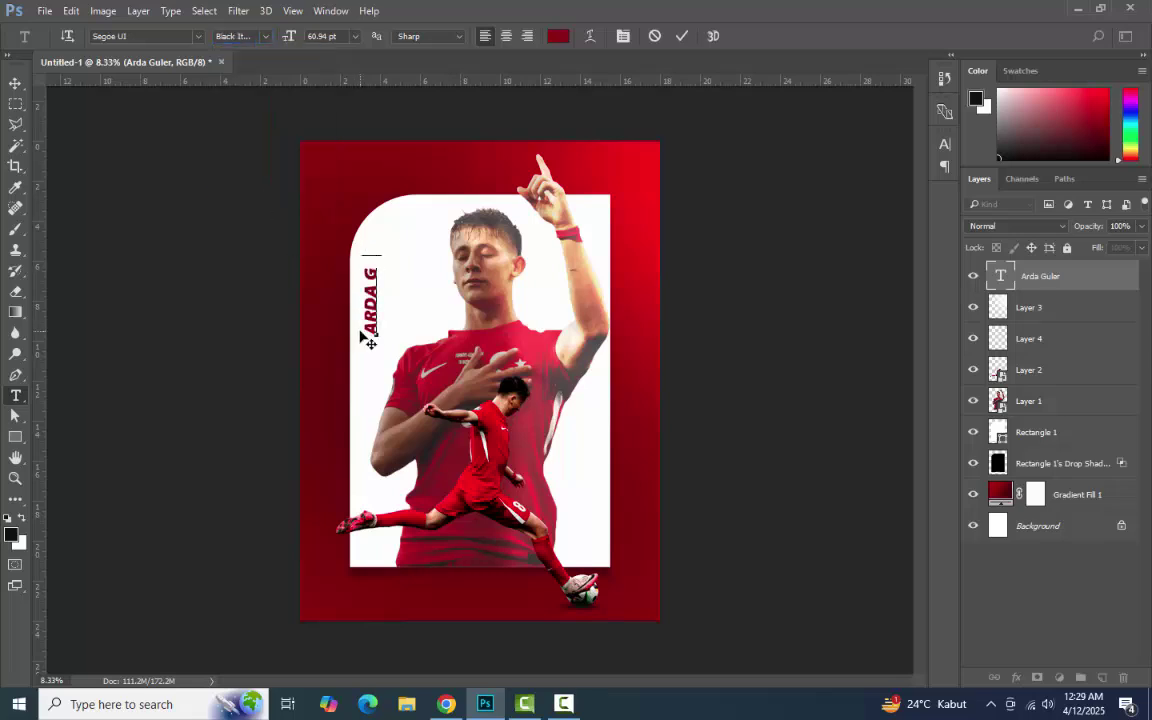
text(ULER)
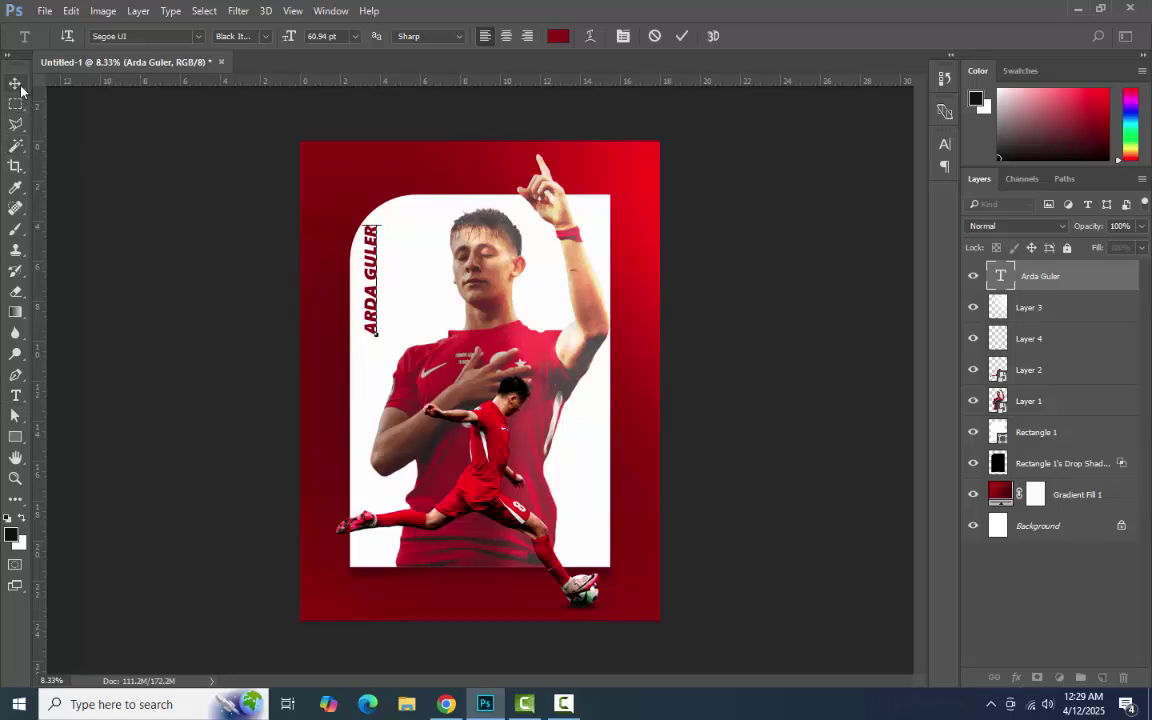
click(16, 84)
mouse_move(369, 277)
mouse_down()
mouse_move(369, 322)
mouse_move(372, 276)
mouse_move(369, 300)
mouse_up()
click(259, 346)
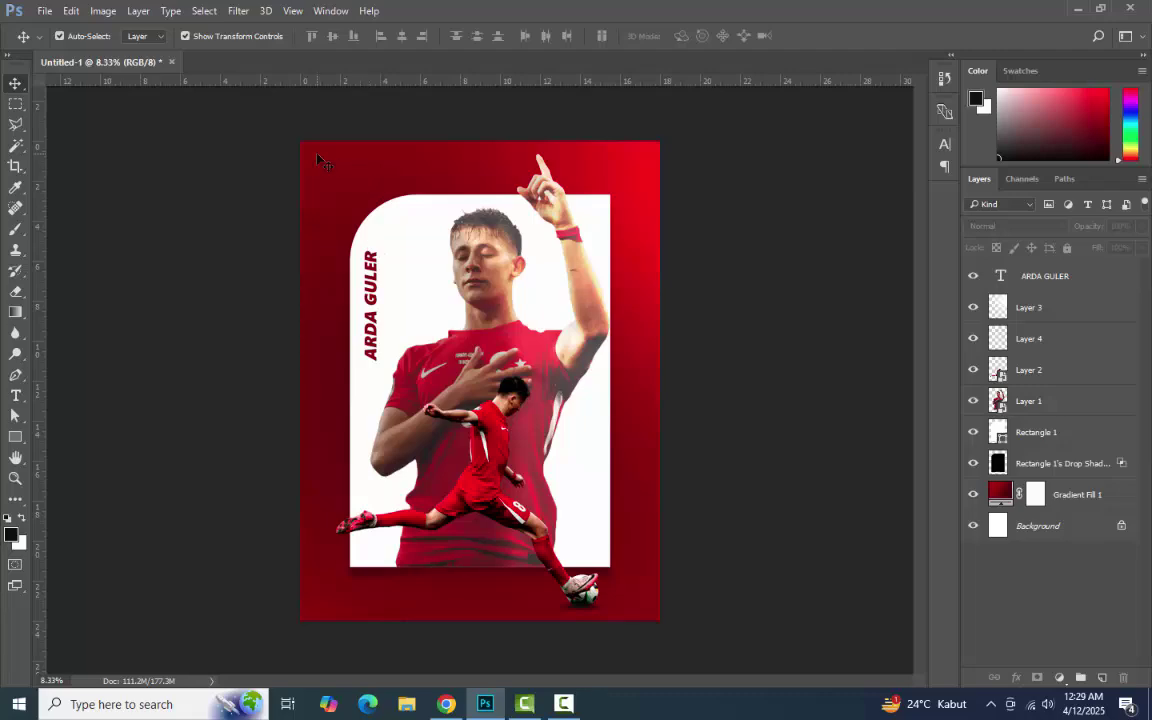
Open the stadium photo 7b524eb64c4479db8d6ce385c3930fc1.jpg from the BACKGROUND folder on drive E.
key(ctrl+o)
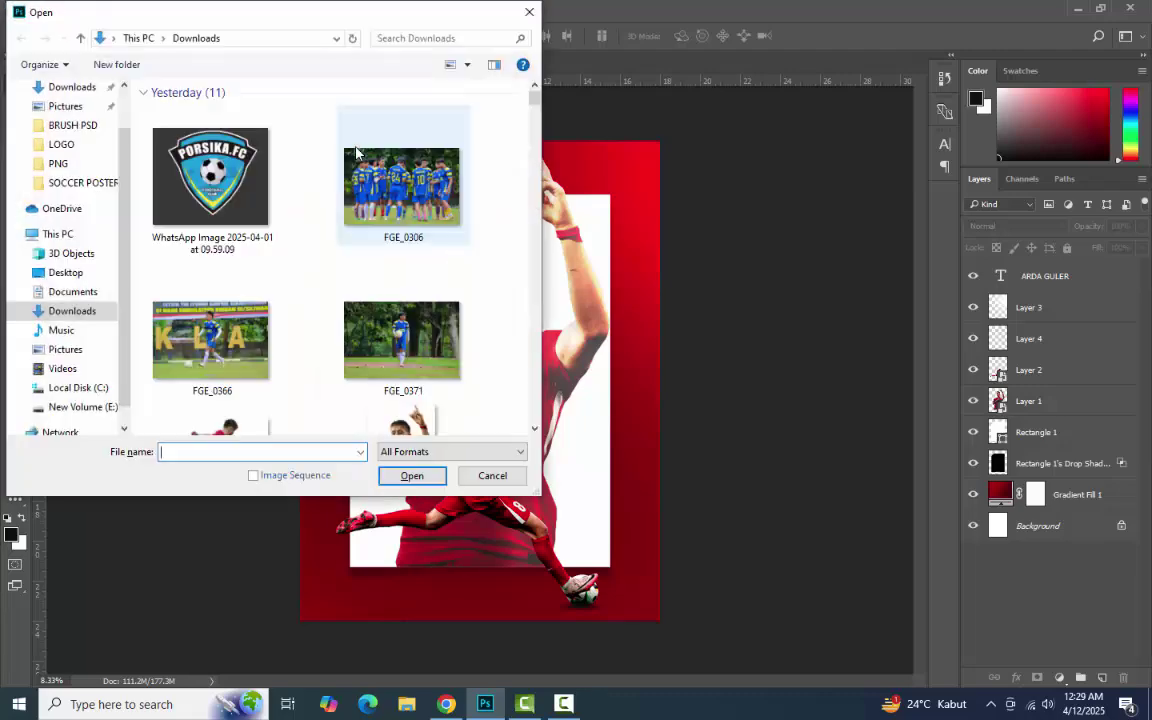
scroll(315, 283, down, 5)
scroll(305, 288, down, 3)
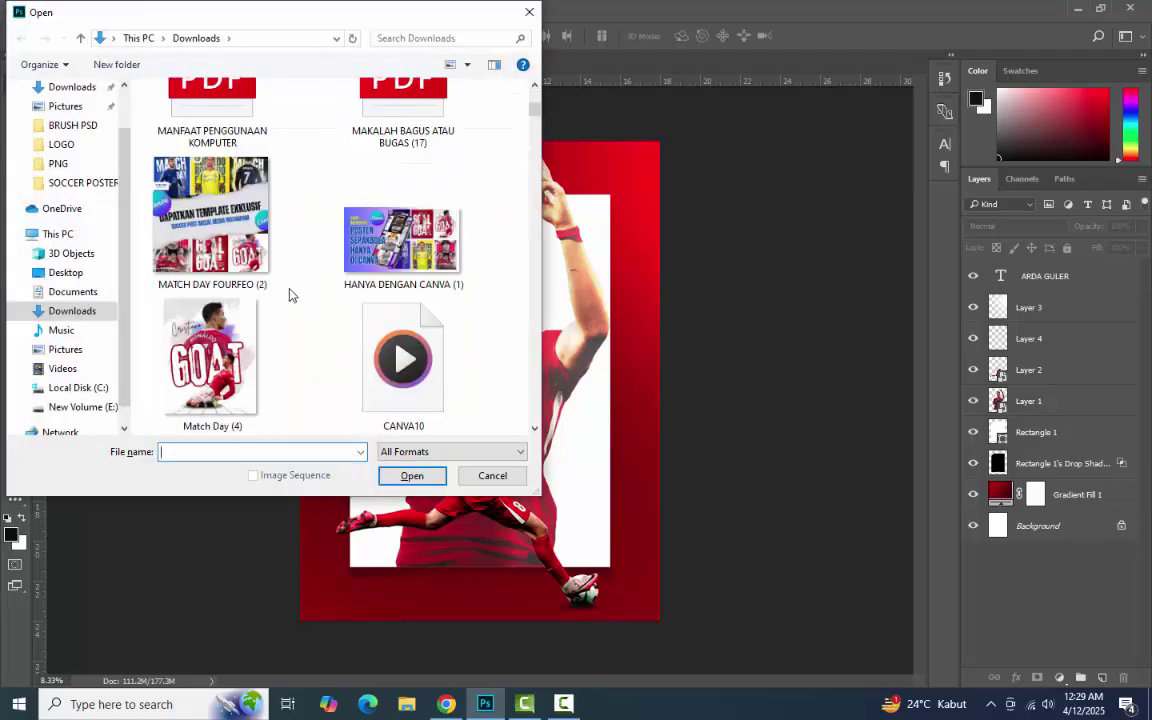
click(58, 406)
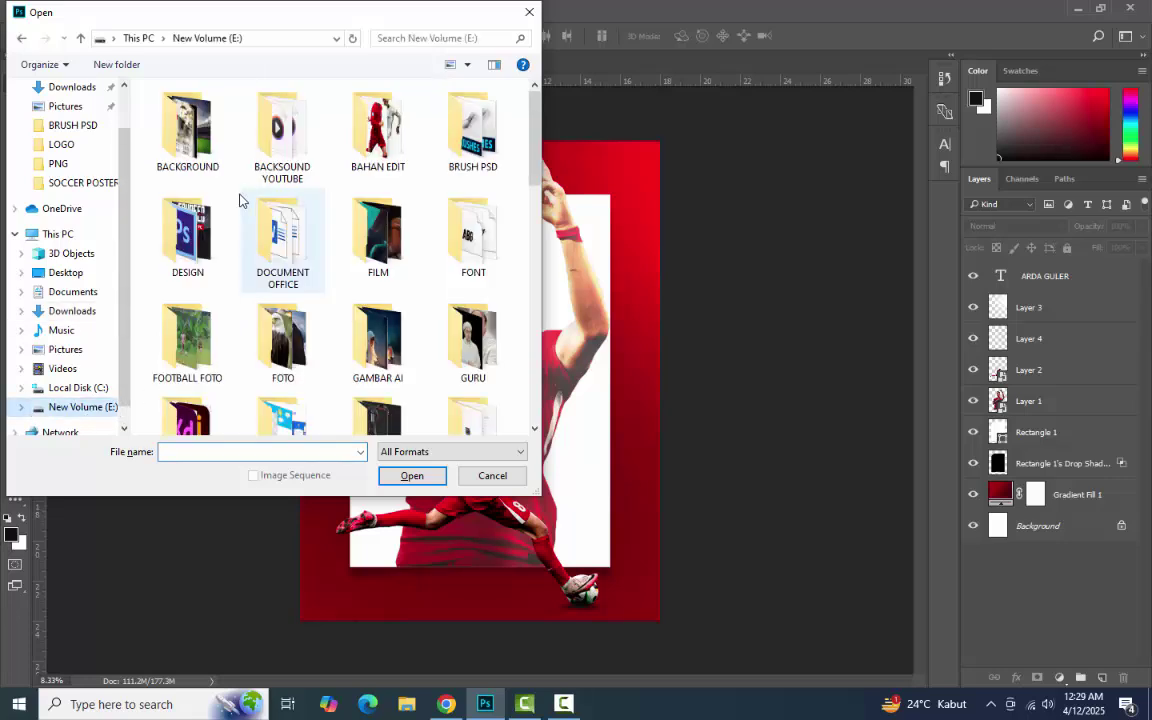
double_click(204, 158)
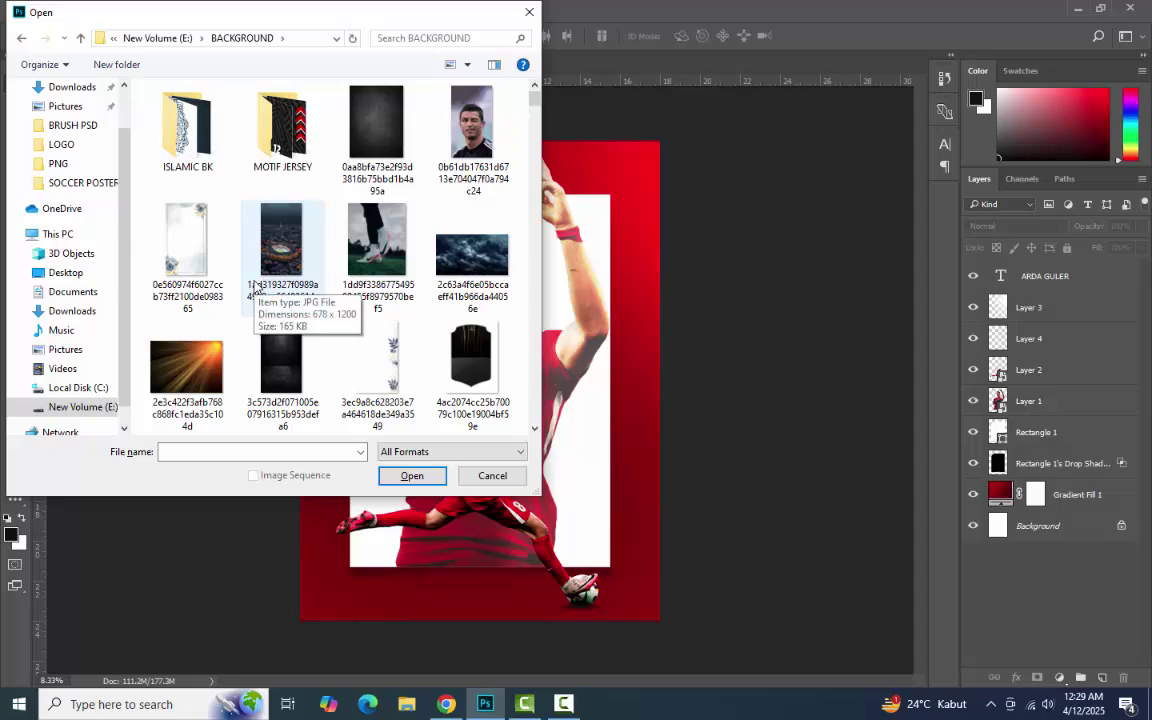
scroll(255, 285, down, 3)
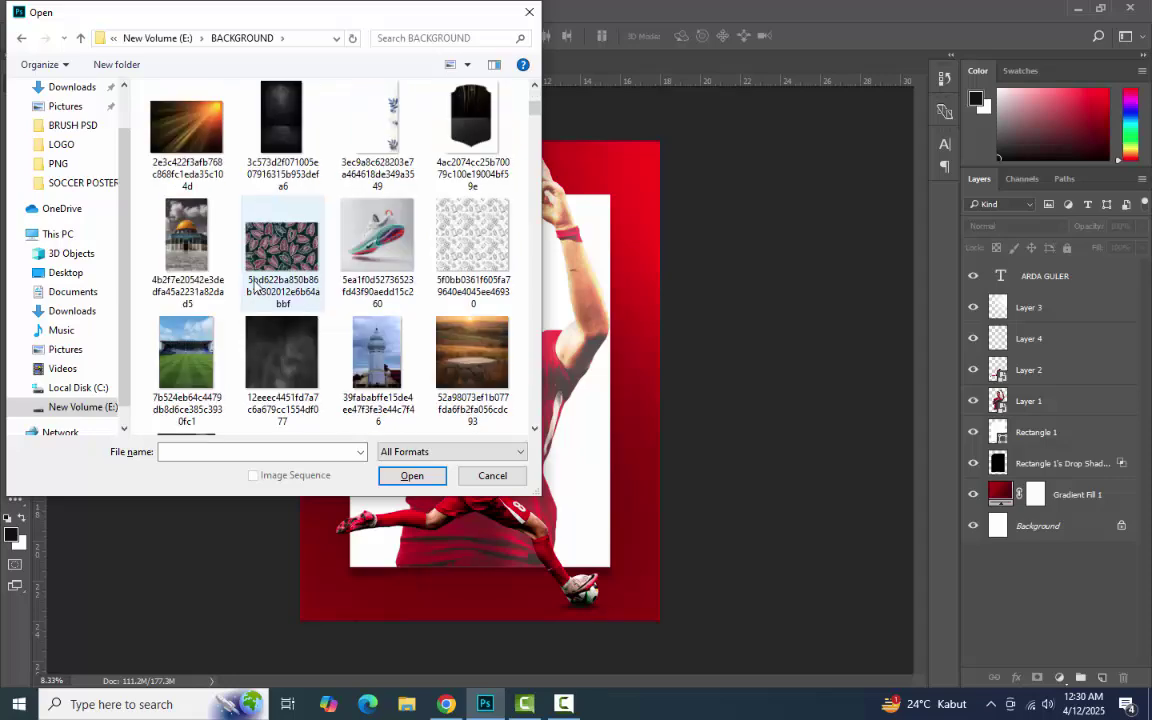
scroll(230, 345, down, 3)
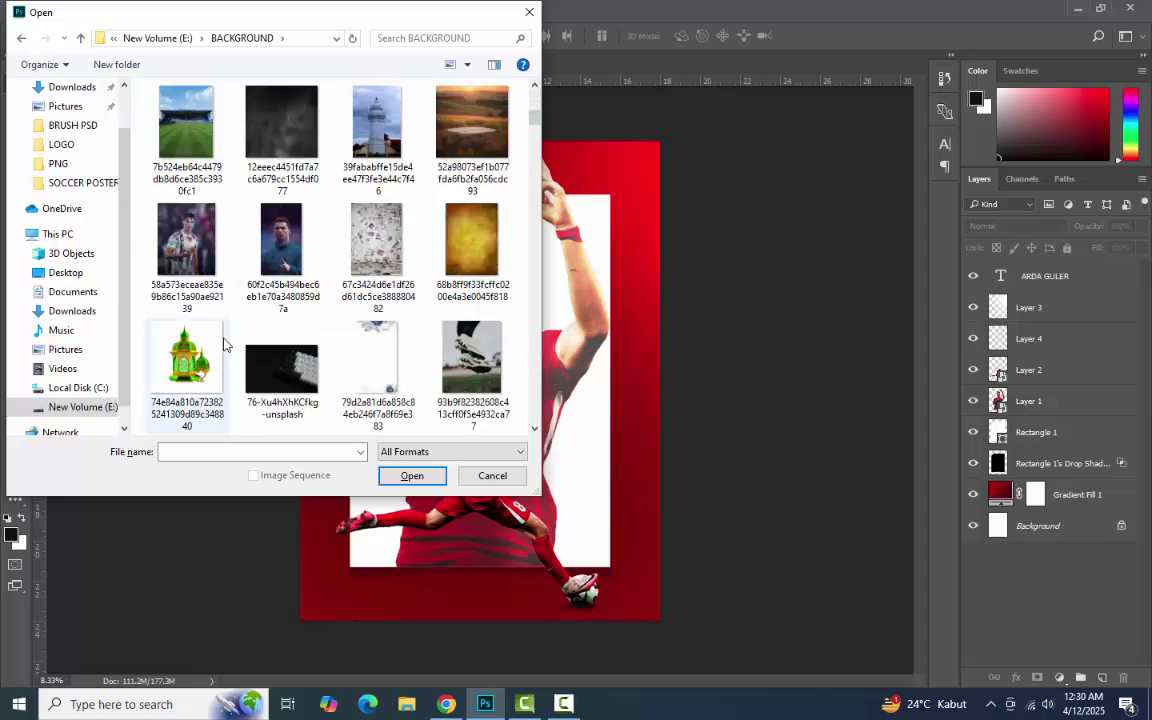
key(Escape)
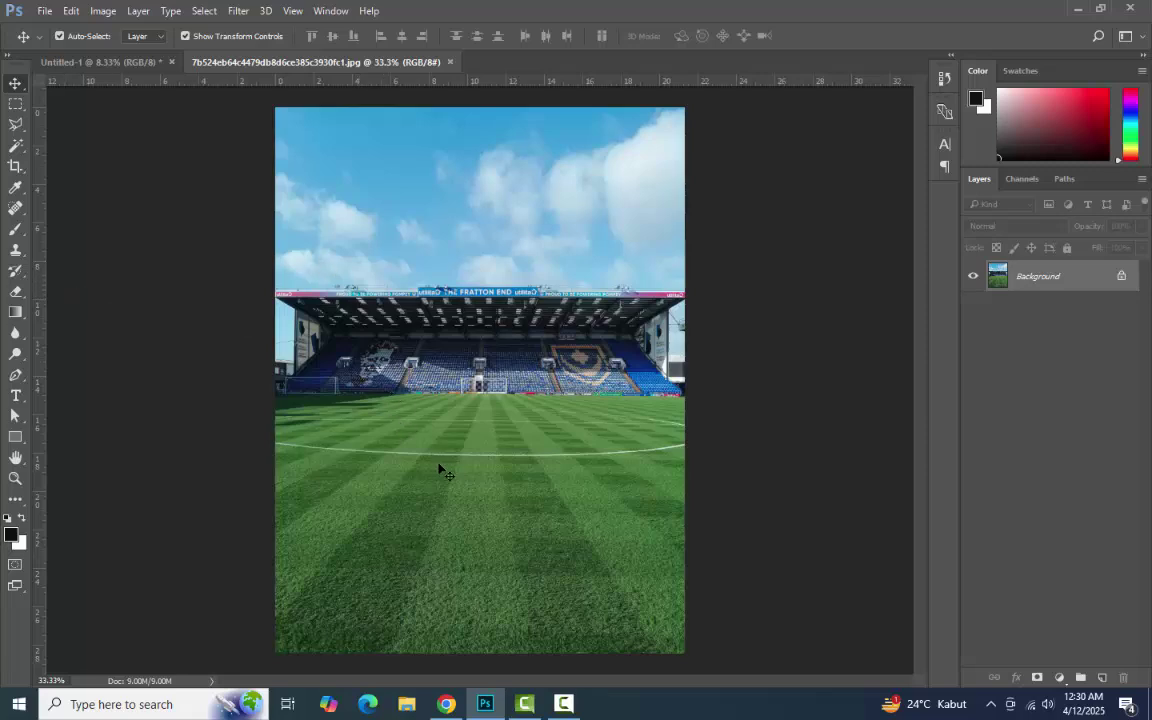
Bring the stadium photo into the Untitled-1 poster and scale it up proportionally to cover the white frame.
drag(442, 471, 393, 558)
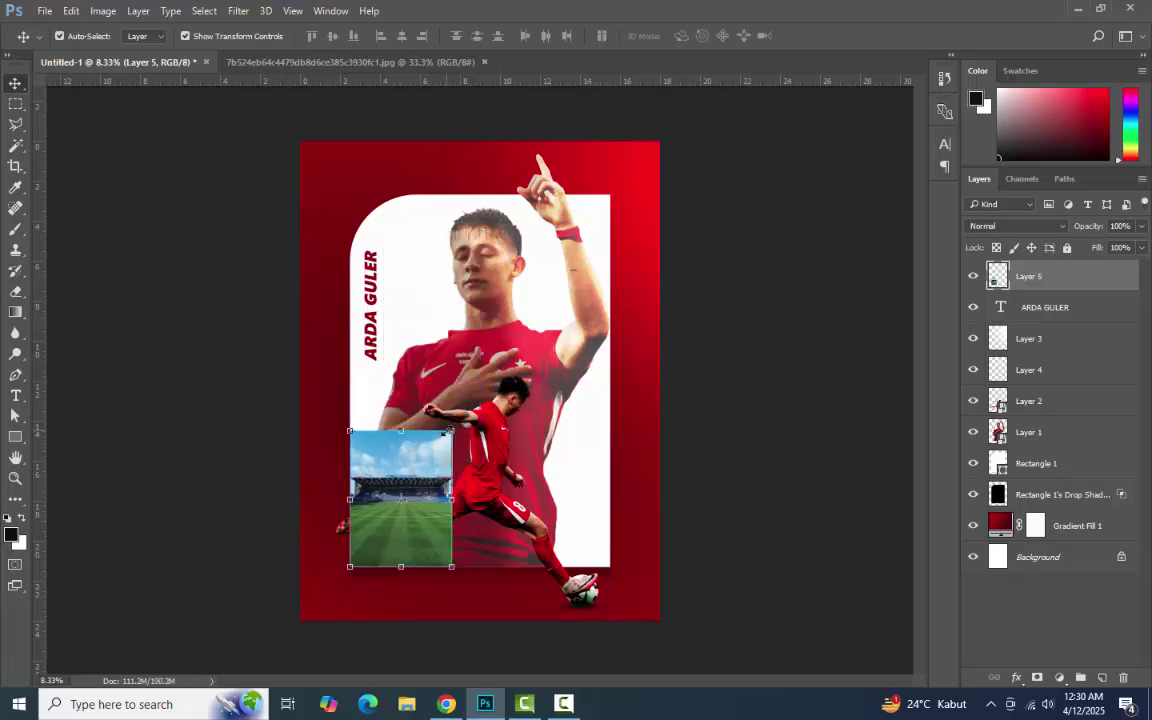
drag(444, 432, 585, 155)
key(Return)
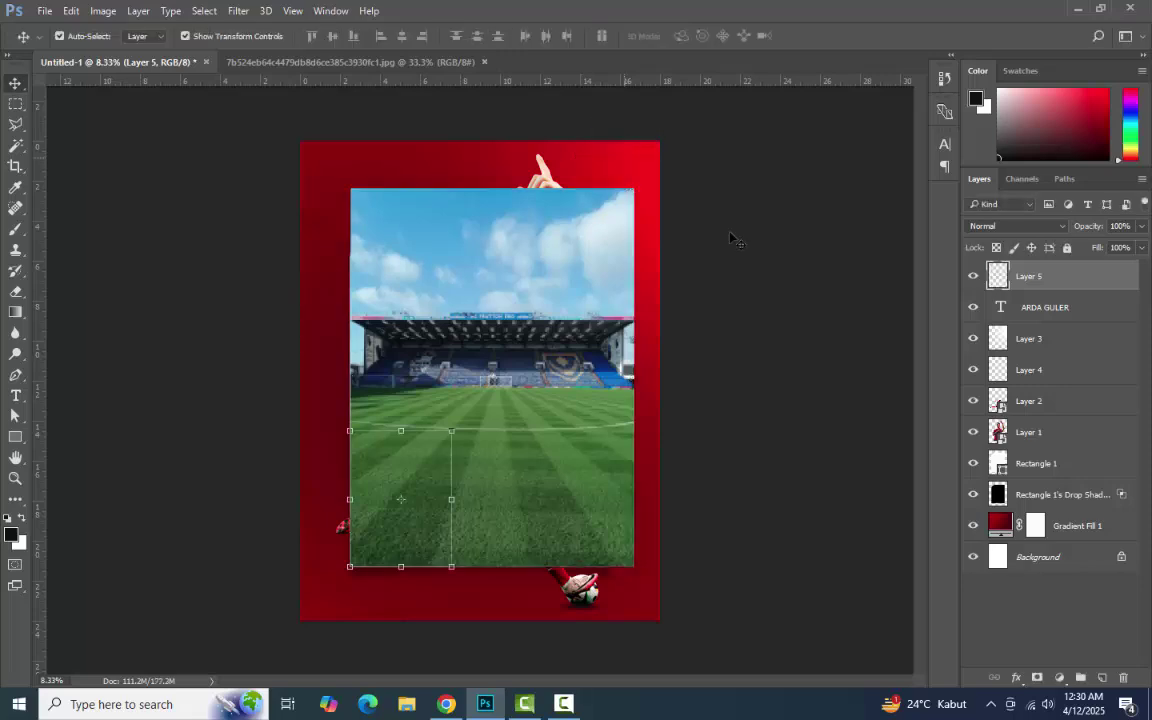
Move the stadium layer directly above Rectangle 1 and clip it to the rounded frame.
drag(1000, 278, 1055, 452)
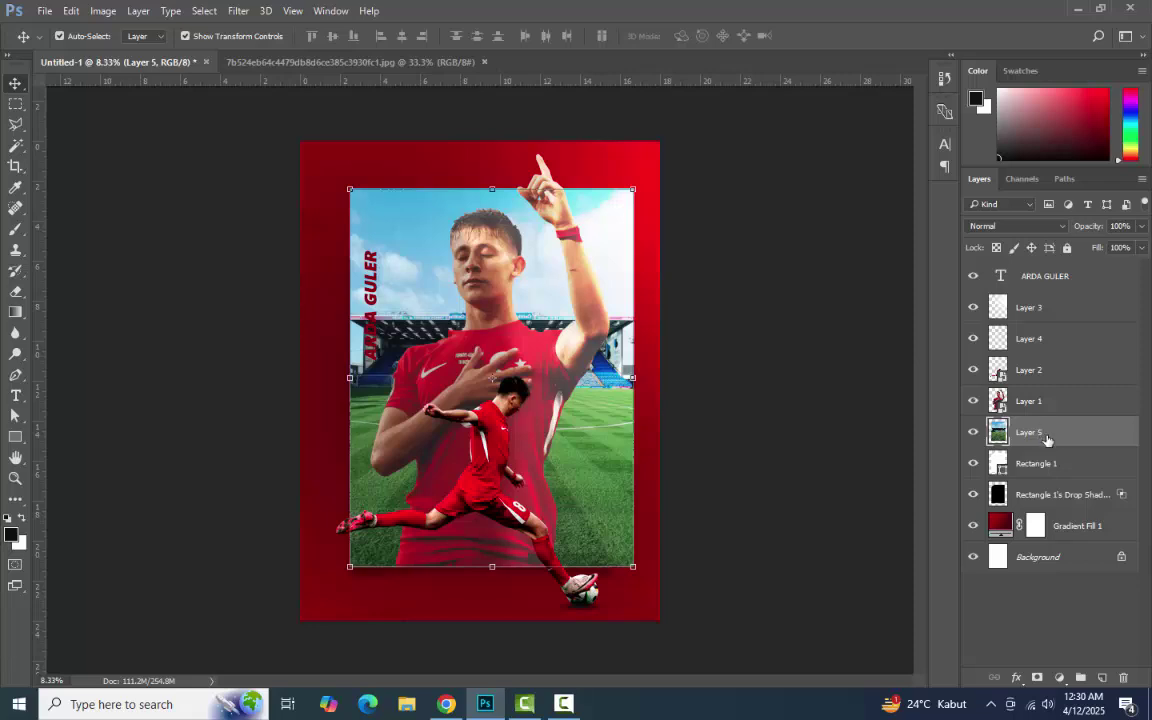
alt+click(1055, 443)
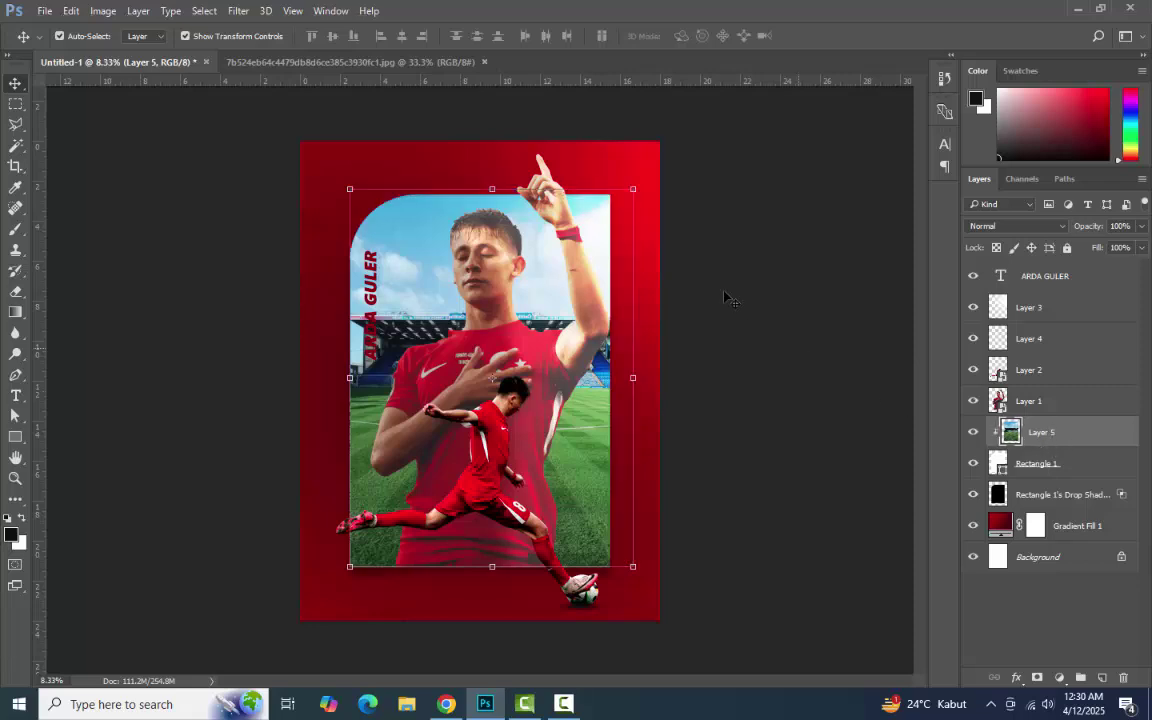
Convert the clipped stadium layer to a smart object and open its contents for editing.
right_click(1070, 435)
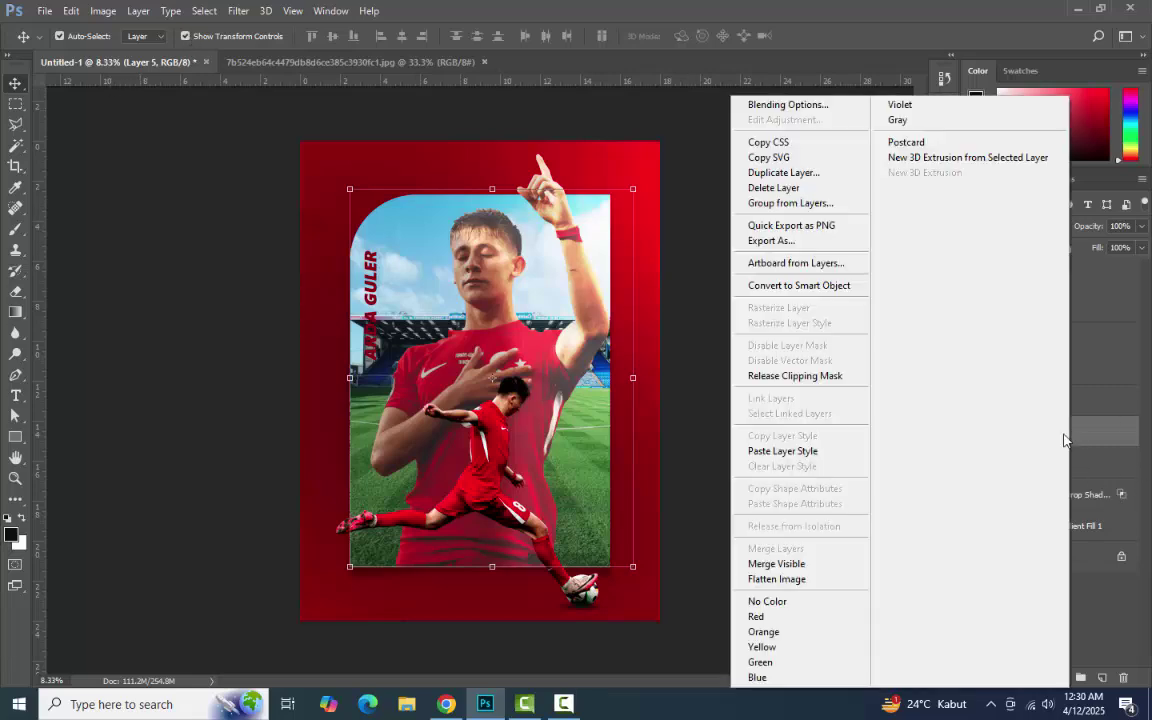
click(846, 286)
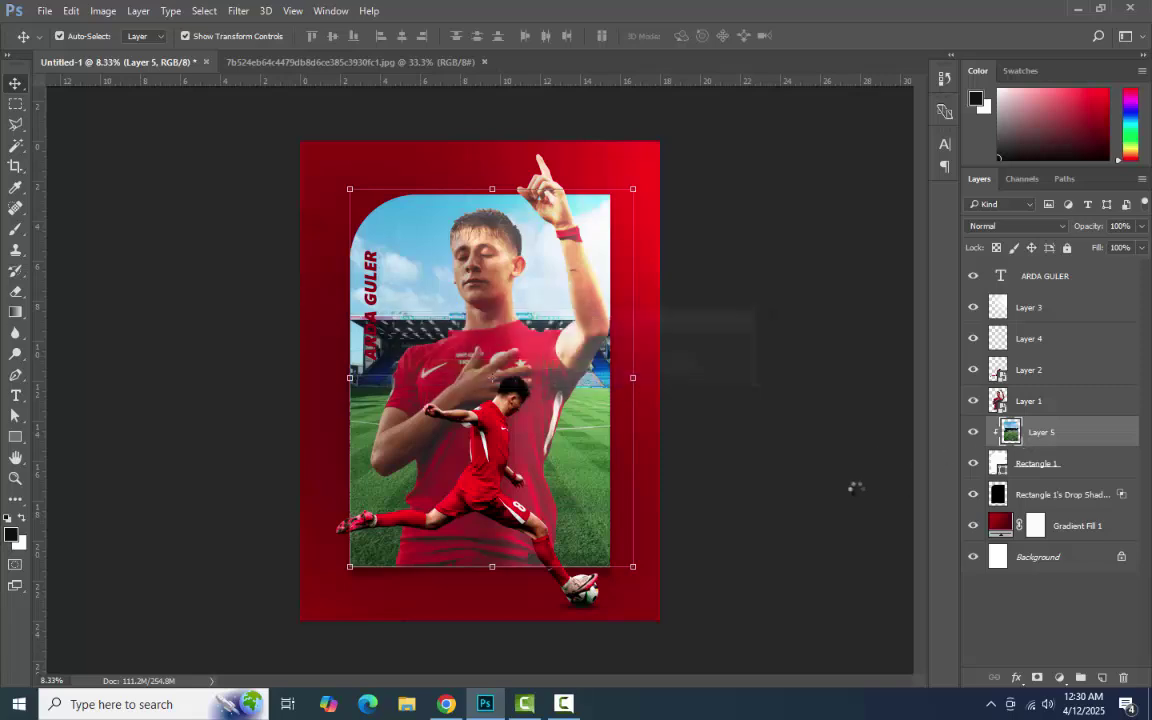
double_click(1012, 432)
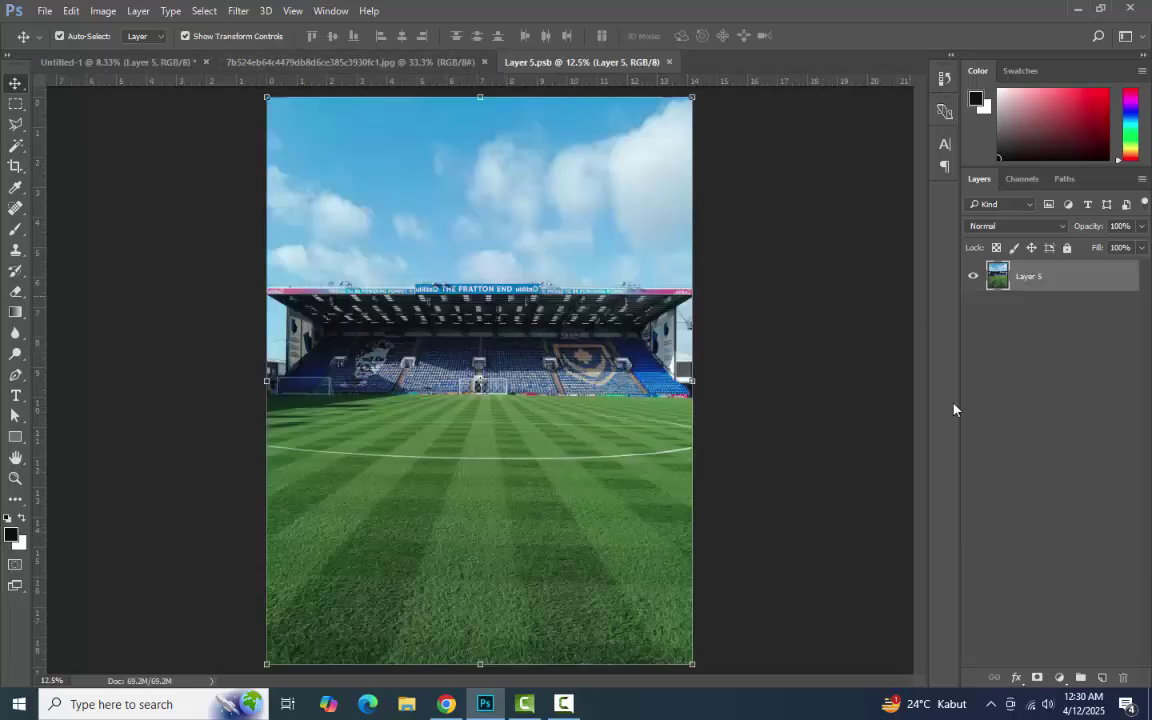
Add a Color Balance adjustment clipped to the stadium photo, with midtones at Cyan-Red +57, Magenta-Green -34 and Yellow-Blue -43.
click(1059, 678)
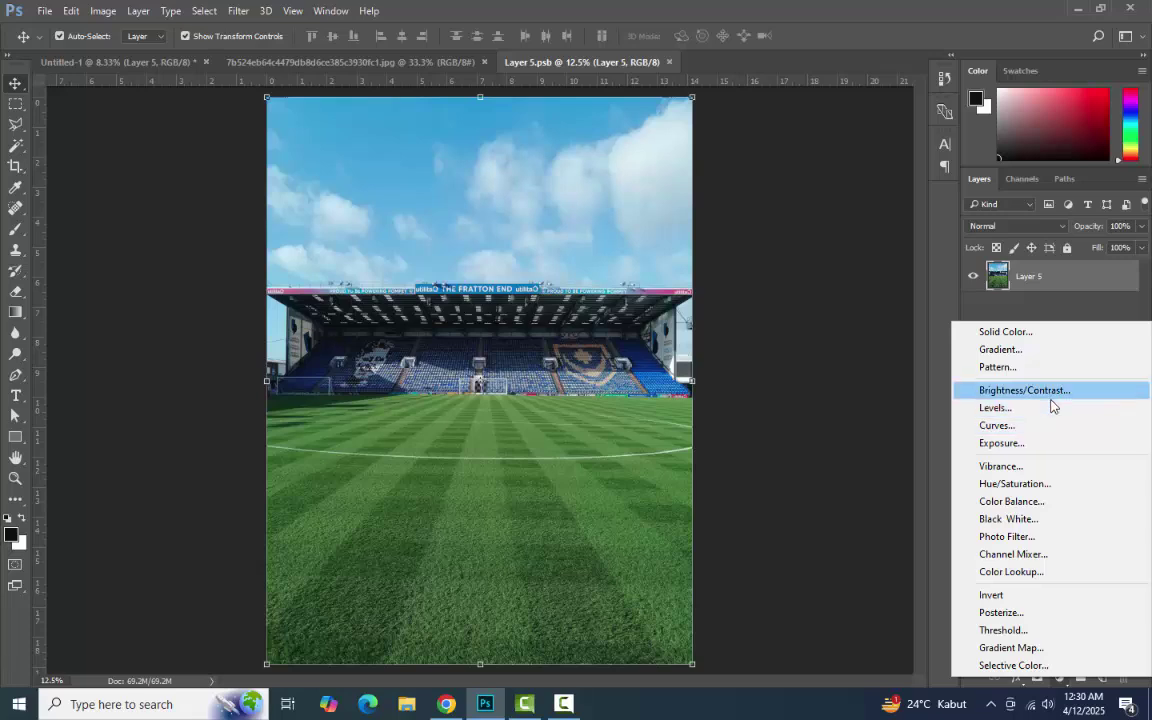
click(1010, 501)
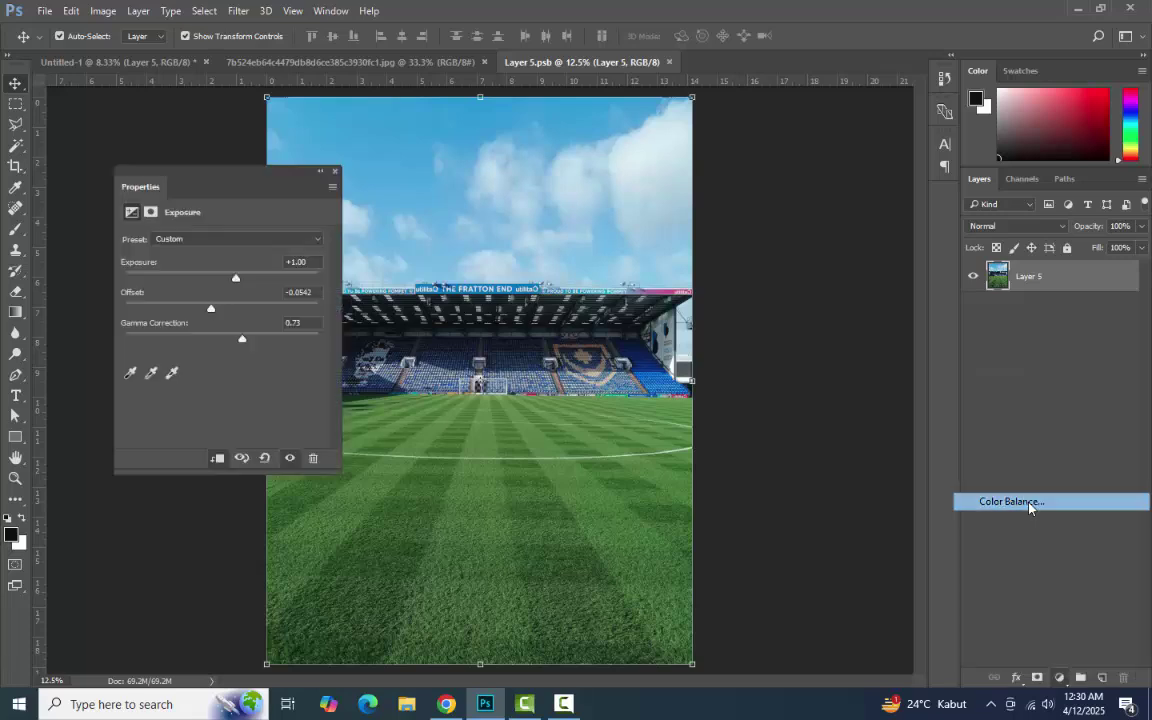
click(216, 459)
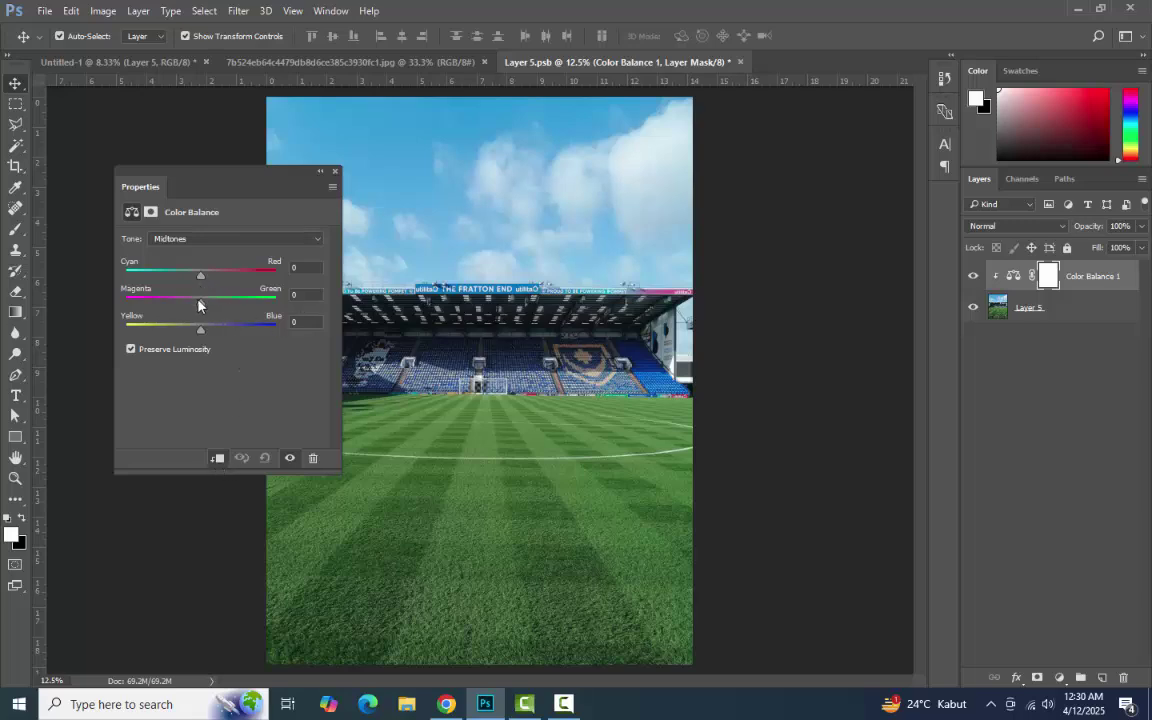
drag(202, 277, 199, 305)
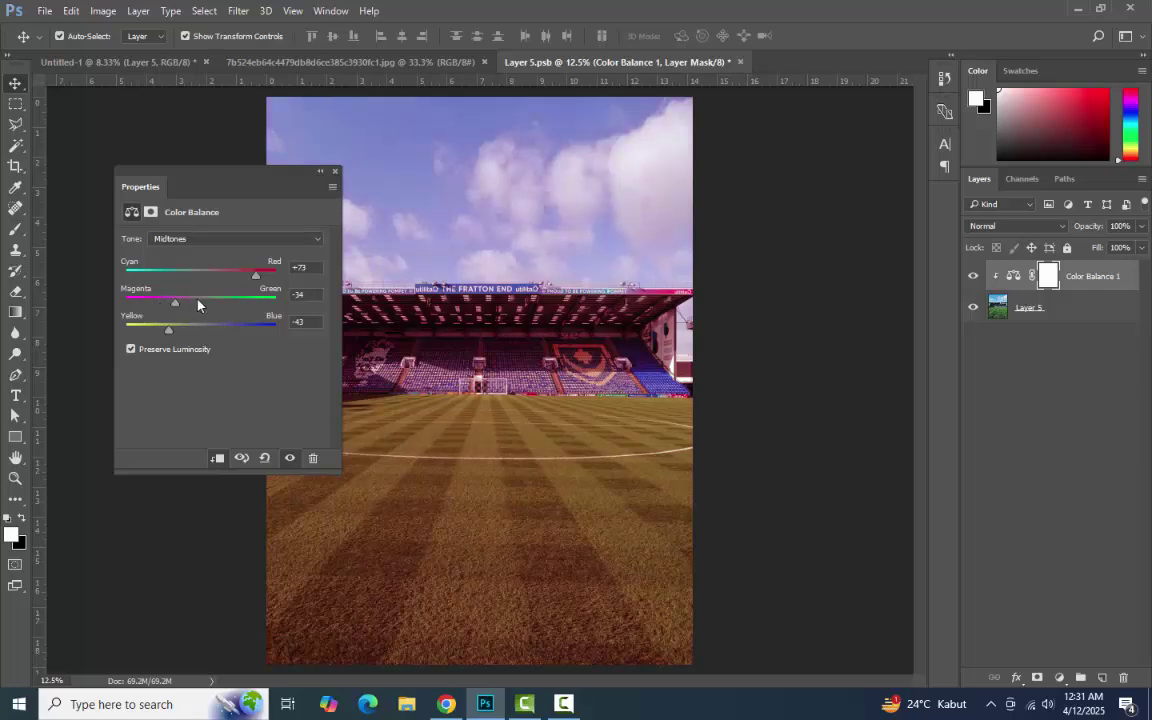
drag(273, 285, 243, 276)
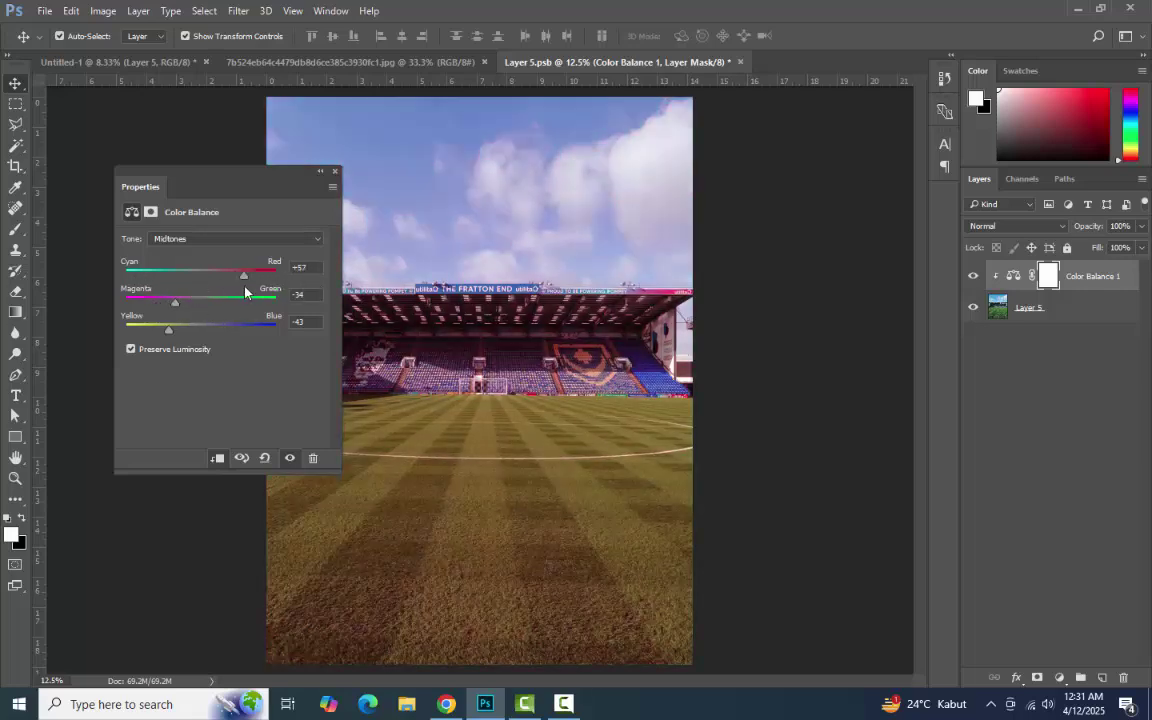
click(334, 171)
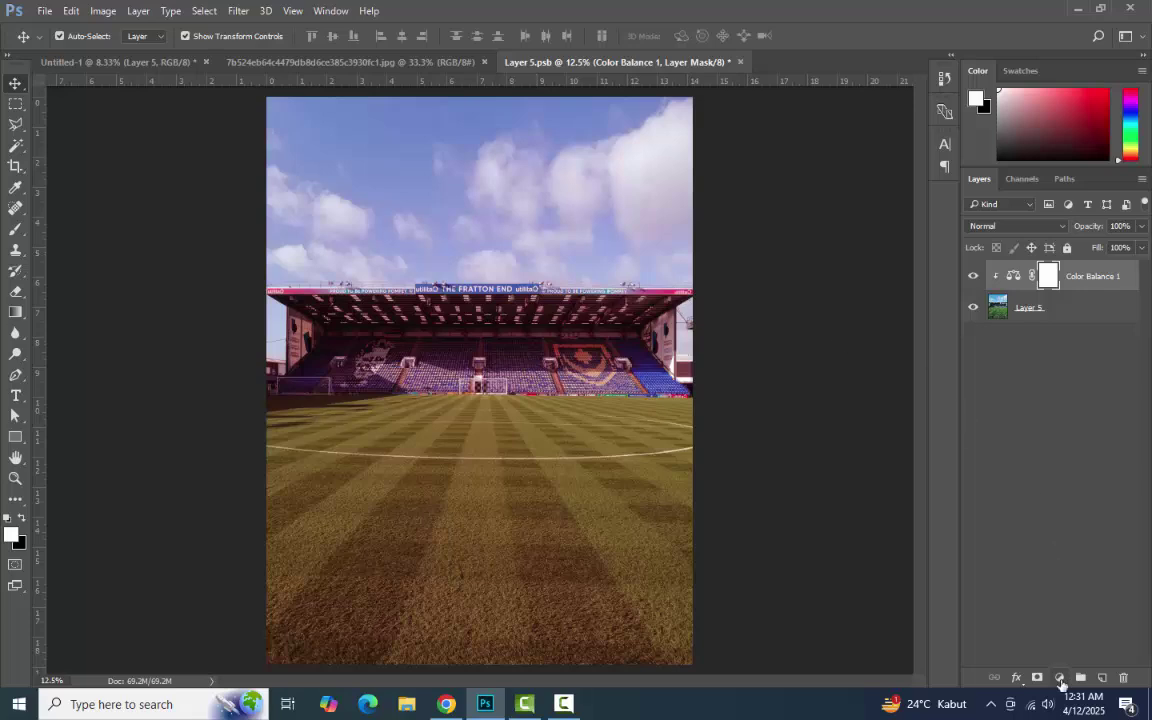
Add a clipped Hue/Saturation adjustment with Hue +17, Saturation -67 and Lightness -21, and save the stadium smart object.
click(1060, 678)
click(1015, 486)
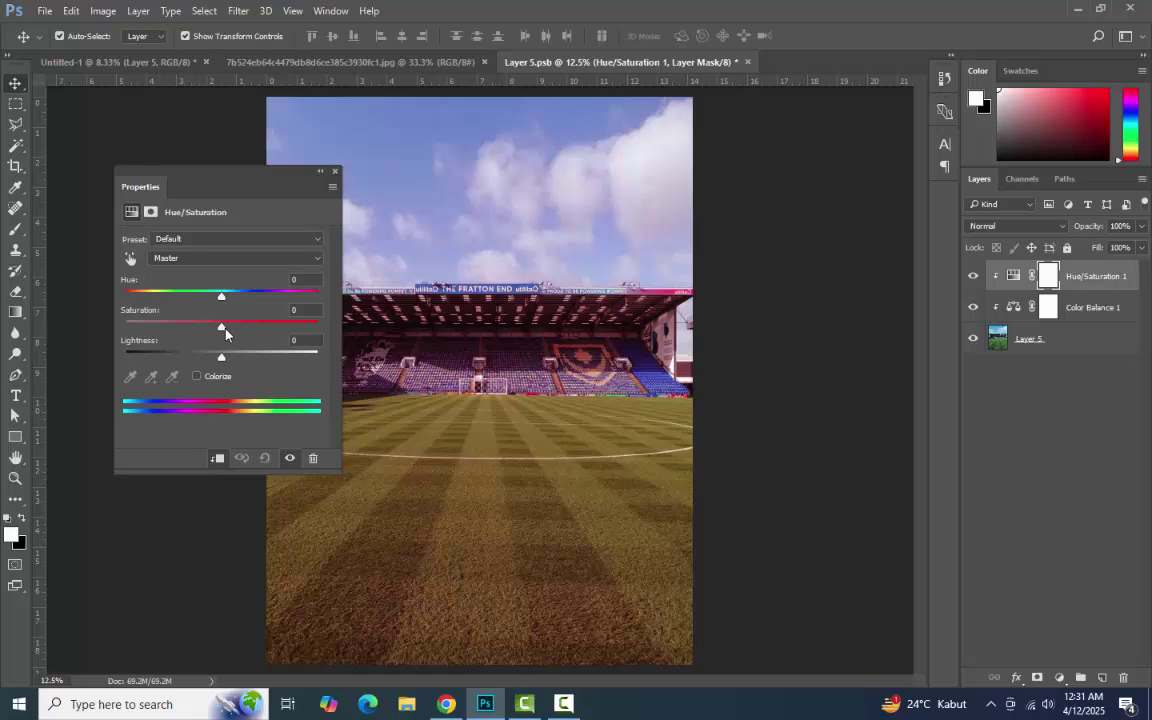
drag(225, 328, 158, 328)
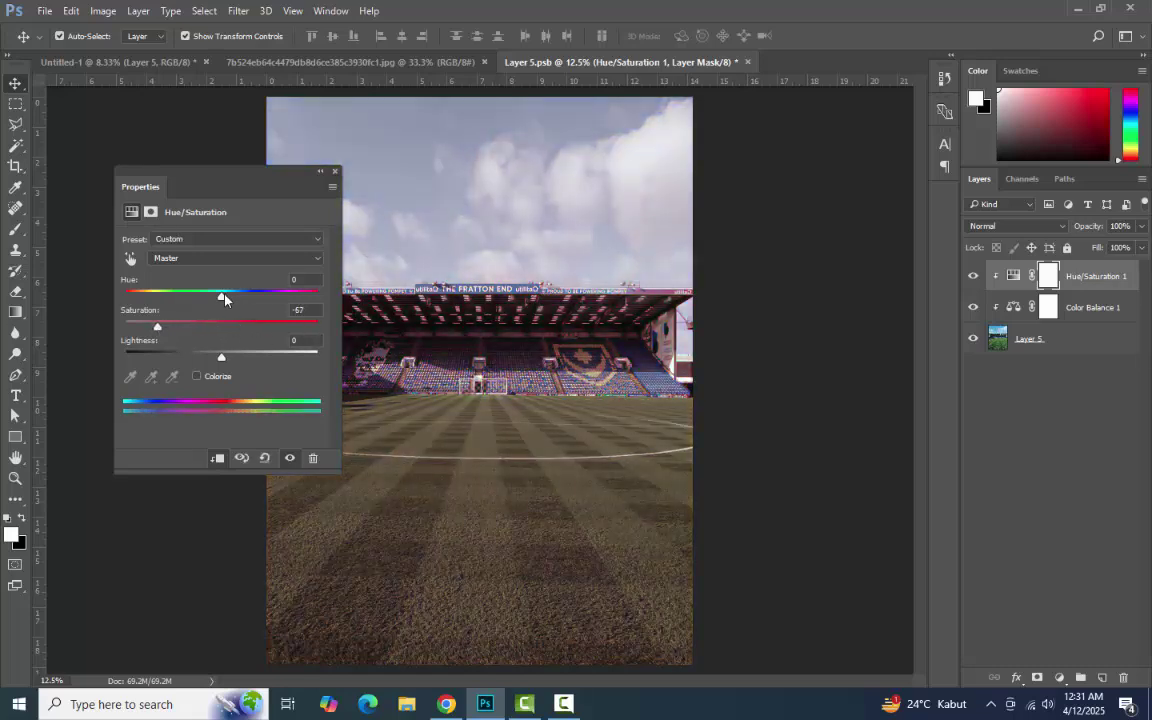
drag(222, 297, 203, 370)
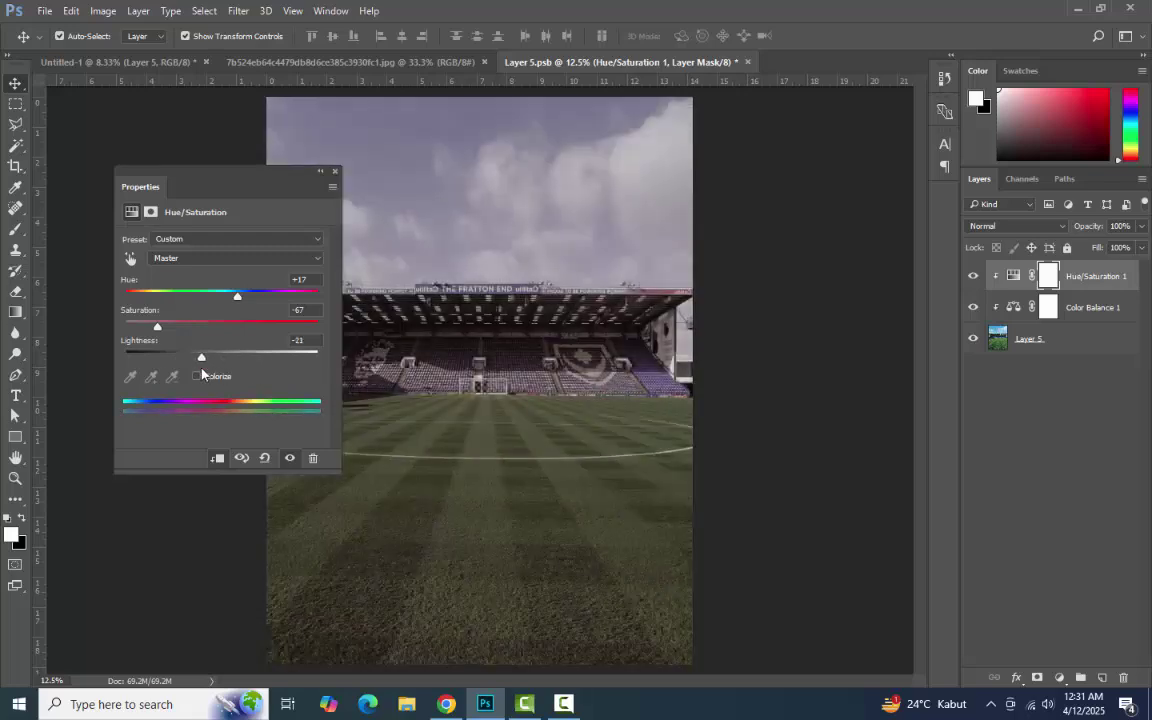
click(336, 172)
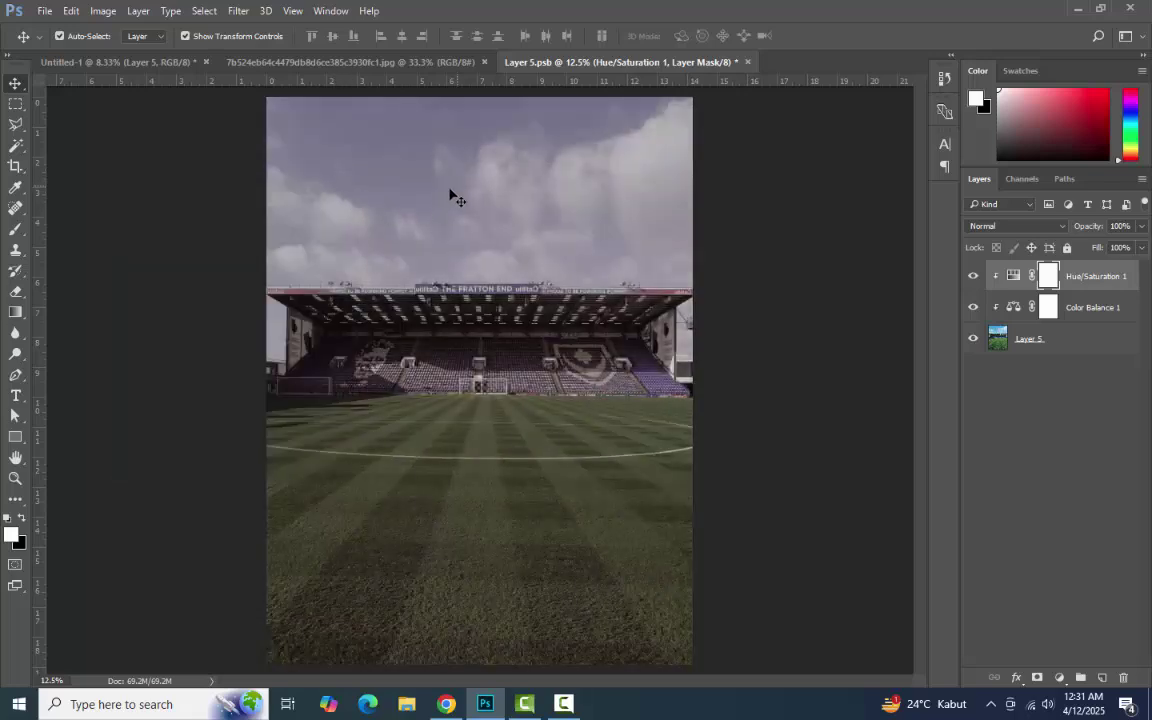
key(ctrl+s)
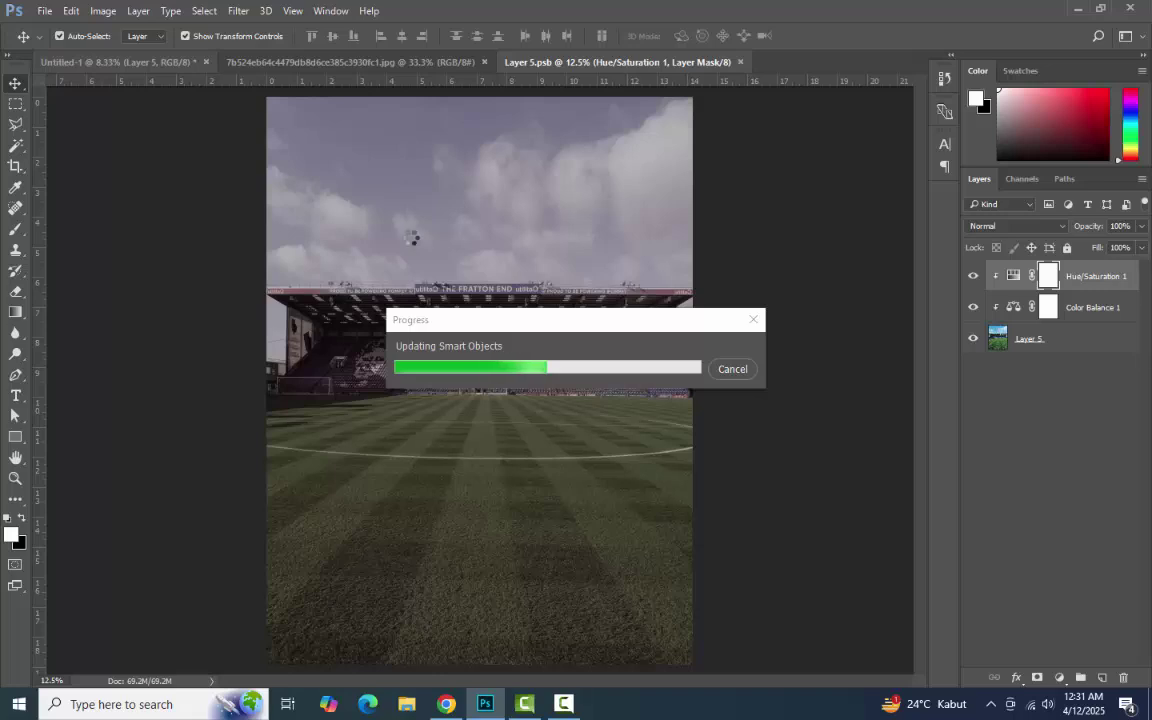
Mask the stadium layer in the Untitled-1 poster and fade its upper part with black foreground-to-transparent linear gradients drawn downward.
click(166, 57)
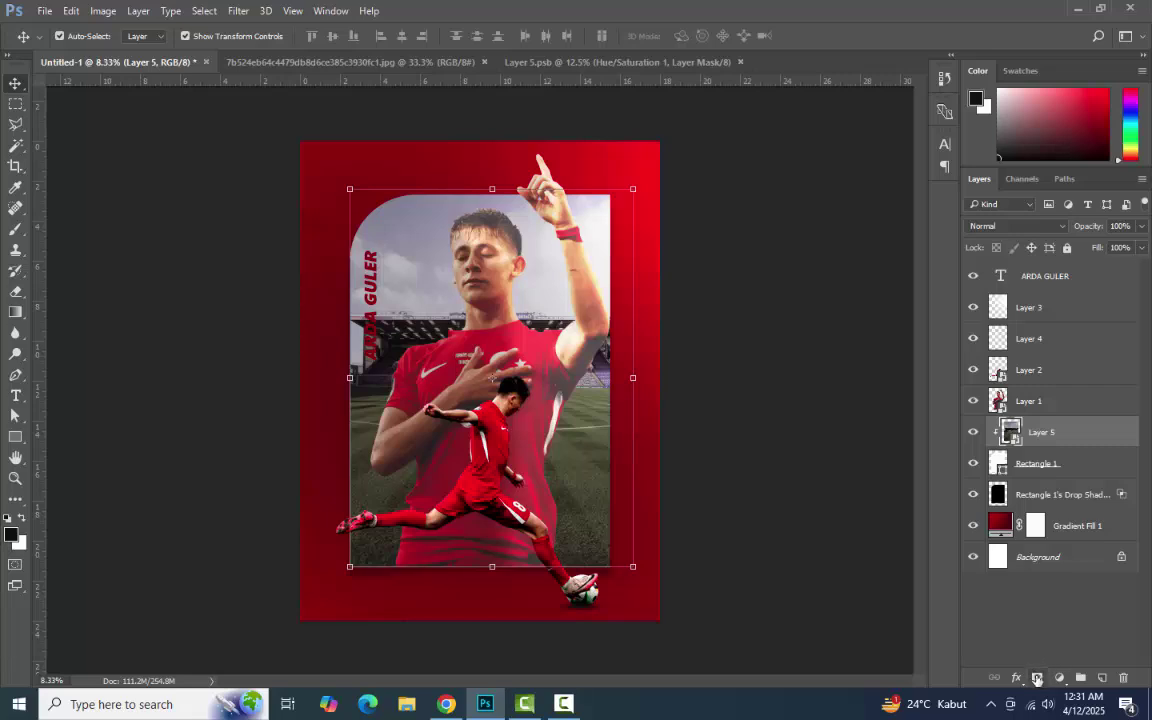
click(1038, 678)
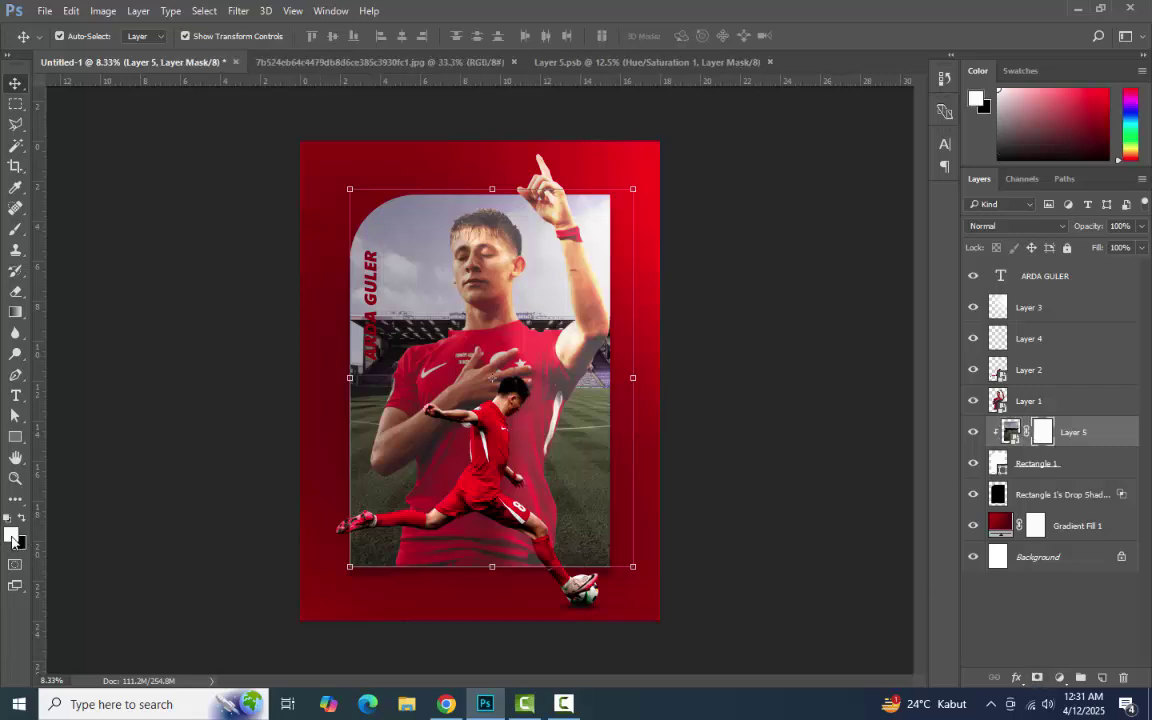
click(15, 314)
click(21, 518)
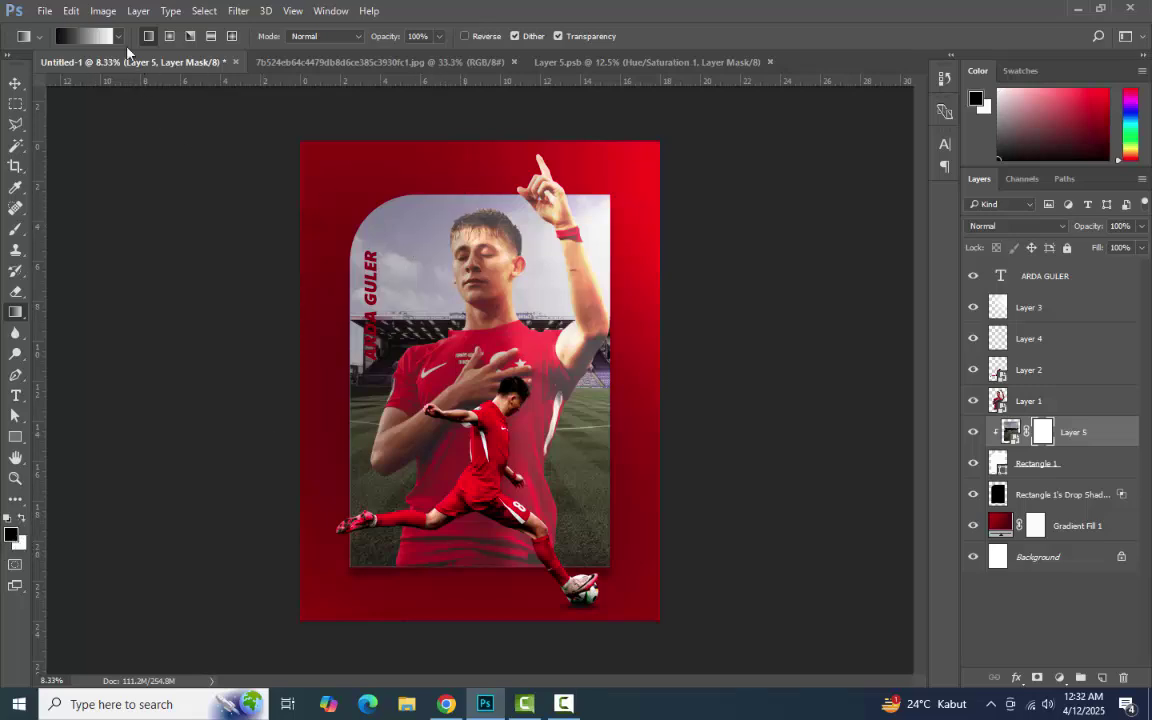
click(119, 40)
click(57, 69)
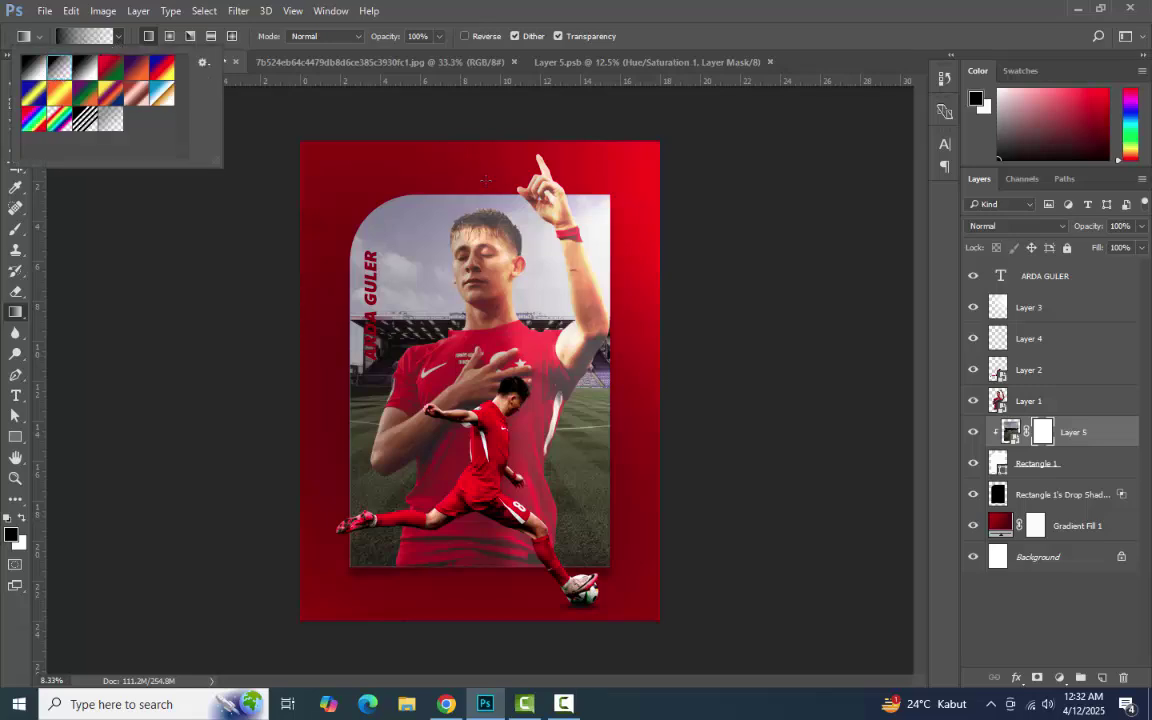
click(480, 181)
drag(477, 330, 480, 498)
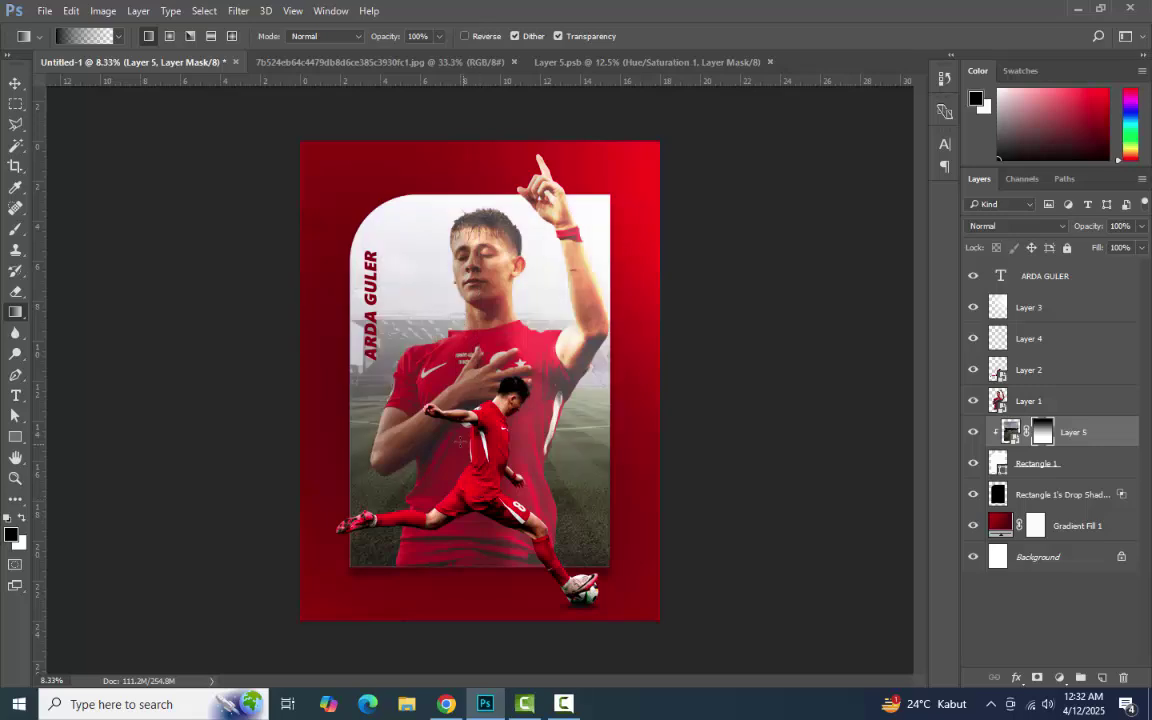
drag(452, 181, 452, 490)
drag(474, 186, 486, 600)
drag(359, 578, 346, 582)
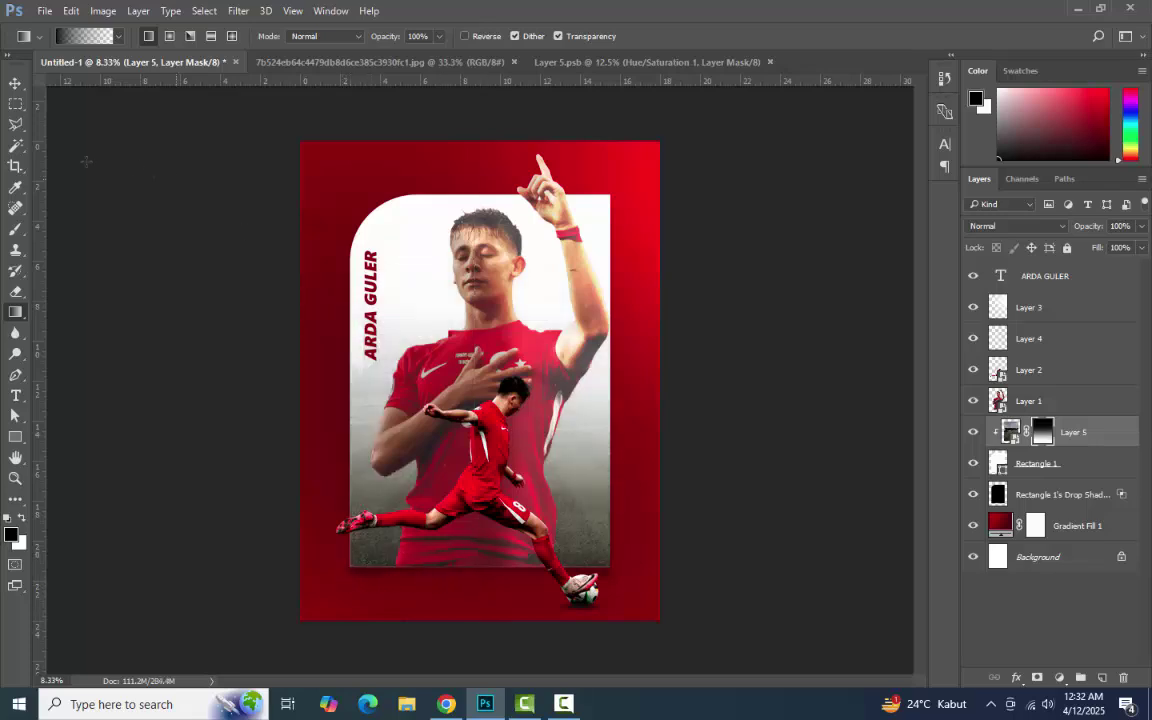
Move the ARDA GULER text onto the red border just left of the frame and recolor it white (ffffff).
click(15, 82)
click(291, 416)
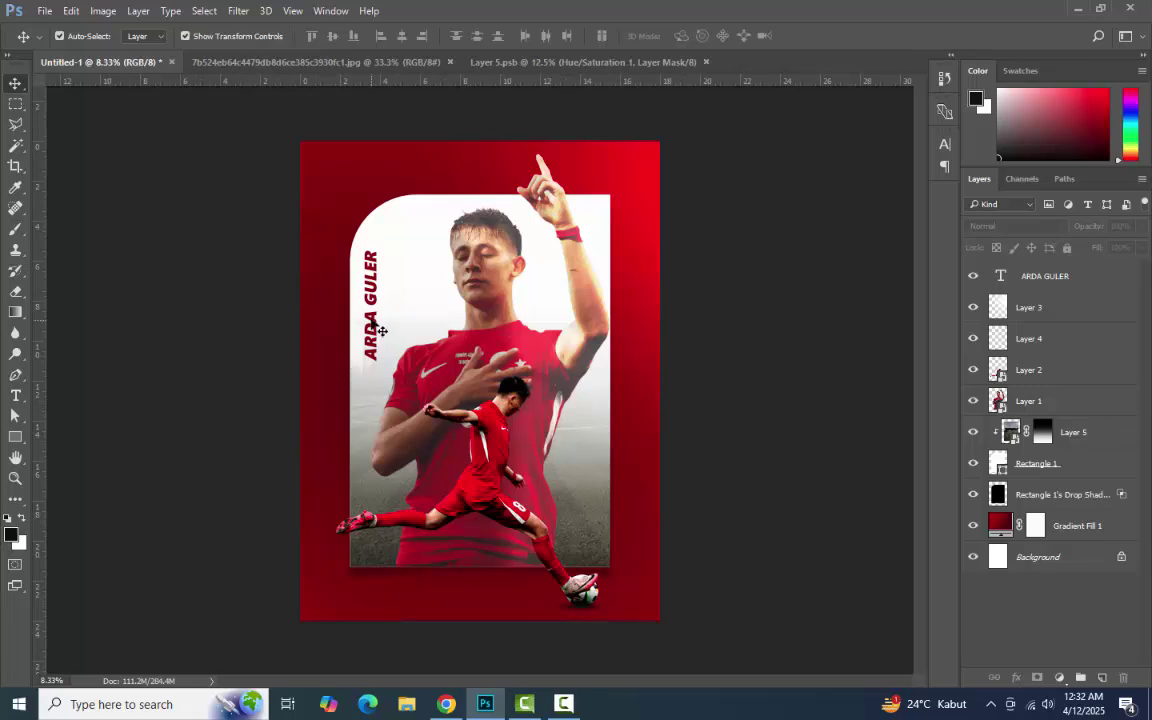
drag(378, 330, 329, 369)
double_click(1000, 273)
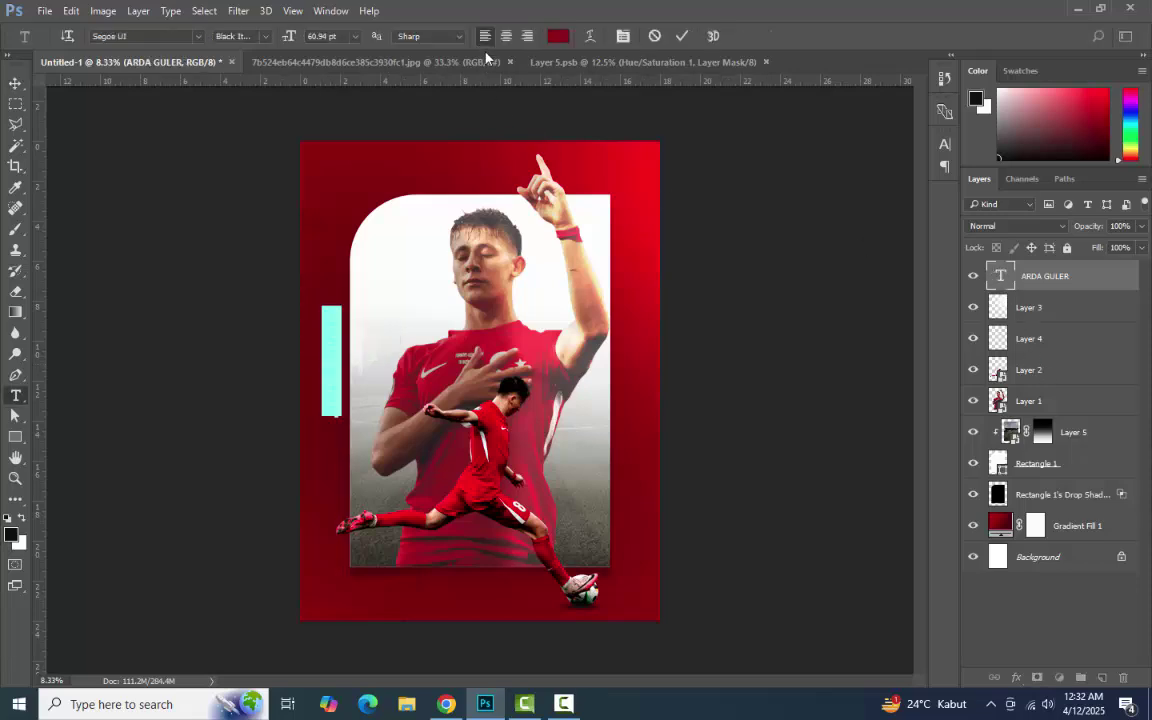
click(557, 36)
text(ffffff)
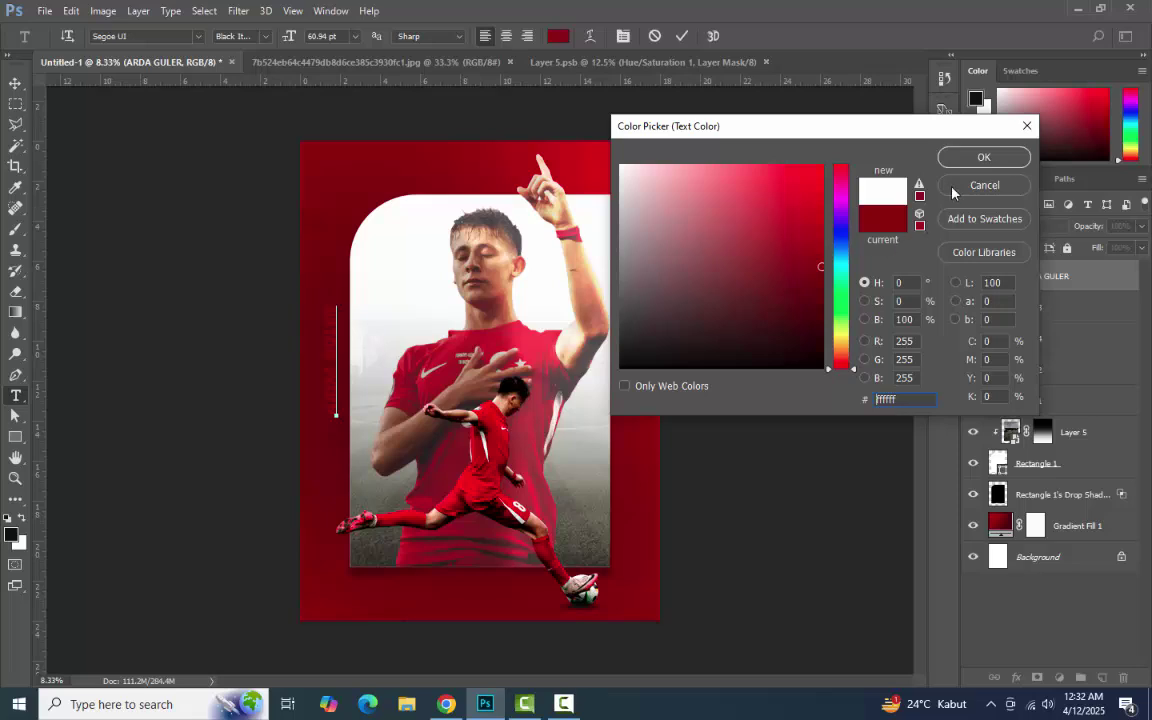
key(Return)
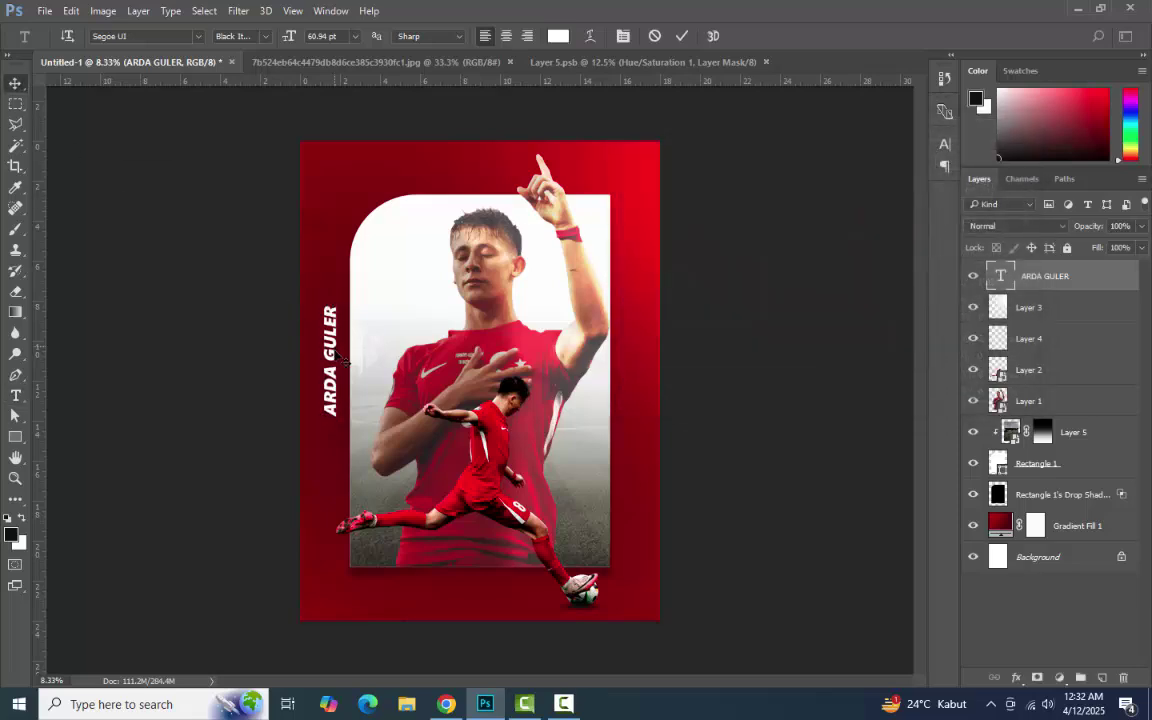
drag(330, 328, 323, 326)
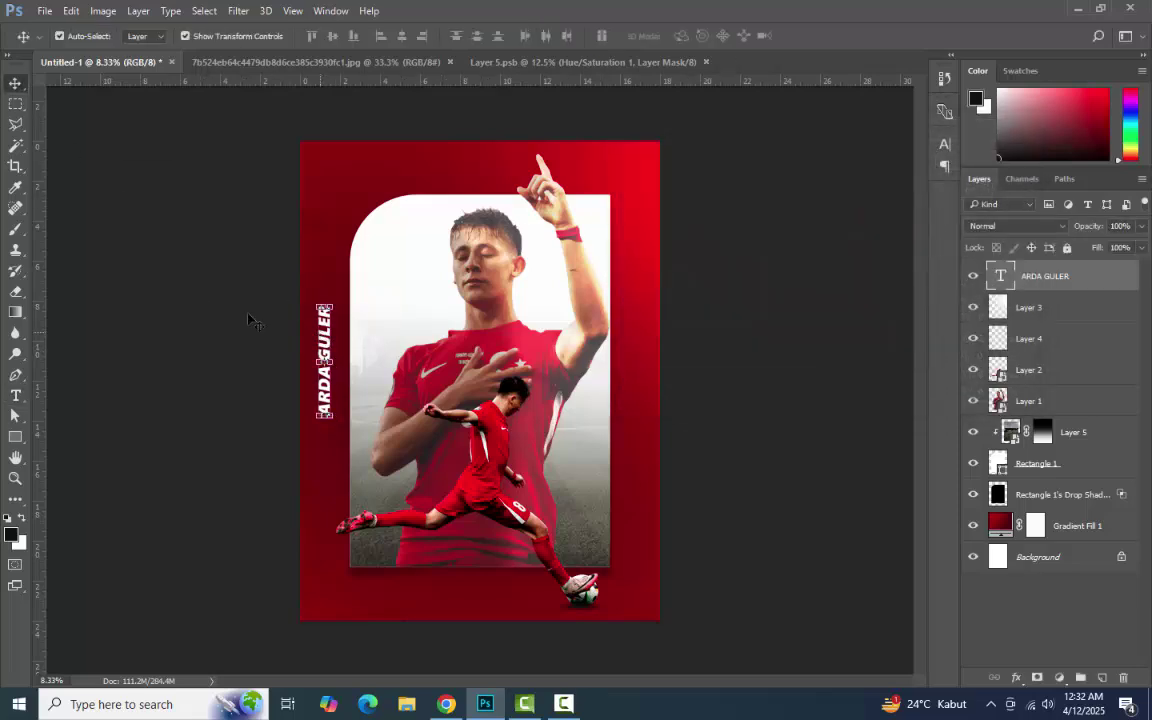
click(194, 301)
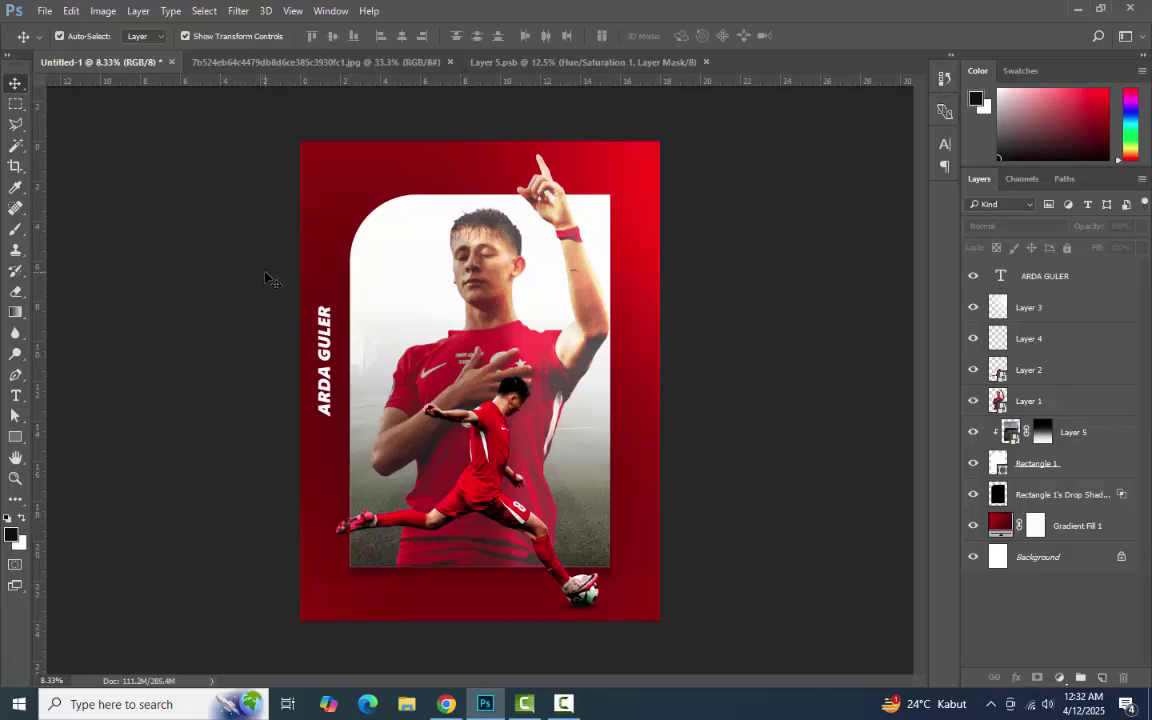
Duplicate the ARDA GULER text onto the red border beside the frame's lower right side and change the copy to TURKIE.PLAYER.
click(325, 352)
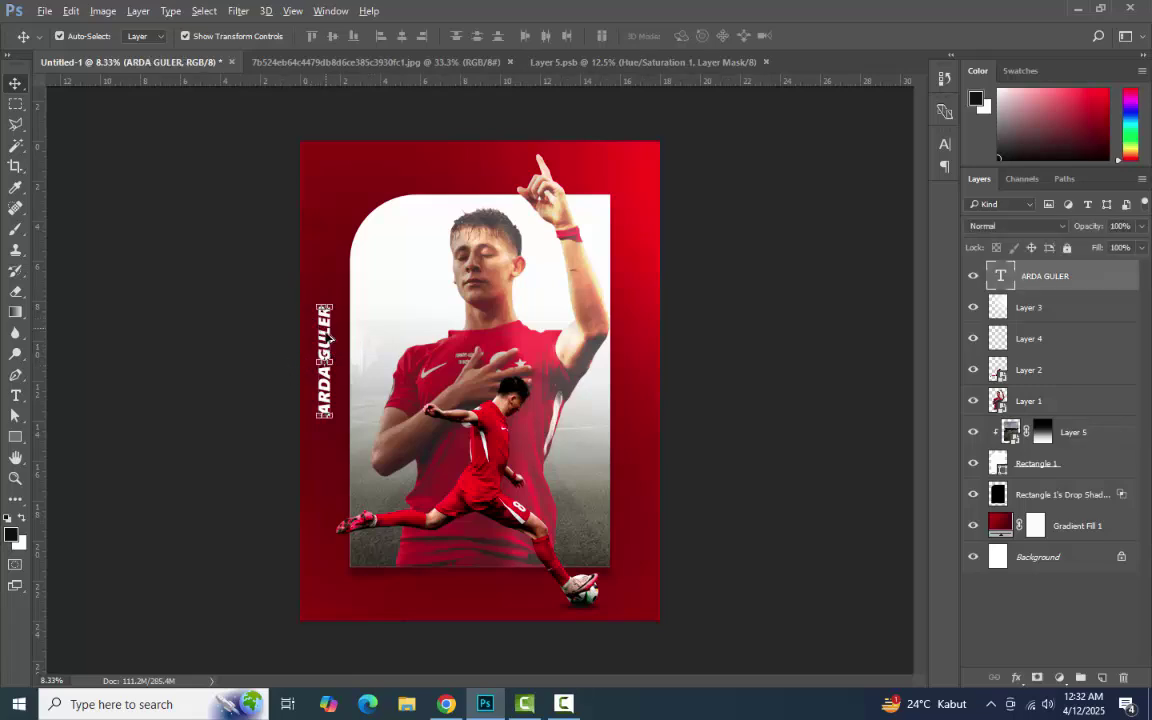
drag(325, 352, 628, 466)
double_click(1001, 276)
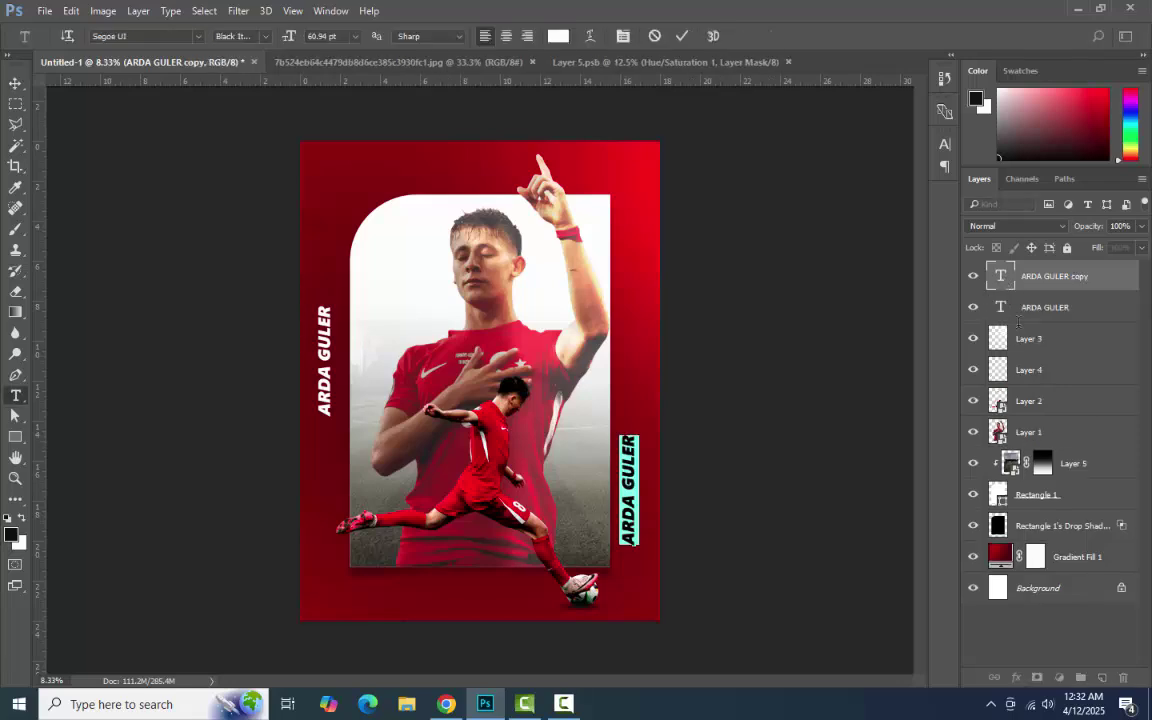
click(632, 540)
key(ctrl+a)
text(TURKIE)
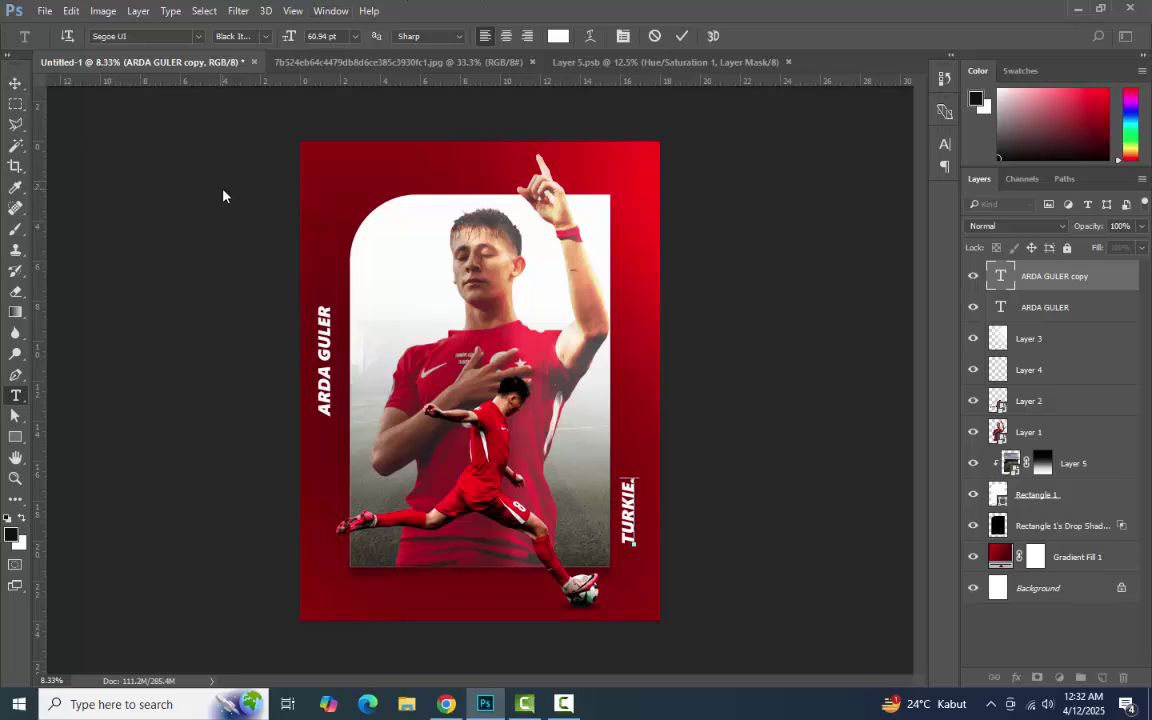
text(PLAYER)
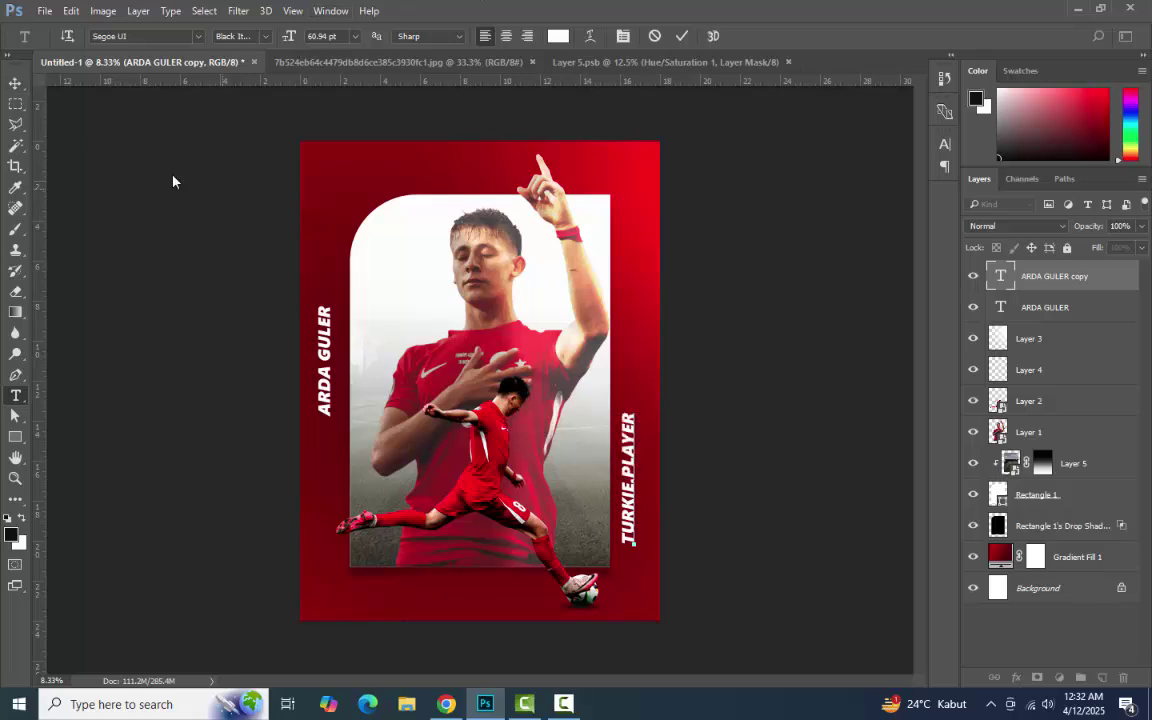
click(17, 83)
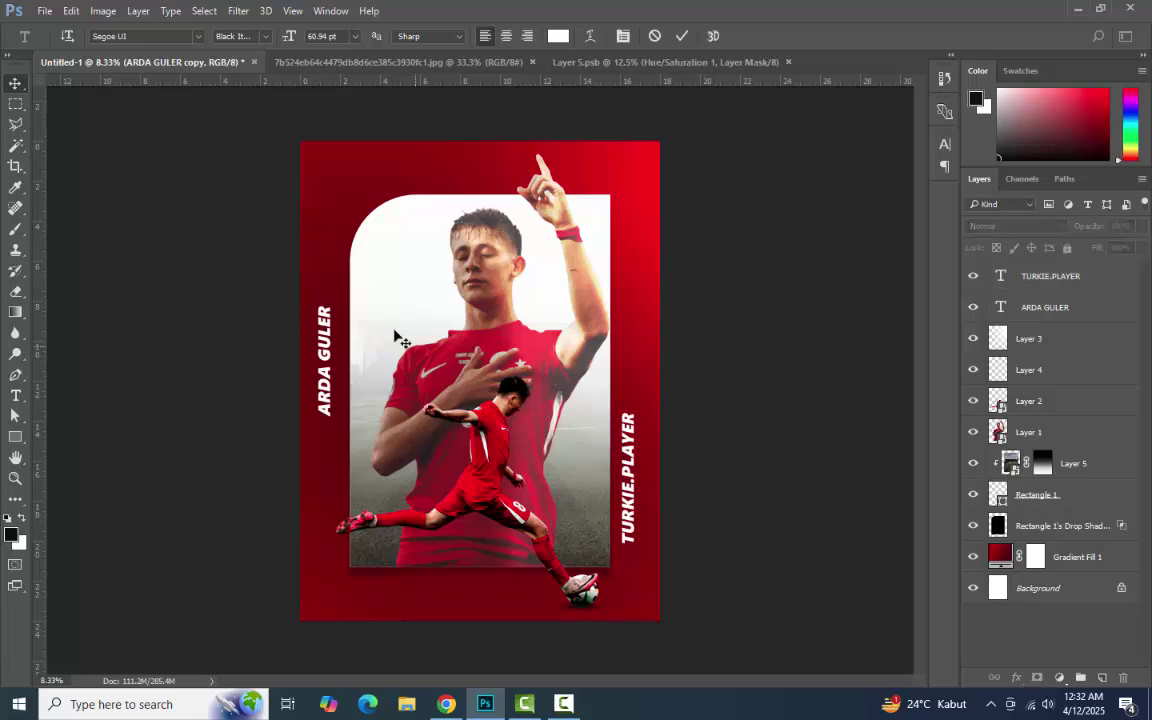
drag(629, 478, 634, 482)
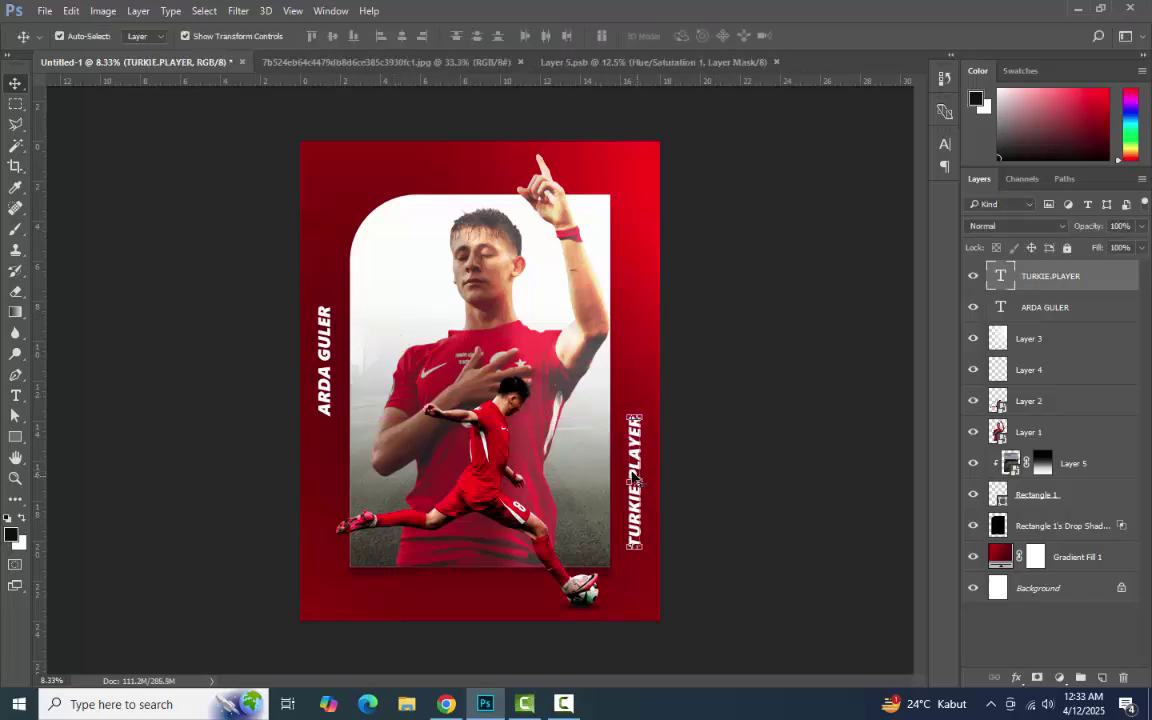
Set the TURKIE.PLAYER text to a 37.94 pt font size with 680 tracking.
double_click(999, 276)
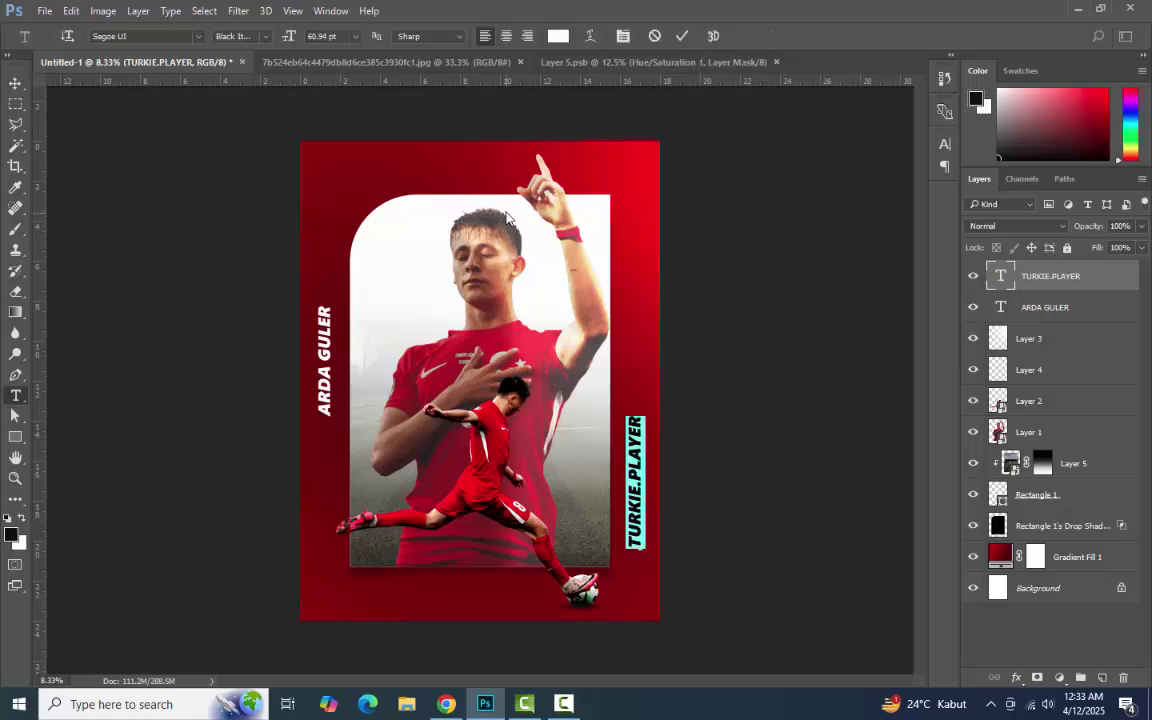
click(944, 143)
drag(848, 206, 862, 212)
drag(760, 190, 744, 193)
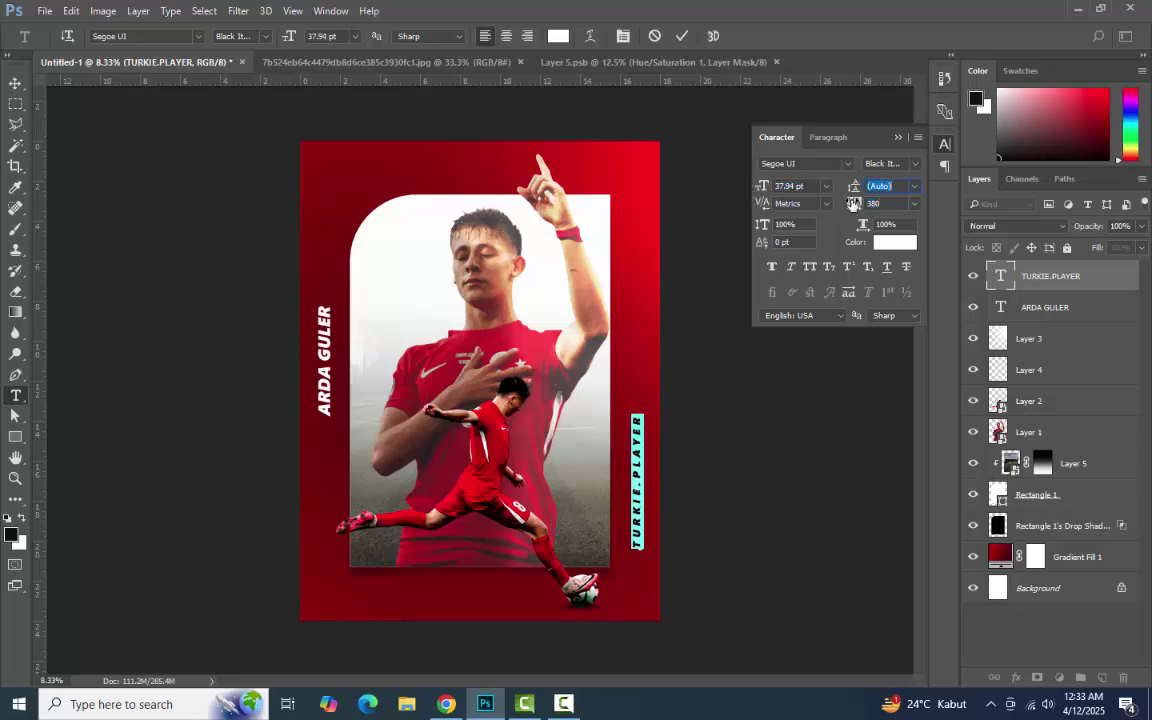
key(Tab)
key(Tab)
key(Tab)
text(680)
key(Return)
click(15, 82)
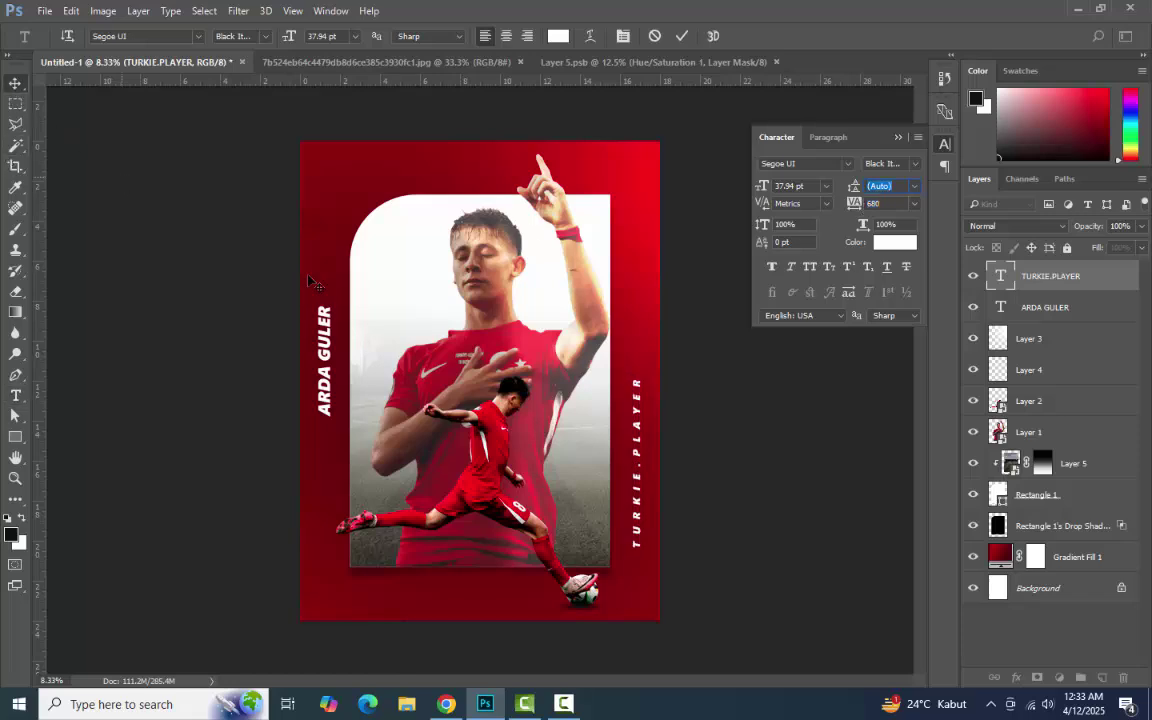
Move the TURKIE.PLAYER text slightly down and closer to the frame, so it ends near the frame's bottom edge.
click(640, 456)
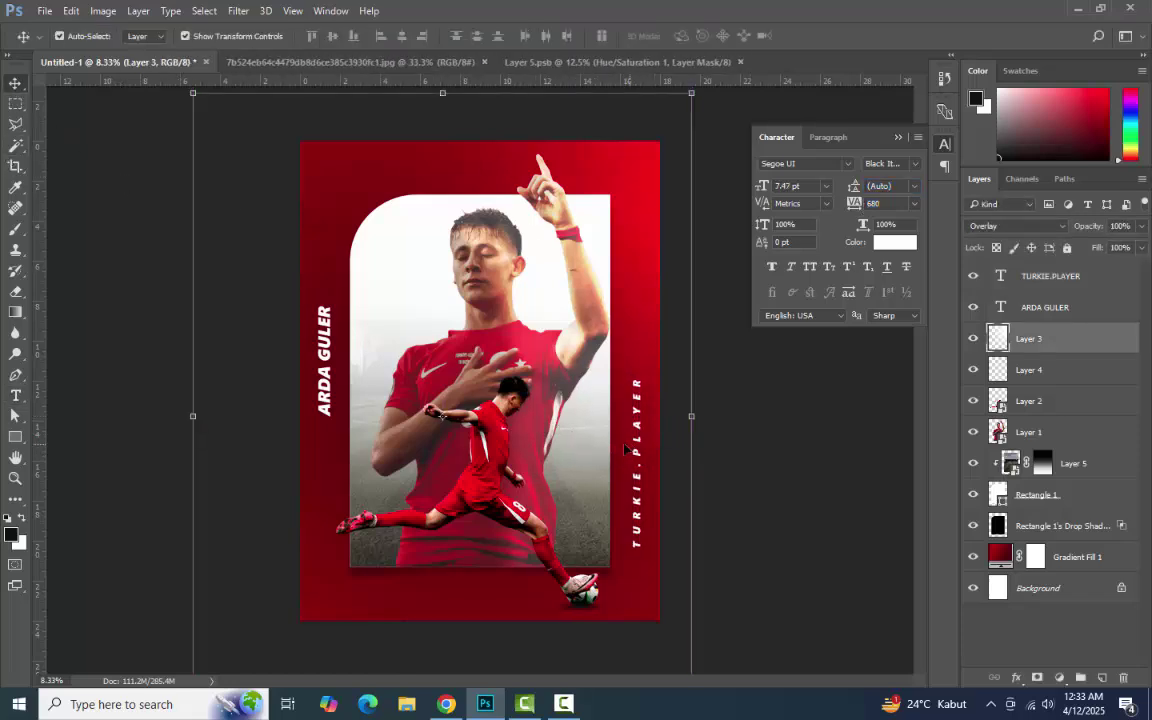
click(745, 441)
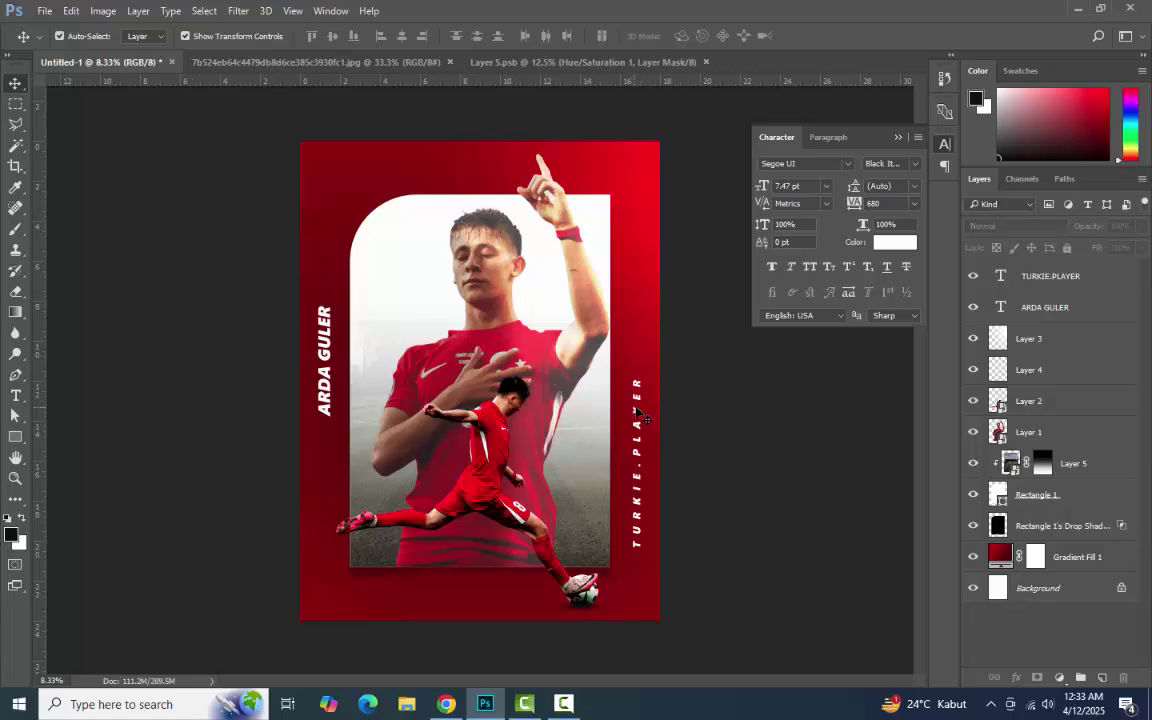
drag(640, 505, 635, 522)
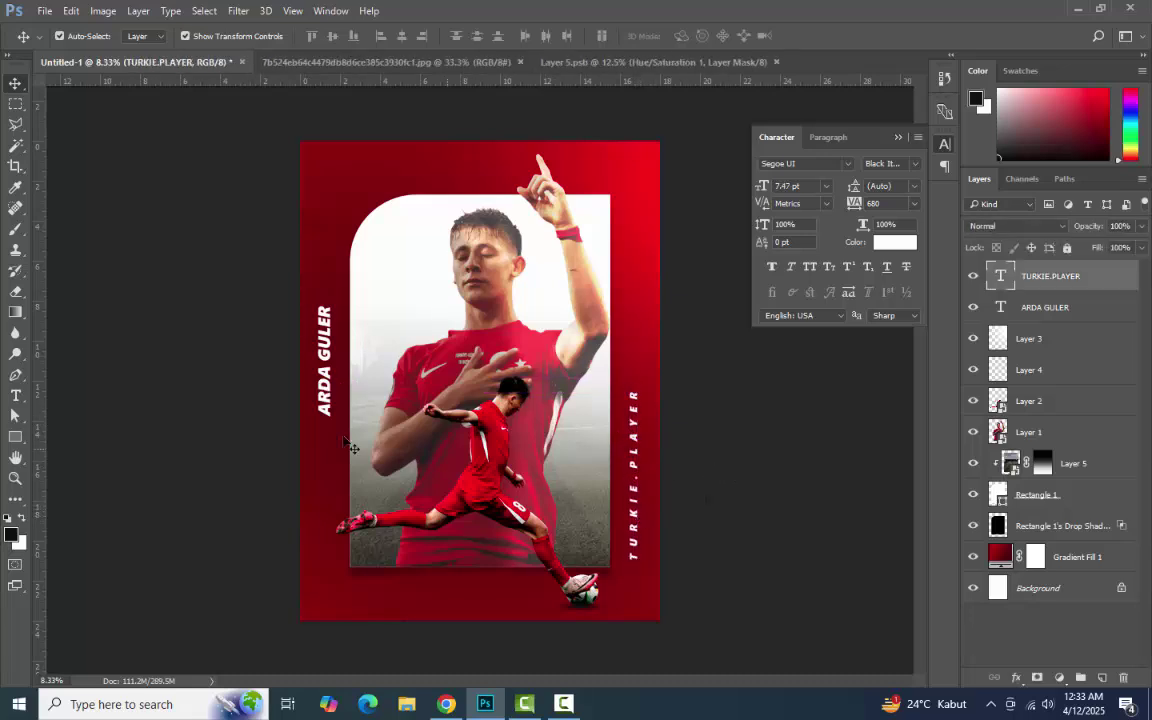
Move the ARDA GULER text slightly up along the red border beside the frame.
click(231, 333)
drag(325, 337, 325, 303)
click(213, 373)
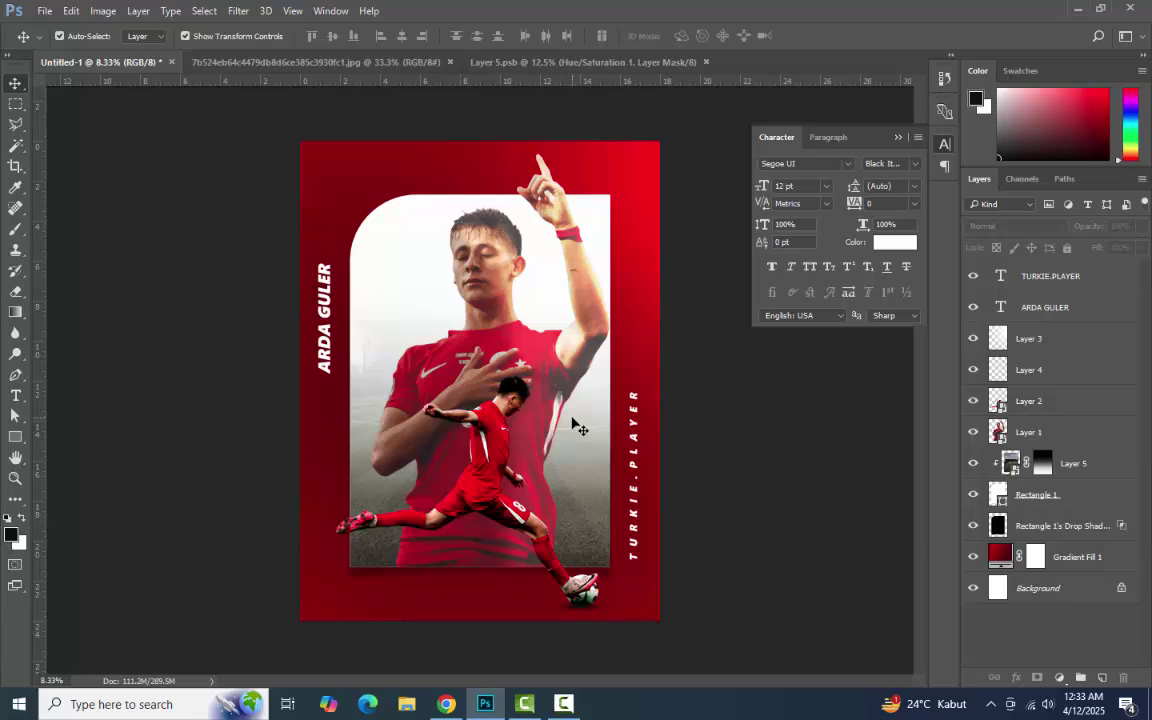
Close the JPG and Layer 5.psb documents, leaving only the poster open, and collapse the Character panel.
click(449, 62)
click(428, 62)
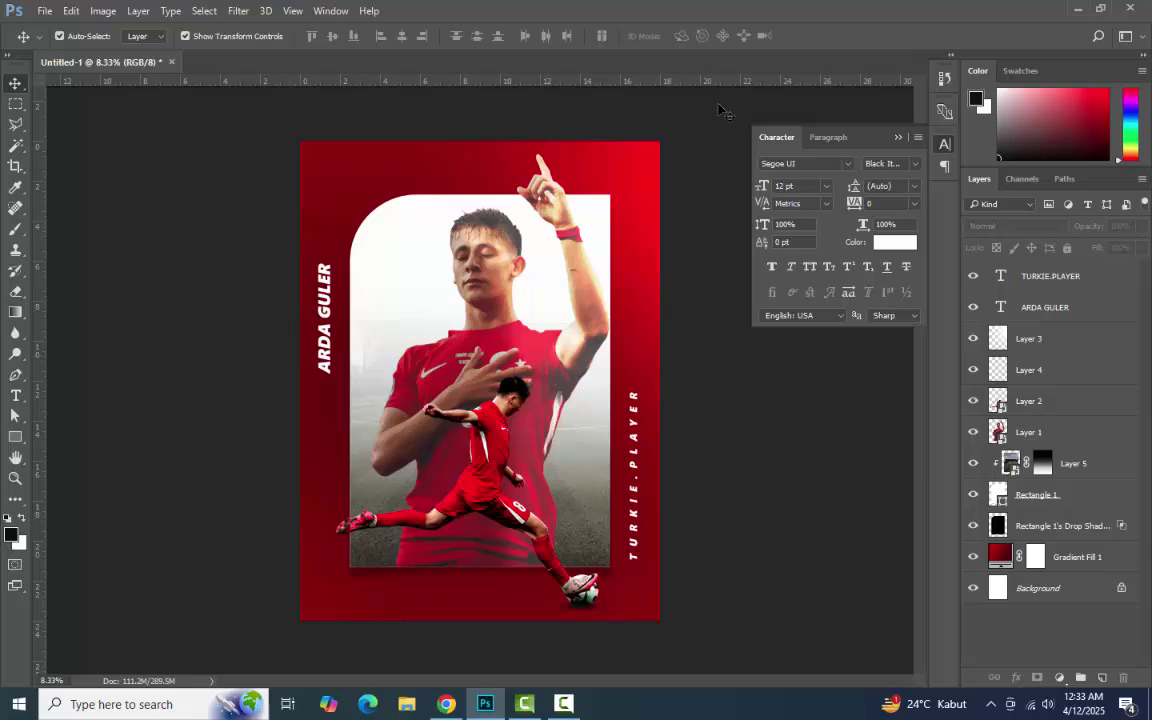
click(897, 138)
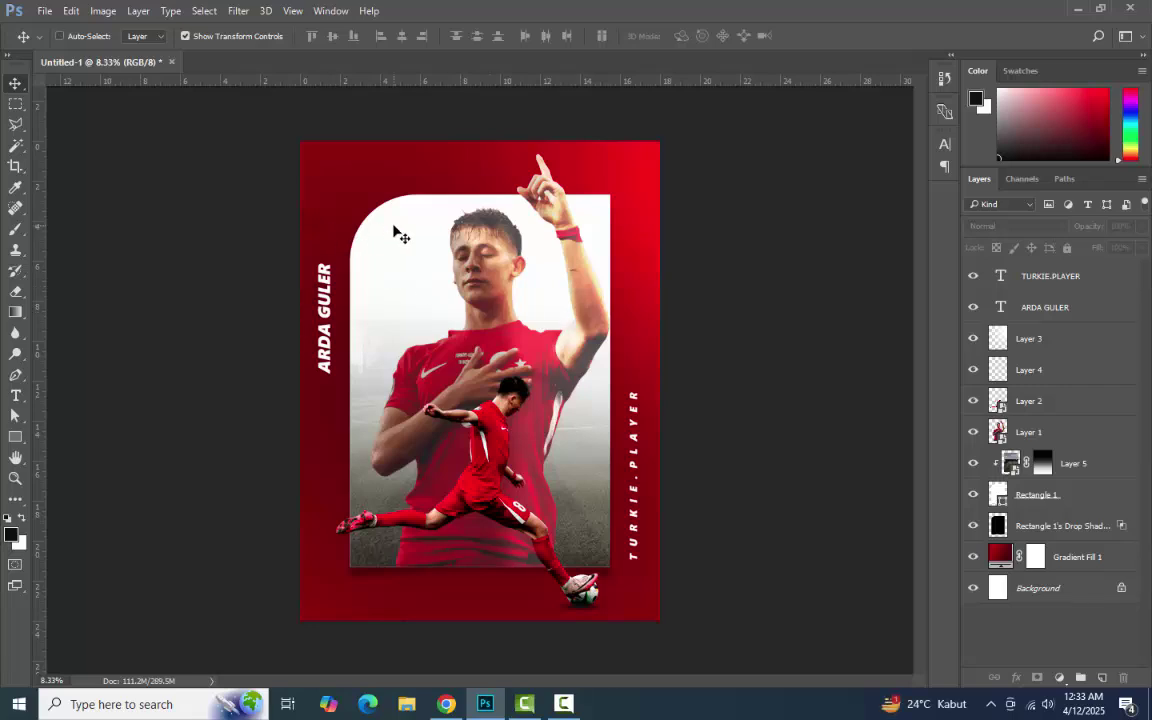
Start opening an image file and browse to the LOGO folder inside PNG on New Volume (E:).
key(ctrl+o)
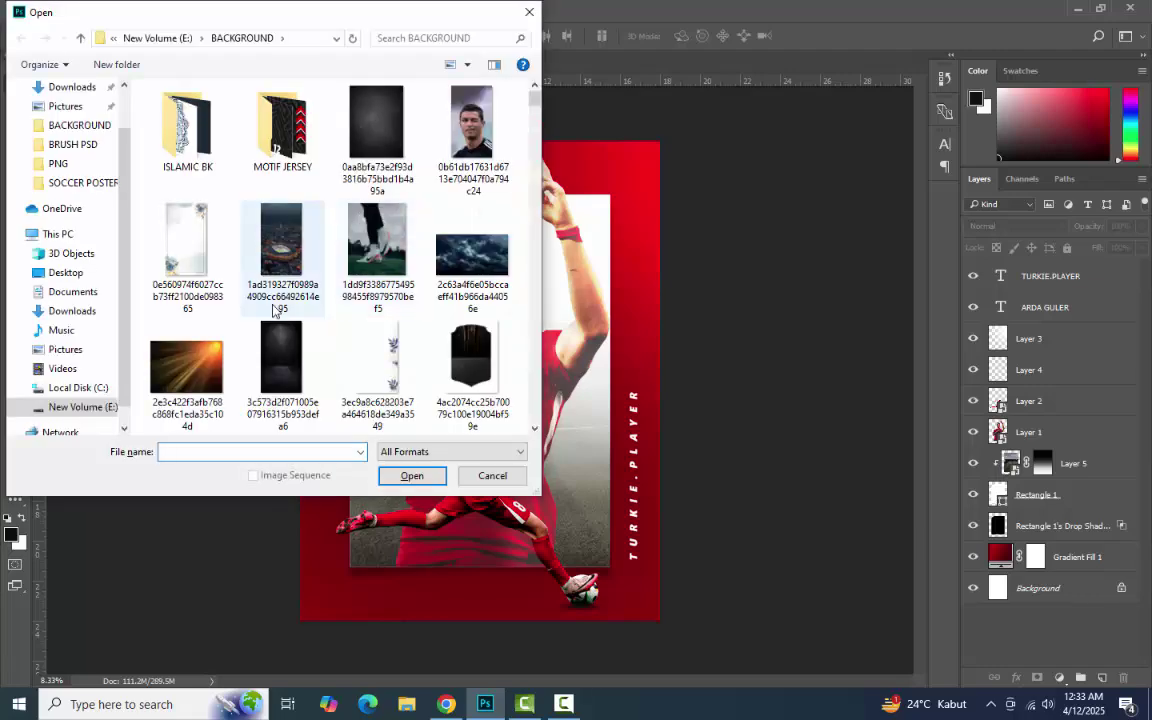
click(74, 406)
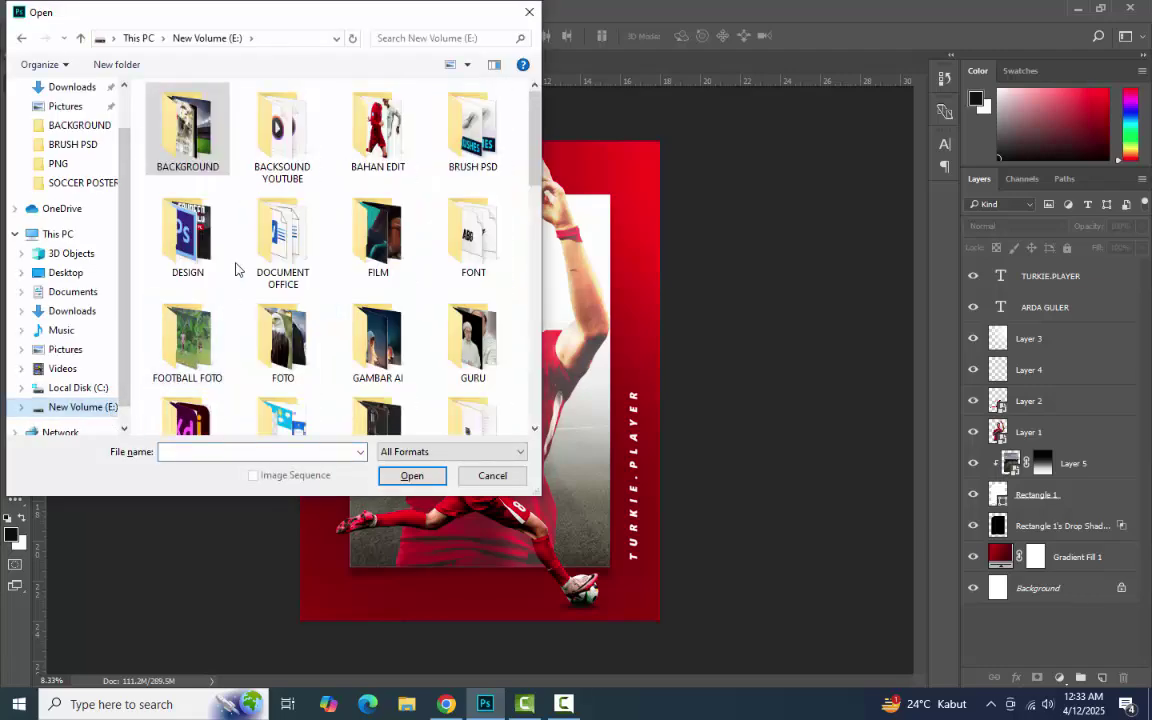
scroll(245, 365, down, 5)
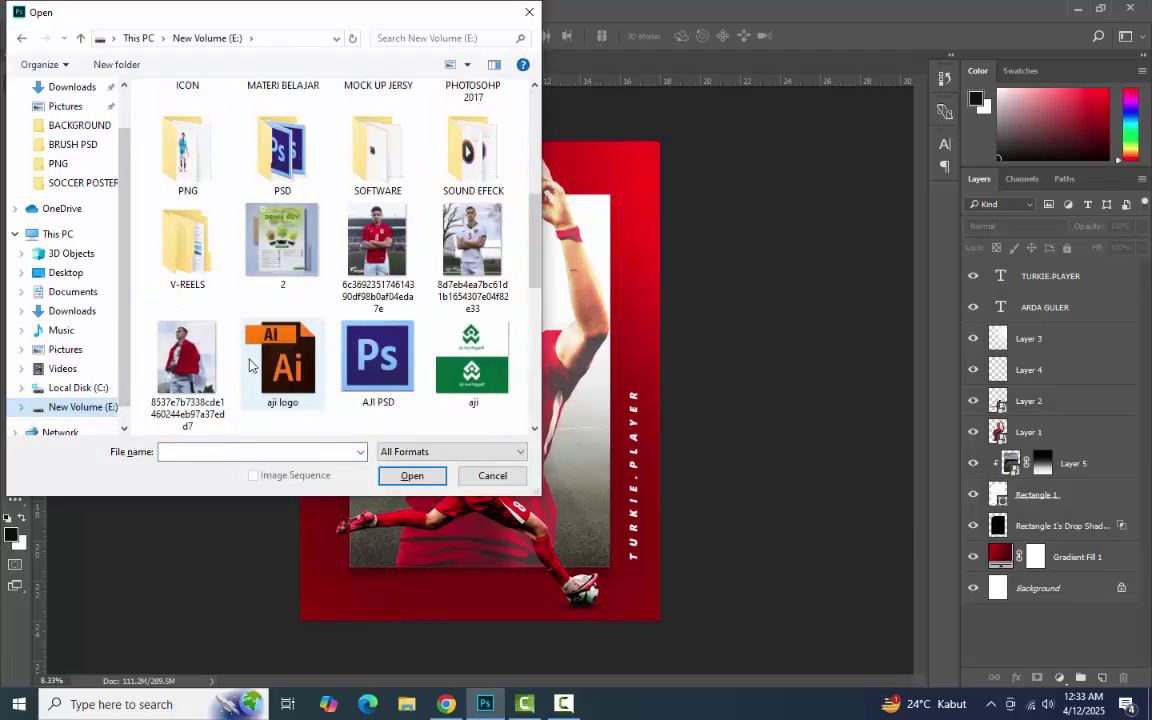
click(197, 183)
double_click(197, 183)
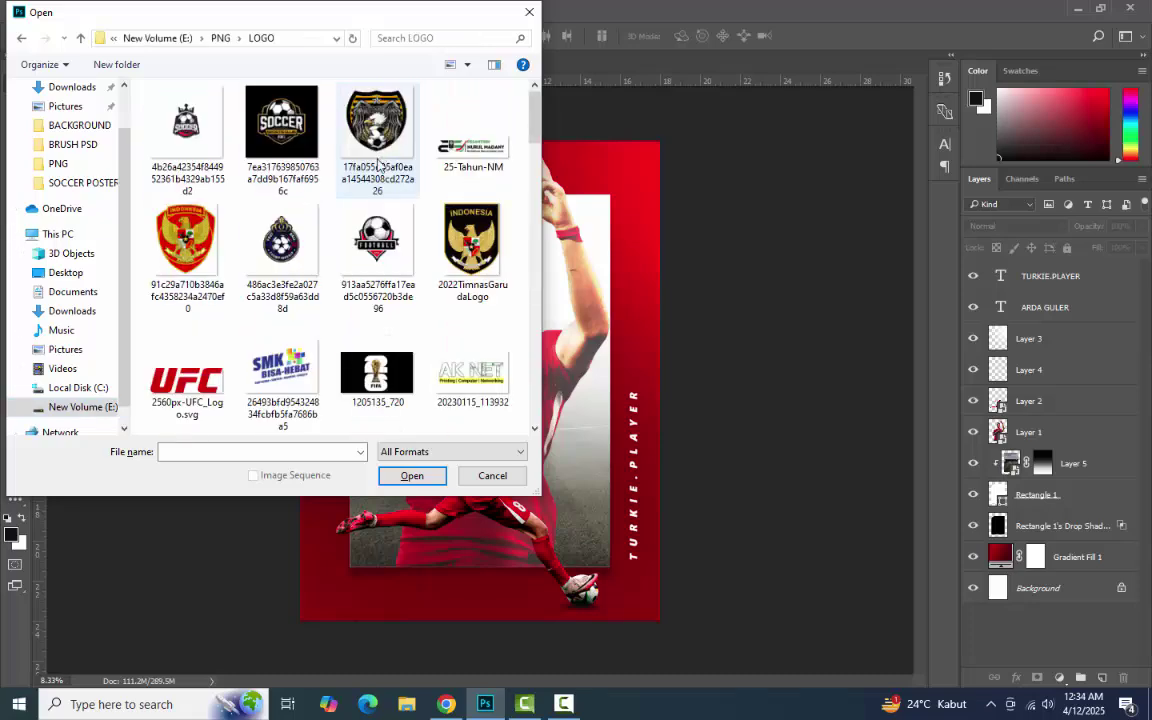
double_click(330, 148)
Find the FIFA World Cup trophy logo 1205135_720 in the LOGO folder and open it.
scroll(300, 270, down, 2)
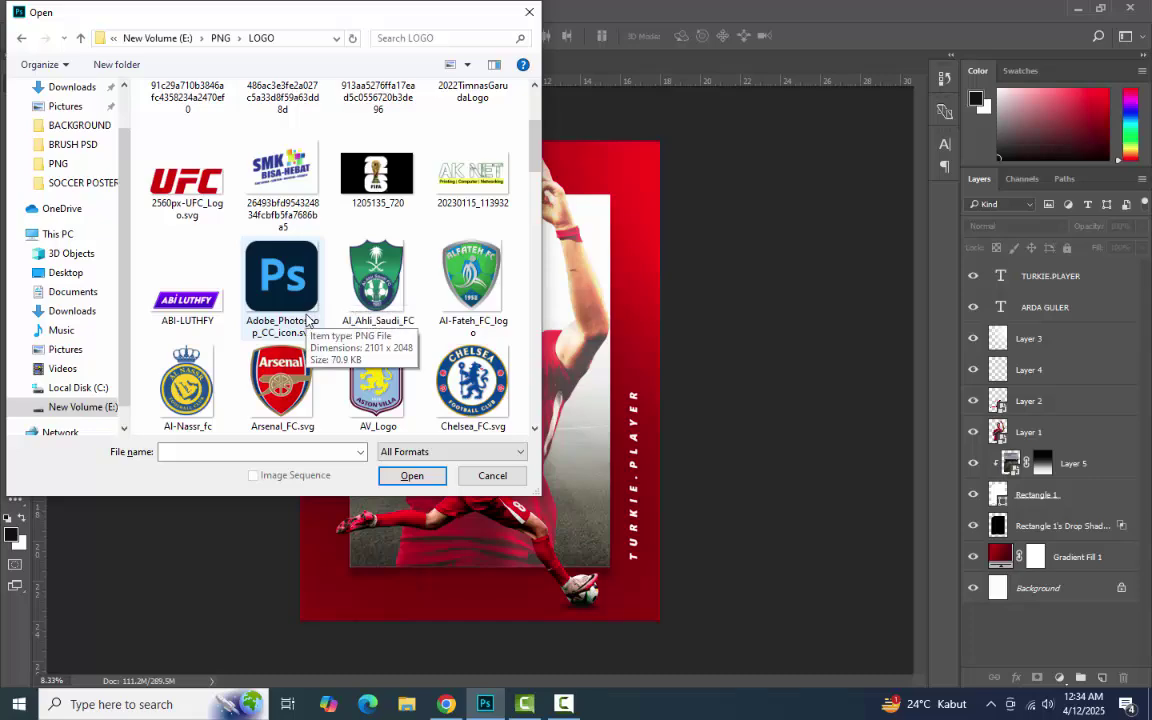
scroll(307, 318, down, 2)
scroll(307, 318, down, 2)
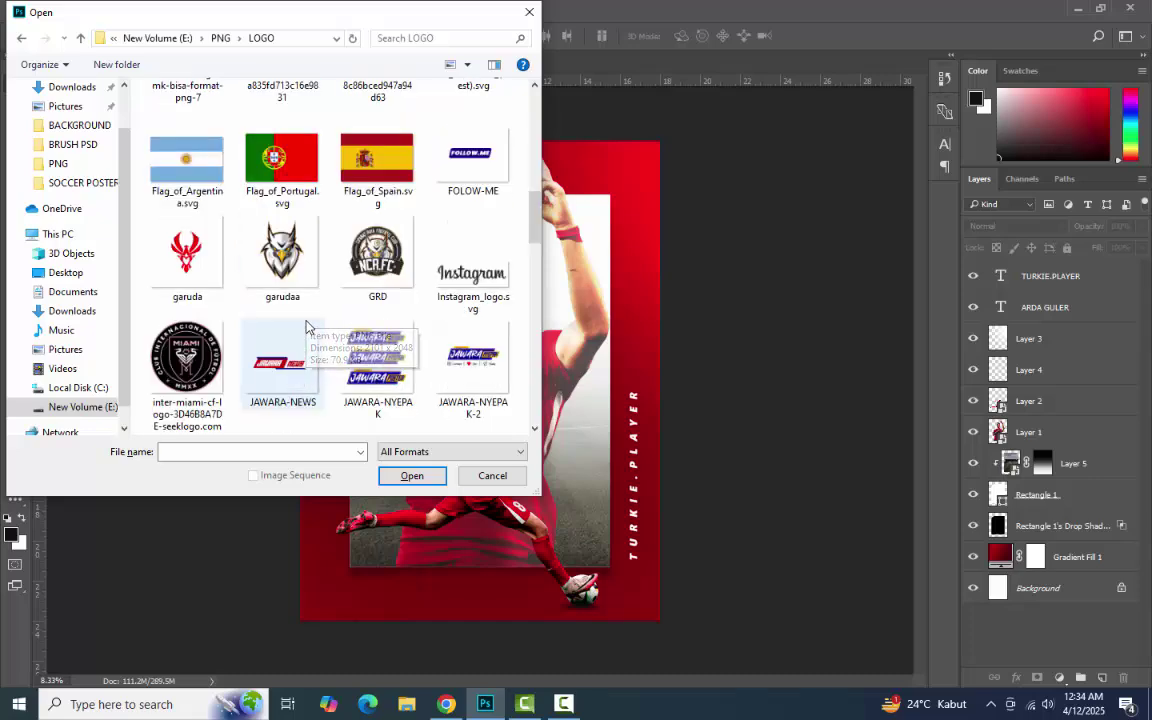
scroll(307, 327, down, 2)
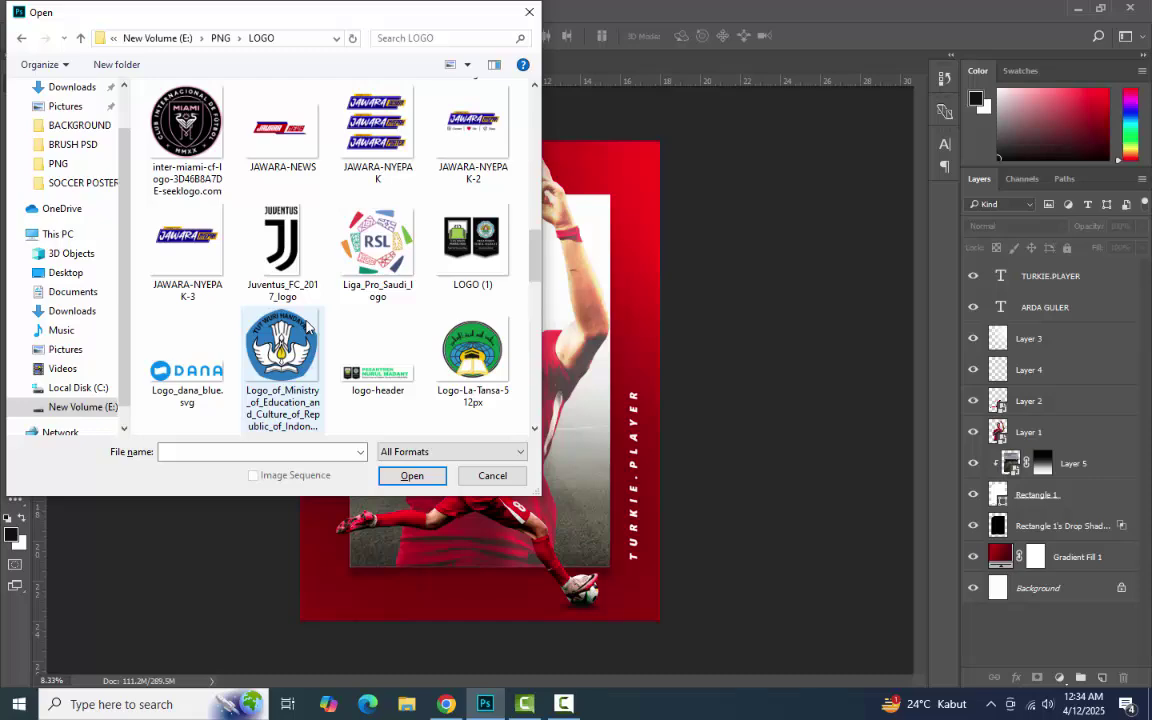
scroll(314, 328, down, 2)
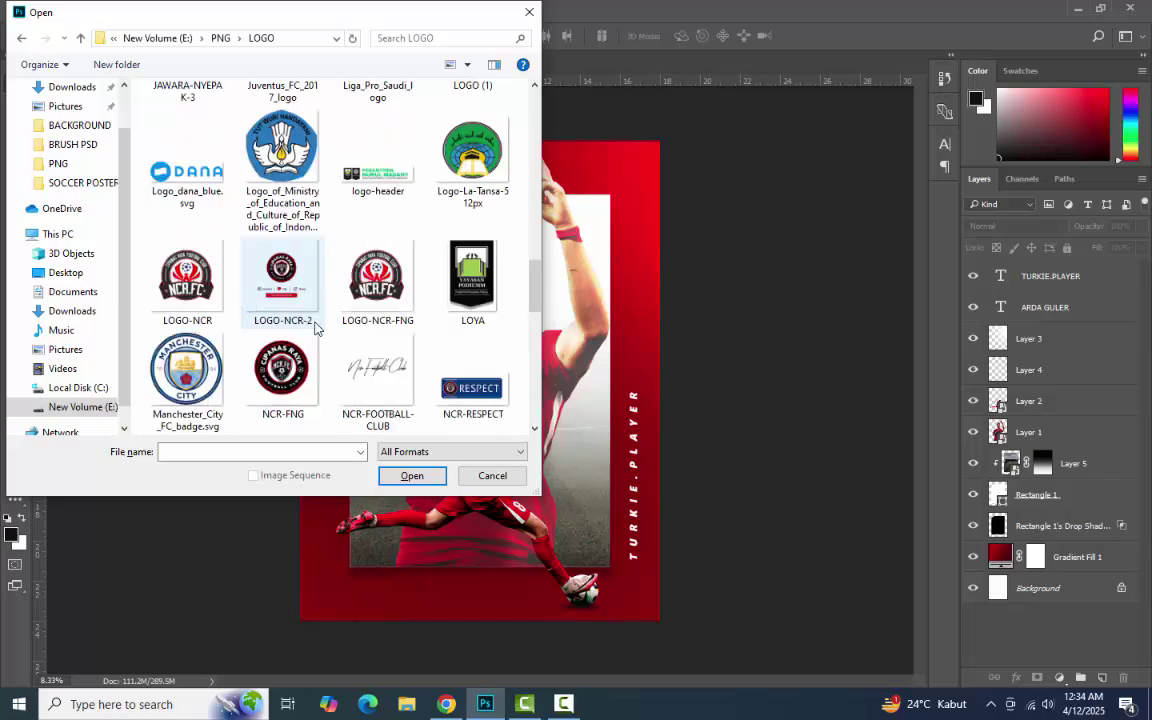
scroll(318, 334, down, 2)
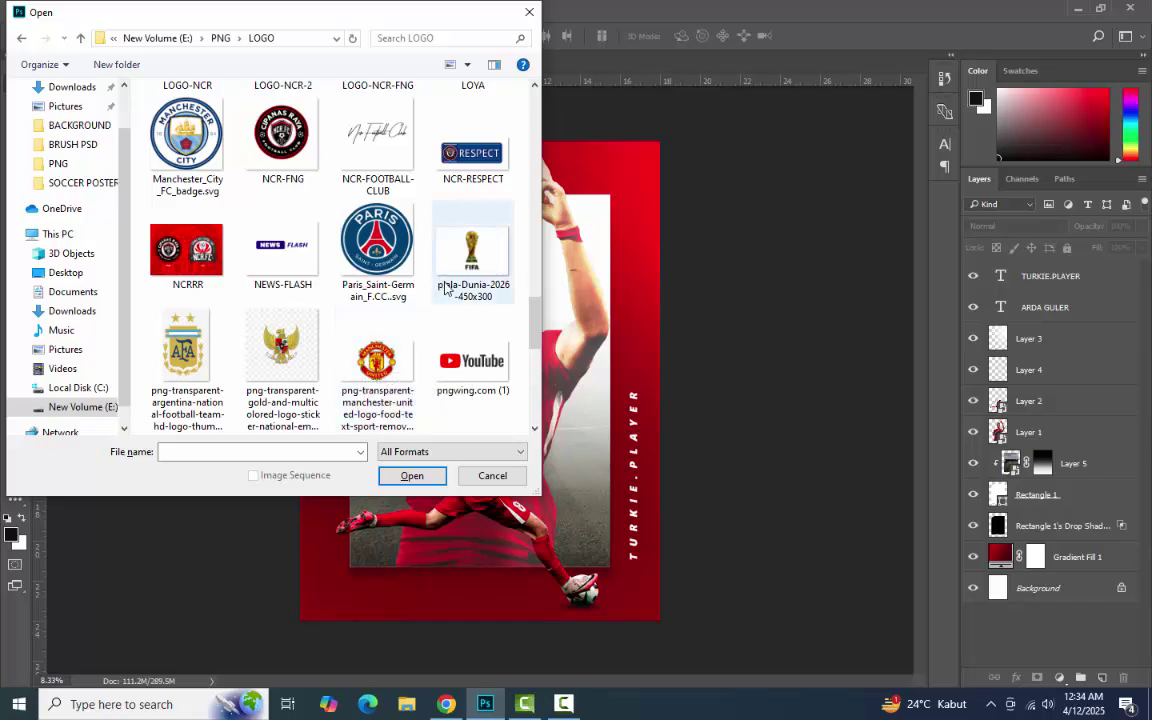
scroll(450, 285, down, 4)
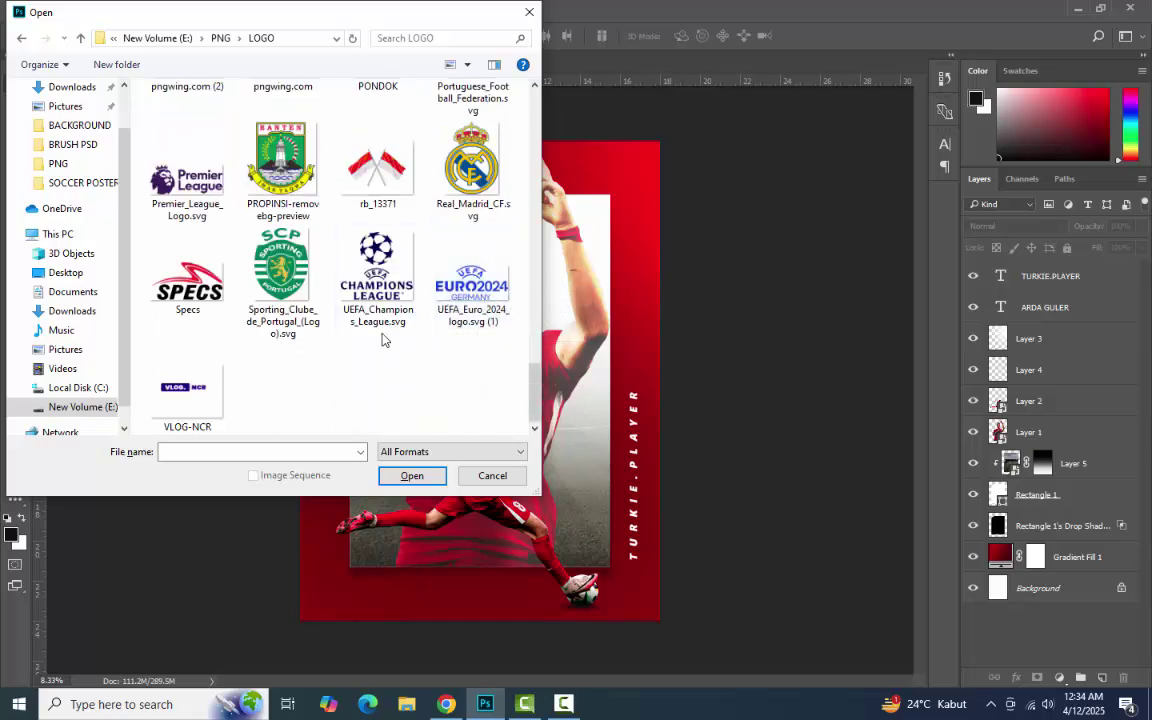
scroll(382, 338, up, 2)
scroll(382, 340, up, 3)
scroll(382, 340, up, 8)
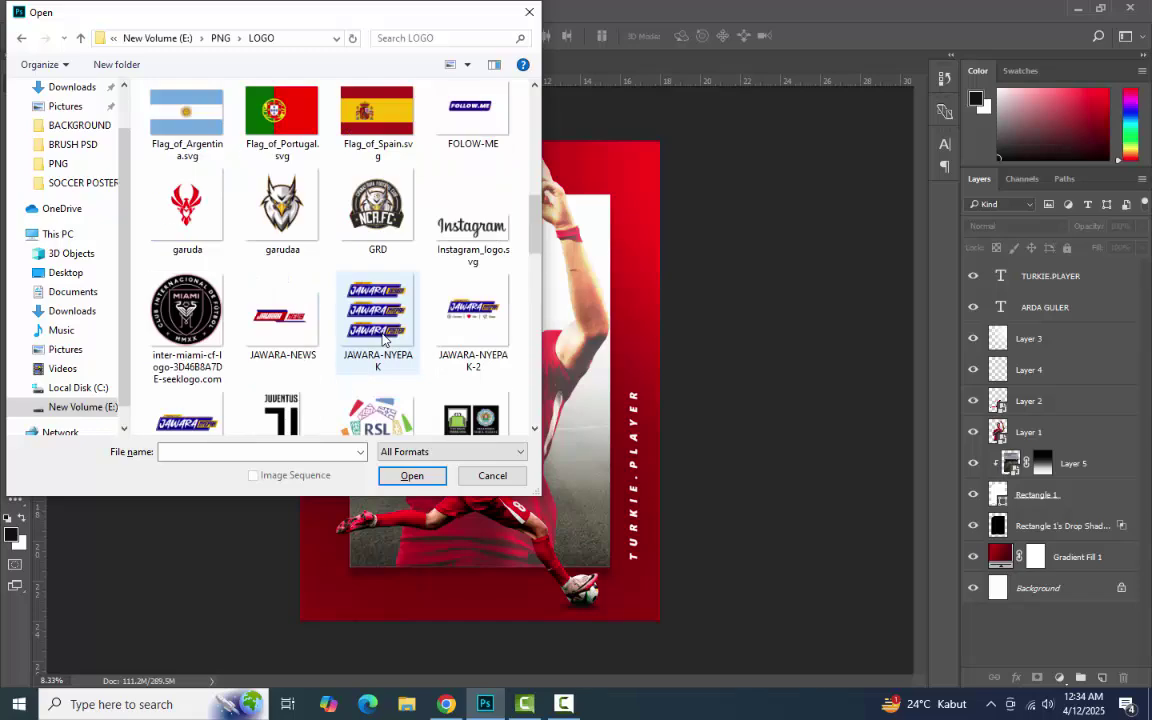
double_click(378, 356)
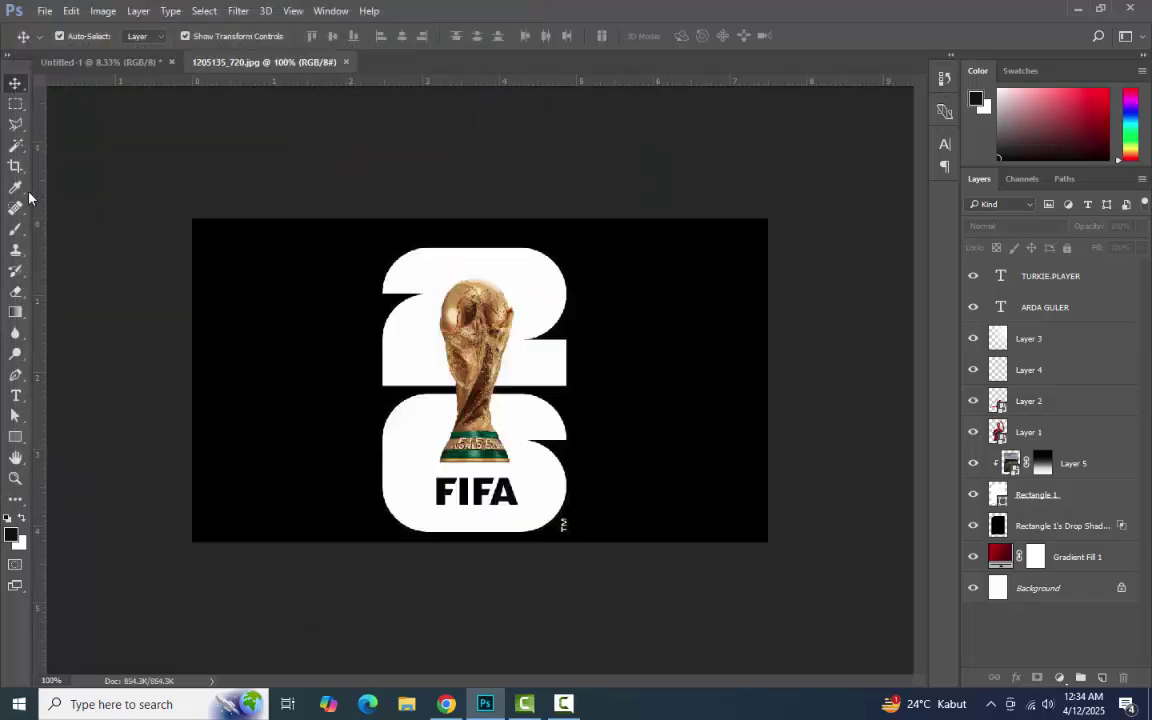
Select the logo's black background with the Magic Wand and invert the selection to isolate the white FIFA emblem.
click(15, 145)
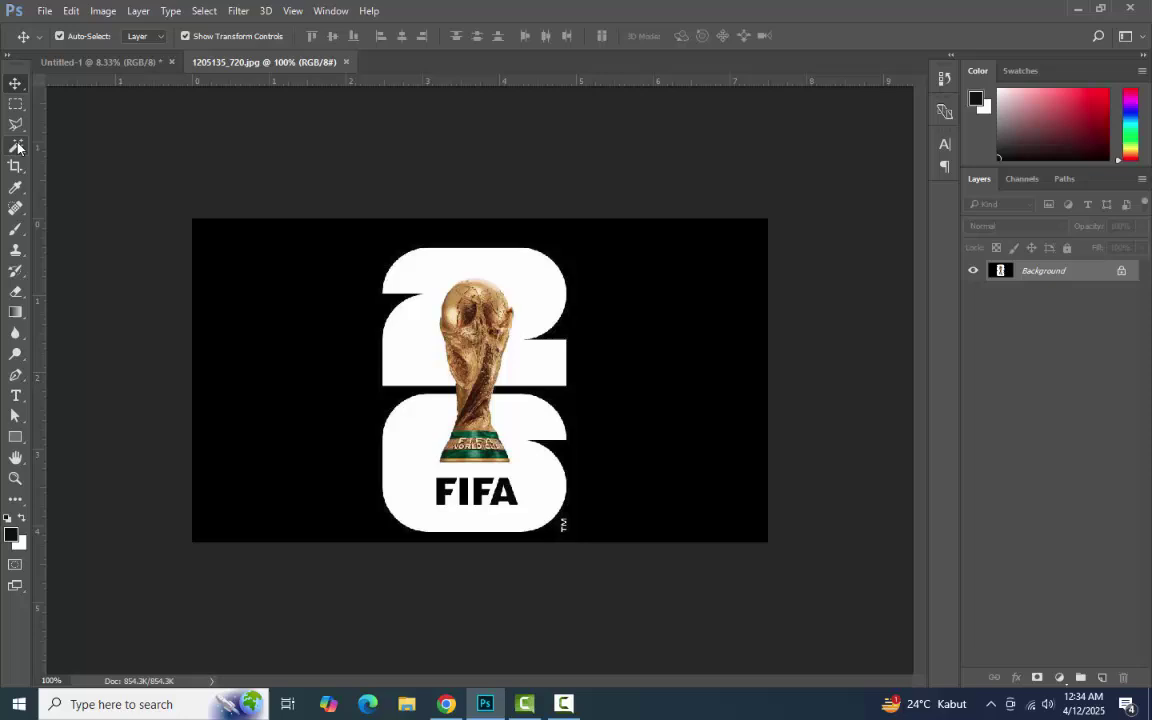
click(296, 293)
right_click(303, 302)
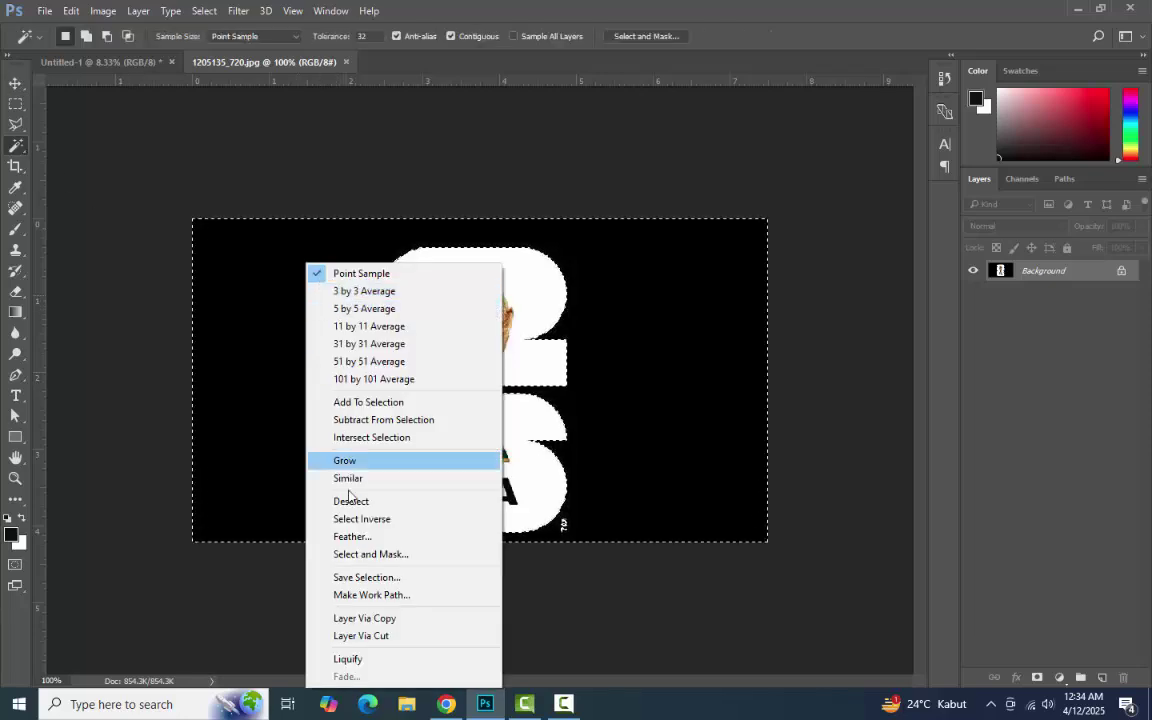
click(362, 519)
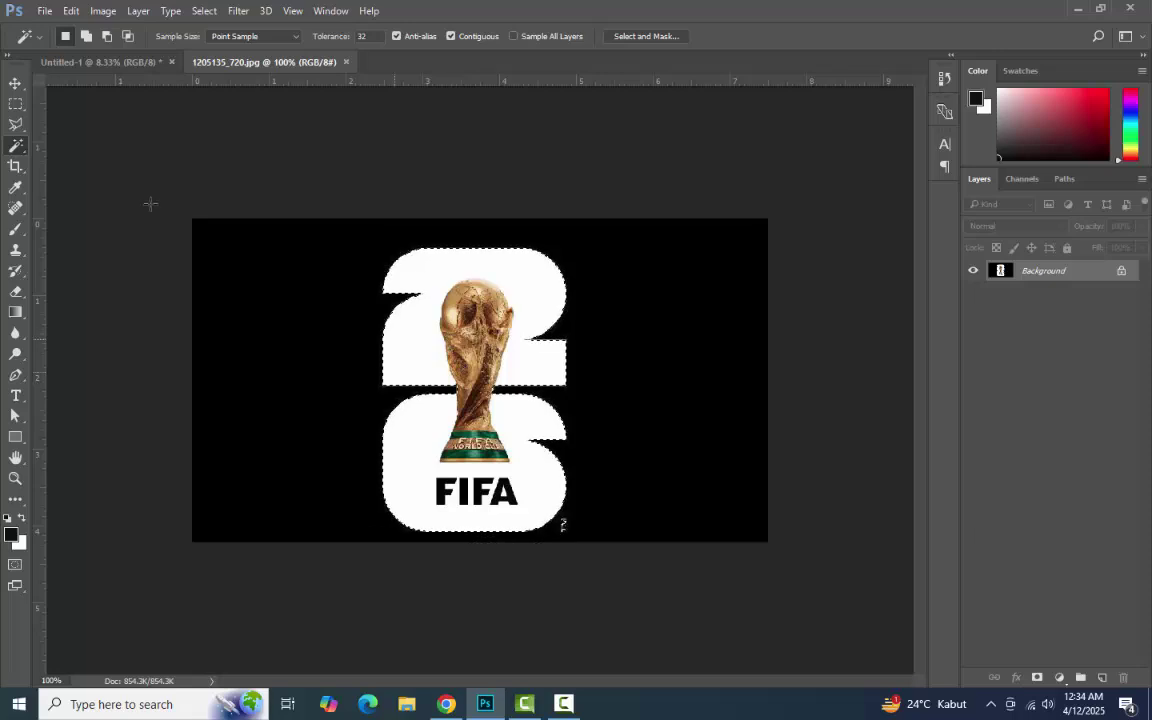
Transfer the selected FIFA emblem to the poster, scale it to 48.37% and place it in the poster's upper left corner.
click(15, 82)
mouse_move(394, 316)
mouse_down()
mouse_move(135, 48)
mouse_move(116, 63)
mouse_move(230, 290)
mouse_move(402, 328)
mouse_up()
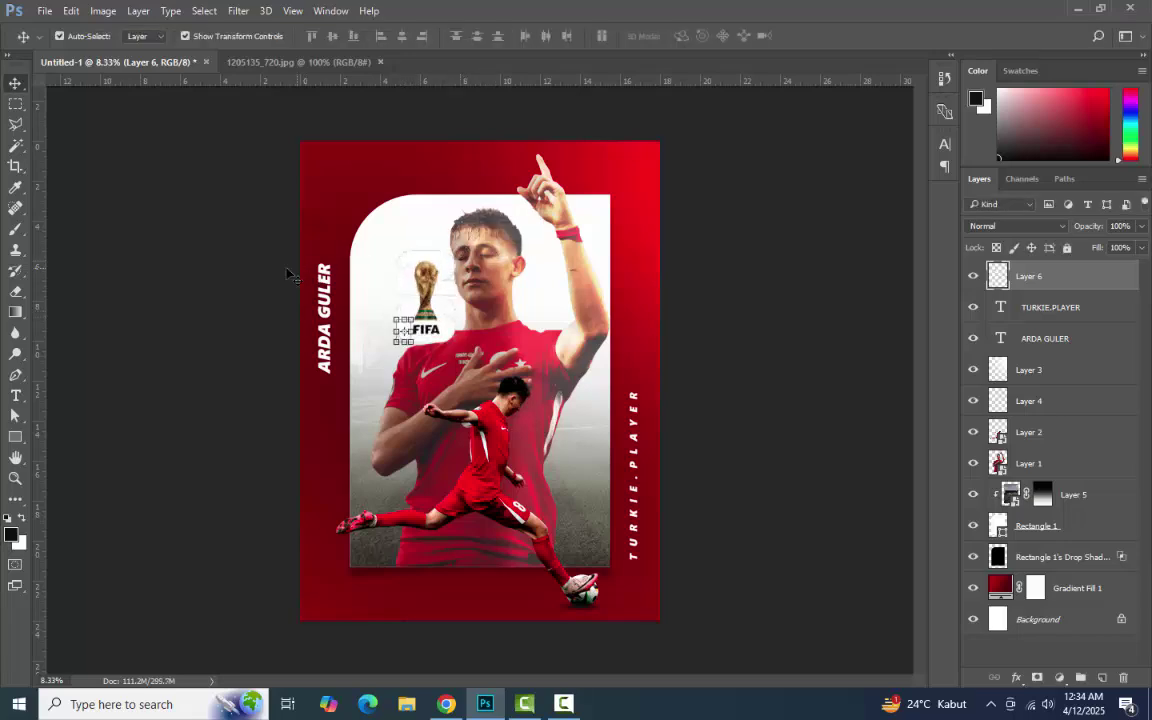
drag(434, 270, 340, 174)
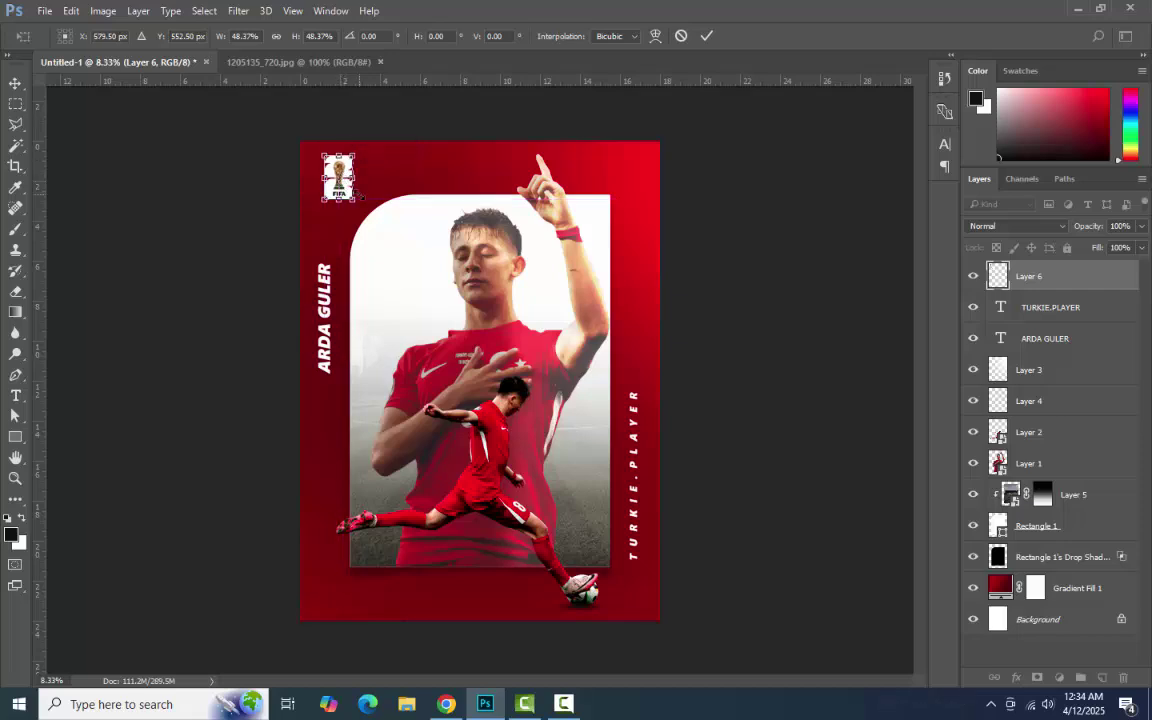
key(Return)
click(178, 205)
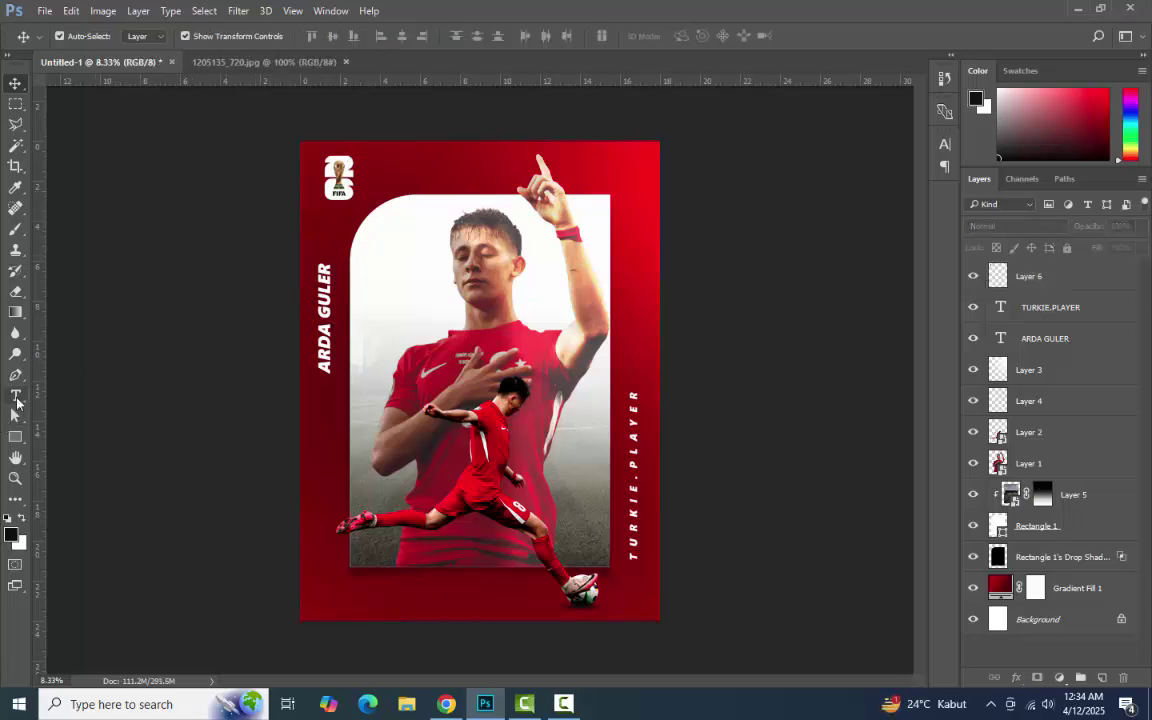
Add the white text FIFA WORLD CUP 2025 and enlarge it just right of the FIFA emblem, above the frame.
key(t)
click(383, 167)
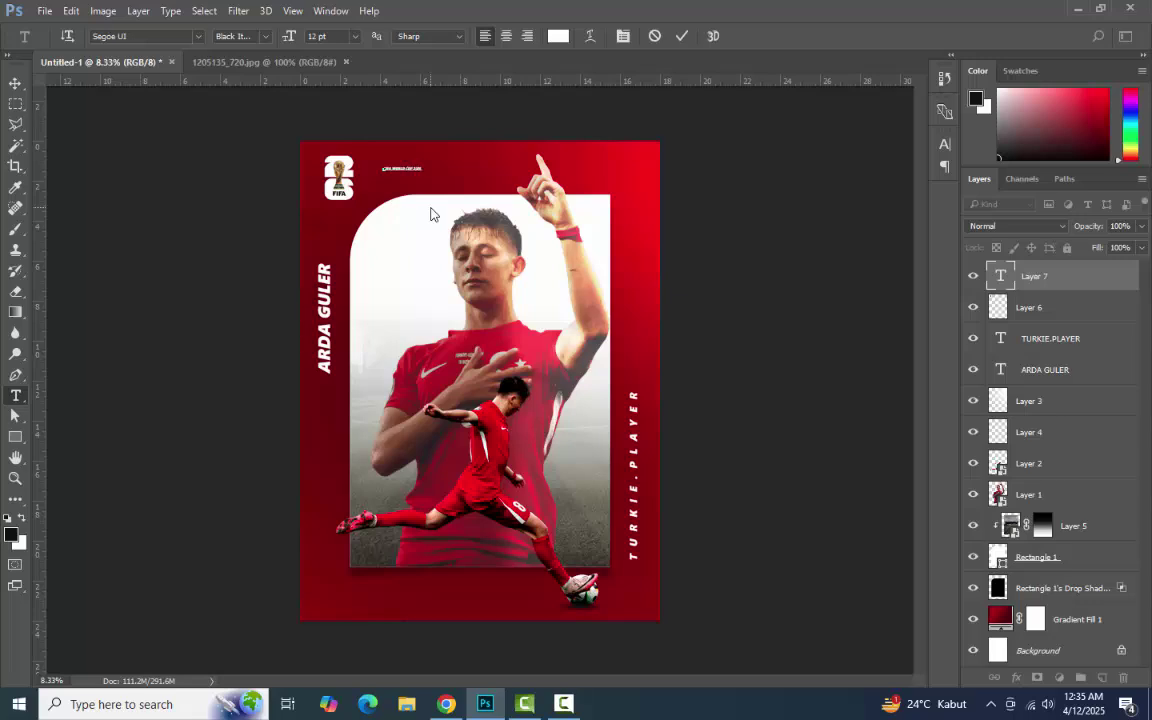
click(15, 82)
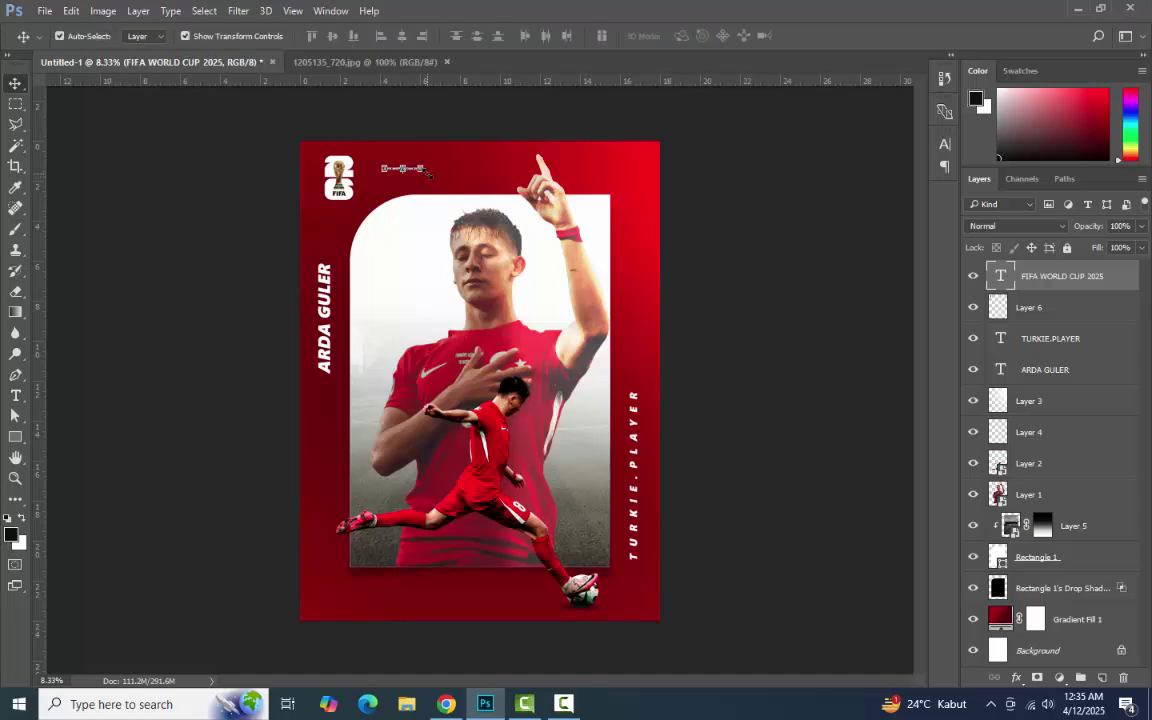
drag(427, 172, 451, 176)
key(Return)
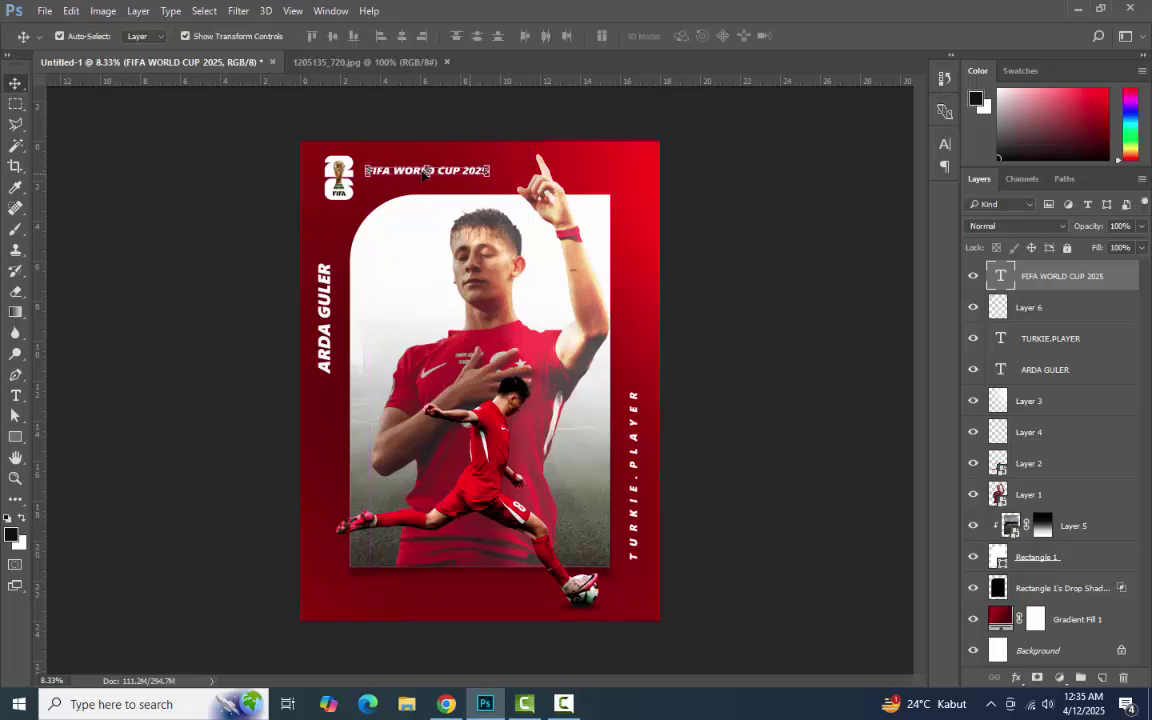
click(190, 215)
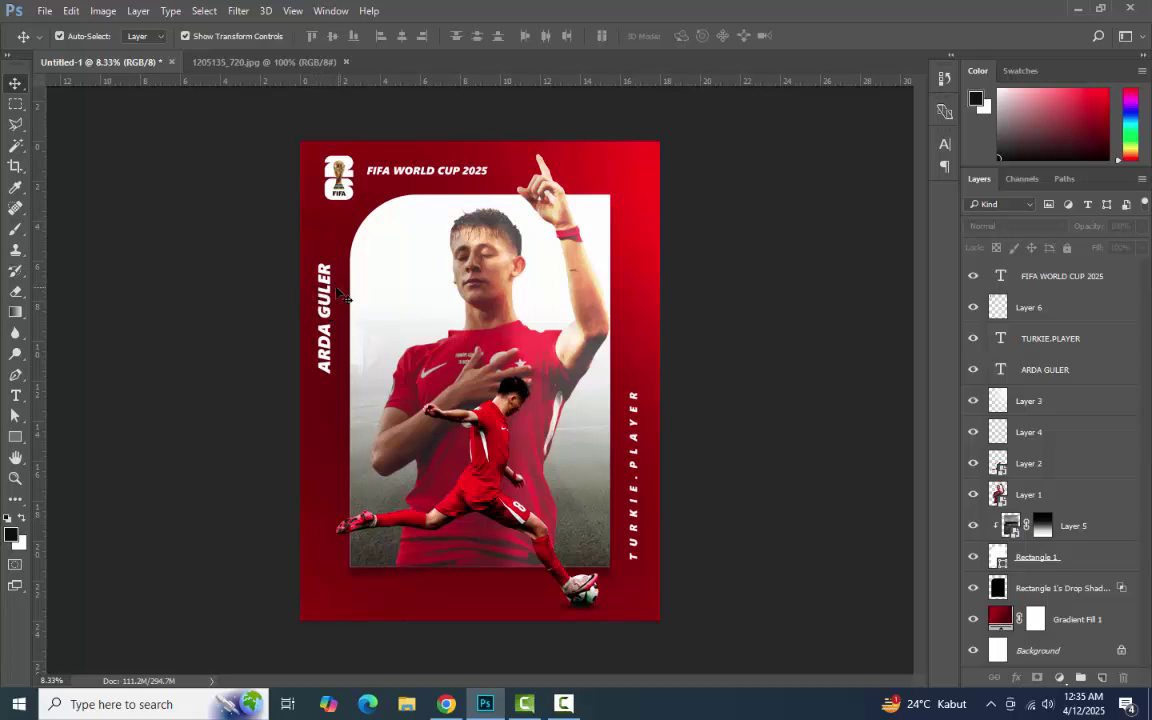
Move the ARDA GULER text down the red border to beside the lower part of the frame.
drag(340, 295, 327, 428)
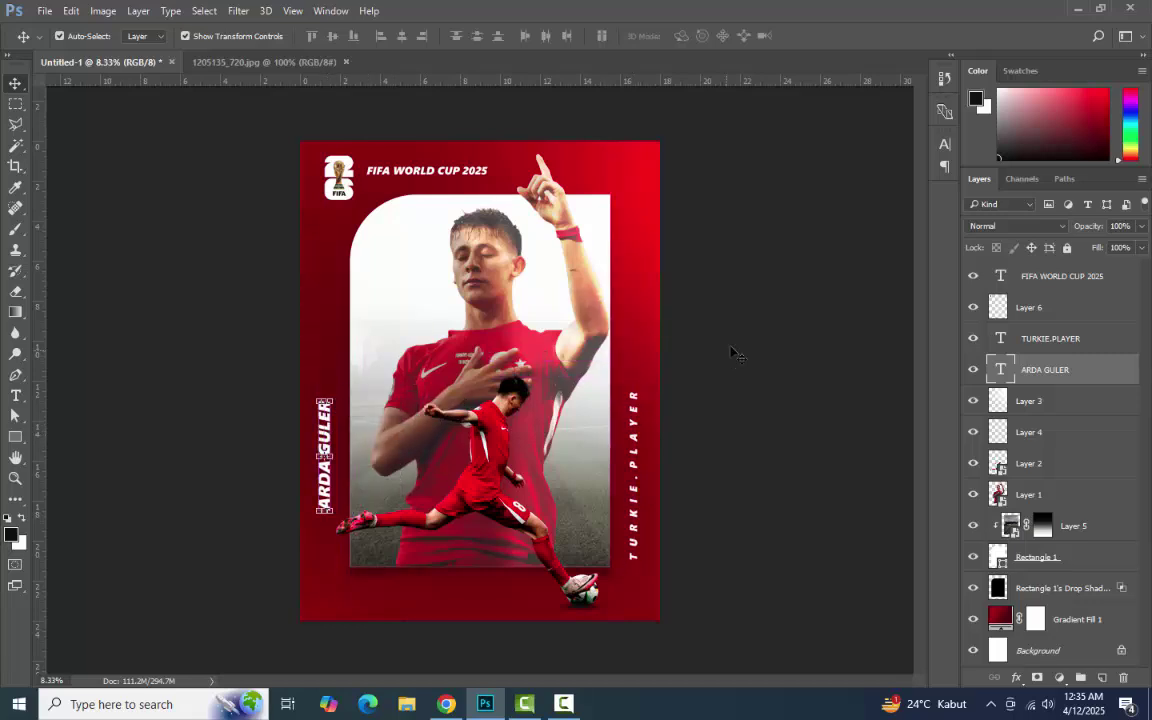
click(746, 342)
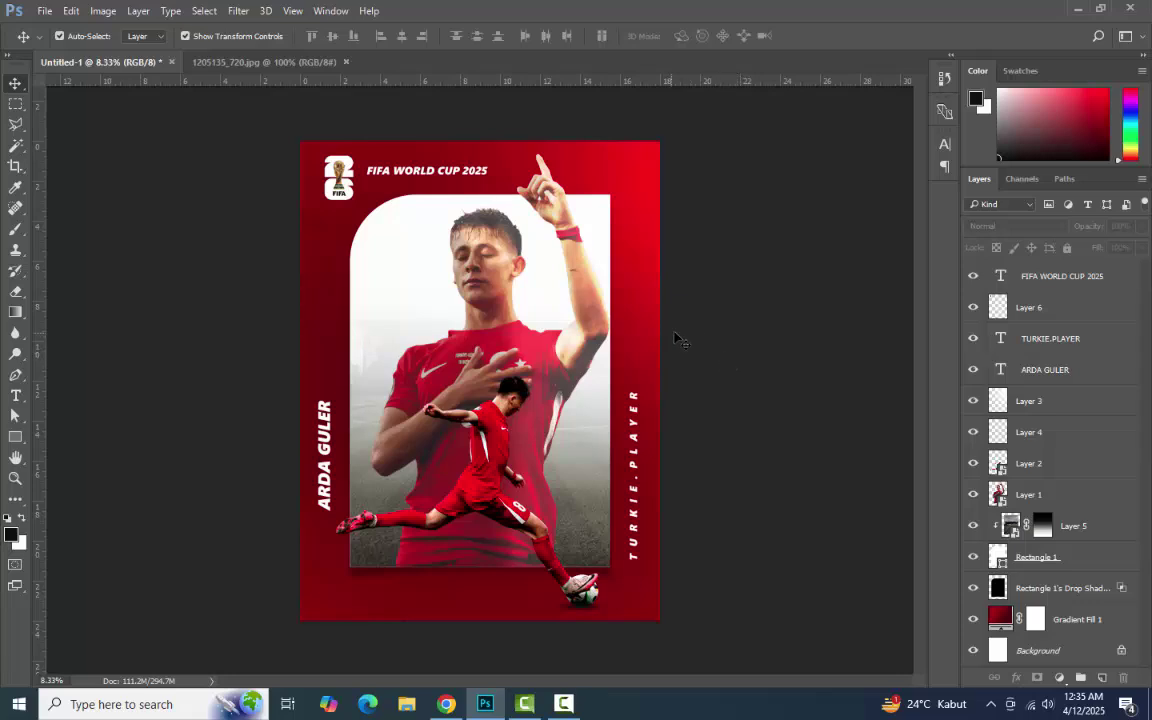
key(ctrl+plus)
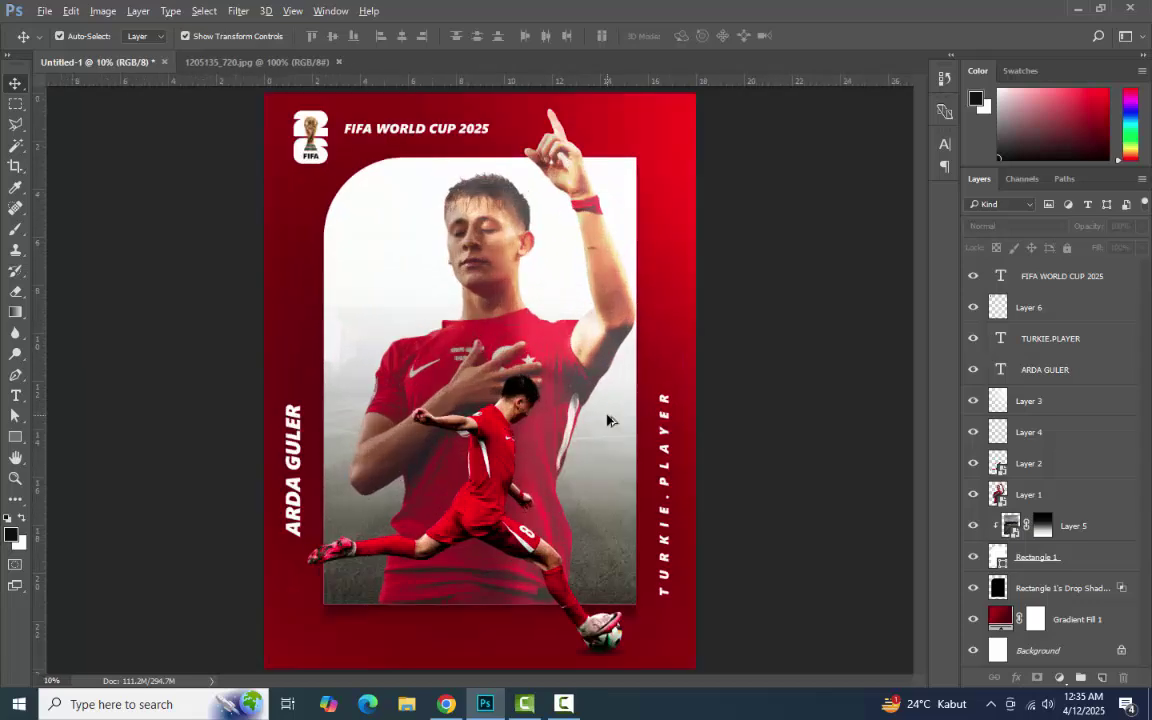
key(ctrl+minus)
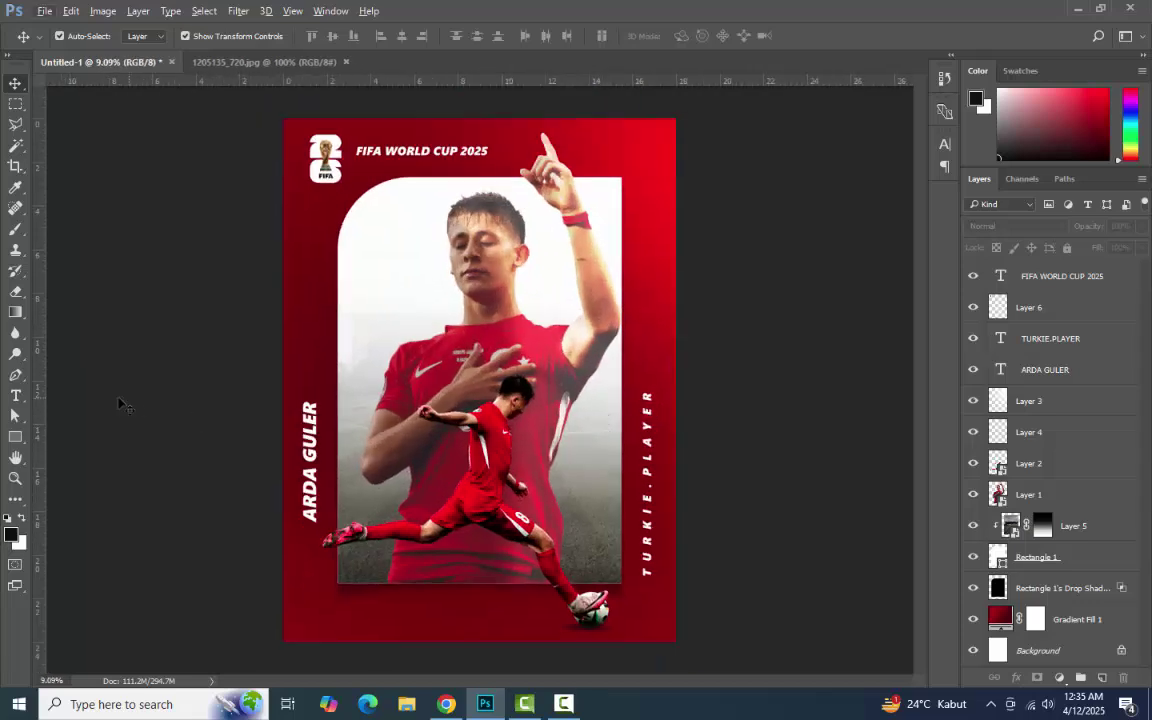
Draw a narrow black rounded rectangle about 133 by 1562 px with a 500 px radius, centered on the frame's upper left edge.
drag(16, 436, 50, 456)
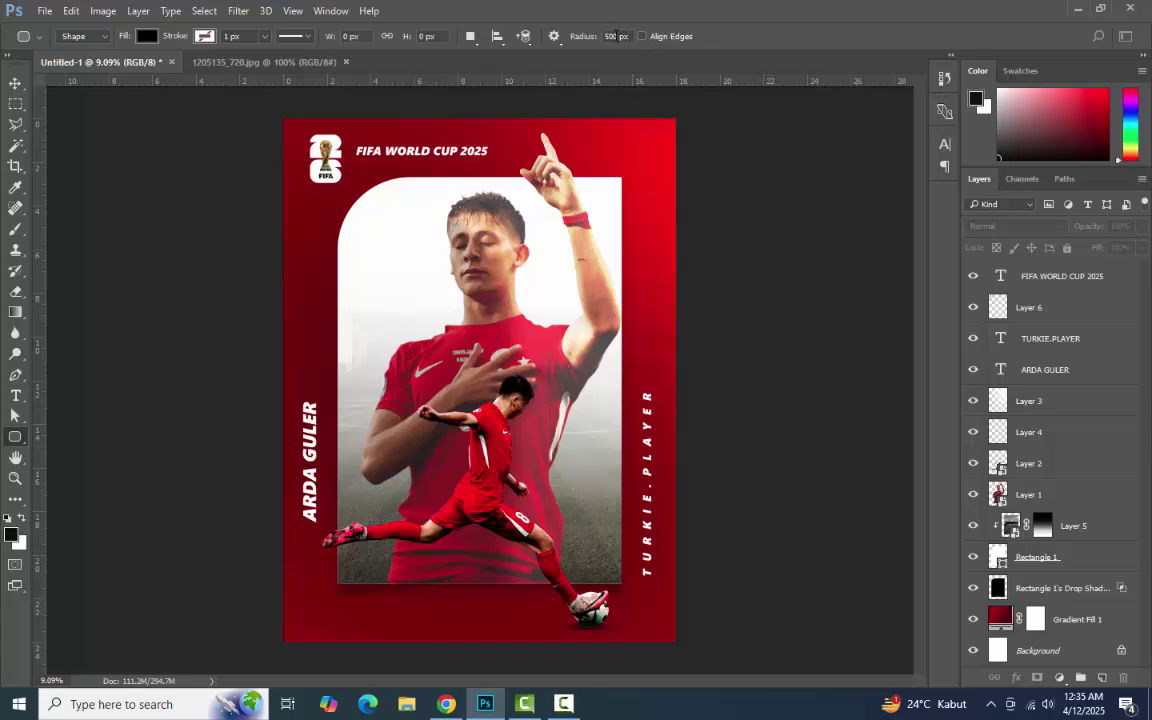
drag(339, 253, 351, 395)
key(v)
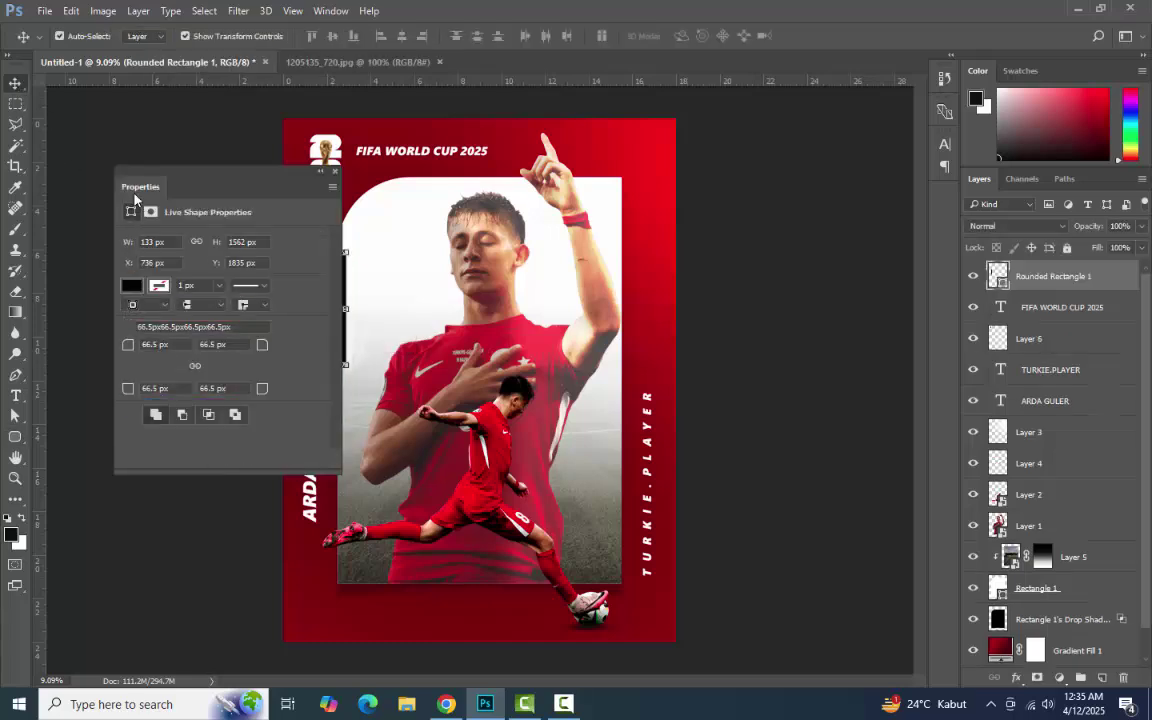
click(108, 149)
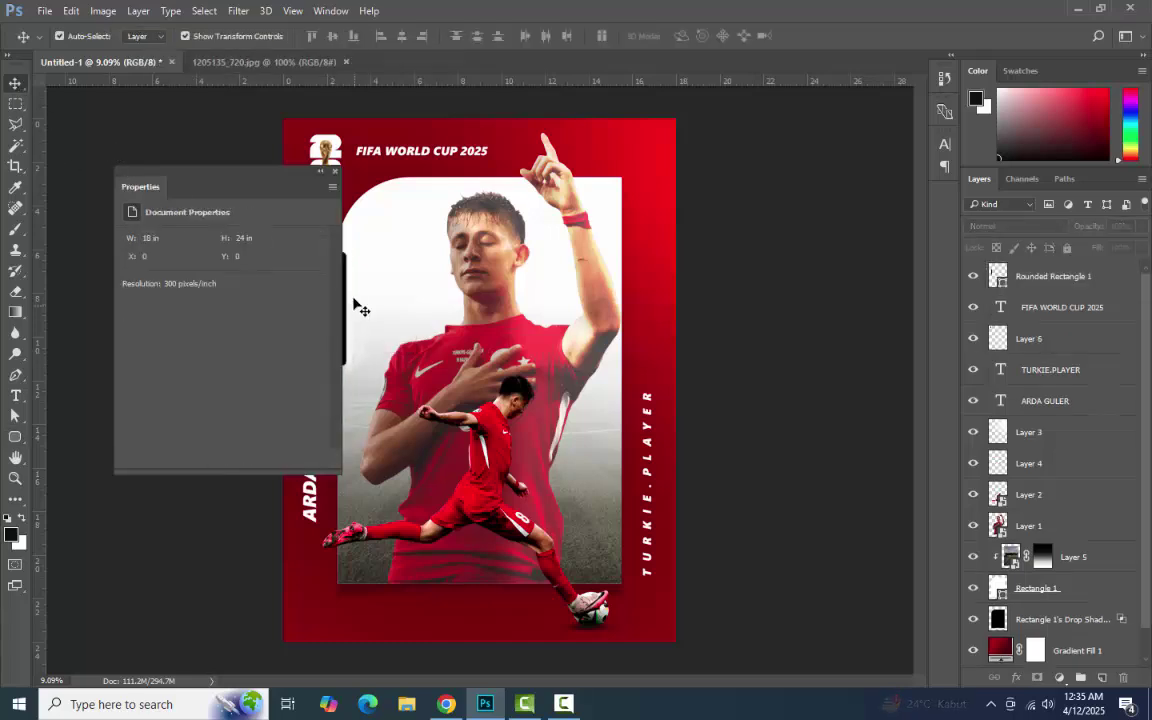
click(335, 173)
drag(345, 301, 339, 297)
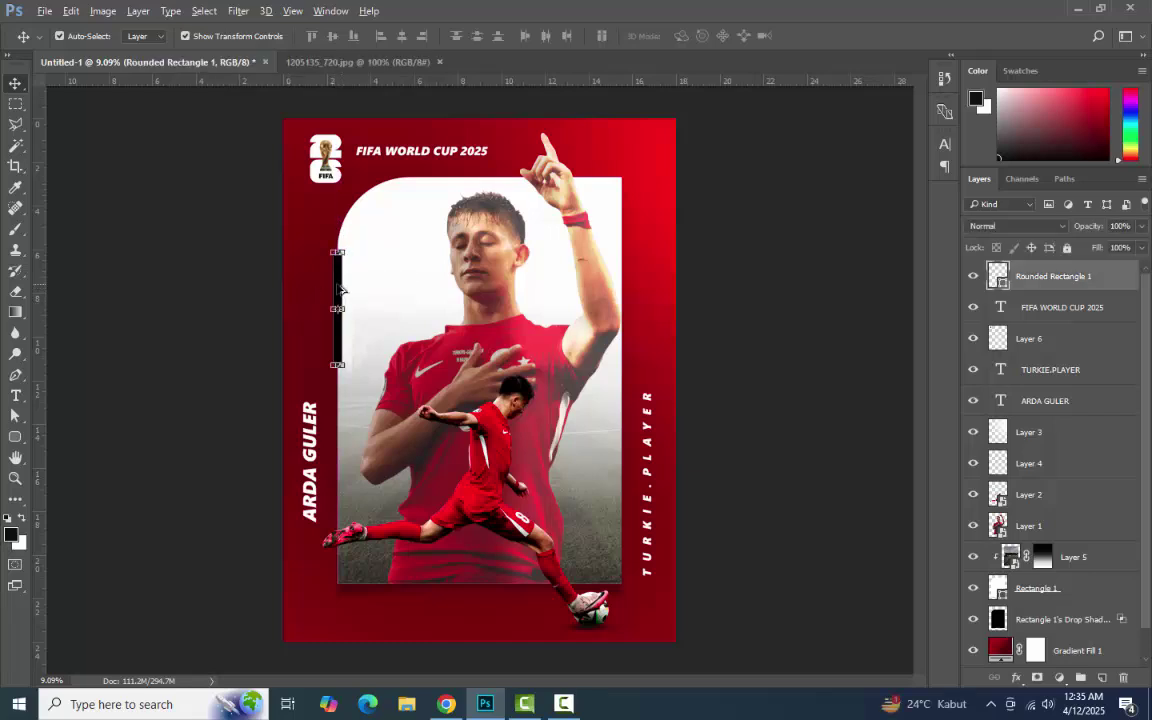
Duplicate the black rounded bar and place the copy on the lower part of the frame's right edge.
drag(556, 445, 617, 497)
drag(620, 490, 620, 490)
click(762, 437)
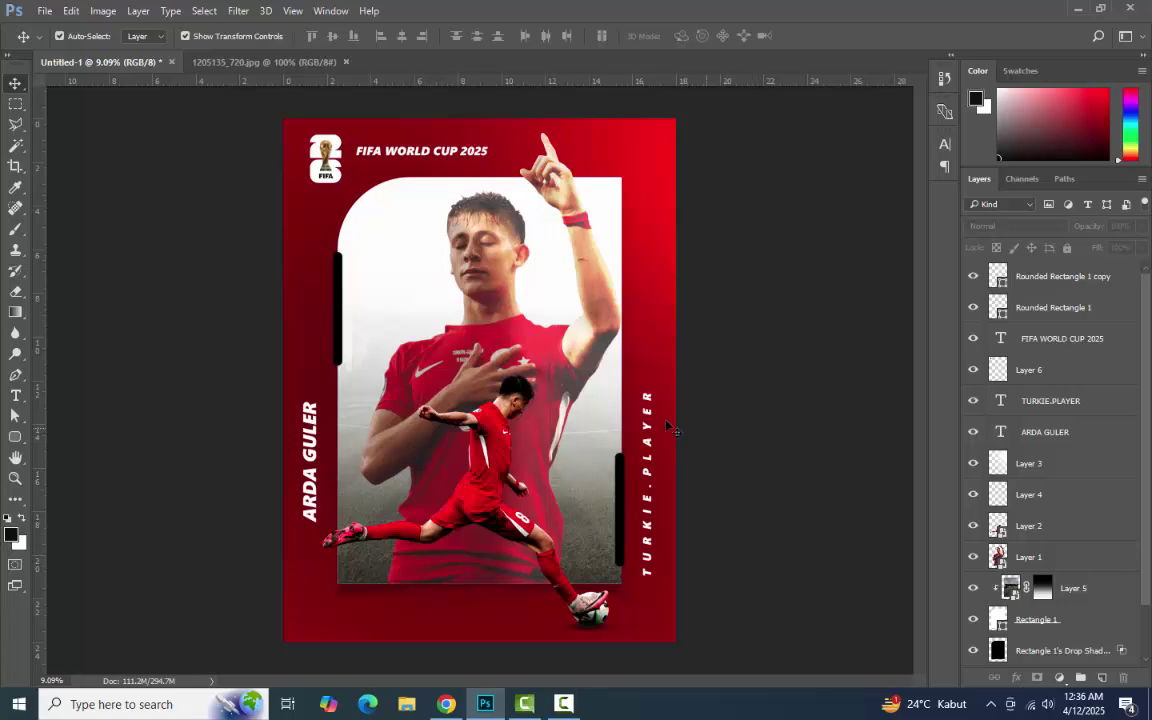
Move the FIFA WORLD CUP 2025 text onto the red border below the frame, left of the ball.
drag(447, 156, 491, 617)
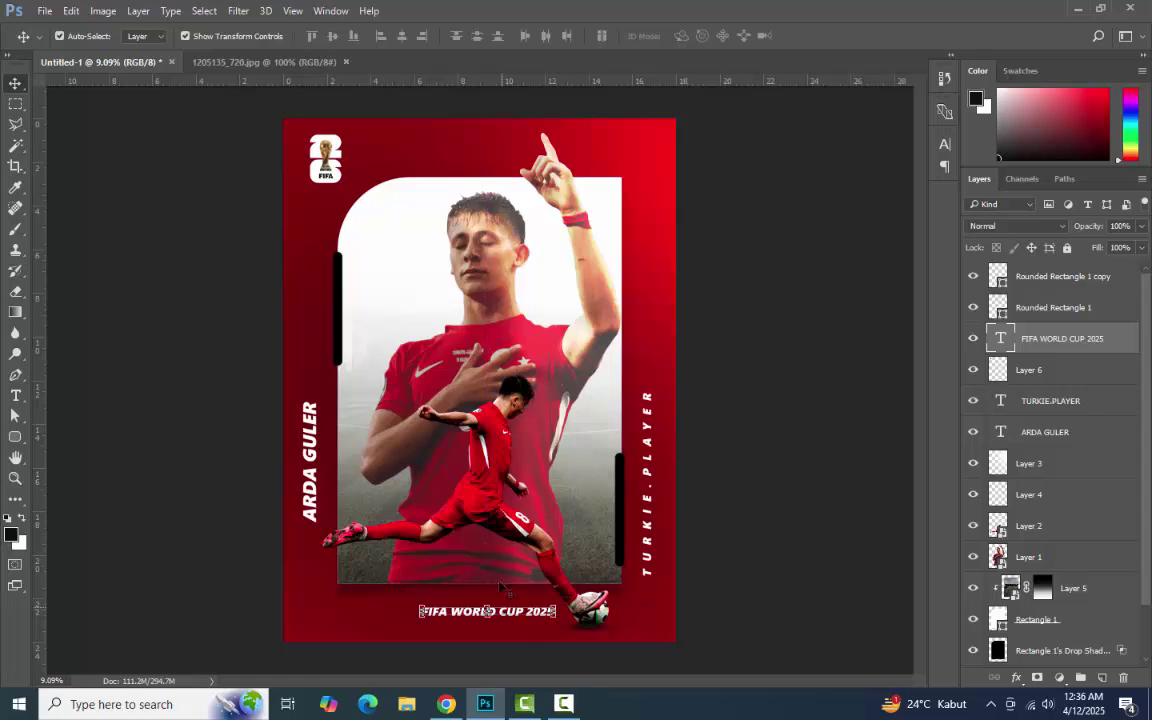
Restyle the FIFA WORLD CUP 2025 text to Segoe UI Light with a letter tracking of 660.
double_click(1004, 348)
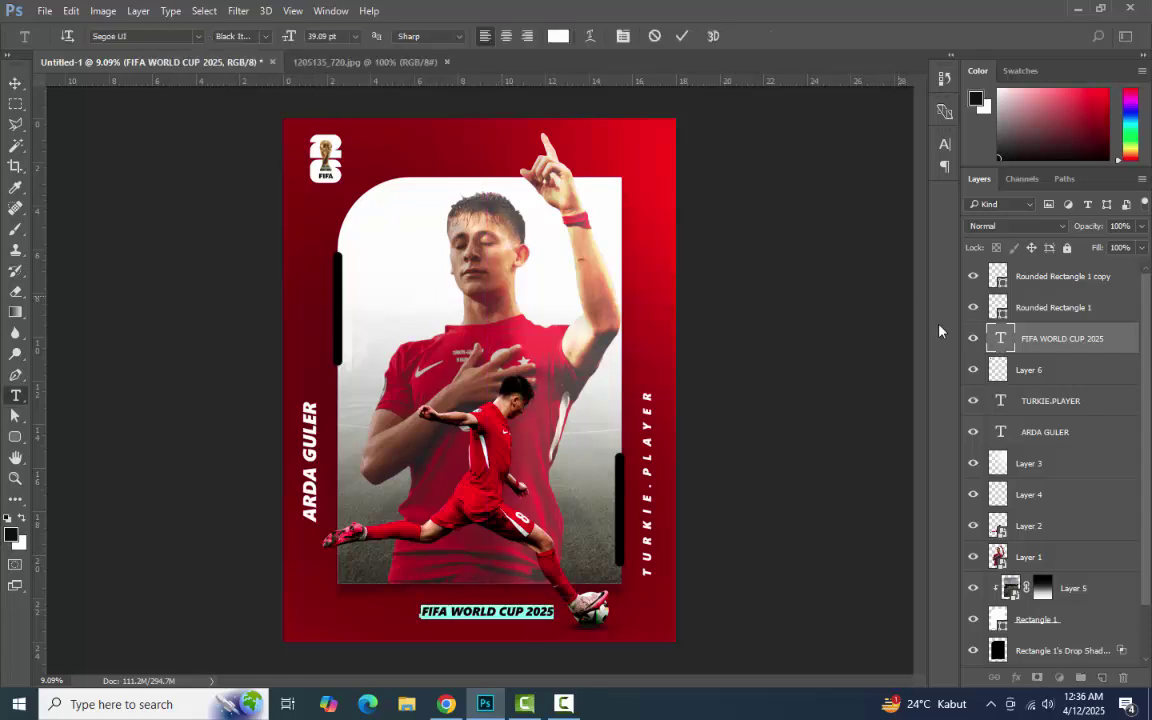
click(240, 37)
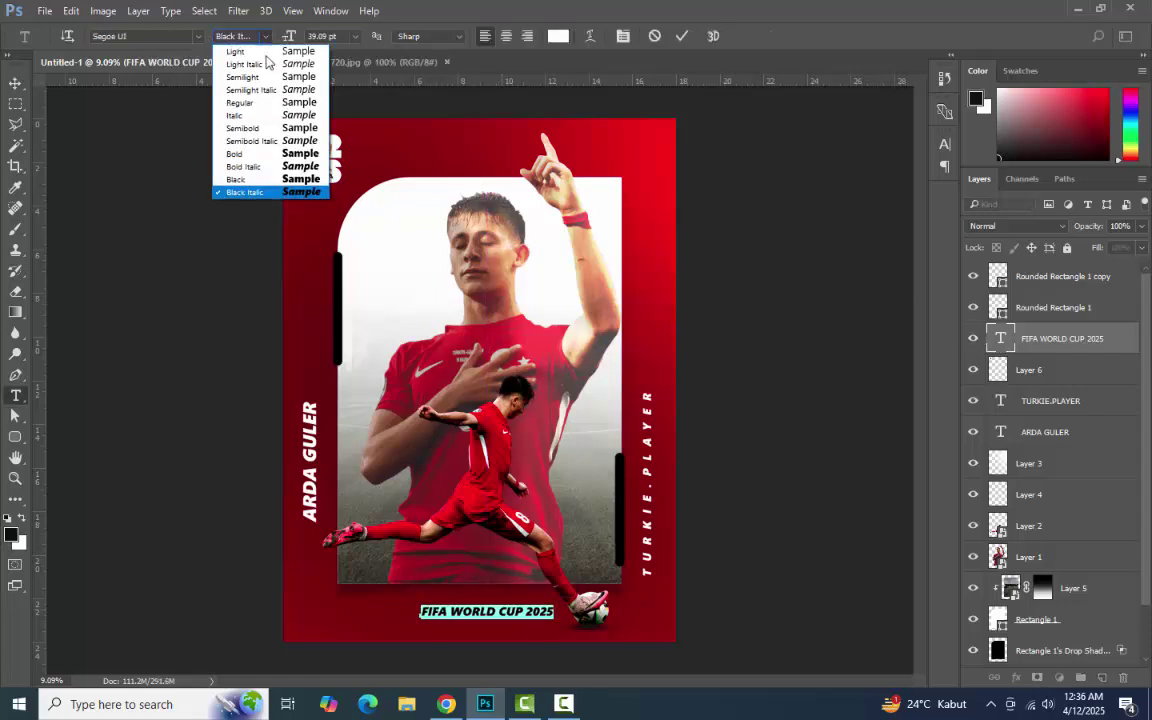
click(242, 49)
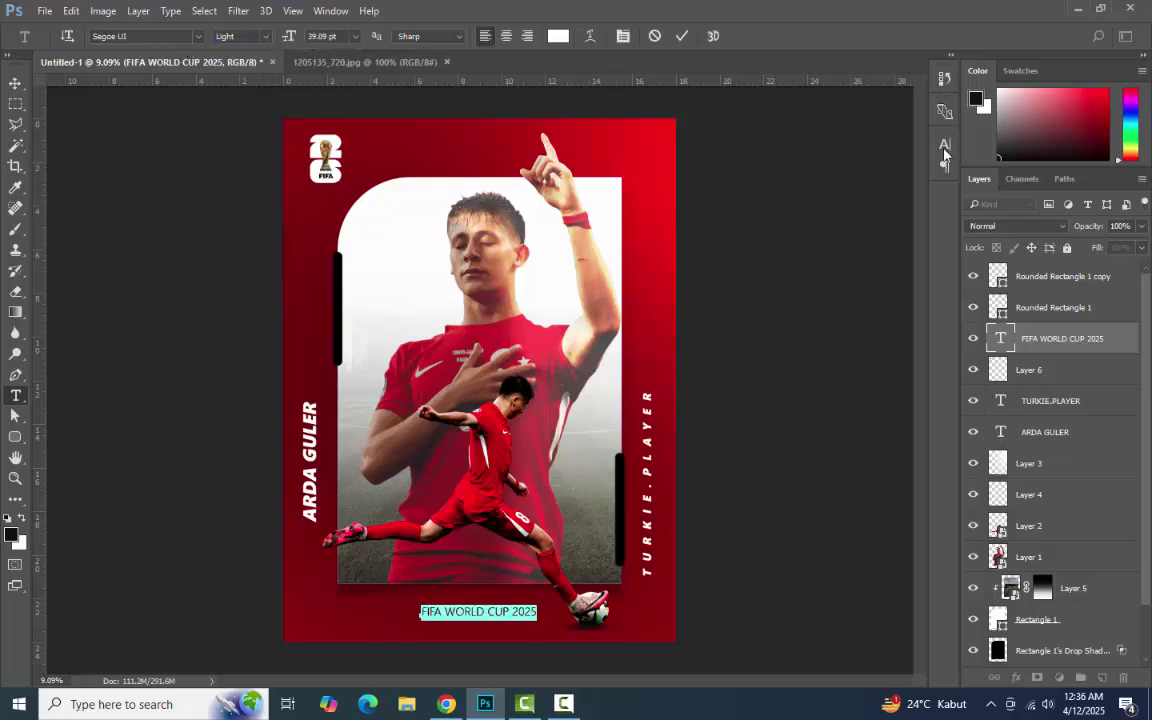
key(ctrl+t)
drag(853, 203, 877, 208)
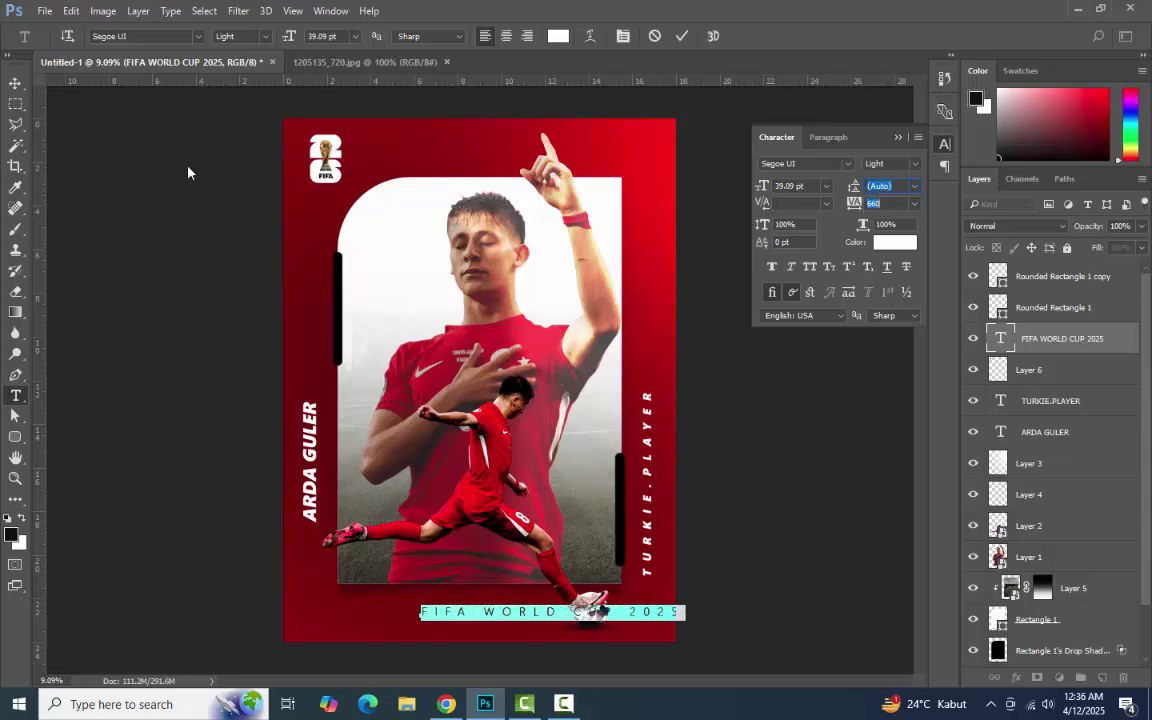
click(15, 83)
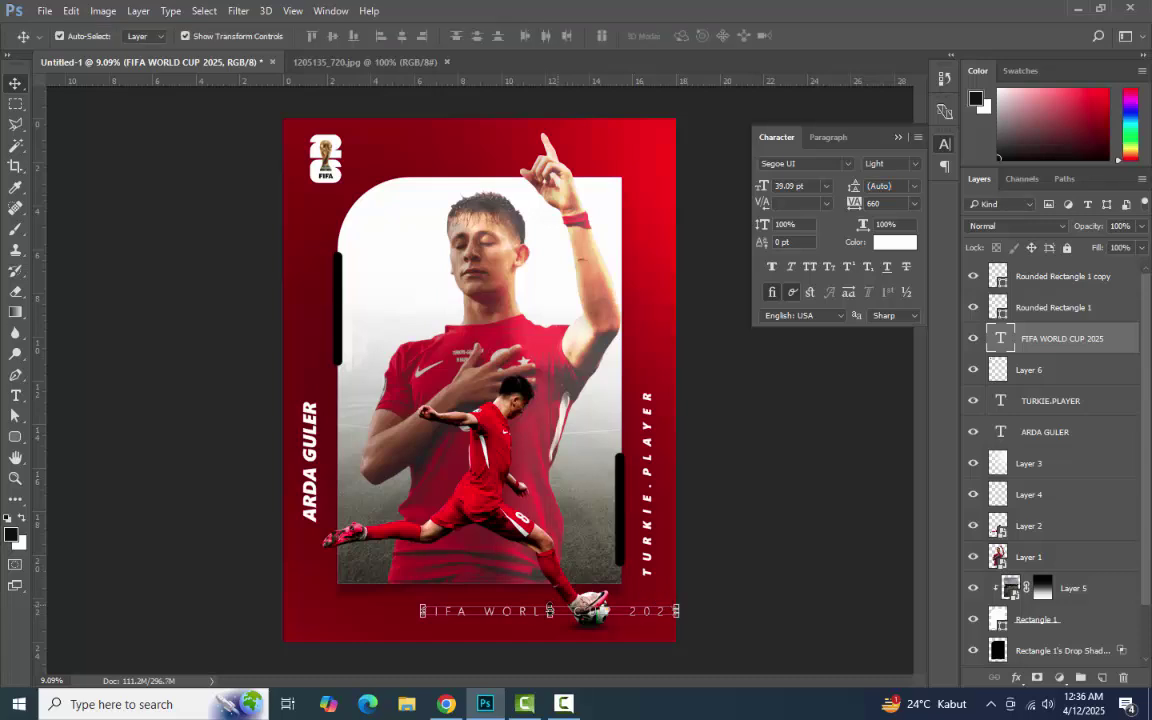
Center the FIFA WORLD CUP 2025 text horizontally on the canvas and place its layer behind the player cutouts, directly above Layer 5.
drag(527, 614, 453, 618)
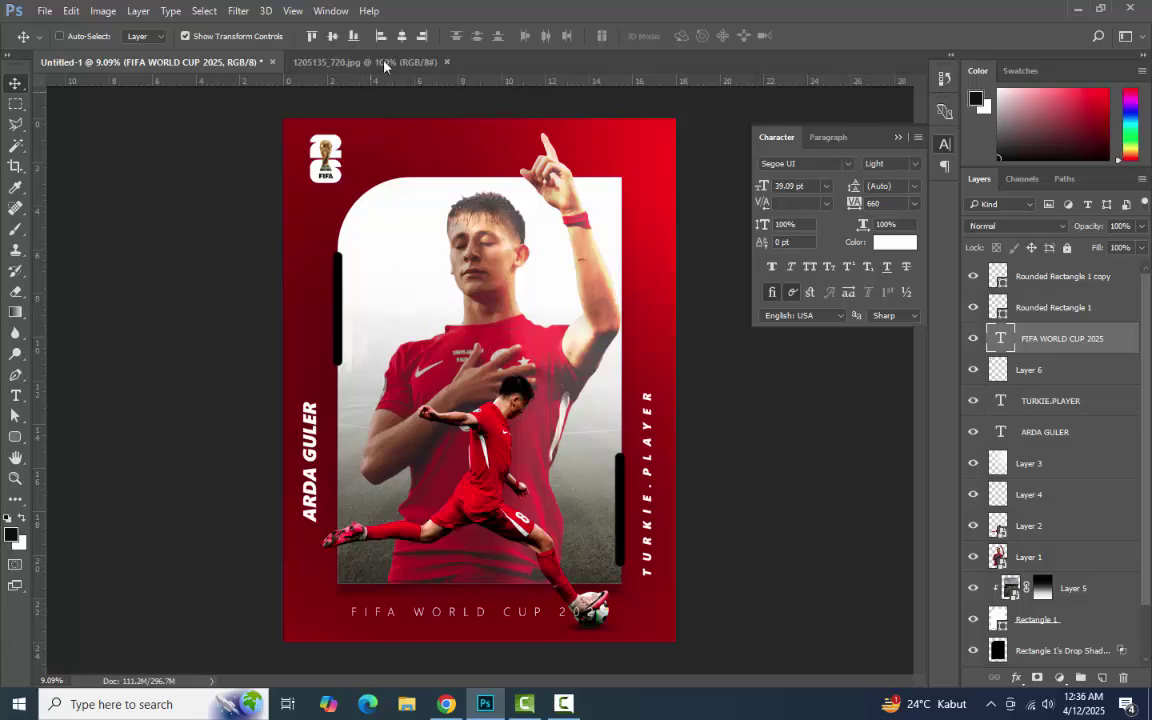
key(ctrl+a)
click(401, 36)
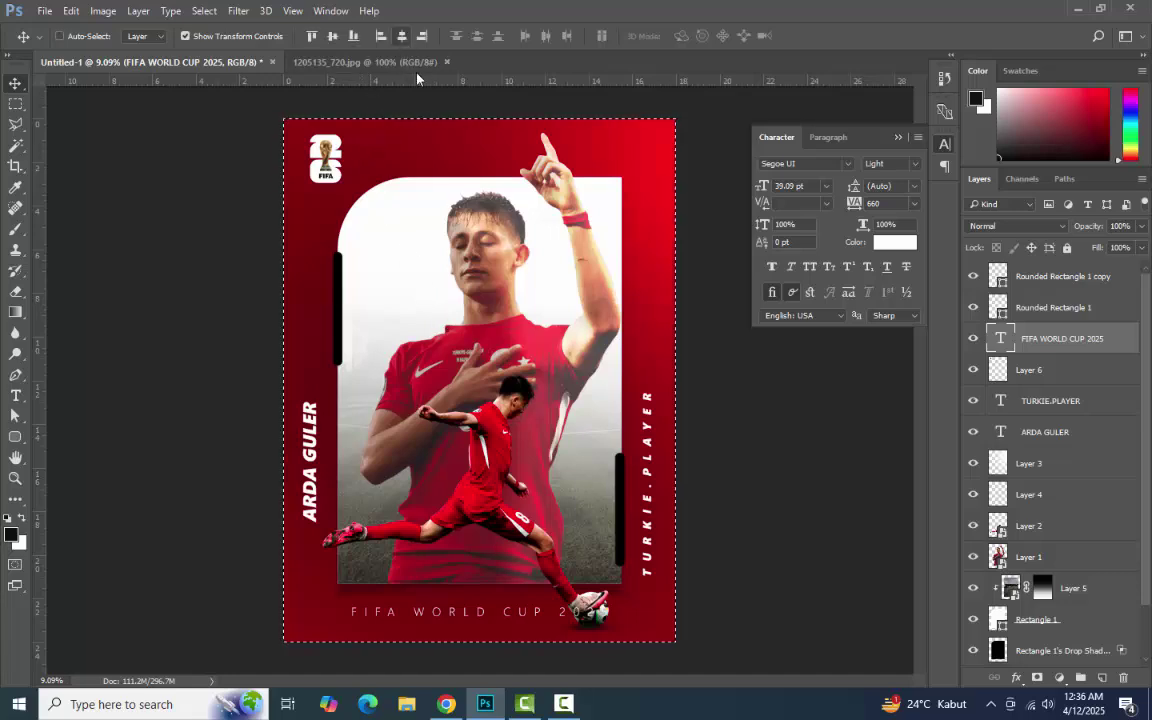
key(ctrl+d)
drag(1000, 338, 1054, 507)
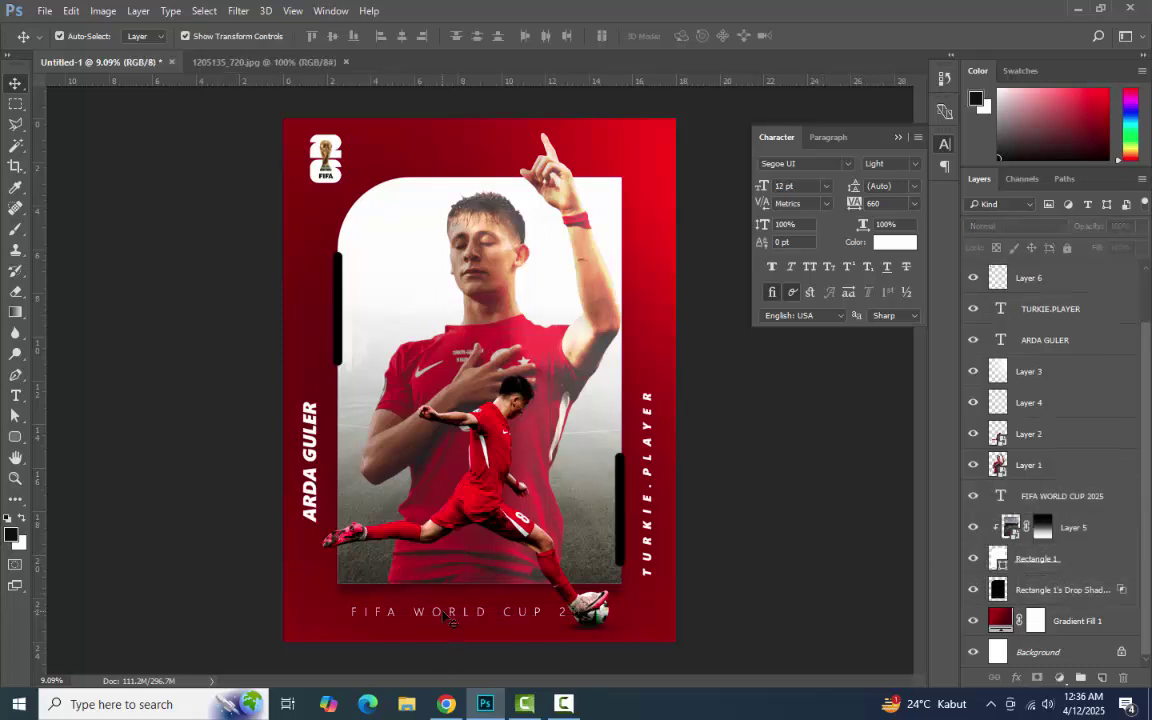
Scale the FIFA WORLD CUP 2025 text down to about 22.57 pt and center it horizontally on the canvas, clear of the ball.
key(ctrl+t)
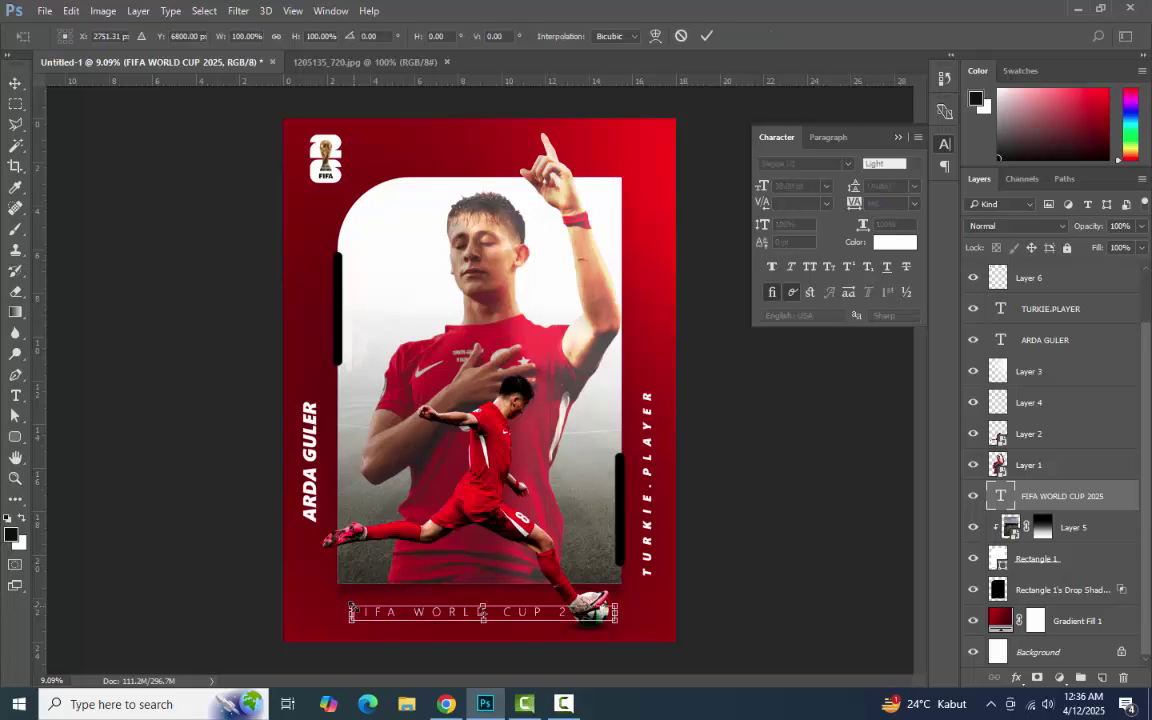
drag(353, 613, 462, 615)
key(Return)
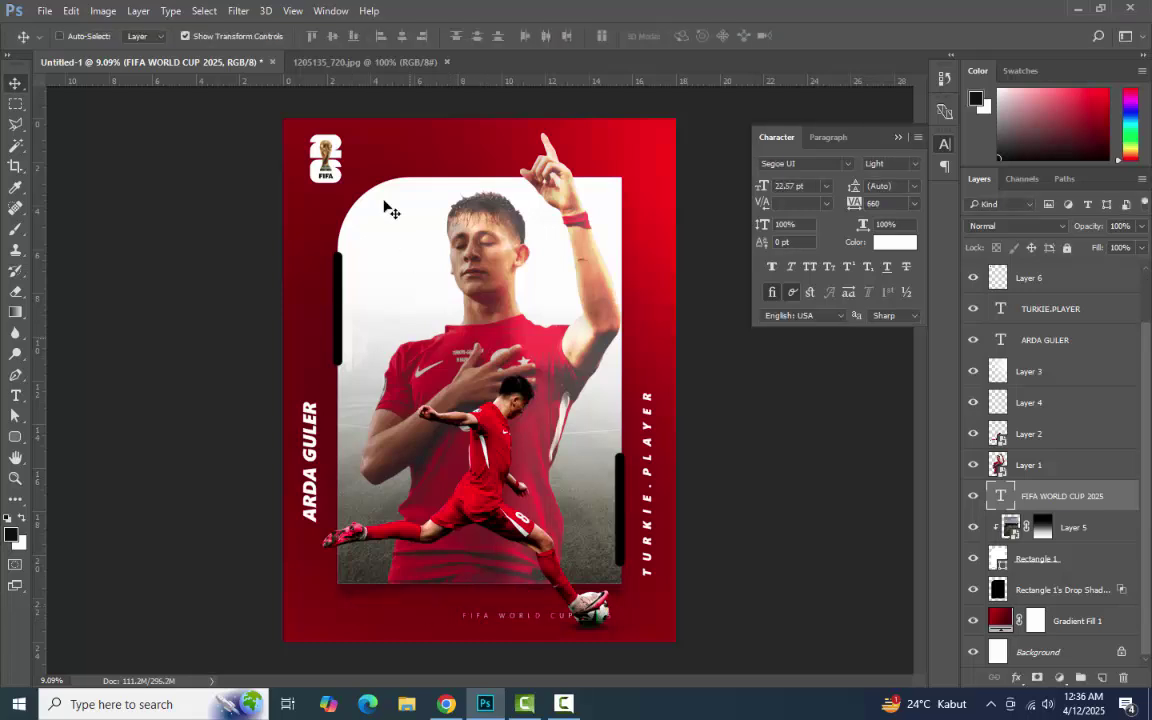
key(ctrl+a)
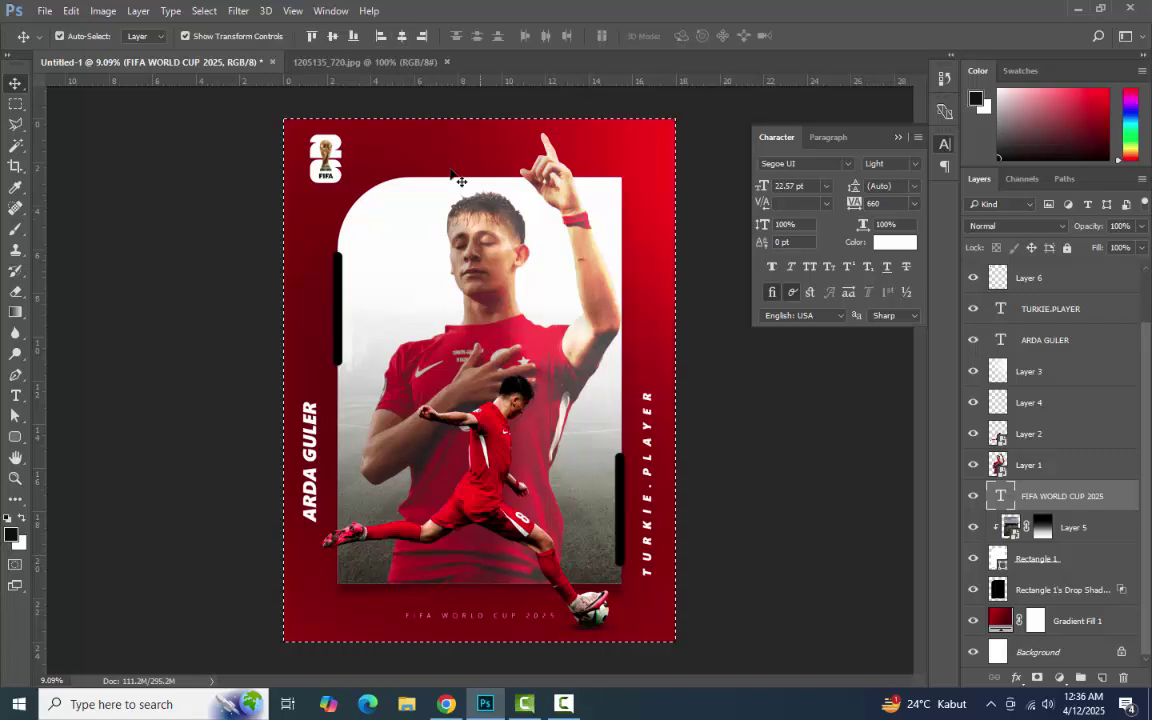
click(403, 36)
key(ctrl+d)
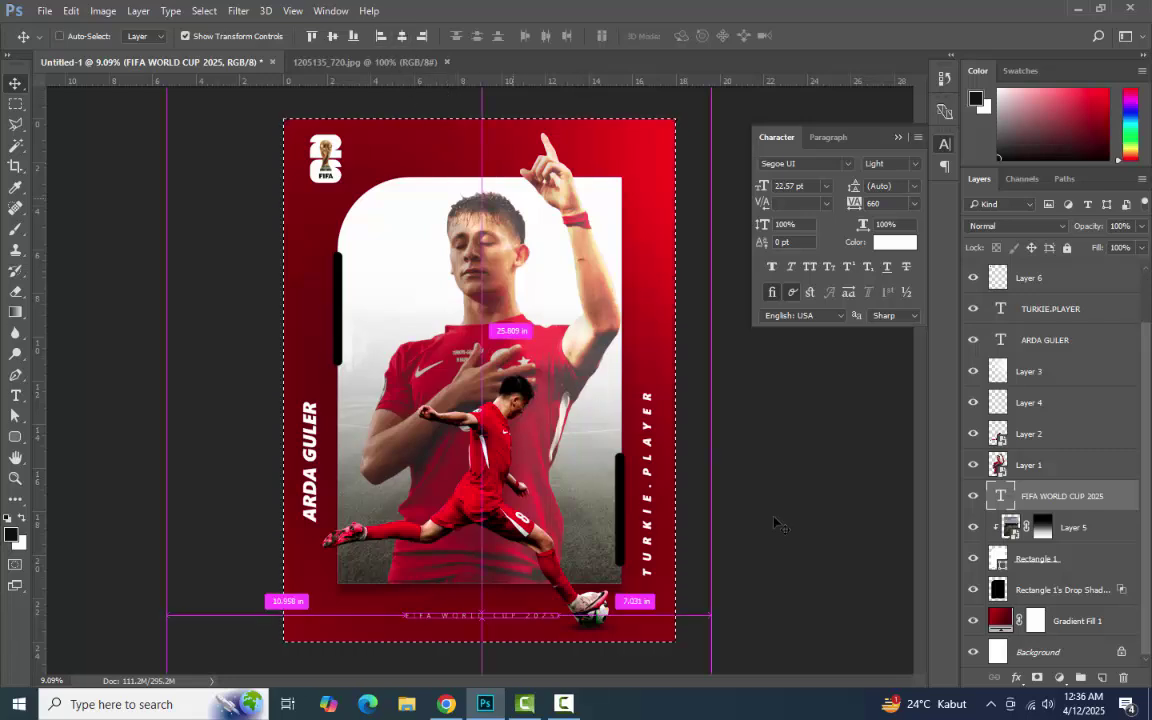
click(816, 538)
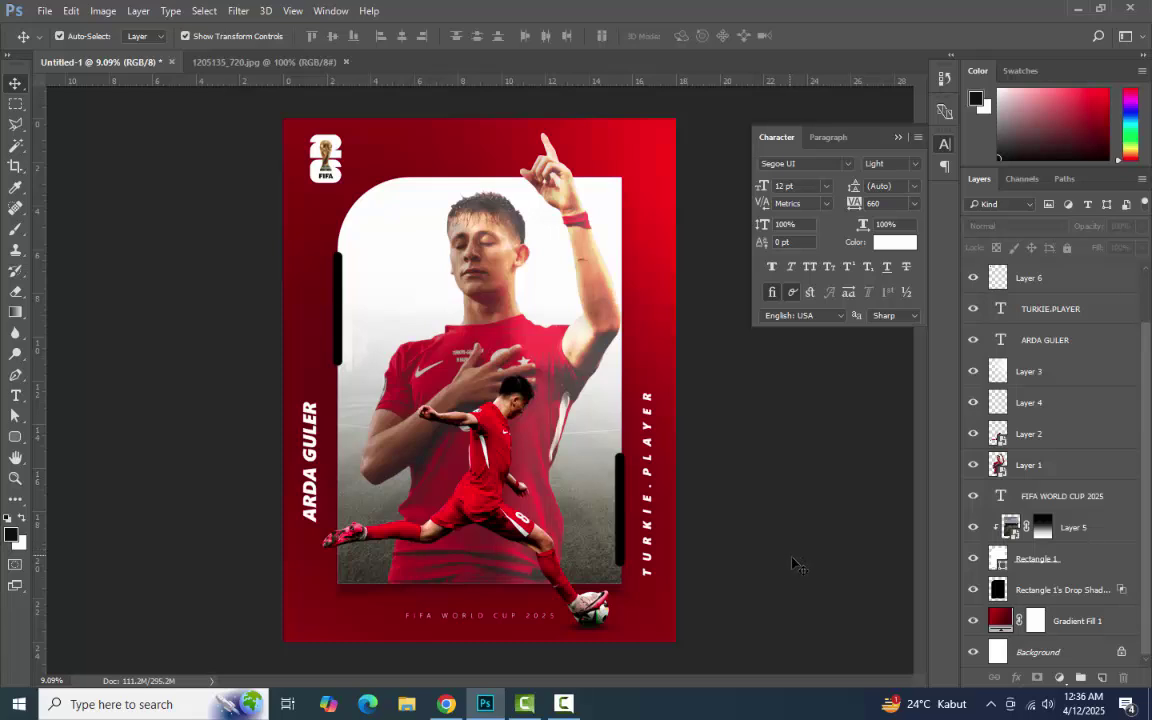
Shift the FIFA World Cup emblem slightly left, above the ARDA GULER side text.
click(326, 152)
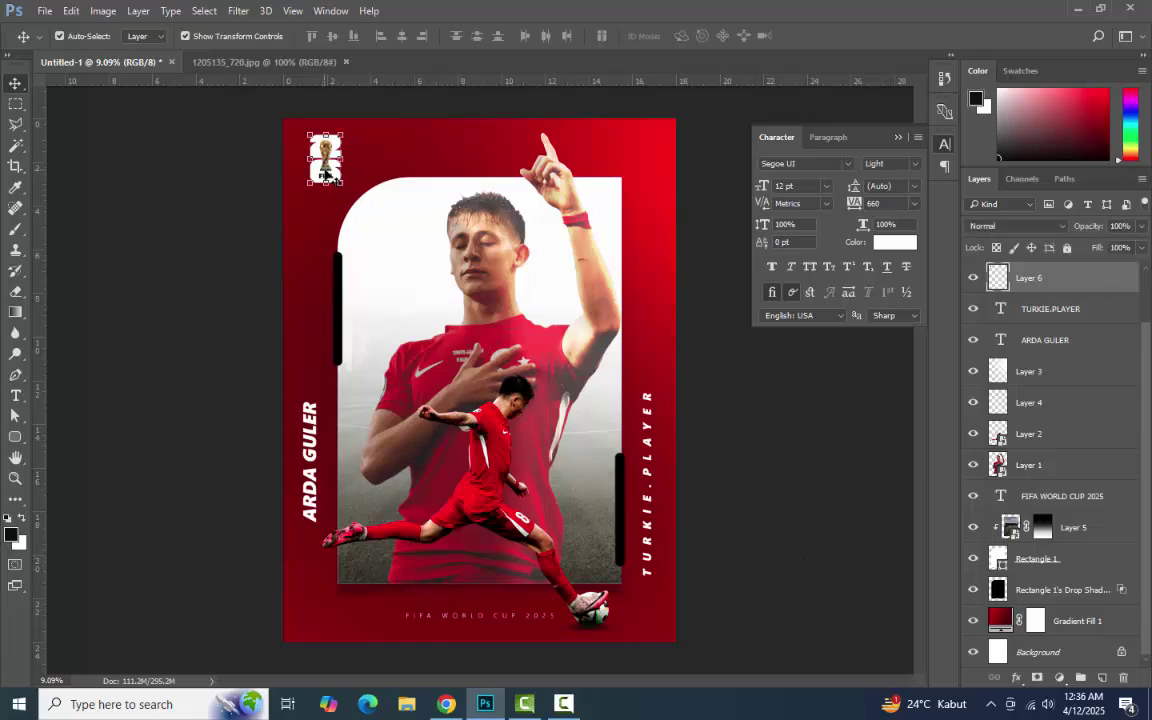
mouse_move(330, 150)
mouse_down()
mouse_move(533, 565)
mouse_move(488, 563)
mouse_move(468, 461)
mouse_move(362, 222)
mouse_move(390, 228)
mouse_move(392, 252)
mouse_move(395, 180)
mouse_move(330, 154)
mouse_up()
click(185, 242)
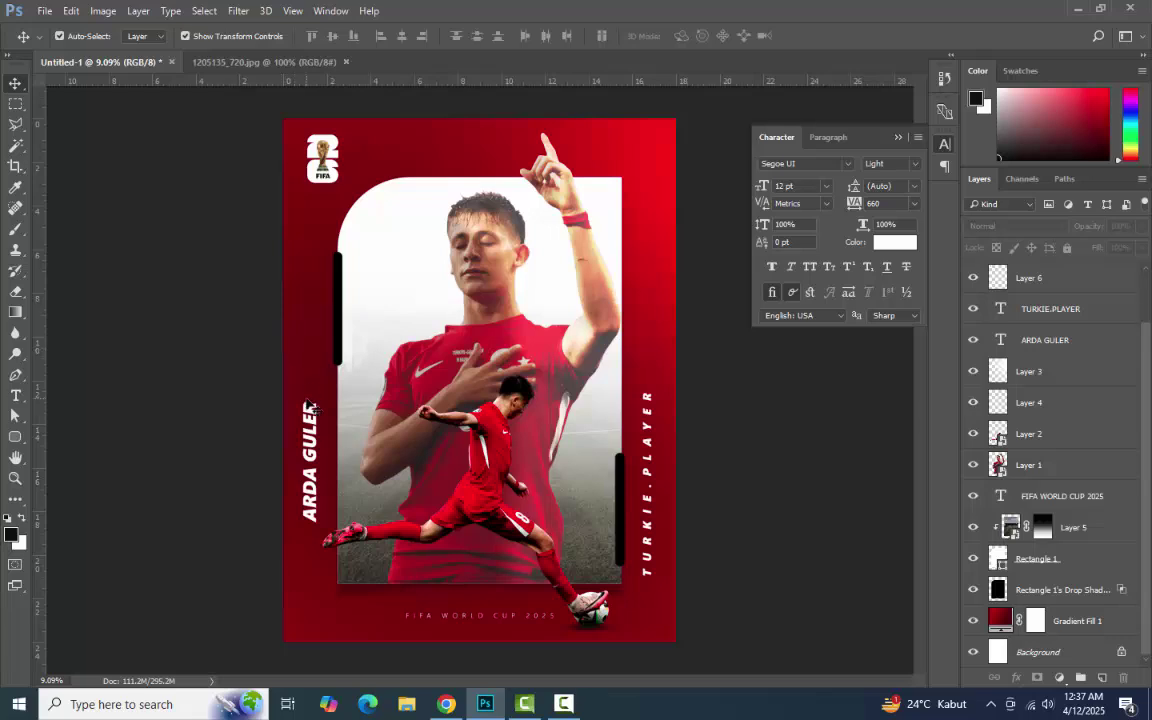
Collapse the character settings and close the 1205135_720.jpg document.
click(898, 137)
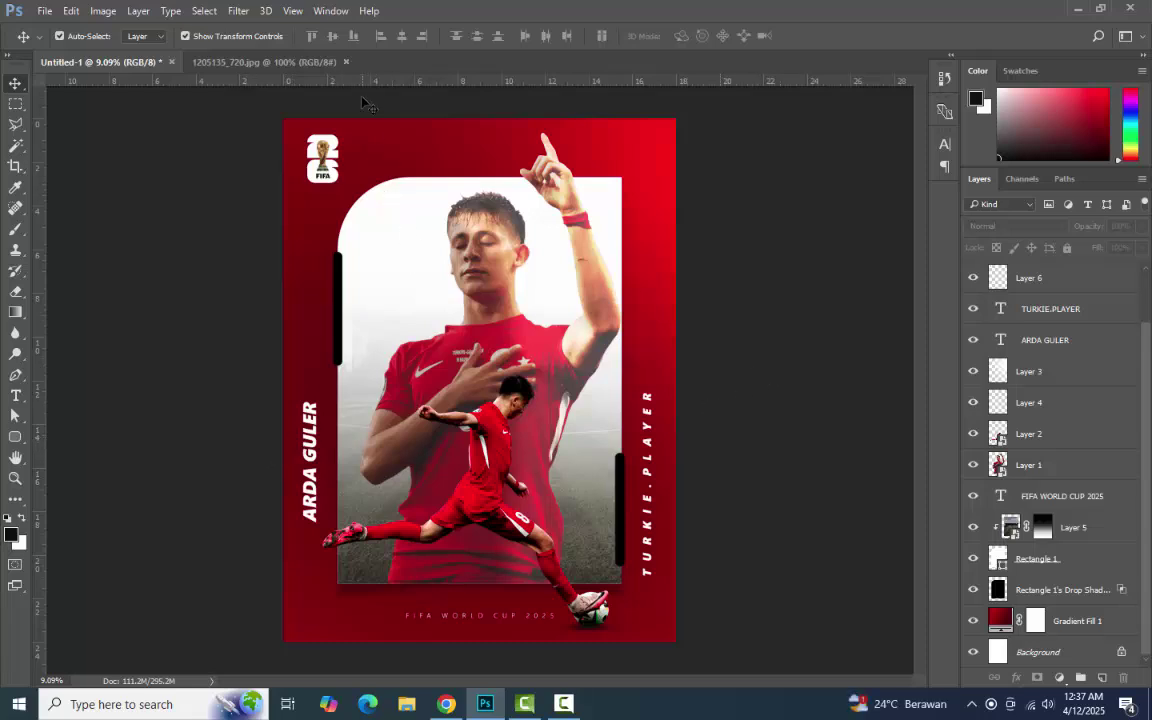
click(346, 62)
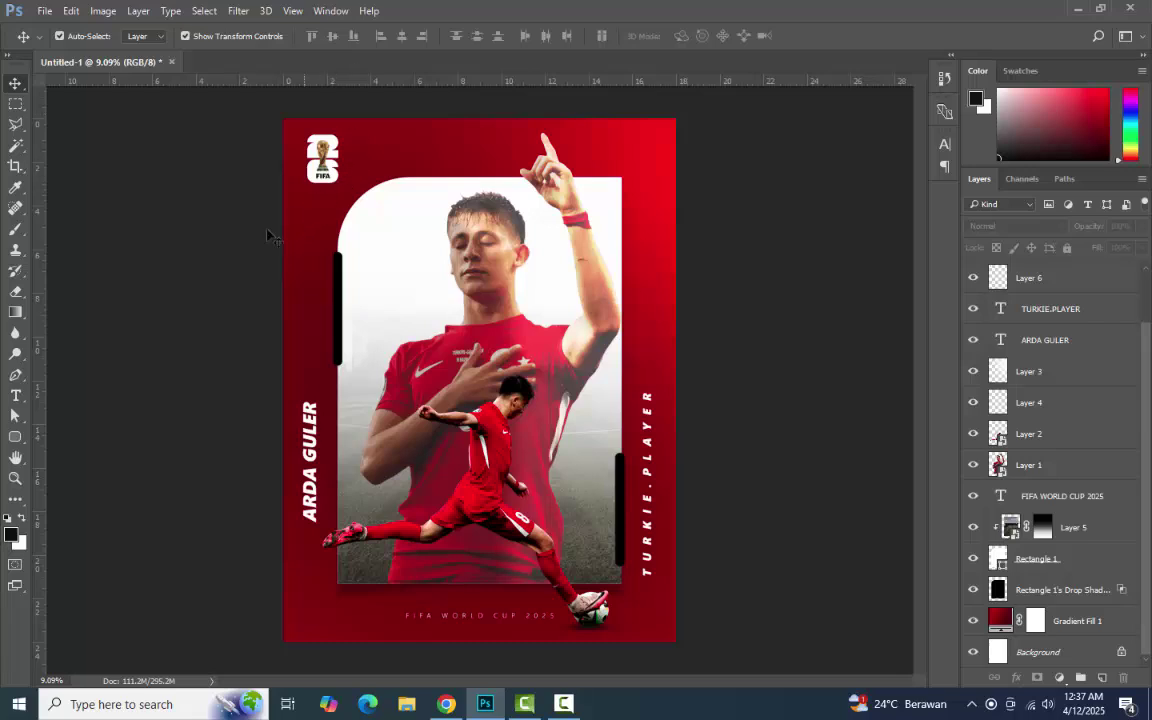